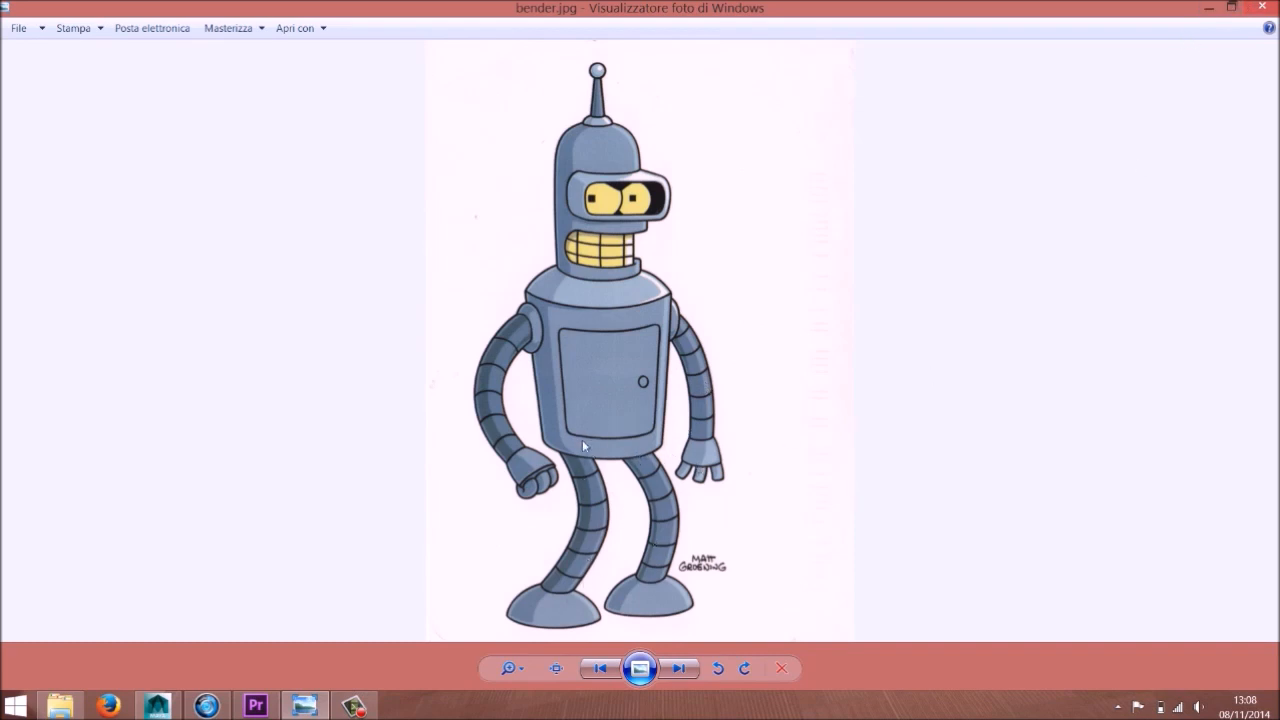
# Switch to Maya, create a polygon cylinder and move it down beneath the torso, to about -91.4 on Y
pyautogui.moveTo(314, 713)
pyautogui.moveTo(159, 712)
pyautogui.click(167, 704)
pyautogui.keyDown('alt'); pyautogui.moveTo(608, 477); pyautogui.dragTo(620, 395, button='middle'); pyautogui.keyUp('alt')
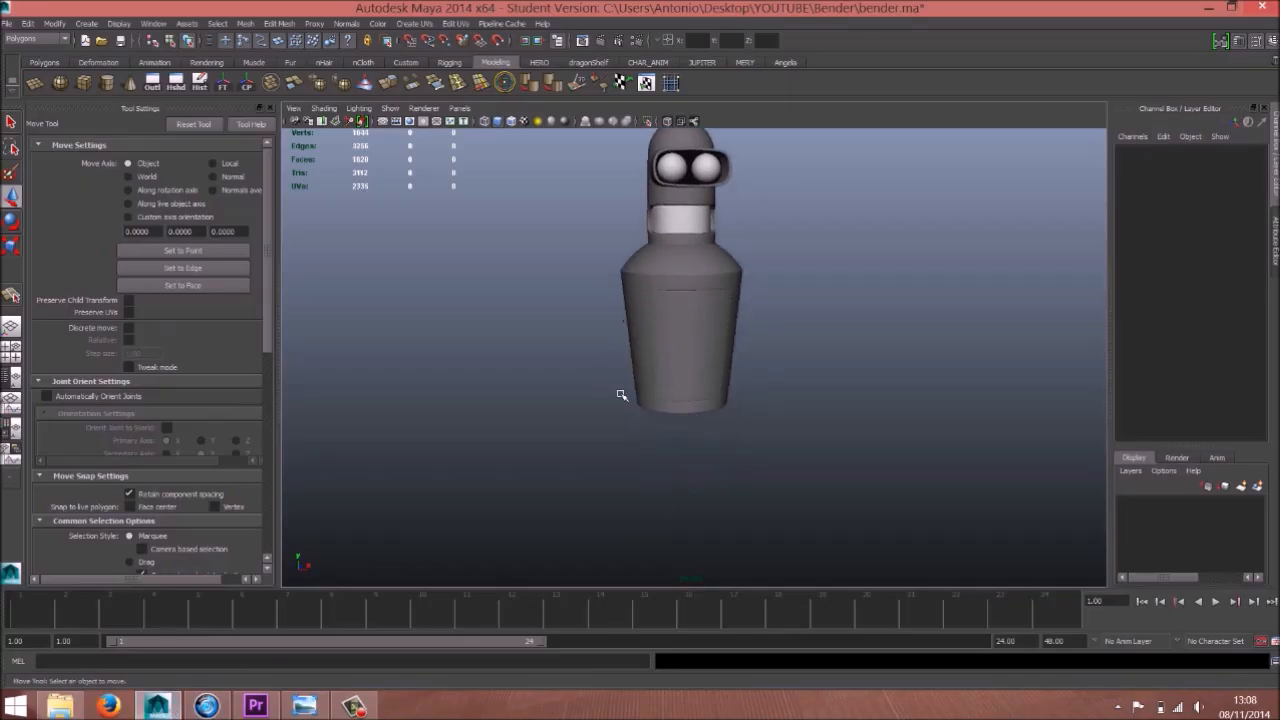
pyautogui.keyDown('alt'); pyautogui.moveTo(620, 395); pyautogui.dragTo(675, 411, button='right'); pyautogui.keyUp('alt')
pyautogui.keyDown('alt'); pyautogui.moveTo(675, 411); pyautogui.dragTo(687, 387); pyautogui.keyUp('alt')
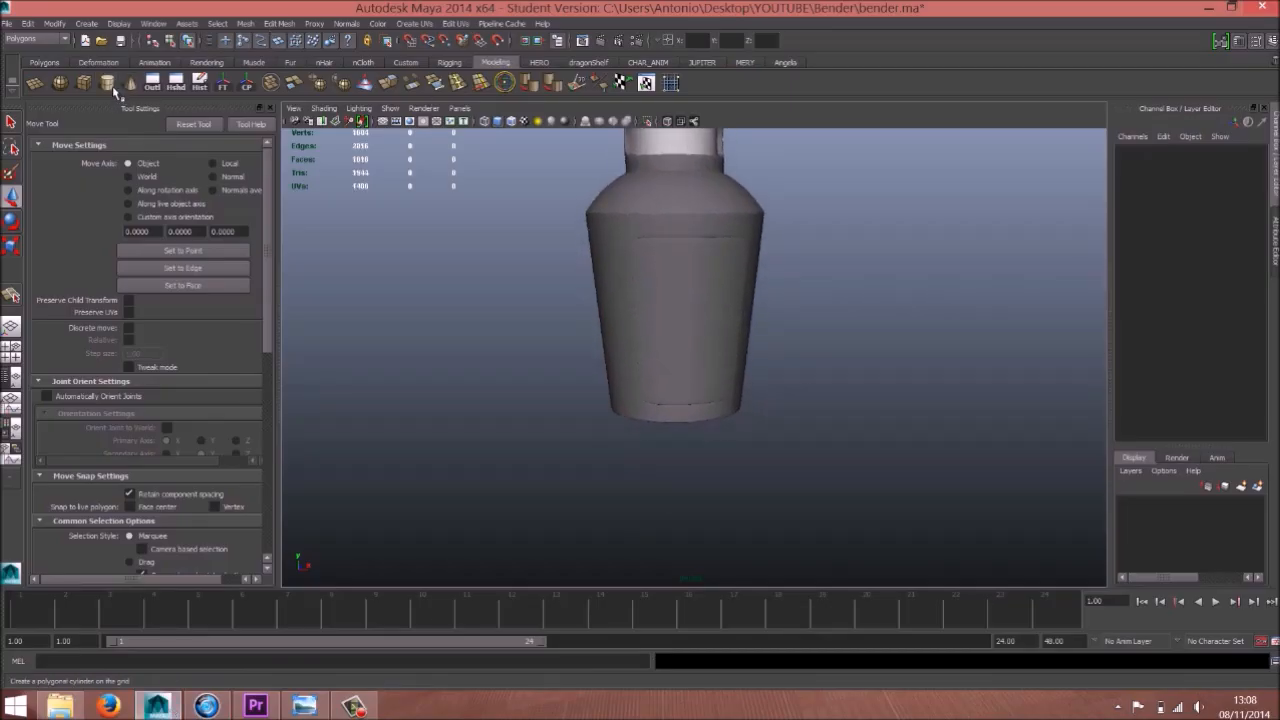
pyautogui.click(110, 85)
pyautogui.keyDown('alt'); pyautogui.moveTo(577, 377); pyautogui.dragTo(703, 329); pyautogui.keyUp('alt')
pyautogui.moveTo(812, 236); pyautogui.dragTo(811, 377, button='middle')
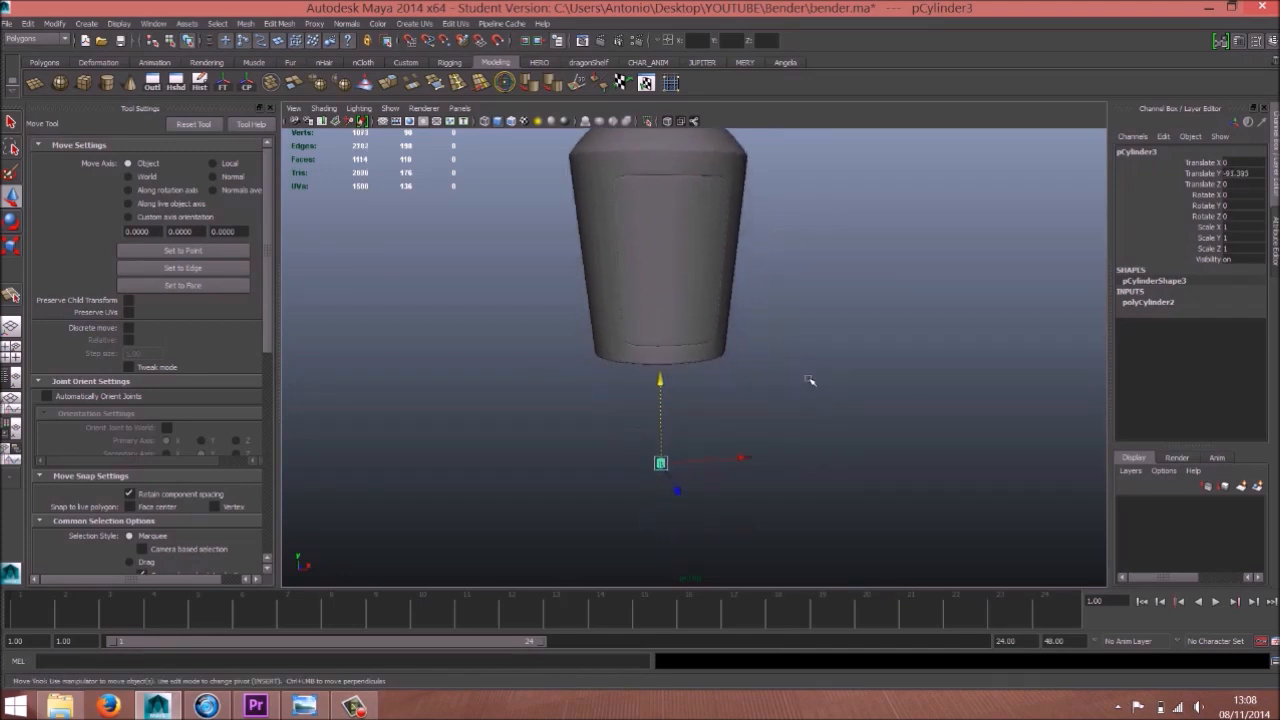
pyautogui.press('r')
pyautogui.click(661, 345)
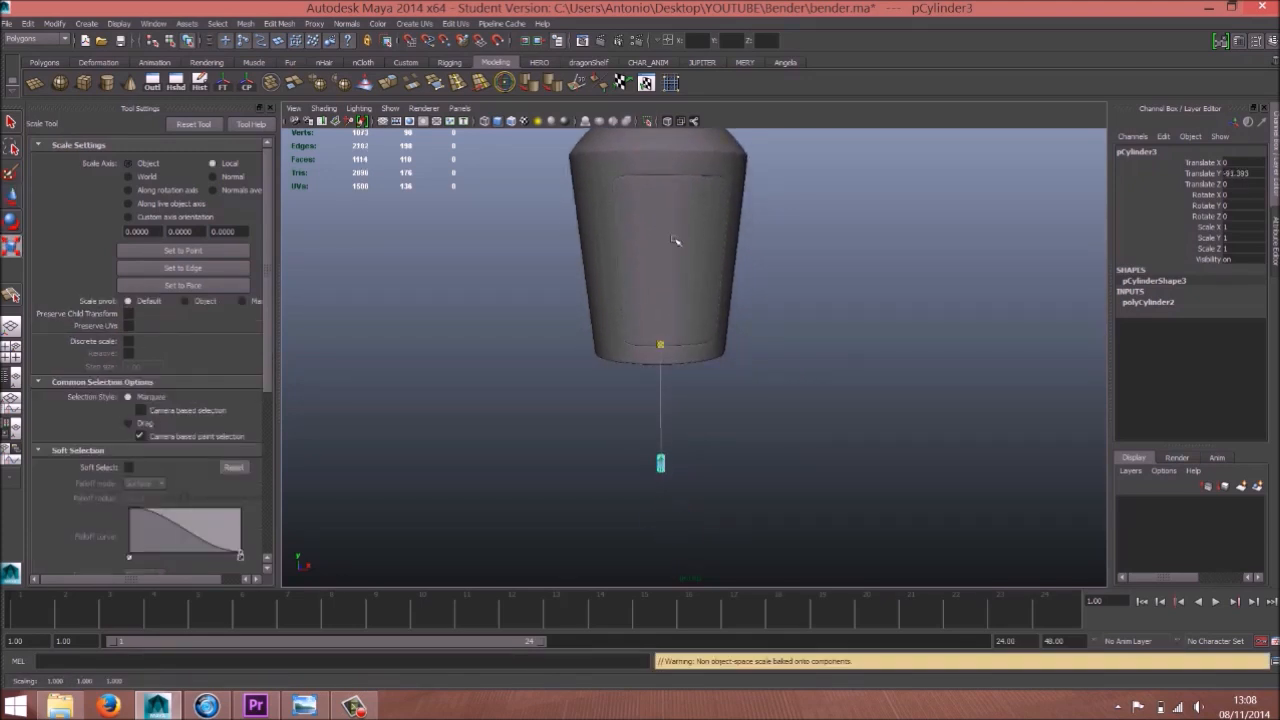
pyautogui.moveTo(660, 463); pyautogui.dragTo(728, 432)
pyautogui.scroll(-1, 718, 304)
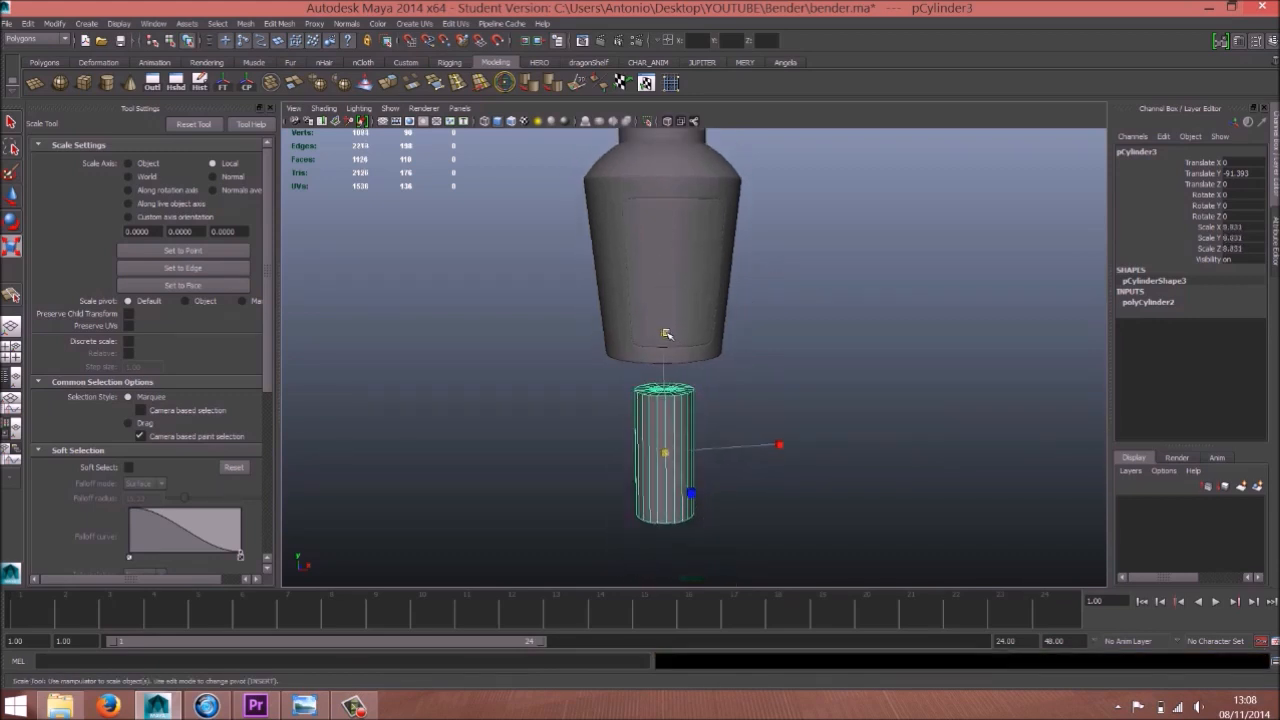
pyautogui.keyDown('ctrl'); pyautogui.moveTo(676, 329); pyautogui.dragTo(666, 331); pyautogui.keyUp('ctrl')
pyautogui.hotkey('ctrl', 'z')
pyautogui.hotkey('ctrl', 'z')
pyautogui.hotkey('ctrl', 'z')
# Scale the cylinder uniformly to about 11.5, checking its proportions against the Bender reference picture
pyautogui.moveTo(664, 452); pyautogui.dragTo(764, 403)
pyautogui.press('space')
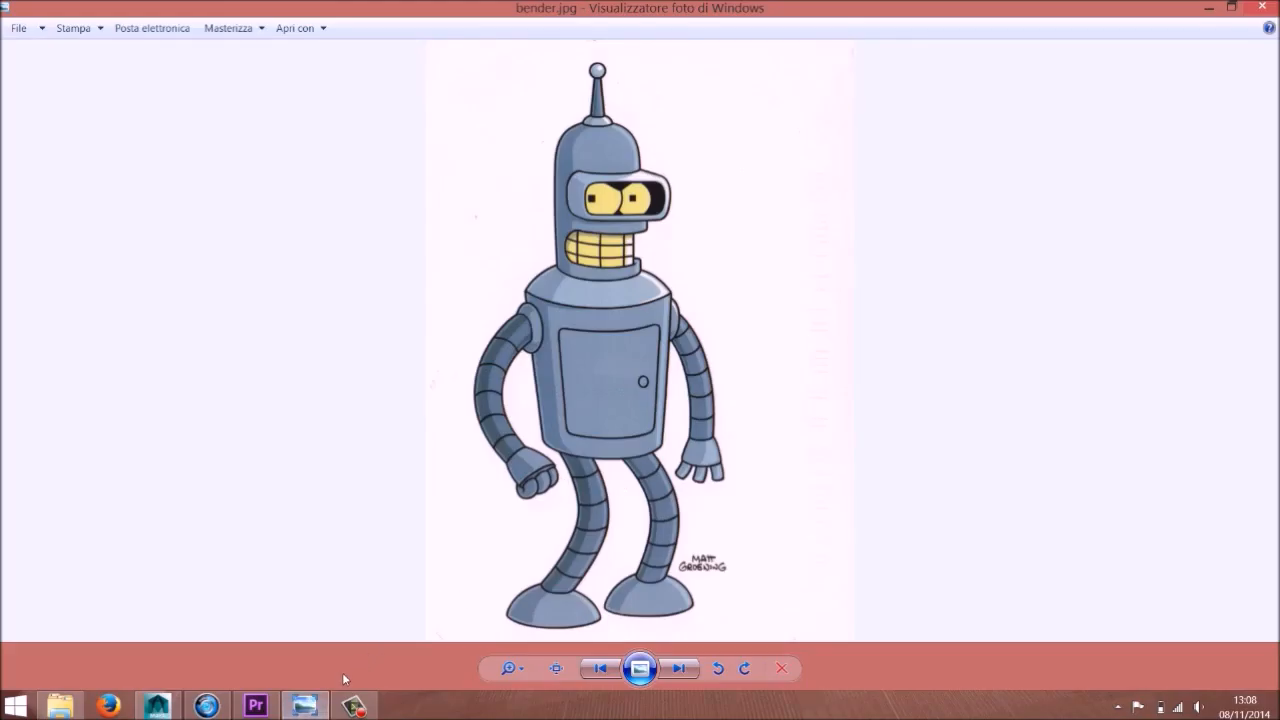
pyautogui.click(1208, 7)
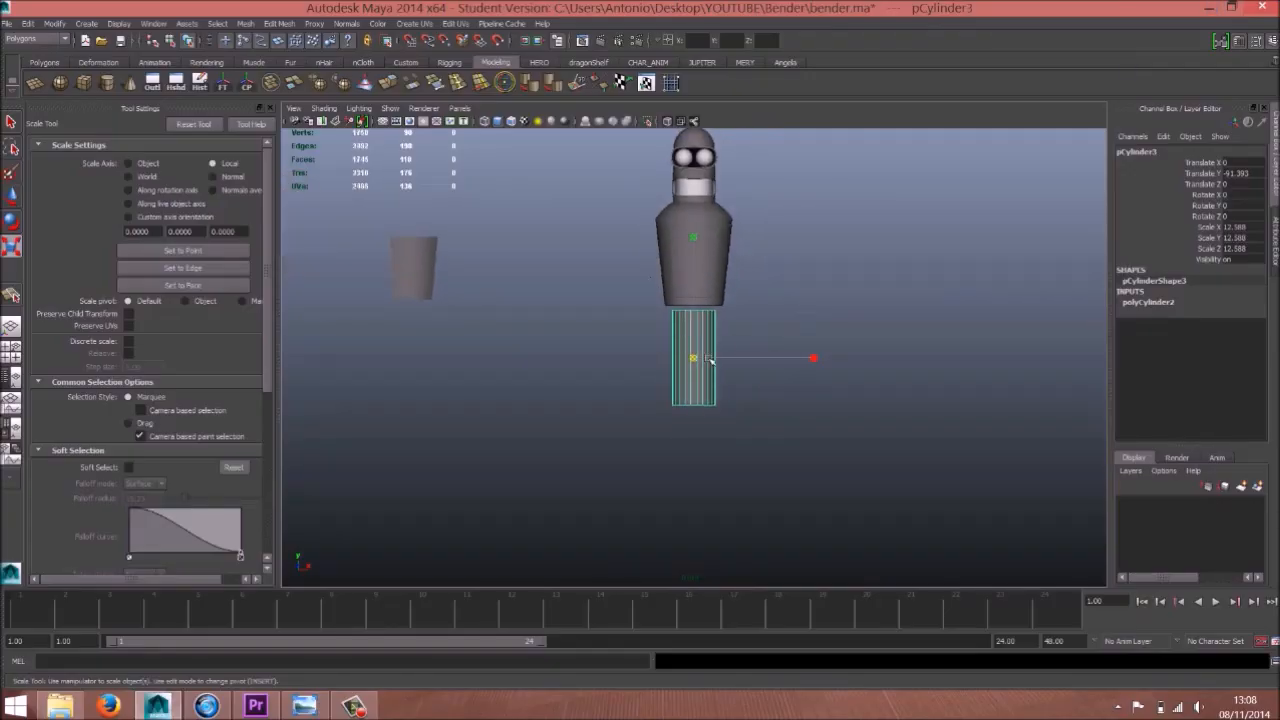
pyautogui.moveTo(693, 358); pyautogui.dragTo(689, 358)
# Slim the cylinder's width and depth into a thin leg and move it sideways to about -5.4 on X
pyautogui.moveTo(695, 238); pyautogui.dragTo(702, 300, button='middle')
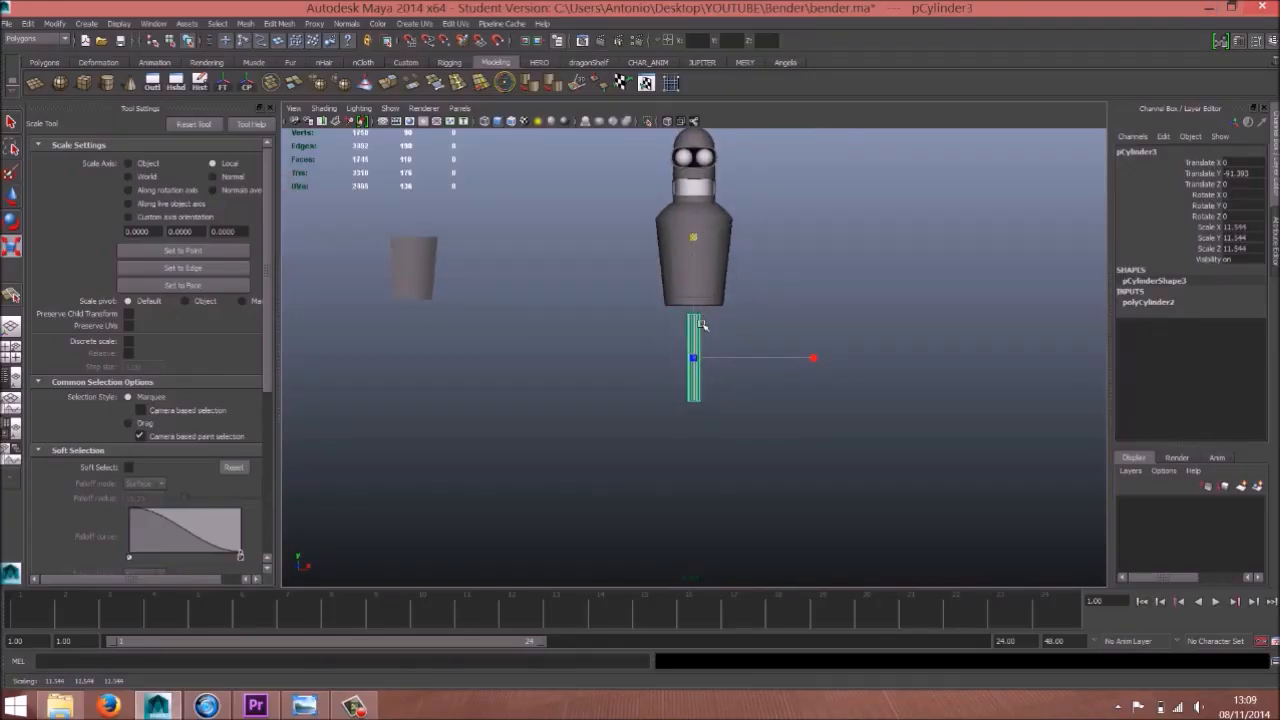
pyautogui.press('w')
pyautogui.moveTo(777, 355); pyautogui.dragTo(765, 357)
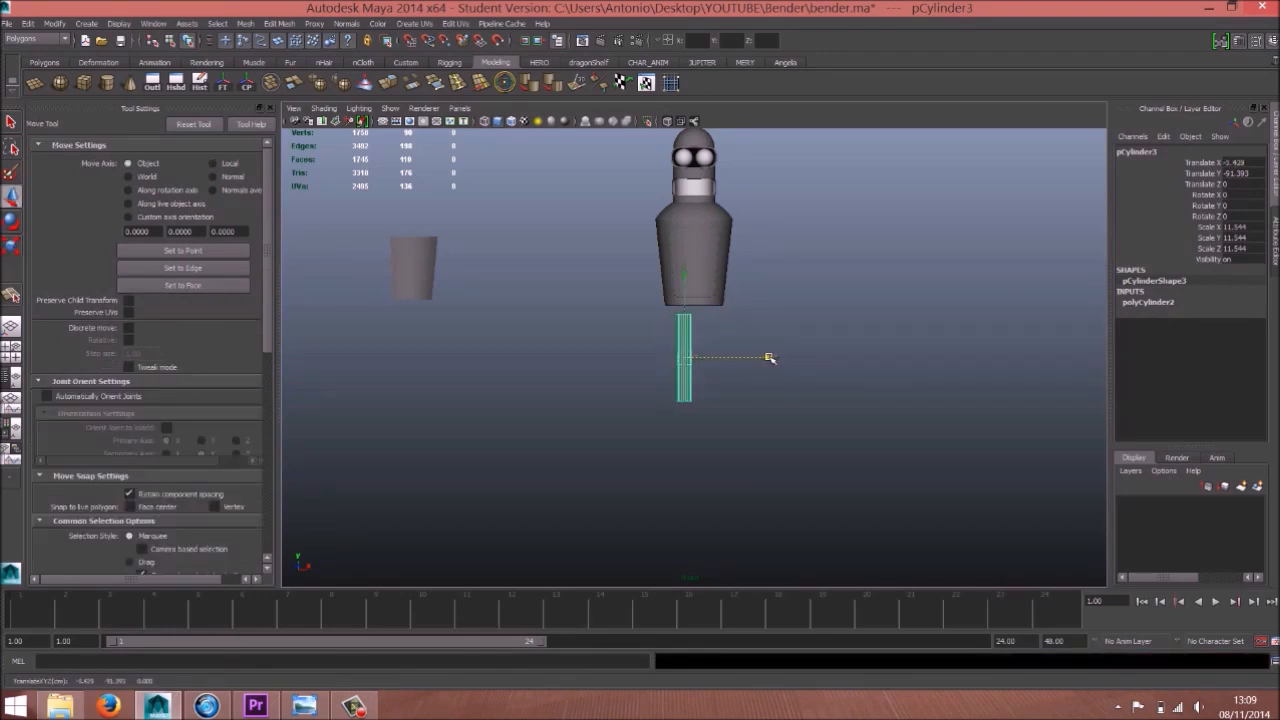
pyautogui.press('r')
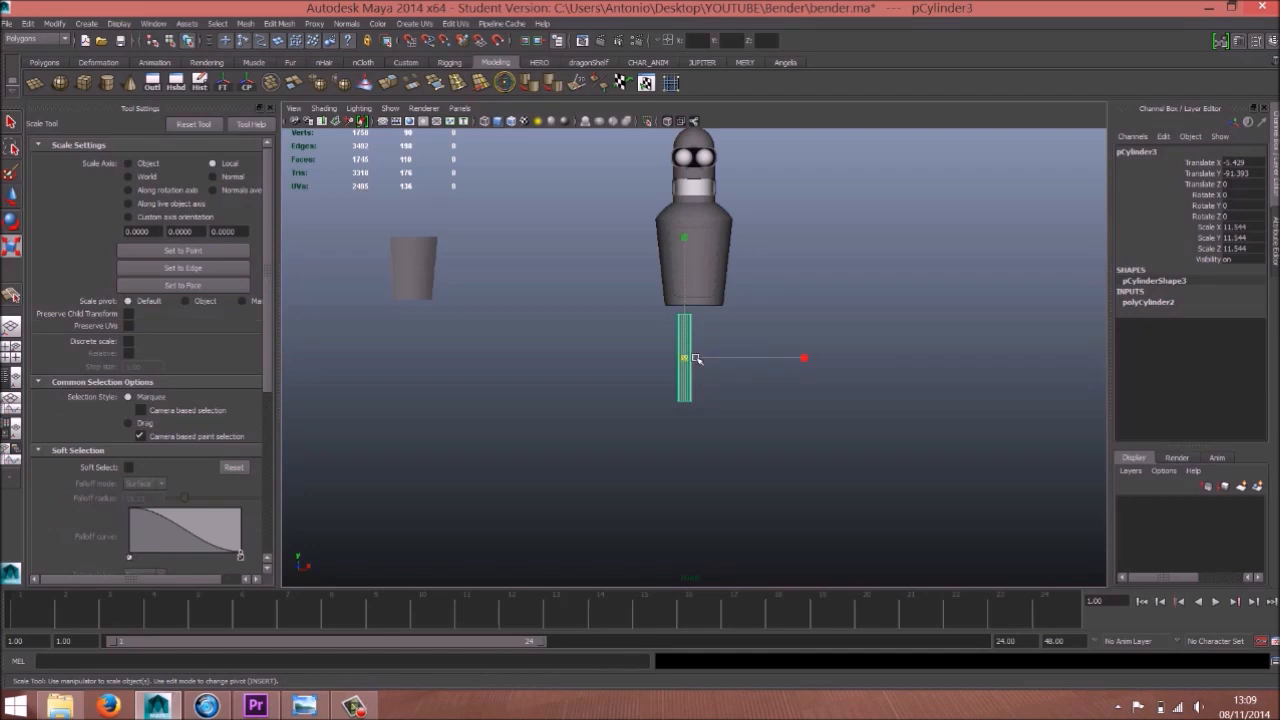
pyautogui.click(708, 351)
pyautogui.hotkey('ctrl', 'z')
pyautogui.moveTo(685, 357); pyautogui.dragTo(701, 350)
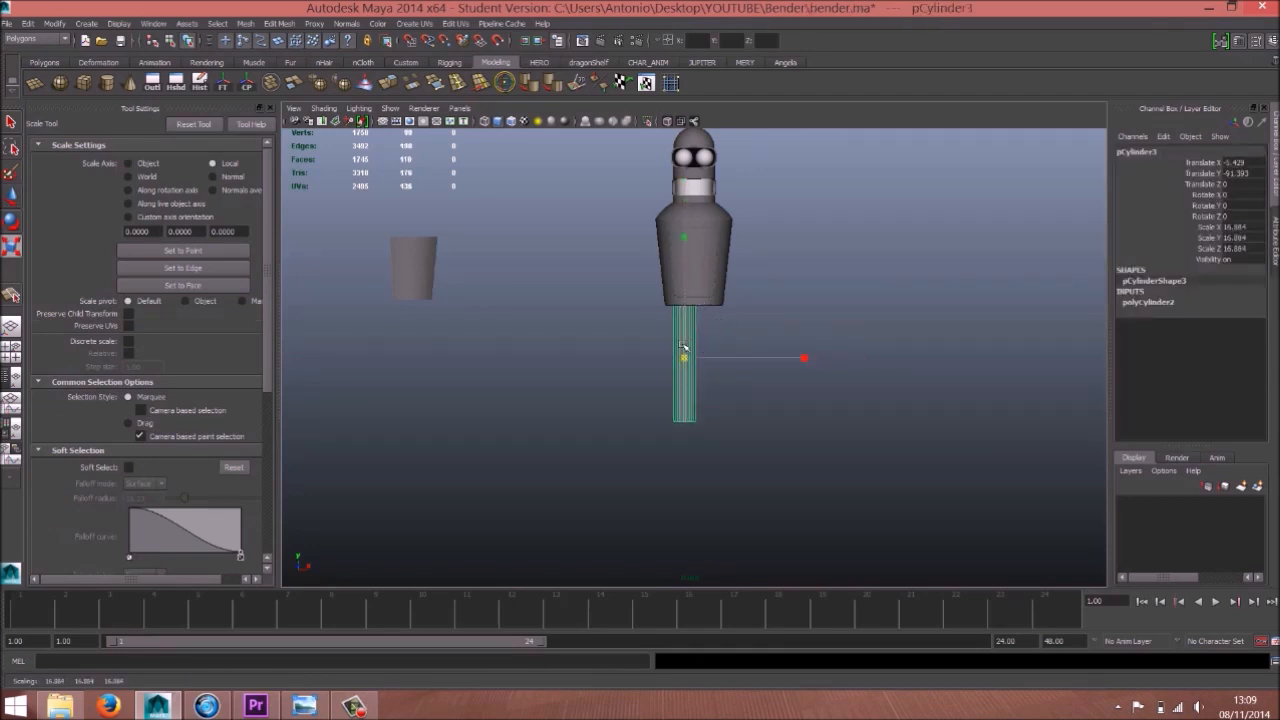
pyautogui.hotkey('ctrl', 'z')
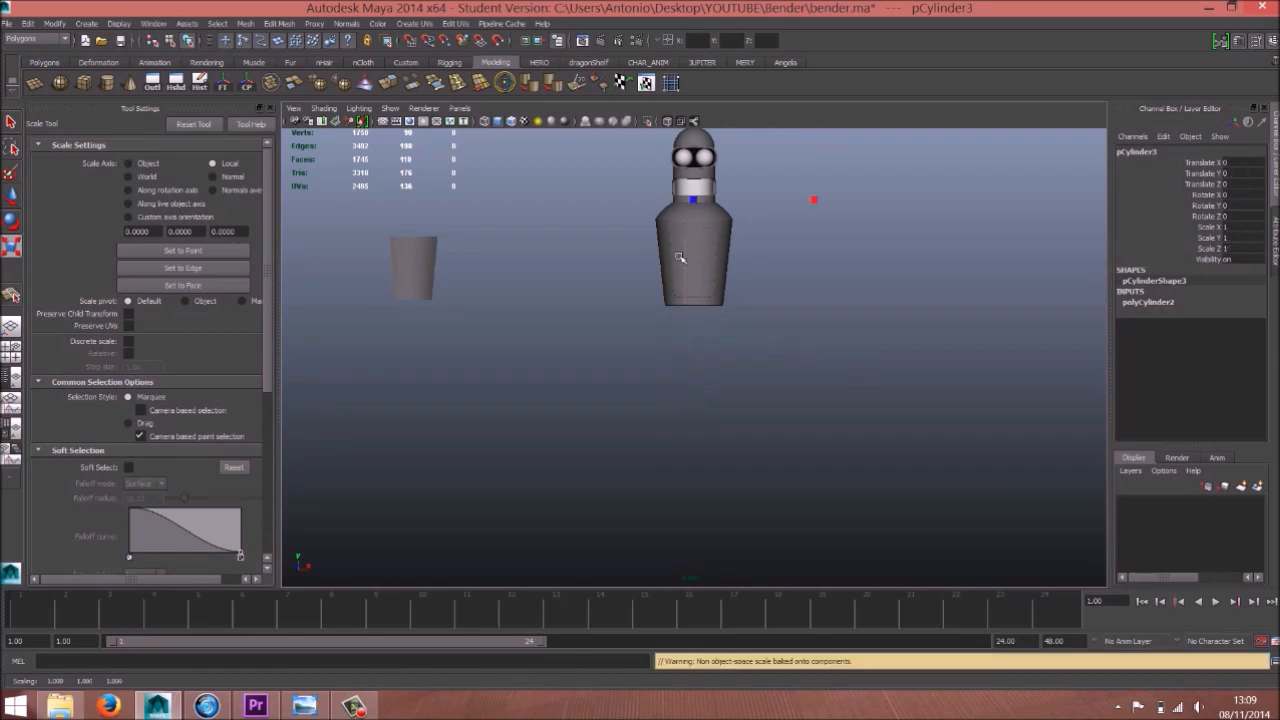
pyautogui.hotkey('ctrl', 'z')
# Turn on wireframe on shaded in the perspective view and examine the leg's position against the torso's base from below
pyautogui.press('w')
pyautogui.scroll(2, 889, 386)
pyautogui.press('space')
pyautogui.scroll(5, 714, 349)
pyautogui.keyDown('alt'); pyautogui.moveTo(746, 421); pyautogui.dragTo(778, 352, button='middle'); pyautogui.keyUp('alt')
pyautogui.keyDown('alt'); pyautogui.moveTo(717, 403); pyautogui.dragTo(652, 338); pyautogui.keyUp('alt')
pyautogui.scroll(5, 686, 374)
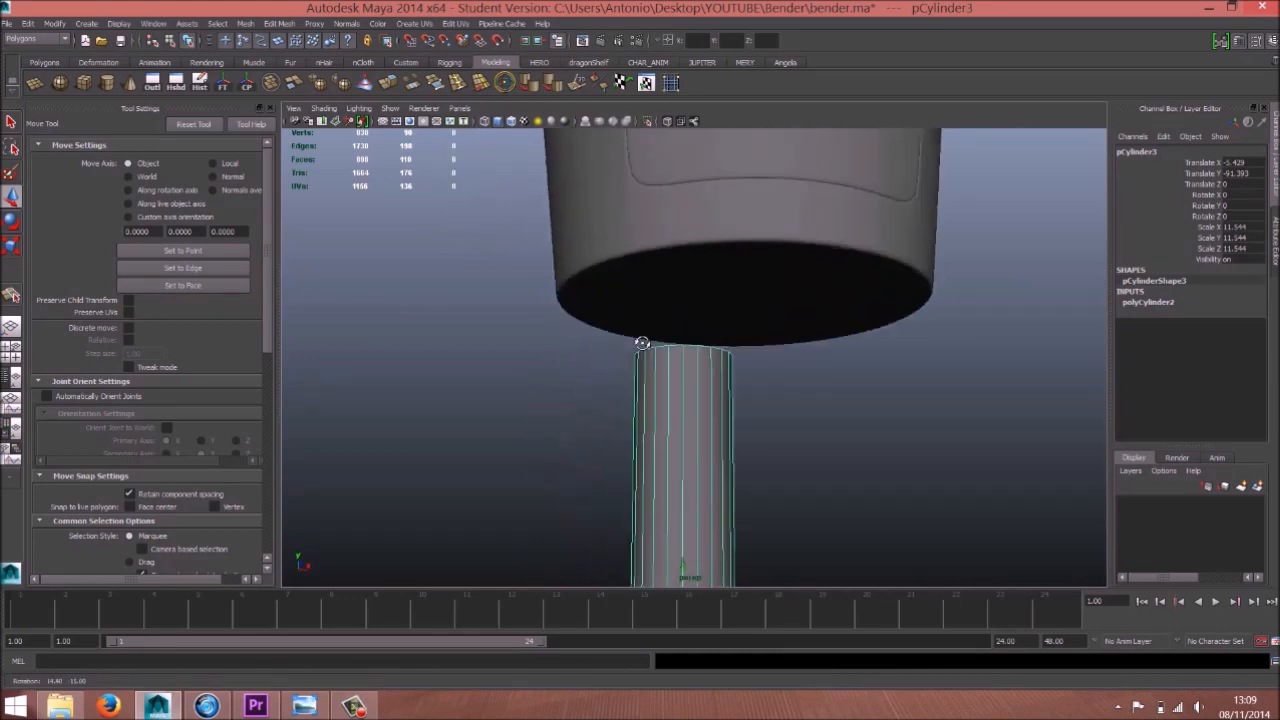
pyautogui.press('space')
pyautogui.scroll(5, 728, 360)
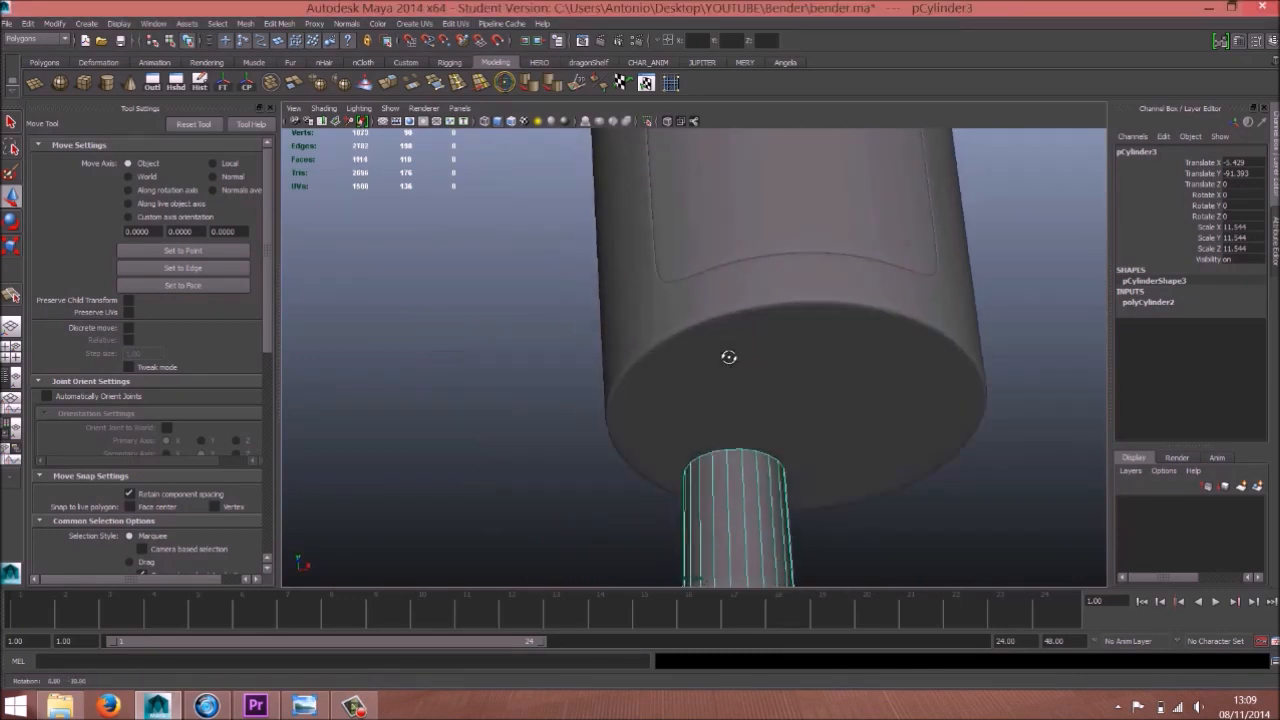
pyautogui.click(511, 122)
pyautogui.moveTo(540, 371)
pyautogui.keyDown('alt'); pyautogui.mouseDown()
pyautogui.moveTo(694, 323)
pyautogui.moveTo(688, 395)
pyautogui.moveTo(672, 278)
pyautogui.moveTo(668, 386)
pyautogui.moveTo(720, 414)
pyautogui.moveTo(563, 317)
pyautogui.moveTo(577, 303)
pyautogui.moveTo(565, 303)
pyautogui.mouseUp(); pyautogui.keyUp('alt')
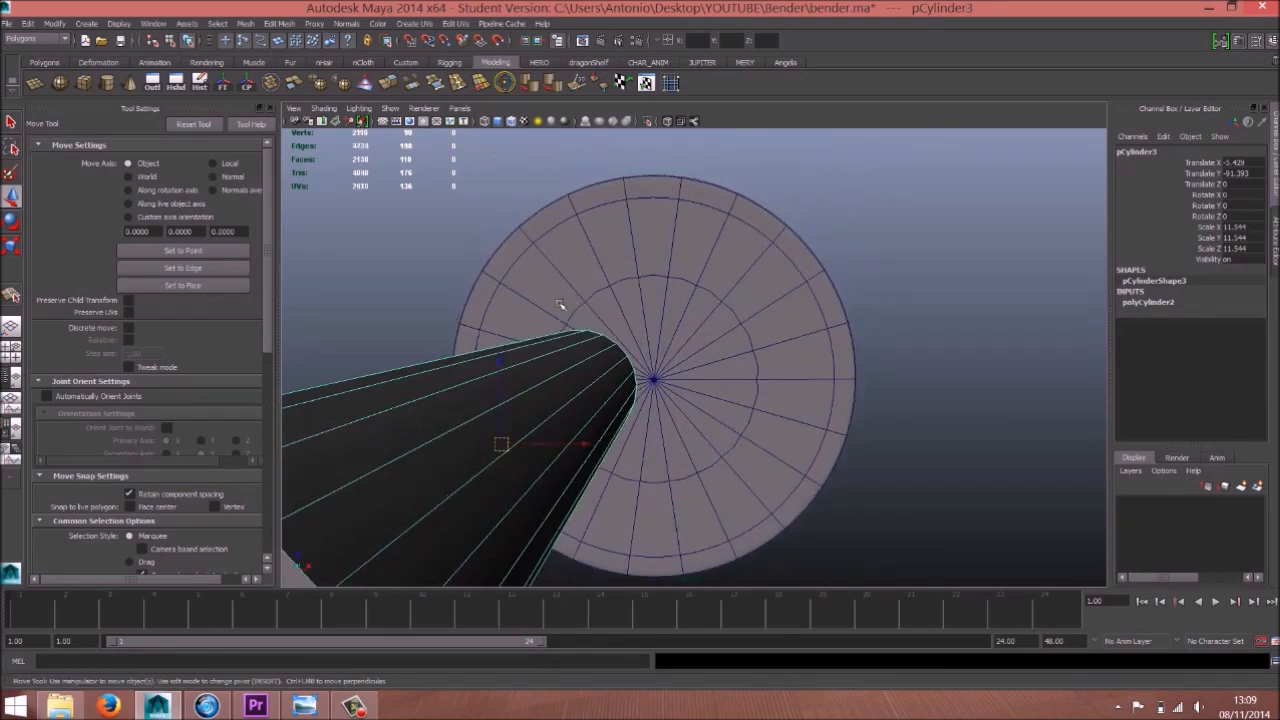
pyautogui.keyDown('alt'); pyautogui.moveTo(594, 396); pyautogui.dragTo(540, 357, button='middle'); pyautogui.keyUp('alt')
pyautogui.keyDown('alt'); pyautogui.moveTo(540, 357); pyautogui.dragTo(654, 377, button='right'); pyautogui.keyUp('alt')
pyautogui.keyDown('alt'); pyautogui.moveTo(604, 341); pyautogui.dragTo(686, 335, button='middle'); pyautogui.keyUp('alt')
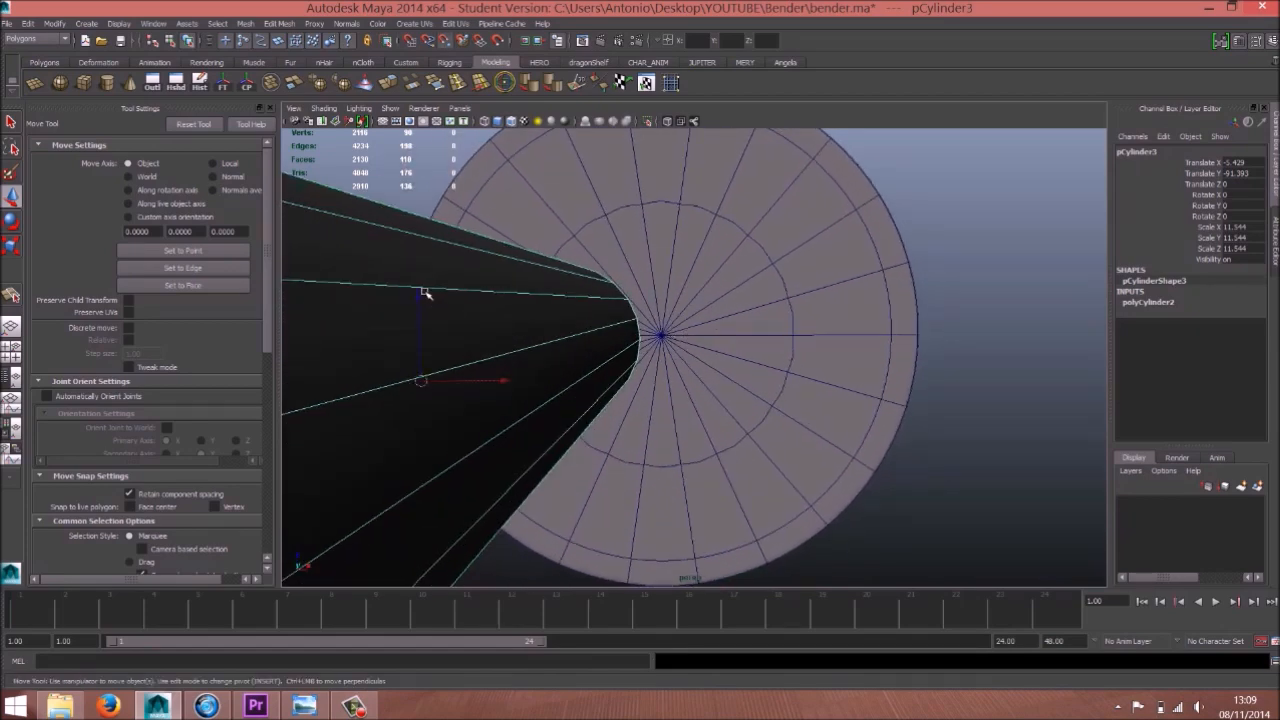
# Shift the leg cylinder further outward under the torso, to about -8.6 on X
pyautogui.moveTo(420, 298); pyautogui.dragTo(658, 338)
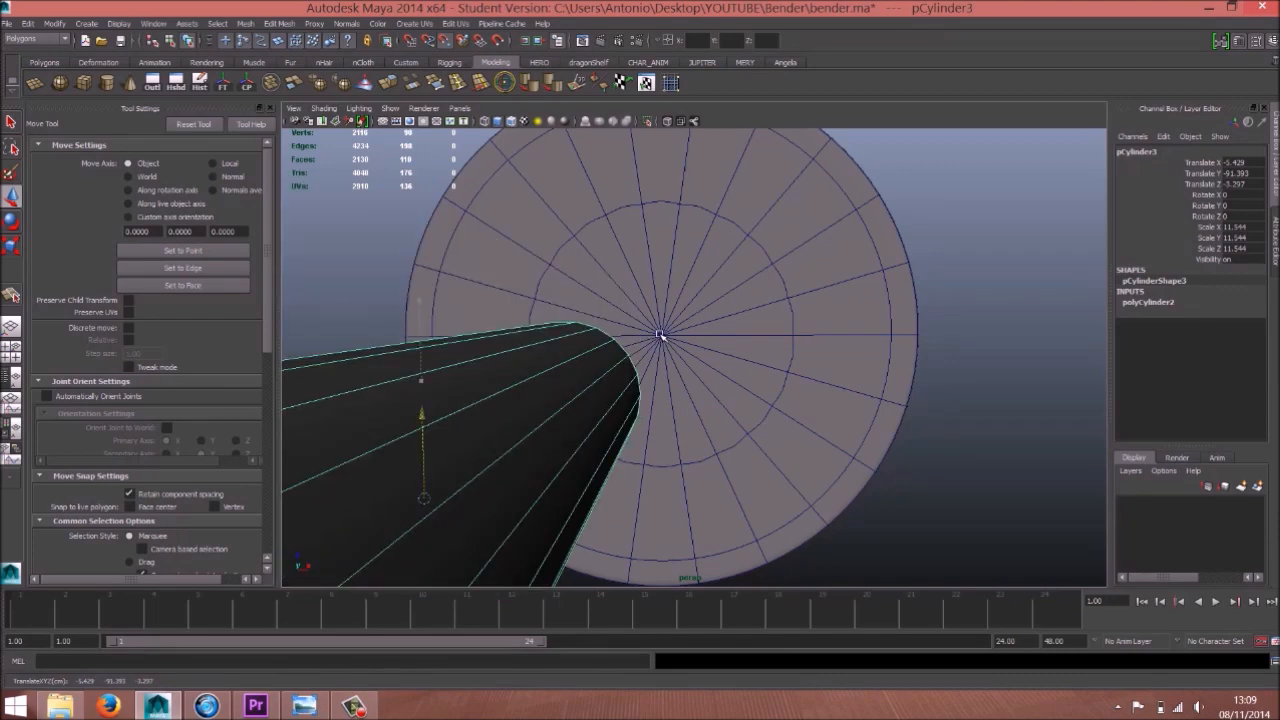
pyautogui.hotkey('ctrl', 'z')
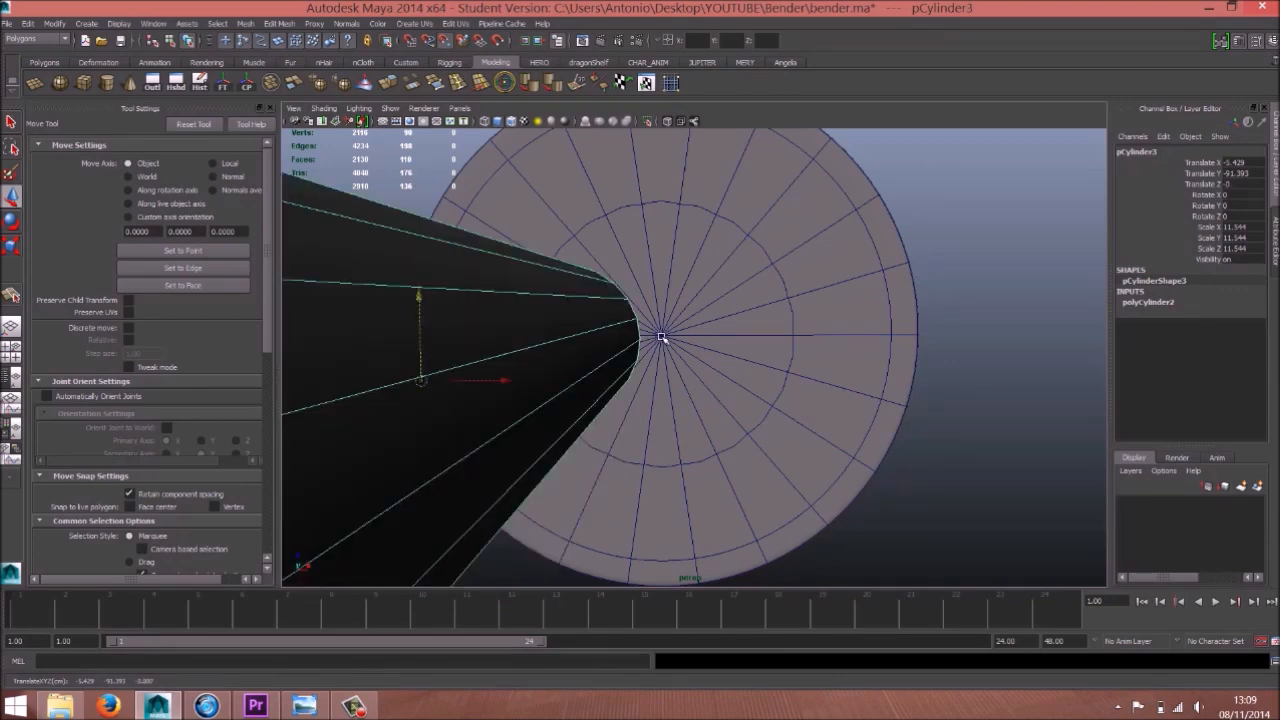
pyautogui.keyDown('alt'); pyautogui.moveTo(684, 287); pyautogui.dragTo(655, 290); pyautogui.keyUp('alt')
pyautogui.keyDown('alt'); pyautogui.moveTo(655, 290); pyautogui.dragTo(368, 335, button='right'); pyautogui.keyUp('alt')
pyautogui.scroll(-5, 368, 335)
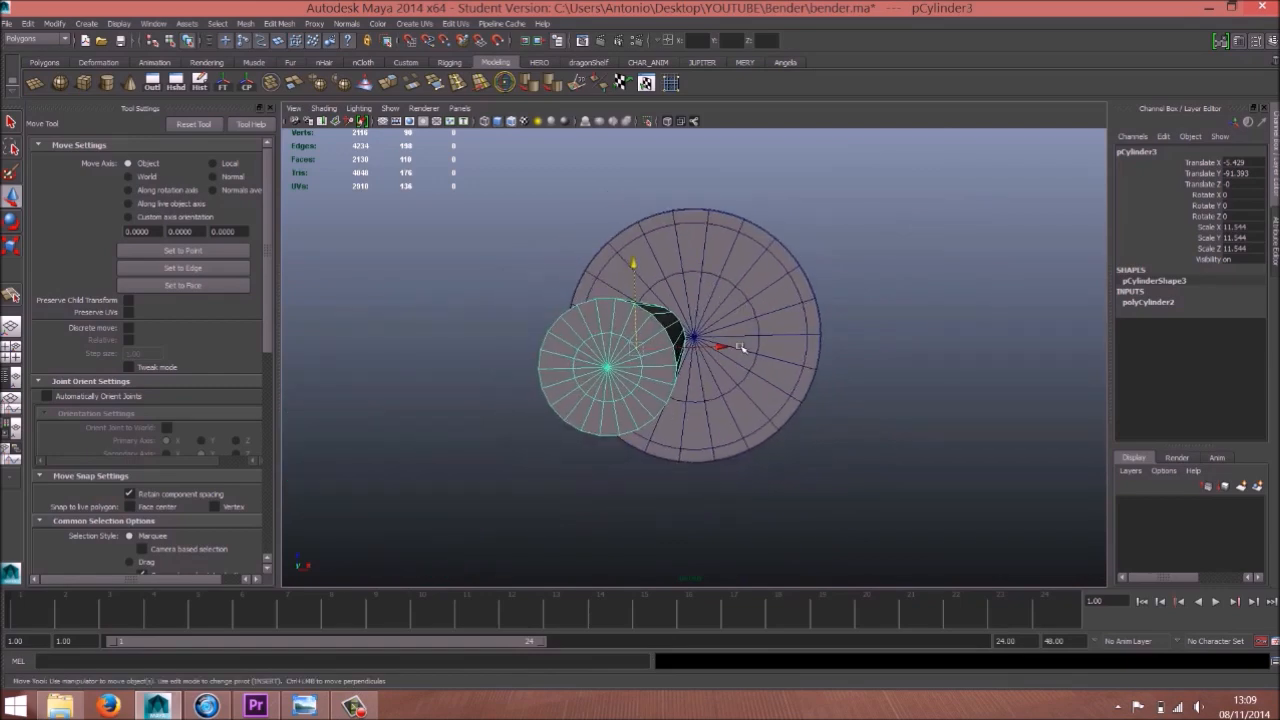
pyautogui.press('space')
pyautogui.keyDown('space'); pyautogui.moveTo(665, 303); pyautogui.dragTo(716, 282); pyautogui.keyUp('space')
pyautogui.keyDown('alt'); pyautogui.moveTo(721, 379); pyautogui.dragTo(631, 341); pyautogui.keyUp('alt')
# Lengthen the leg cylinder by scaling it along its vertical axis only
pyautogui.press('r')
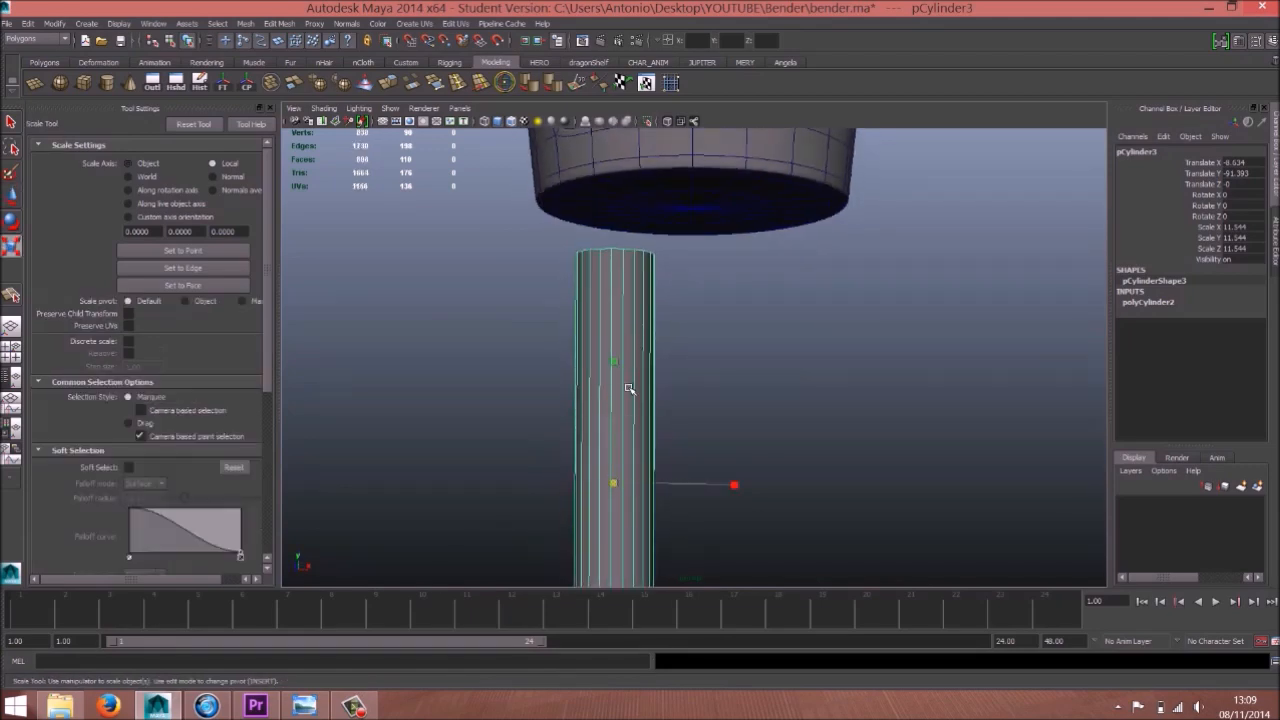
pyautogui.moveTo(616, 363)
pyautogui.mouseDown()
pyautogui.moveTo(620, 336)
pyautogui.moveTo(640, 371)
pyautogui.mouseUp()
pyautogui.scroll(-6, 636, 341)
pyautogui.press('space')
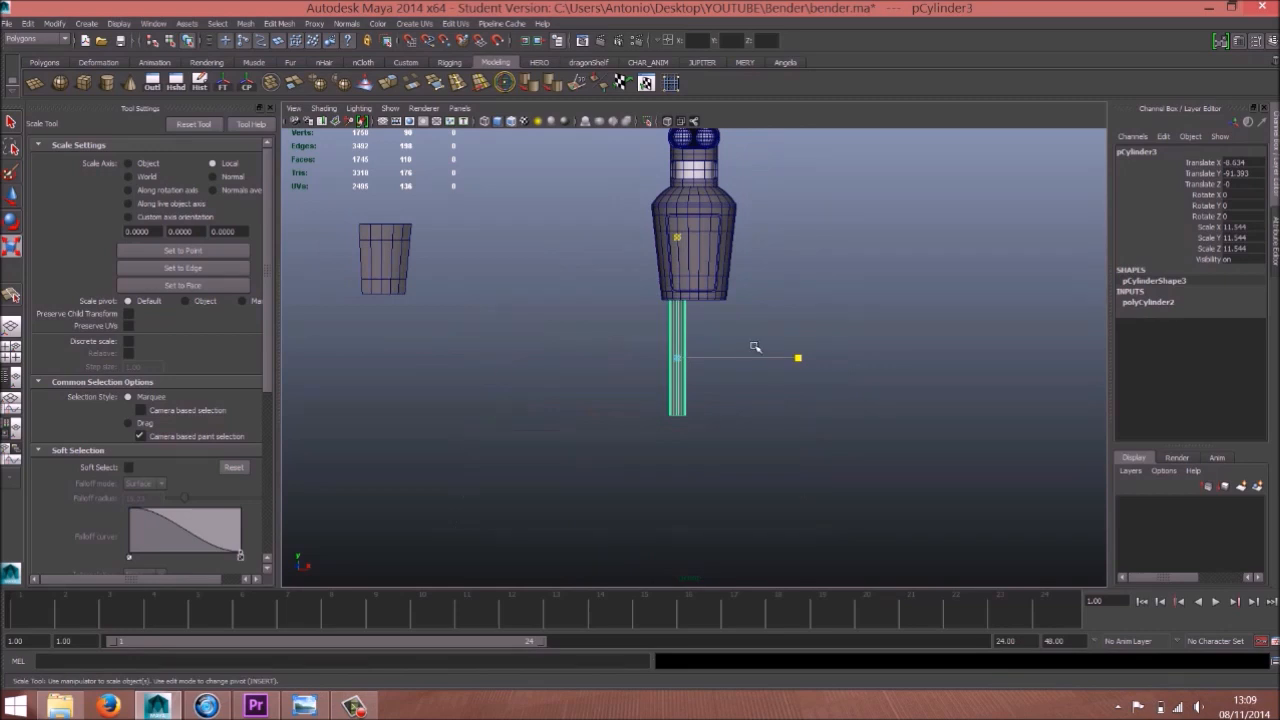
# Raise the leg cylinder to about -87.5 on Y so its top end meets the torso's base
pyautogui.scroll(5, 657, 357)
pyautogui.moveTo(647, 237); pyautogui.dragTo(652, 252)
pyautogui.press('w')
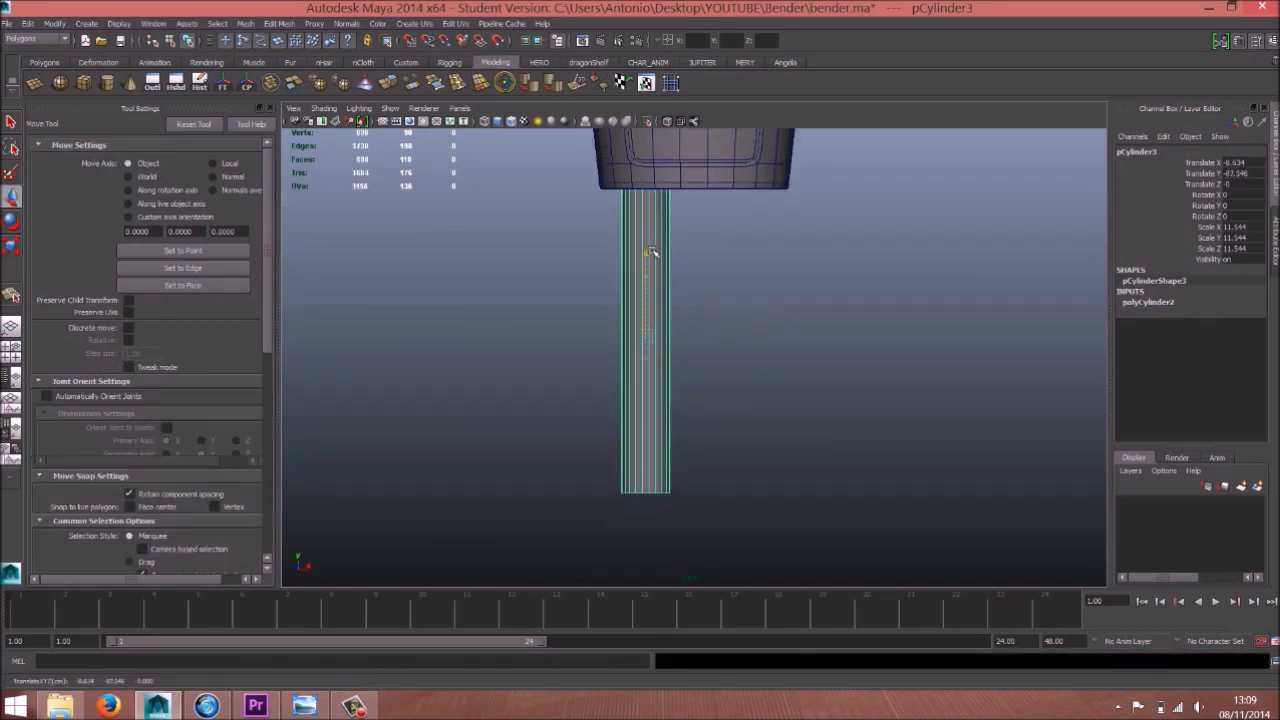
pyautogui.keyDown('alt'); pyautogui.moveTo(687, 345); pyautogui.dragTo(704, 226); pyautogui.keyUp('alt')
pyautogui.press('space')
pyautogui.keyDown('alt'); pyautogui.moveTo(702, 245); pyautogui.dragTo(616, 391); pyautogui.keyUp('alt')
pyautogui.keyDown('alt'); pyautogui.moveTo(616, 391); pyautogui.dragTo(965, 341, button='right'); pyautogui.keyUp('alt')
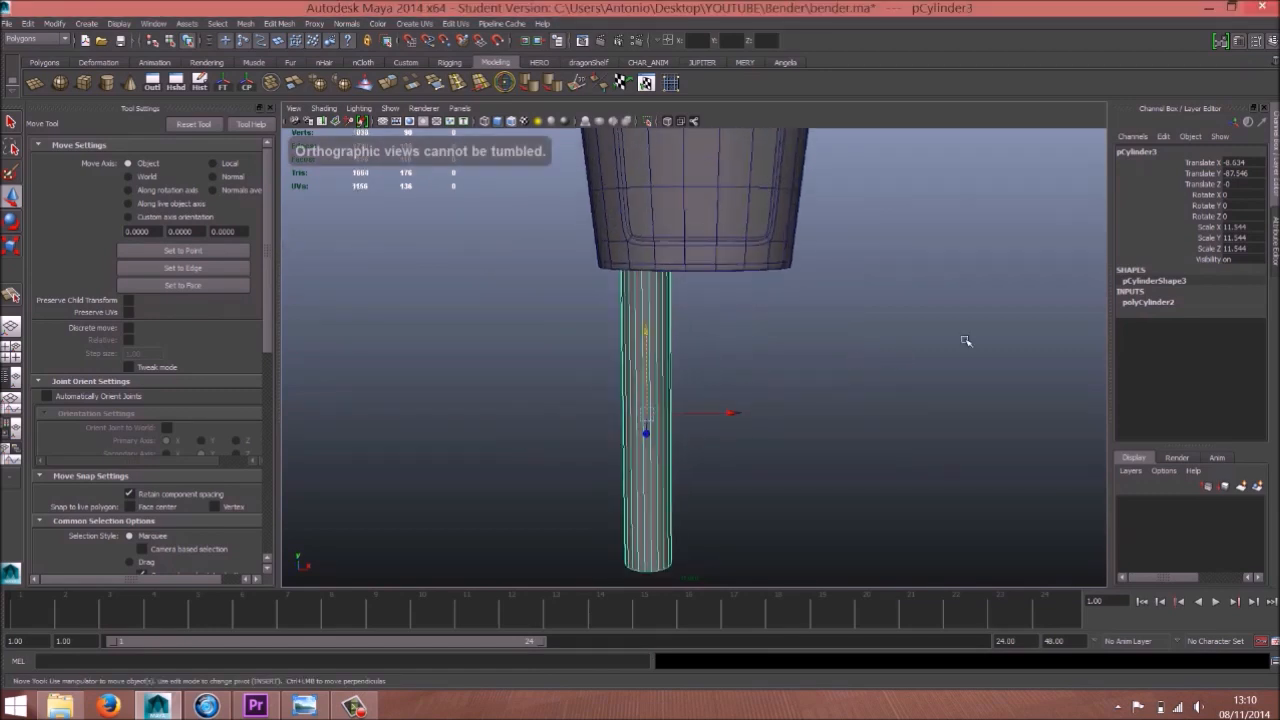
pyautogui.click(1158, 304)
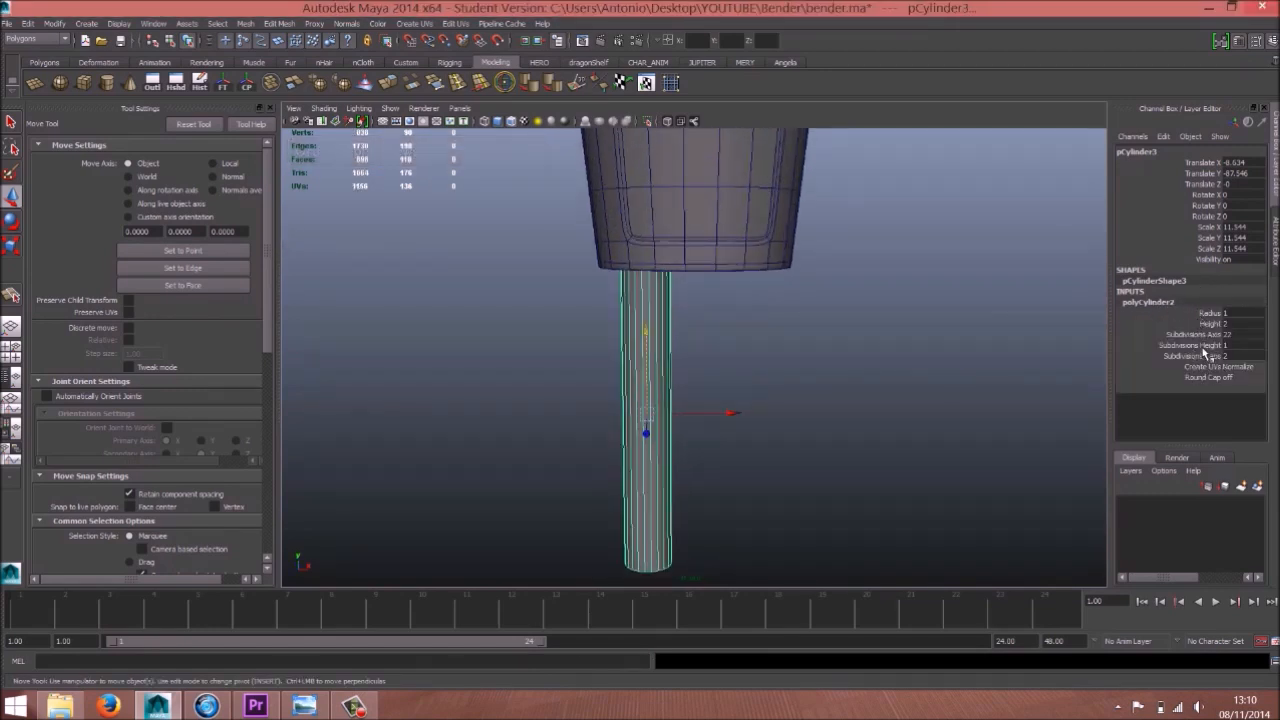
pyautogui.click(1205, 345)
pyautogui.moveTo(955, 370); pyautogui.dragTo(971, 366, button='middle')
pyautogui.hotkey('ctrl', 'z')
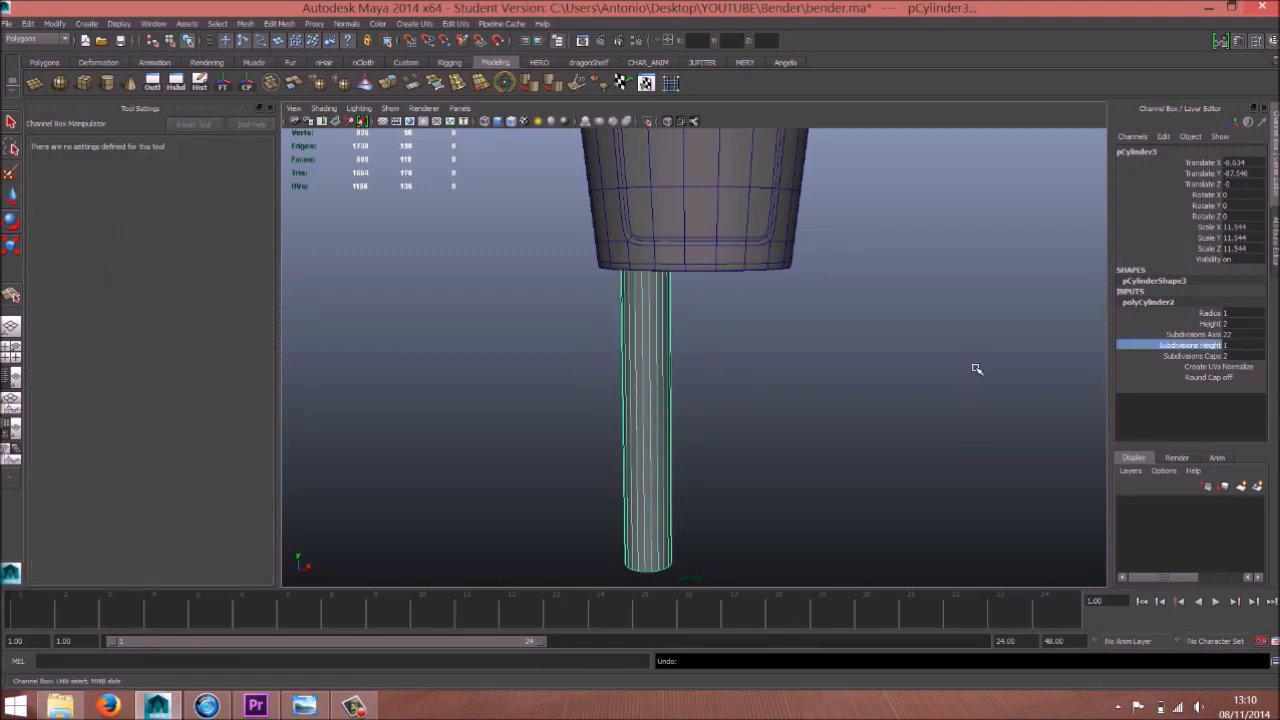
# Insert ten evenly spaced edge loops along the leg cylinder with the Insert Edge Loop tool, and return to object mode
pyautogui.click(460, 84)
pyautogui.click(129, 220)
pyautogui.click(640, 420)
pyautogui.press('w')
pyautogui.keyDown('alt'); pyautogui.moveTo(685, 401); pyautogui.dragTo(627, 400); pyautogui.keyUp('alt')
pyautogui.moveTo(627, 401); pyautogui.dragTo(676, 471, button='right')
pyautogui.moveTo(697, 379); pyautogui.dragTo(697, 380, button='right')
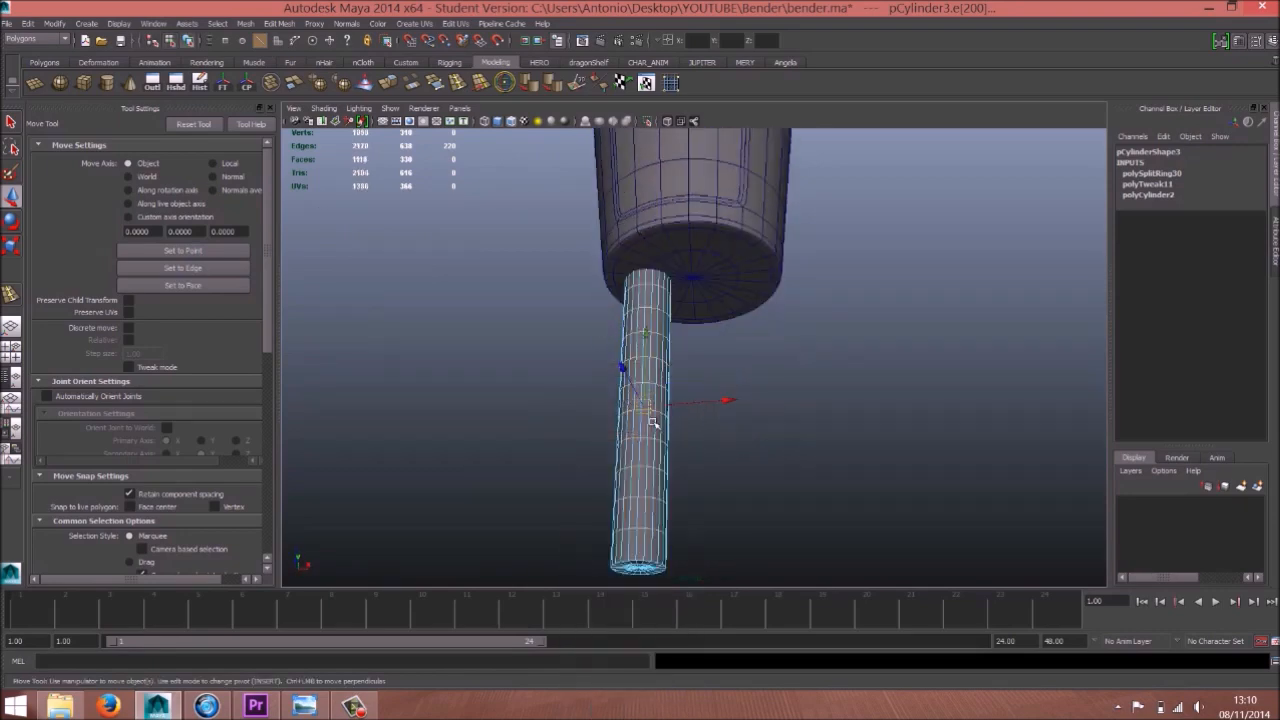
# Create a polygon sphere for the foot and move it down below the leg, to about -133.6 on Y
pyautogui.keyDown('alt'); pyautogui.moveTo(583, 479); pyautogui.dragTo(610, 394); pyautogui.keyUp('alt')
pyautogui.scroll(-3, 597, 373)
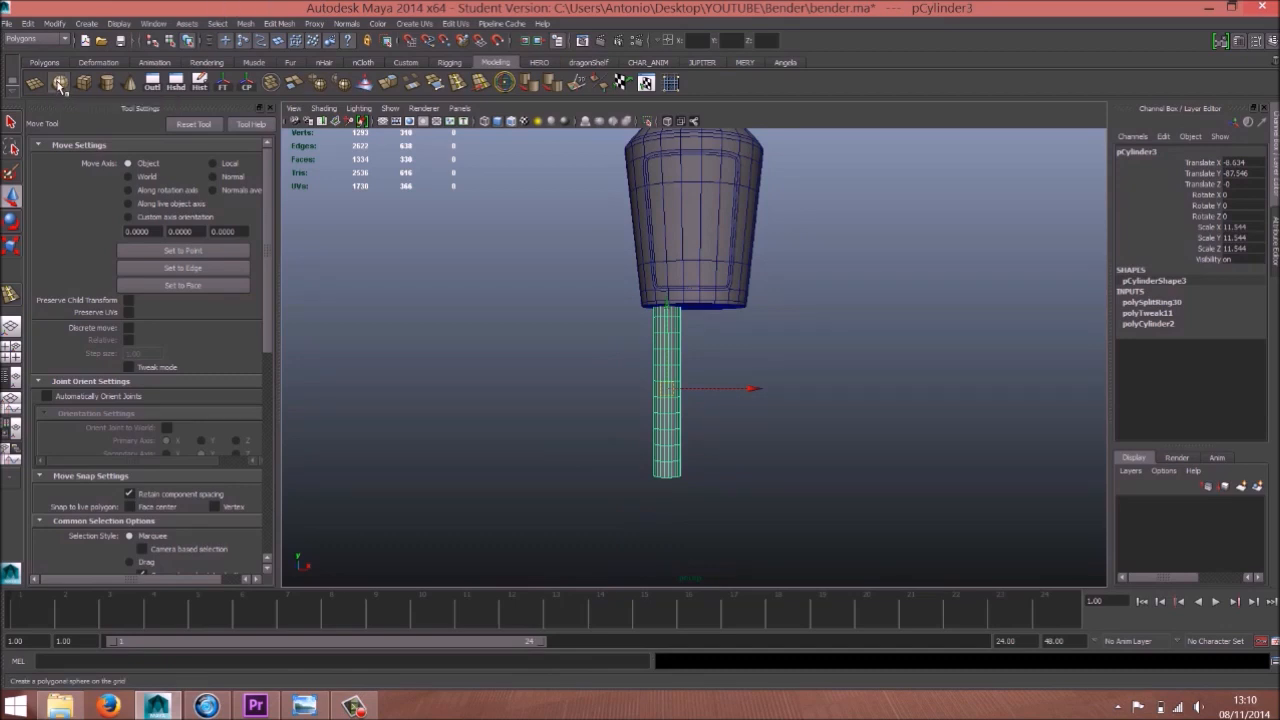
pyautogui.click(59, 86)
pyautogui.scroll(-2, 520, 328)
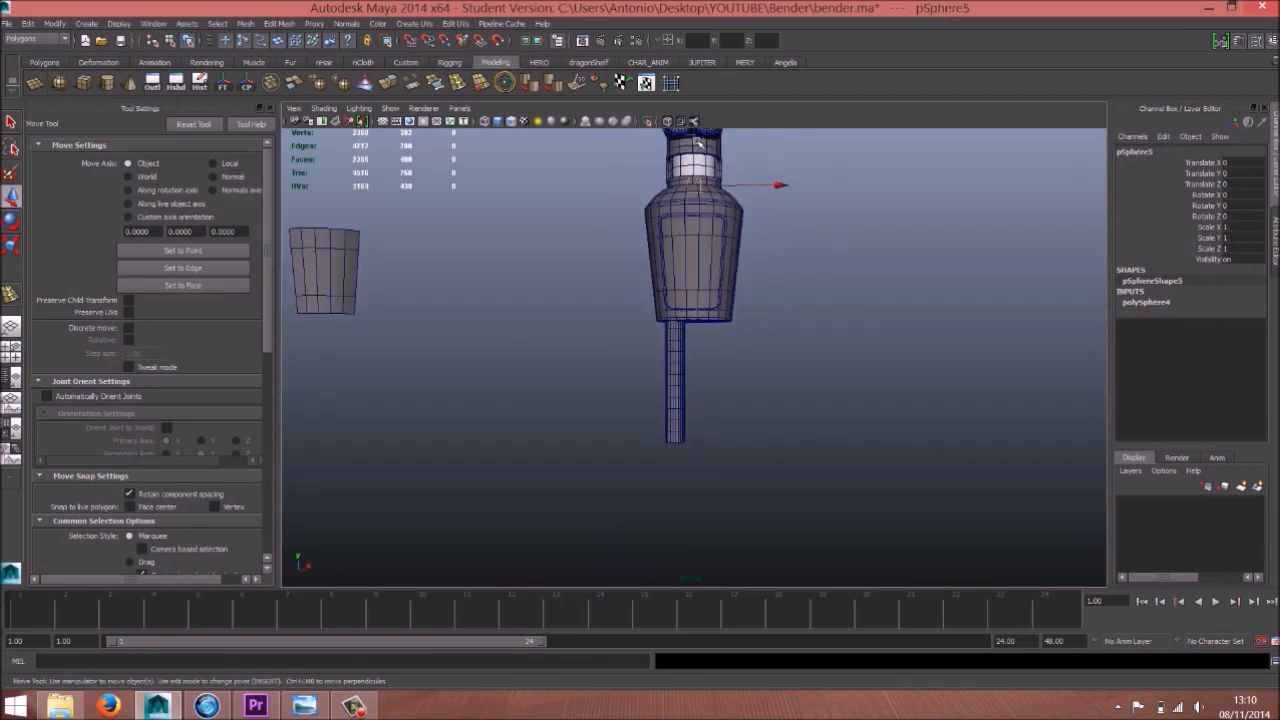
pyautogui.moveTo(693, 142); pyautogui.dragTo(675, 383)
pyautogui.press('f')
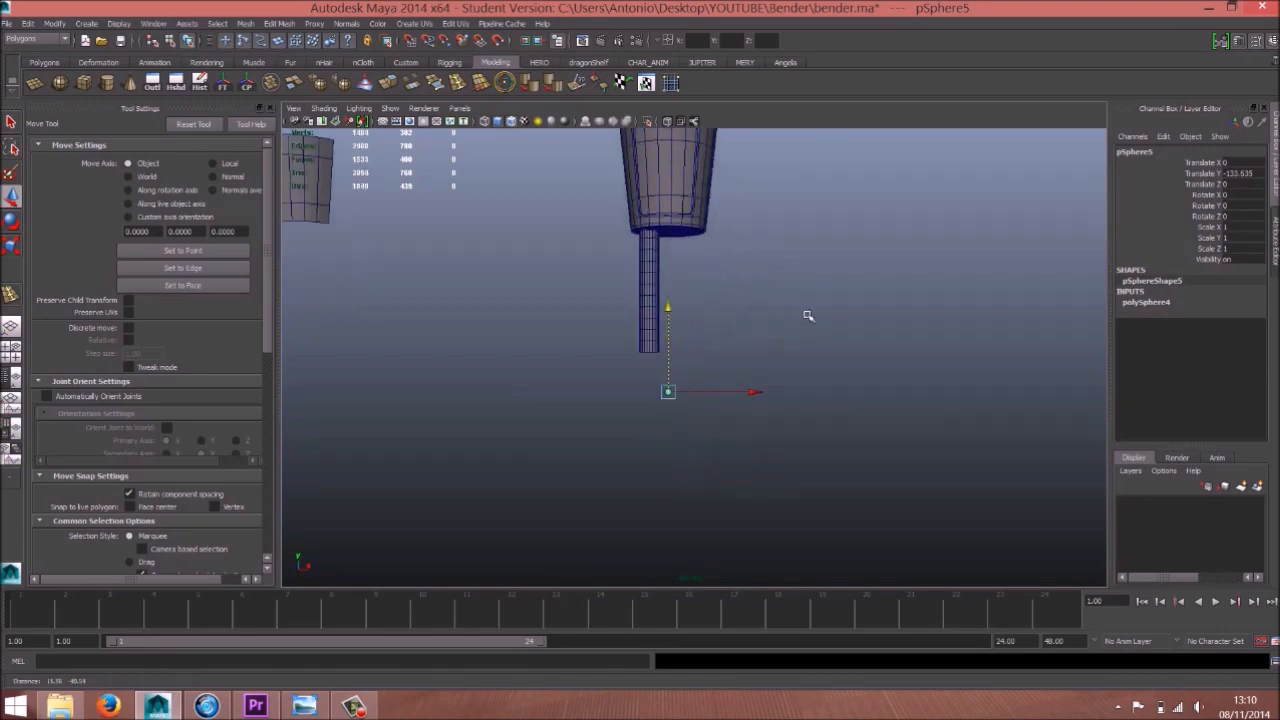
# Scale the foot sphere uniformly to about 11.2 so that it is wider than the leg
pyautogui.scroll(-3, 422, 404)
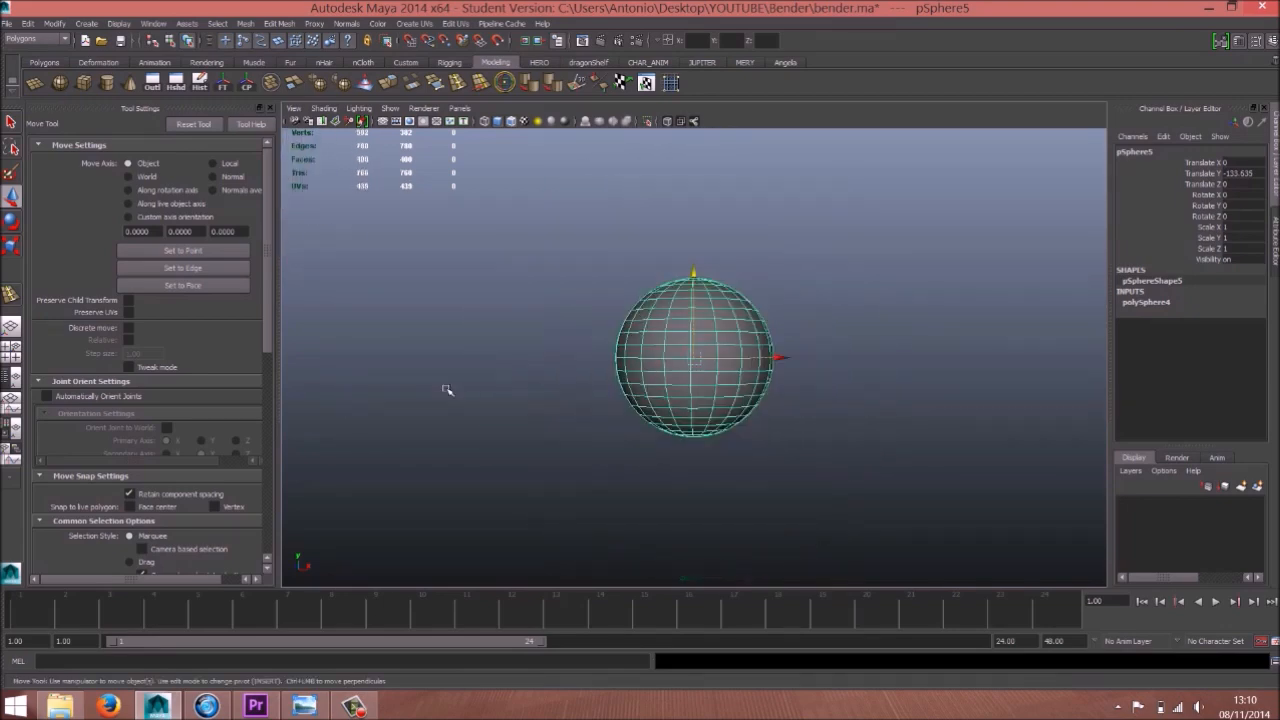
pyautogui.press('r')
pyautogui.moveTo(703, 354); pyautogui.dragTo(897, 314)
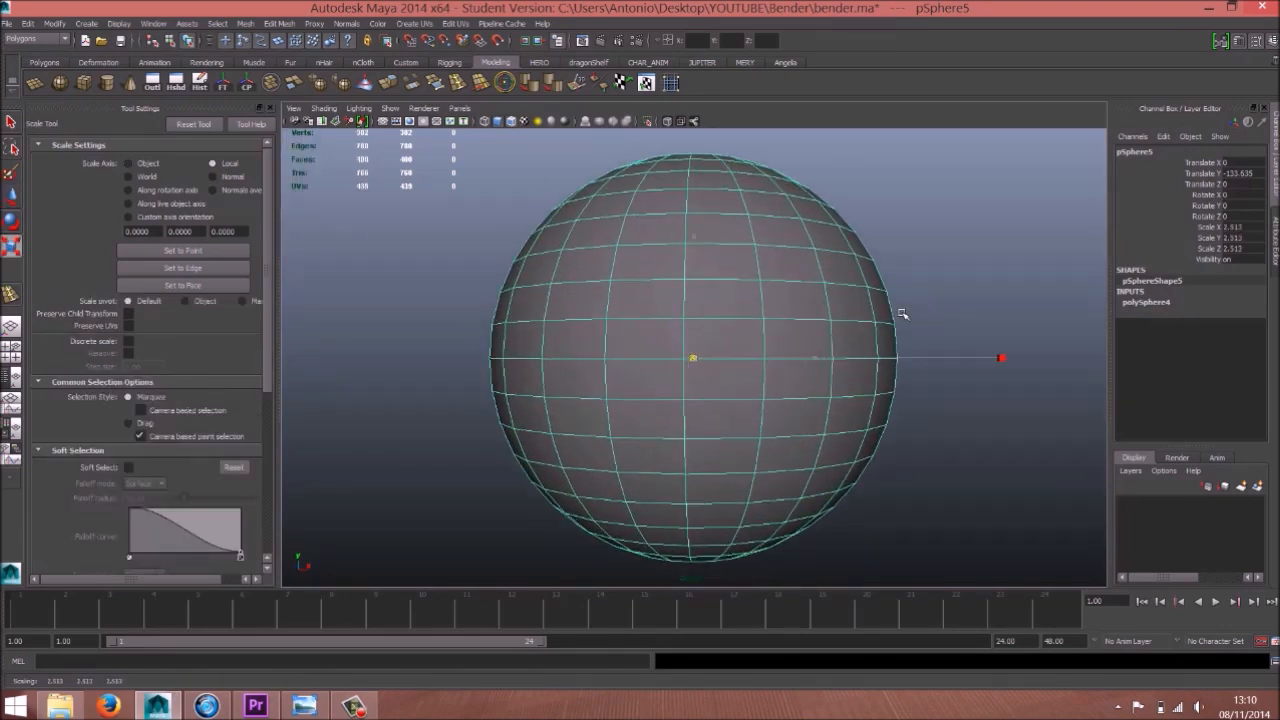
pyautogui.scroll(-3, 897, 314)
pyautogui.press('w')
pyautogui.scroll(-3, 790, 348)
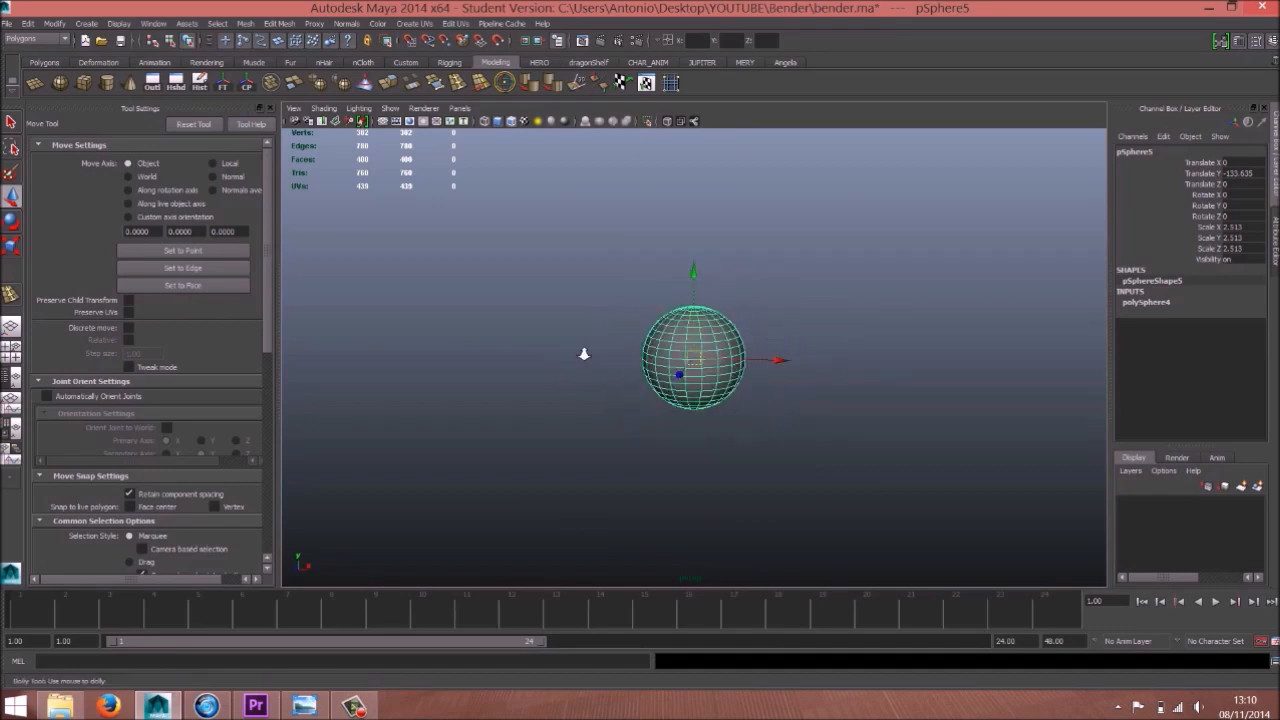
pyautogui.scroll(-4, 660, 338)
pyautogui.press('r')
pyautogui.moveTo(718, 361); pyautogui.dragTo(818, 338)
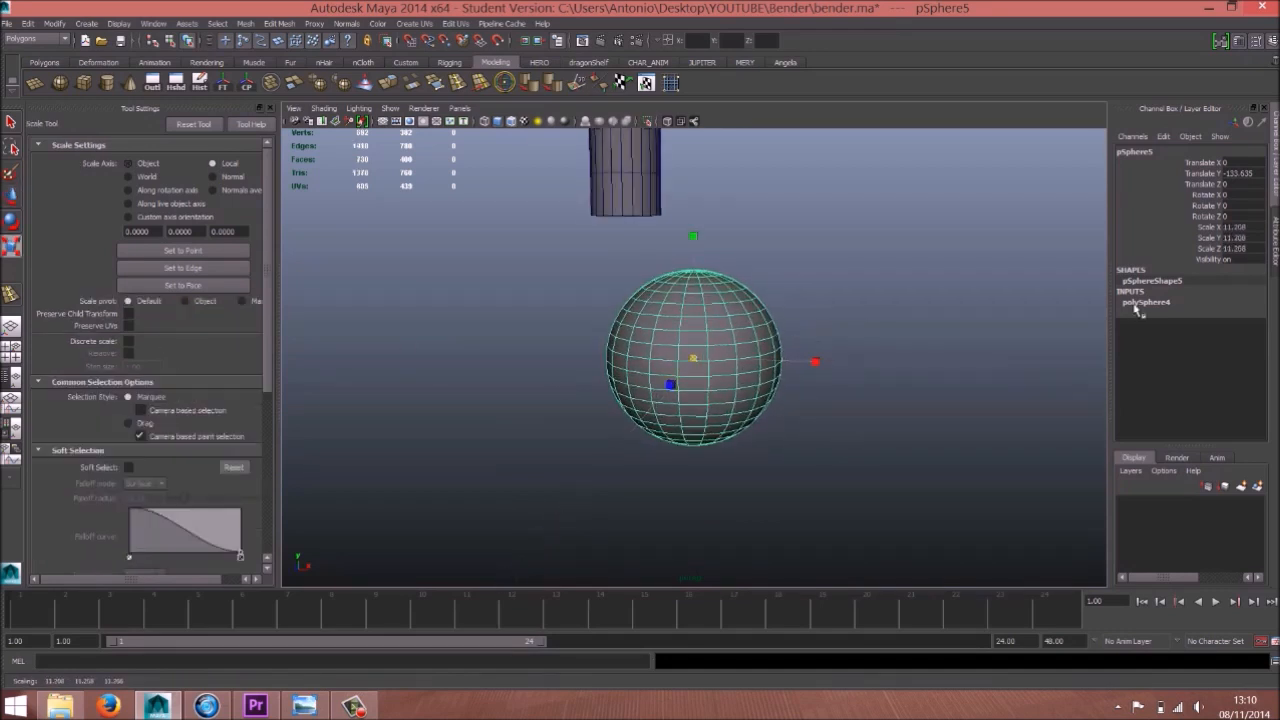
# Set the sphere's axis and height subdivisions to 18 each
pyautogui.click(1147, 302)
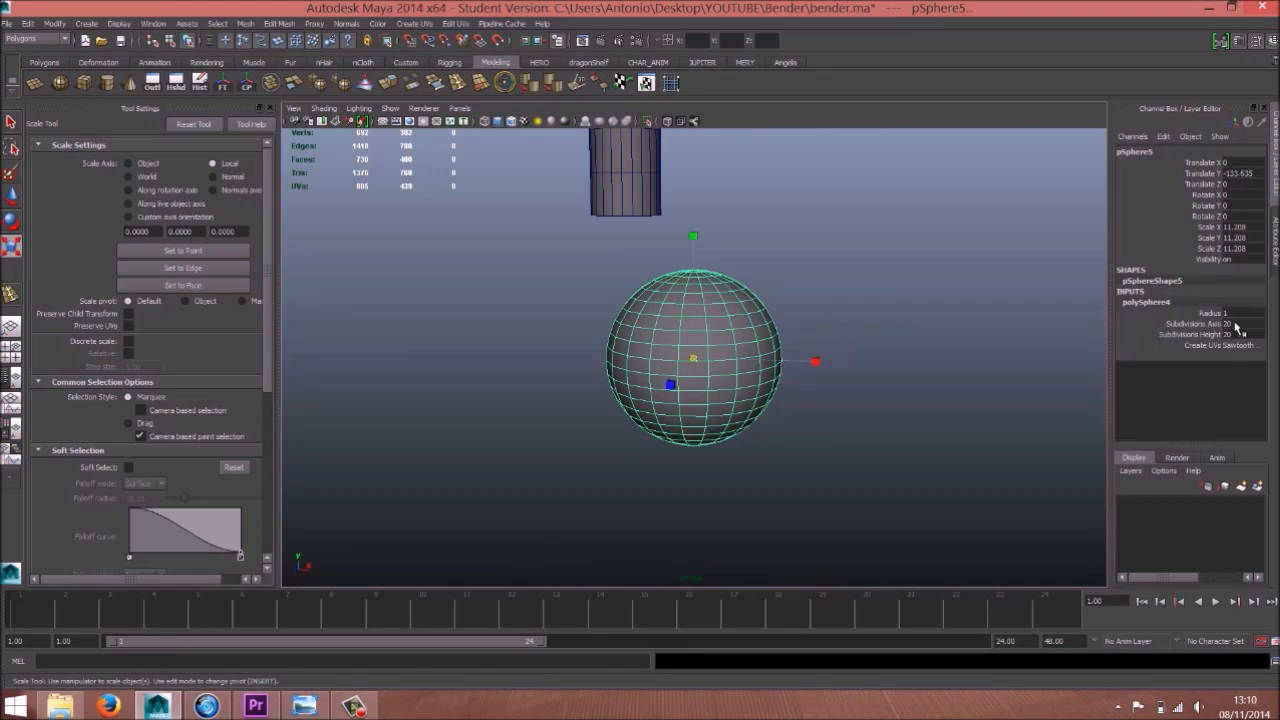
pyautogui.press('Return')
pyautogui.keyDown('alt'); pyautogui.moveTo(737, 375); pyautogui.dragTo(635, 377); pyautogui.keyUp('alt')
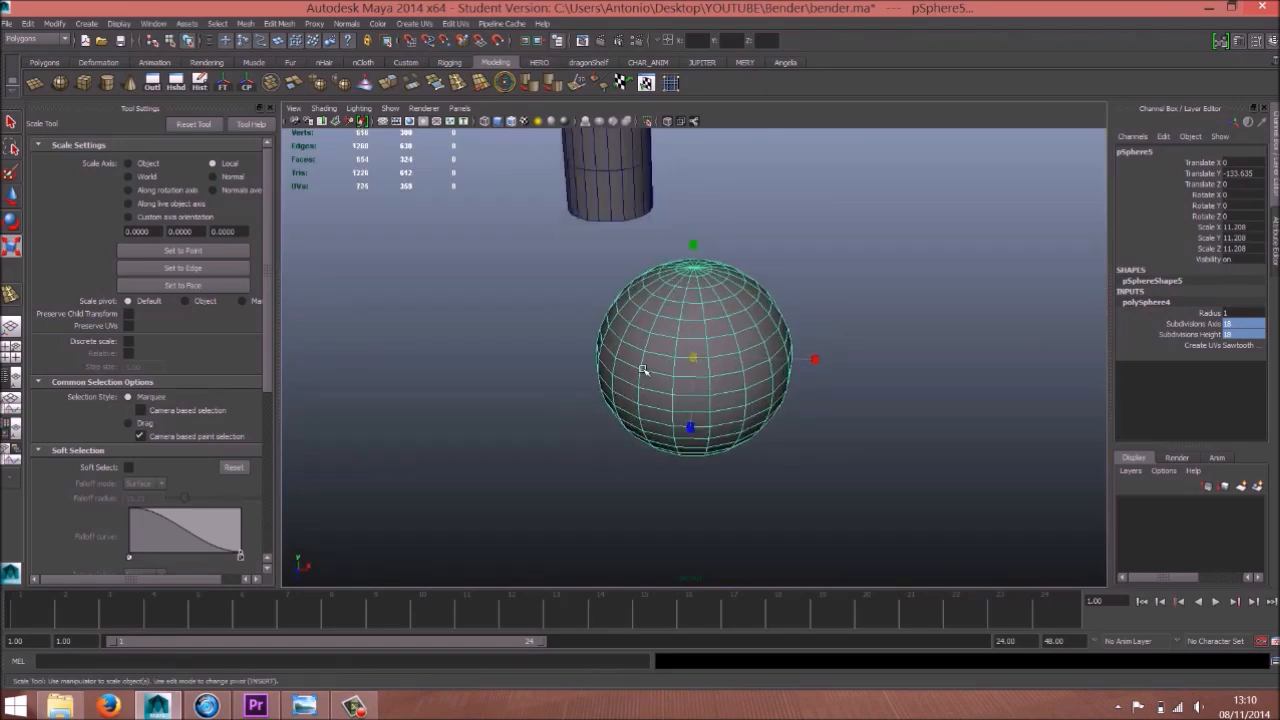
# Move the foot sphere's pivot point up to the pole vertex at its top
pyautogui.press('w')
pyautogui.press('f')
pyautogui.keyDown('alt'); pyautogui.moveTo(740, 301); pyautogui.dragTo(756, 405, button='right'); pyautogui.keyUp('alt')
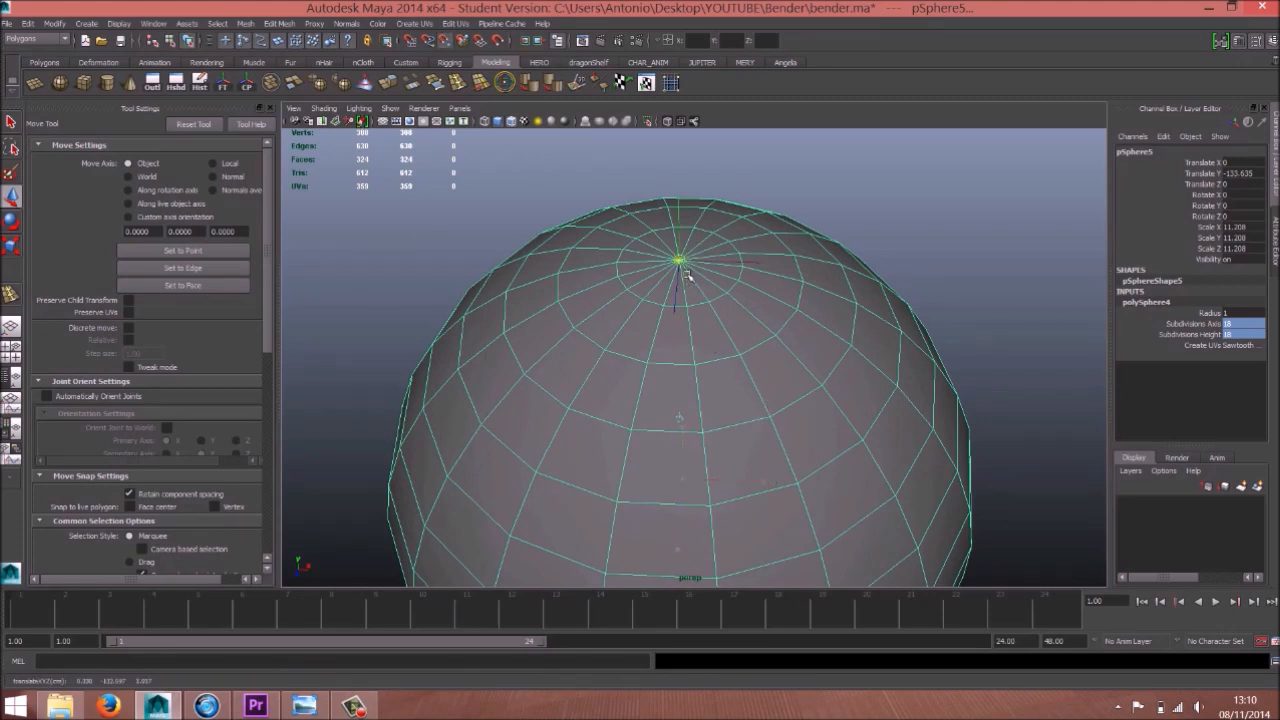
pyautogui.keyDown('alt'); pyautogui.moveTo(640, 314); pyautogui.dragTo(288, 360, button='right'); pyautogui.keyUp('alt')
# Snap the foot sphere by its top pivot to the centre of the leg's lower end, at about -126.9 on Y
pyautogui.keyDown('alt'); pyautogui.moveTo(682, 305); pyautogui.dragTo(708, 362, button='middle'); pyautogui.keyUp('alt')
pyautogui.keyDown('alt'); pyautogui.moveTo(698, 380); pyautogui.dragTo(666, 363); pyautogui.keyUp('alt')
pyautogui.keyDown('alt'); pyautogui.moveTo(666, 363); pyautogui.dragTo(777, 420, button='right'); pyautogui.keyUp('alt')
pyautogui.keyDown('alt'); pyautogui.moveTo(745, 429); pyautogui.dragTo(666, 395); pyautogui.keyUp('alt')
pyautogui.keyDown('alt'); pyautogui.moveTo(517, 397); pyautogui.dragTo(588, 361, button='right'); pyautogui.keyUp('alt')
pyautogui.keyDown('alt'); pyautogui.moveTo(655, 330); pyautogui.dragTo(669, 291); pyautogui.keyUp('alt')
pyautogui.keyDown('alt'); pyautogui.moveTo(669, 291); pyautogui.dragTo(731, 358, button='middle'); pyautogui.keyUp('alt')
pyautogui.moveTo(800, 415); pyautogui.dragTo(597, 277)
pyautogui.press('4')
pyautogui.keyDown('alt'); pyautogui.moveTo(548, 370); pyautogui.dragTo(563, 423); pyautogui.keyUp('alt')
pyautogui.scroll(4, 563, 423)
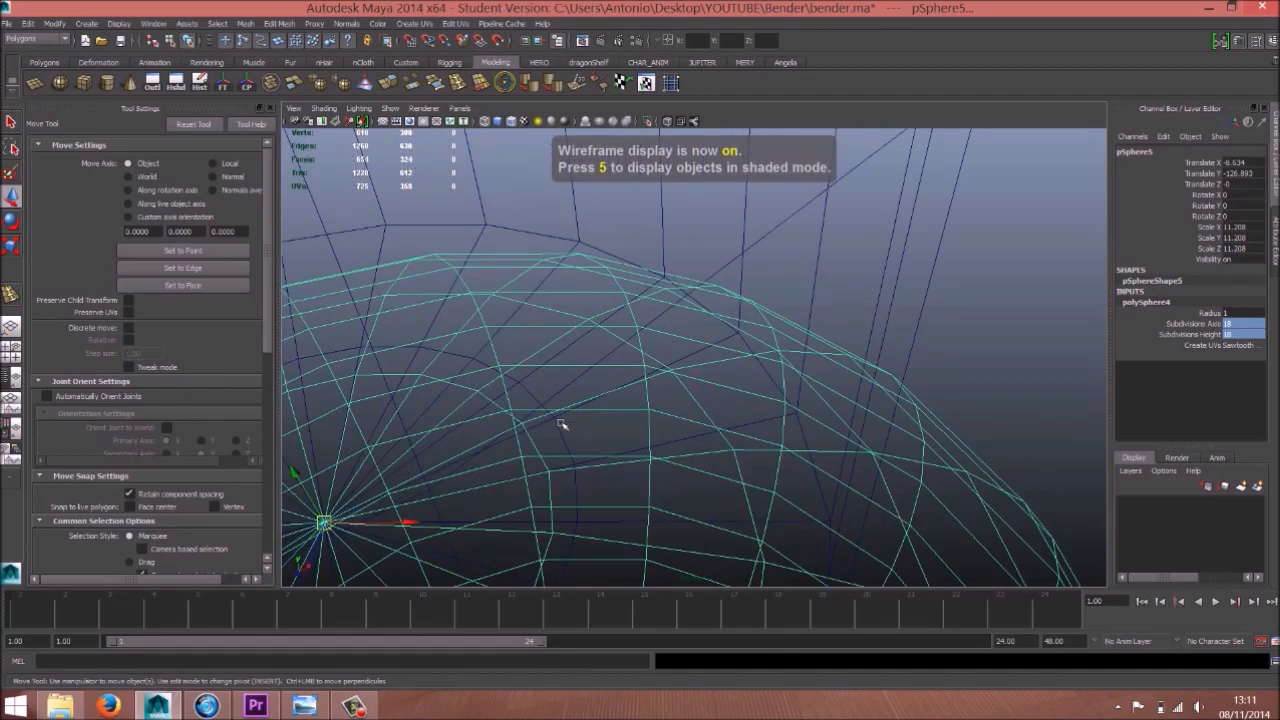
pyautogui.keyDown('alt'); pyautogui.moveTo(563, 423); pyautogui.dragTo(614, 363, button='middle'); pyautogui.keyUp('alt')
pyautogui.keyDown('alt'); pyautogui.moveTo(614, 363); pyautogui.dragTo(677, 370); pyautogui.keyUp('alt')
pyautogui.keyDown('alt'); pyautogui.moveTo(677, 370); pyautogui.dragTo(340, 300, button='right'); pyautogui.keyUp('alt')
pyautogui.press('5')
pyautogui.keyDown('alt'); pyautogui.moveTo(711, 393); pyautogui.dragTo(692, 341); pyautogui.keyUp('alt')
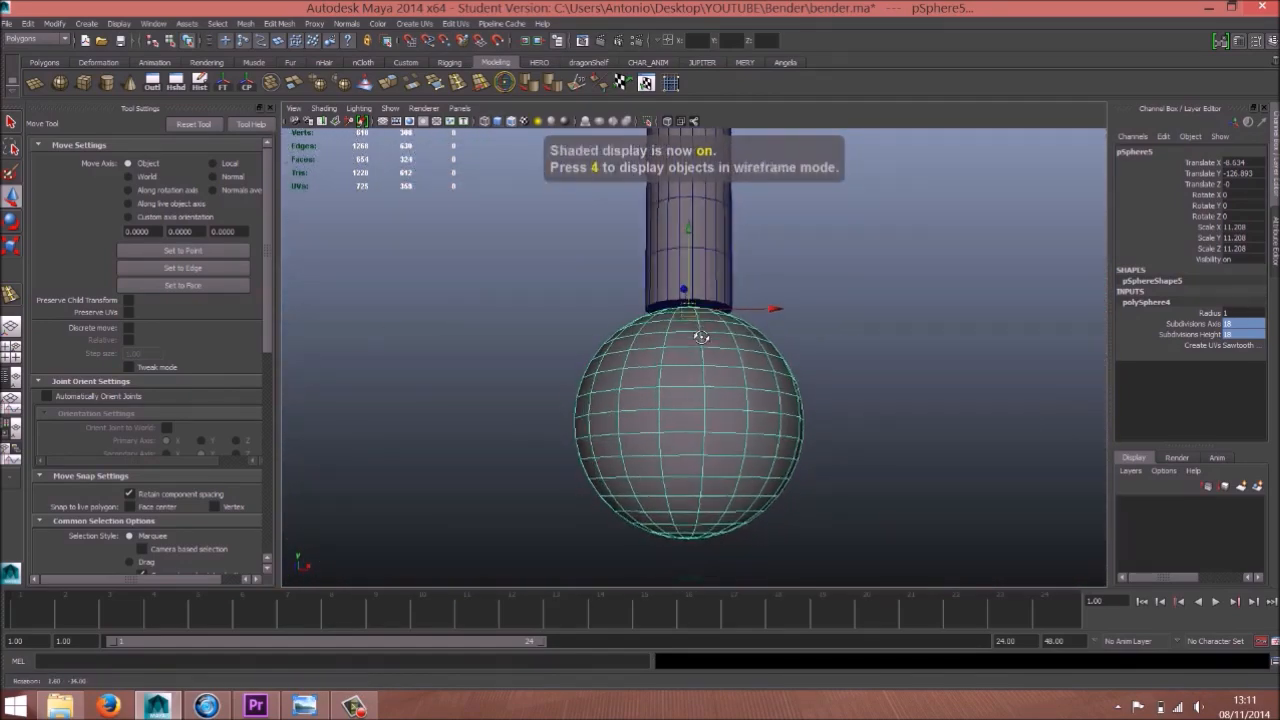
# Delete the faces of the sphere's lower half in the front view and return the remaining dome to object mode
pyautogui.keyDown('alt'); pyautogui.moveTo(735, 396); pyautogui.dragTo(743, 323, button='middle'); pyautogui.keyUp('alt')
pyautogui.press('space')
pyautogui.moveTo(743, 324); pyautogui.dragTo(806, 374)
pyautogui.press('space')
pyautogui.moveTo(651, 316); pyautogui.dragTo(654, 370)
pyautogui.keyDown('alt'); pyautogui.moveTo(654, 380); pyautogui.dragTo(620, 370, button='right'); pyautogui.keyUp('alt')
pyautogui.keyDown('alt'); pyautogui.moveTo(726, 417); pyautogui.dragTo(724, 276, button='middle'); pyautogui.keyUp('alt')
pyautogui.keyDown('alt'); pyautogui.moveTo(780, 330); pyautogui.dragTo(1010, 440, button='right'); pyautogui.keyUp('alt')
pyautogui.keyDown('alt'); pyautogui.moveTo(603, 437); pyautogui.dragTo(694, 383, button='middle'); pyautogui.keyUp('alt')
pyautogui.moveTo(692, 383); pyautogui.dragTo(692, 412, button='right')
pyautogui.moveTo(548, 367); pyautogui.dragTo(1006, 566)
pyautogui.press('Delete')
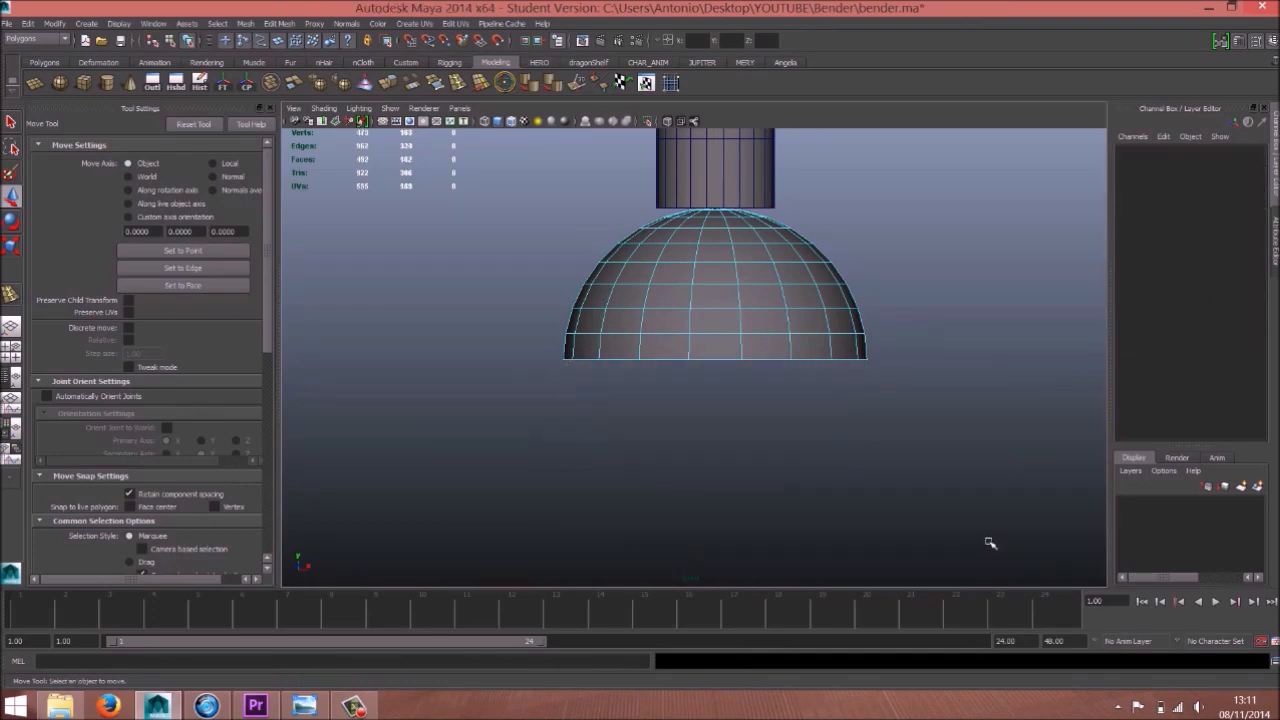
pyautogui.moveTo(724, 295); pyautogui.dragTo(773, 250, button='right')
pyautogui.click(726, 286)
# Append a polygon across the dome's open underside with the Append to Polygon tool, joining the middle front and back border edges
pyautogui.press('space')
pyautogui.moveTo(725, 284); pyautogui.dragTo(732, 255)
pyautogui.keyDown('alt'); pyautogui.moveTo(725, 266); pyautogui.dragTo(712, 205); pyautogui.keyUp('alt')
pyautogui.keyDown('alt'); pyautogui.moveTo(608, 273); pyautogui.dragTo(718, 263, button='right'); pyautogui.keyUp('alt')
pyautogui.keyDown('alt'); pyautogui.moveTo(649, 227); pyautogui.dragTo(747, 227); pyautogui.keyUp('alt')
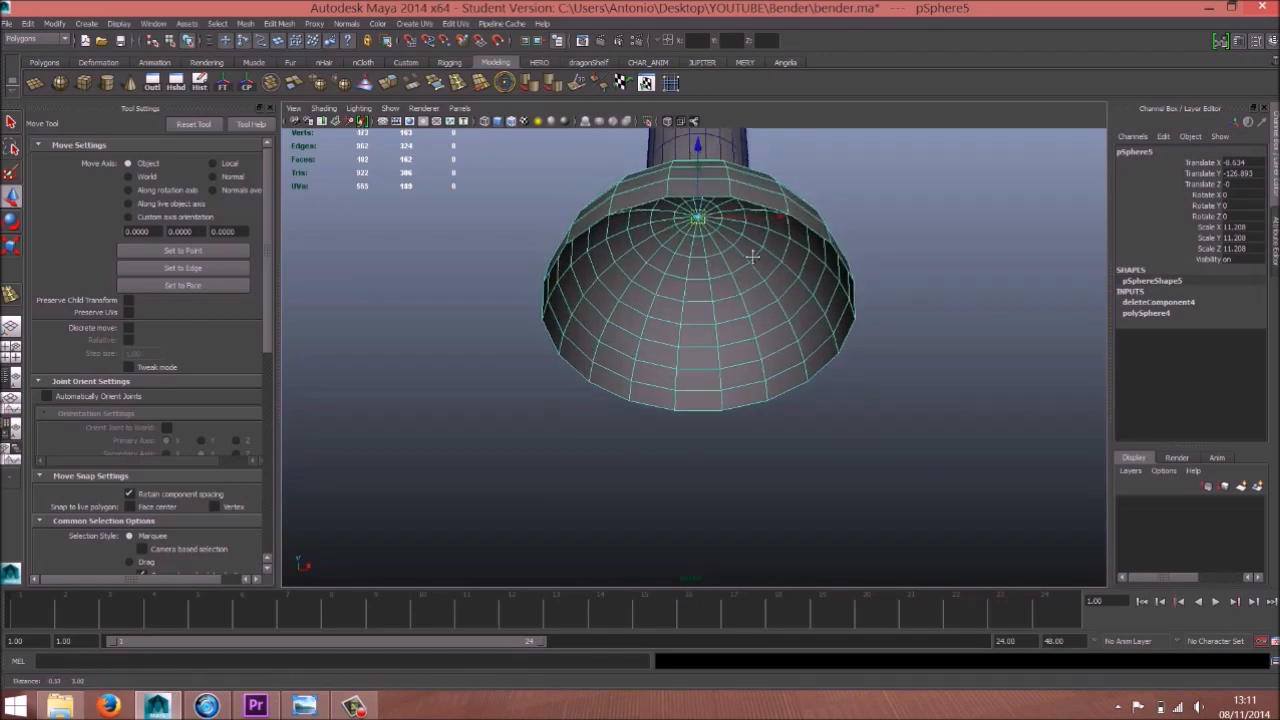
pyautogui.keyDown('alt'); pyautogui.moveTo(747, 227); pyautogui.dragTo(736, 318, button='middle'); pyautogui.keyUp('alt')
pyautogui.keyDown('alt'); pyautogui.moveTo(720, 335); pyautogui.dragTo(747, 367, button='right'); pyautogui.keyUp('alt')
pyautogui.keyDown('alt'); pyautogui.moveTo(691, 343); pyautogui.dragTo(651, 325); pyautogui.keyUp('alt')
pyautogui.click(920, 298)
pyautogui.click(822, 356)
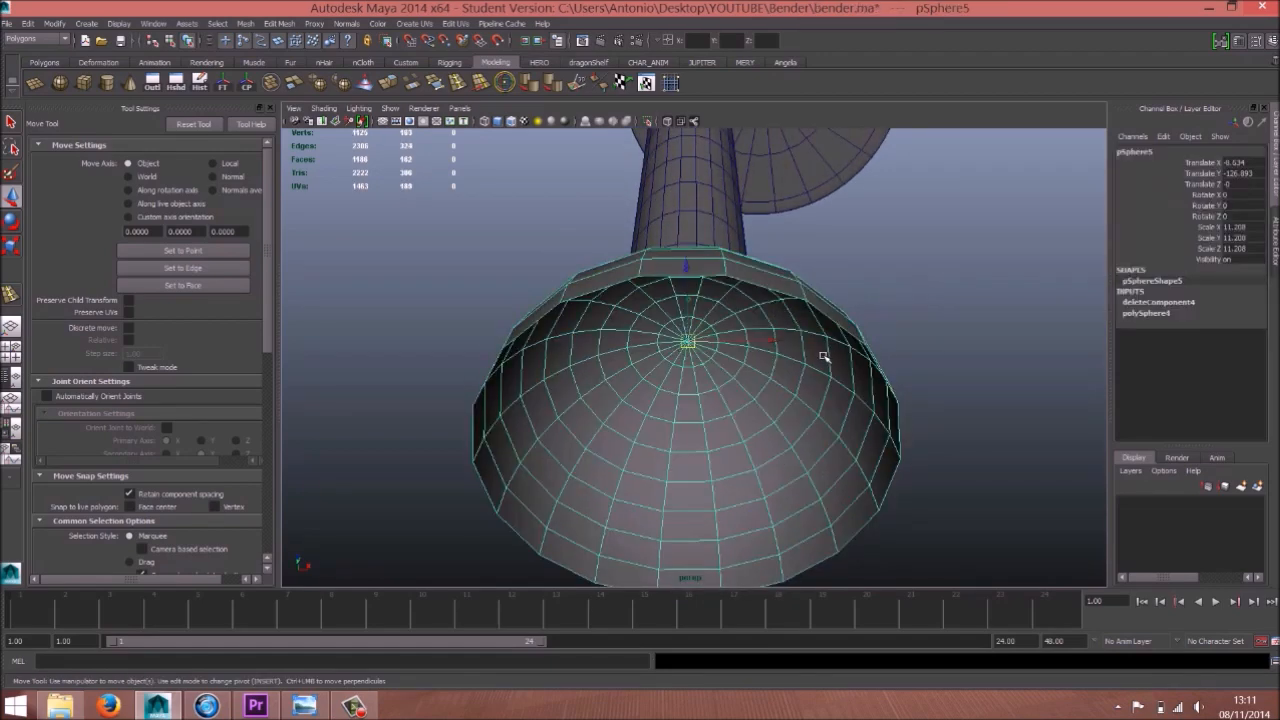
pyautogui.keyDown('shift'); pyautogui.moveTo(822, 356); pyautogui.dragTo(842, 356, button='right'); pyautogui.keyUp('shift')
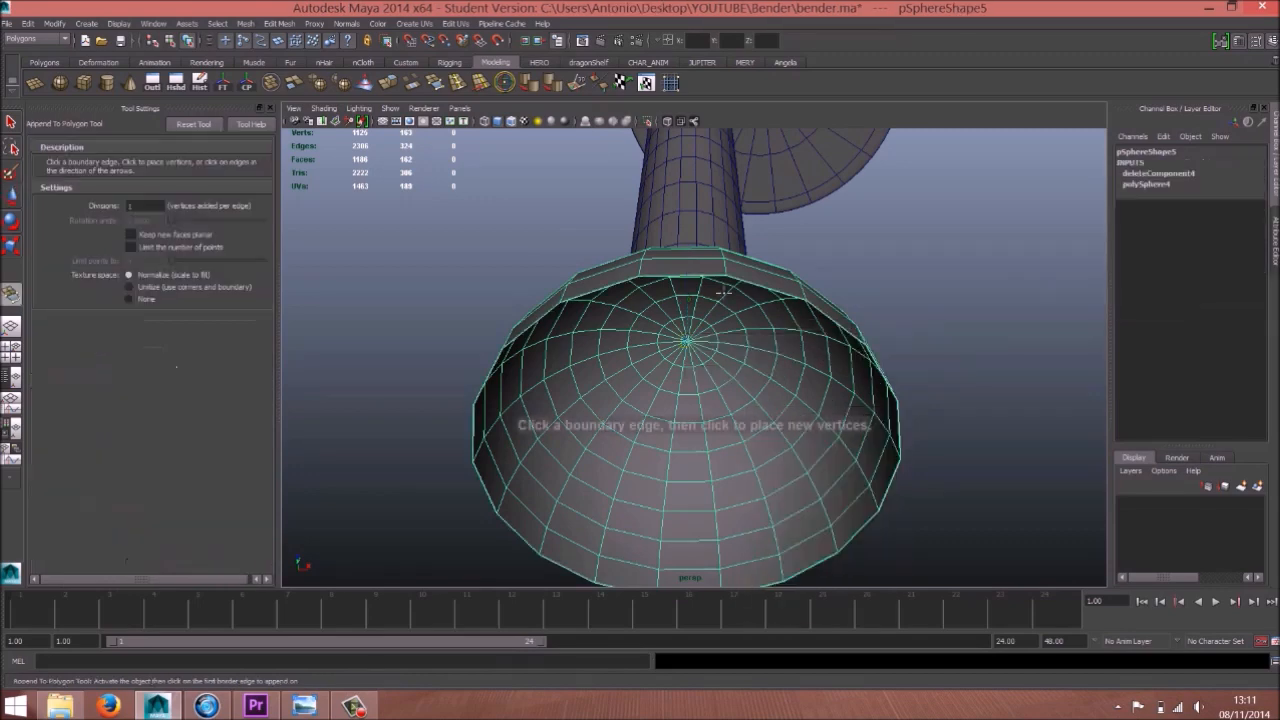
pyautogui.click(678, 275)
pyautogui.keyDown('alt'); pyautogui.moveTo(678, 275); pyautogui.dragTo(666, 472); pyautogui.keyUp('alt')
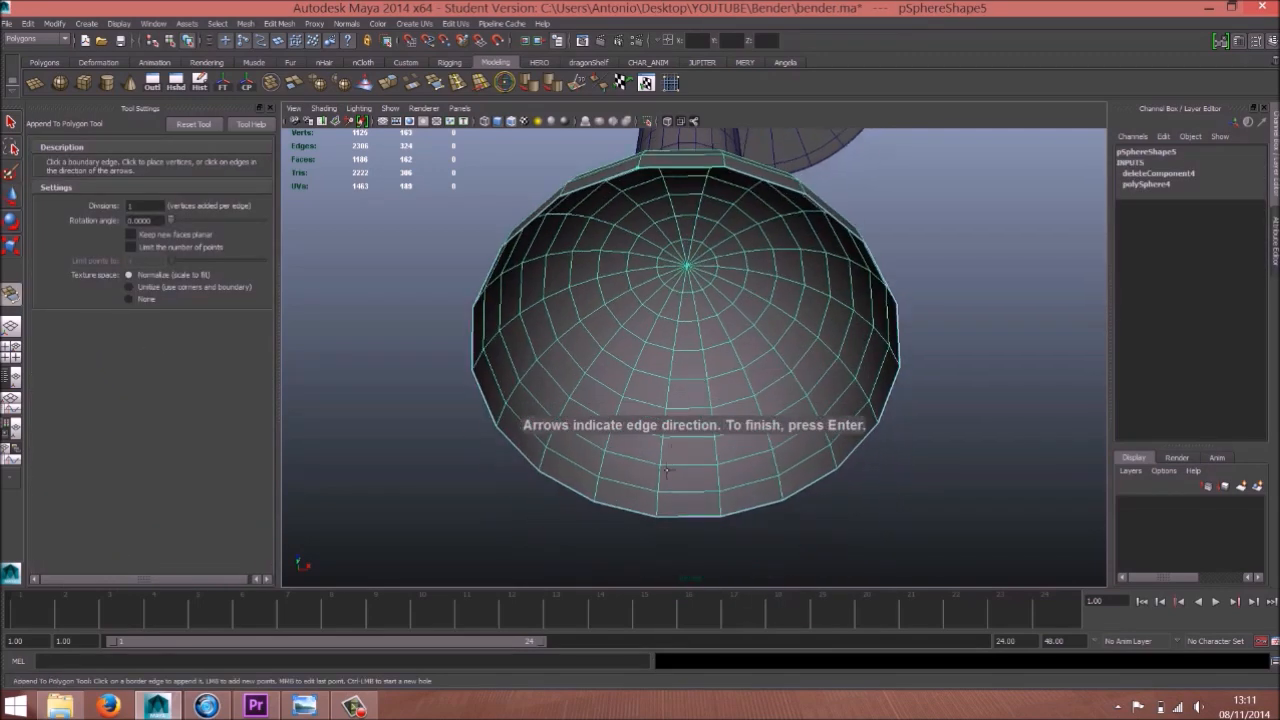
pyautogui.click(675, 515)
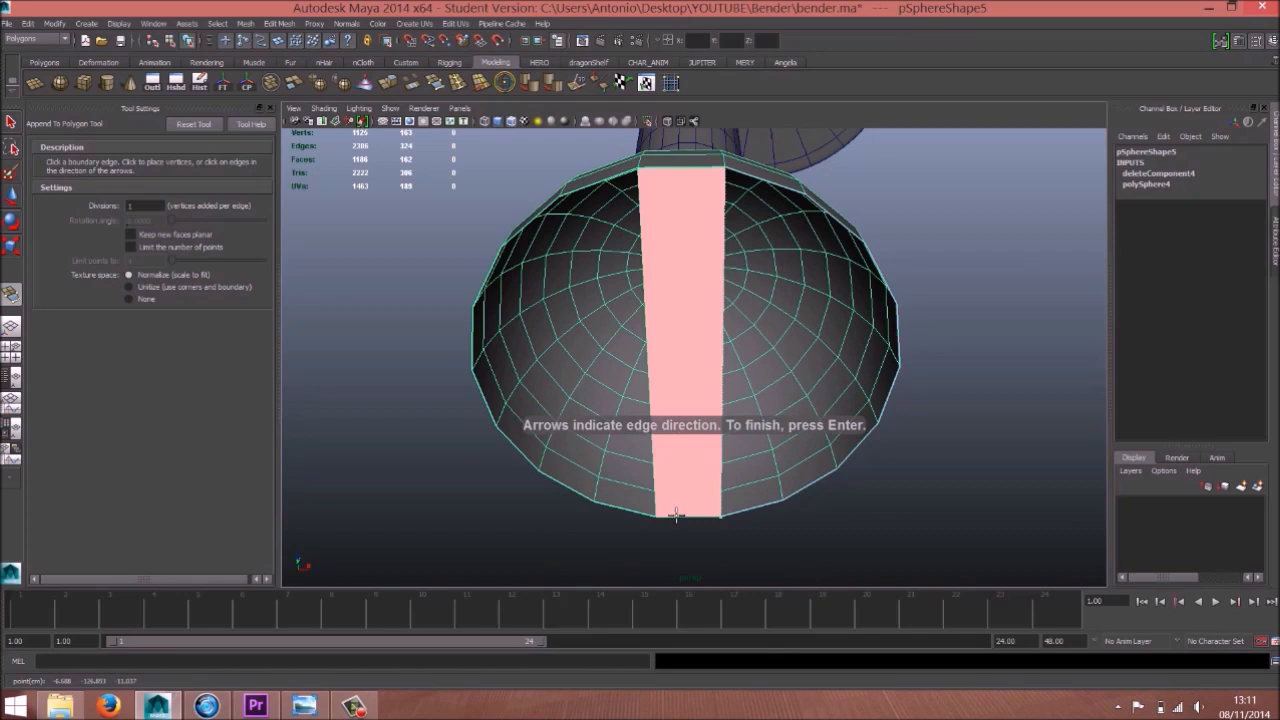
pyautogui.press('Return')
# Append the remaining polygons on one side of the central strip until that side of the dome's underside is closed
pyautogui.click(762, 177)
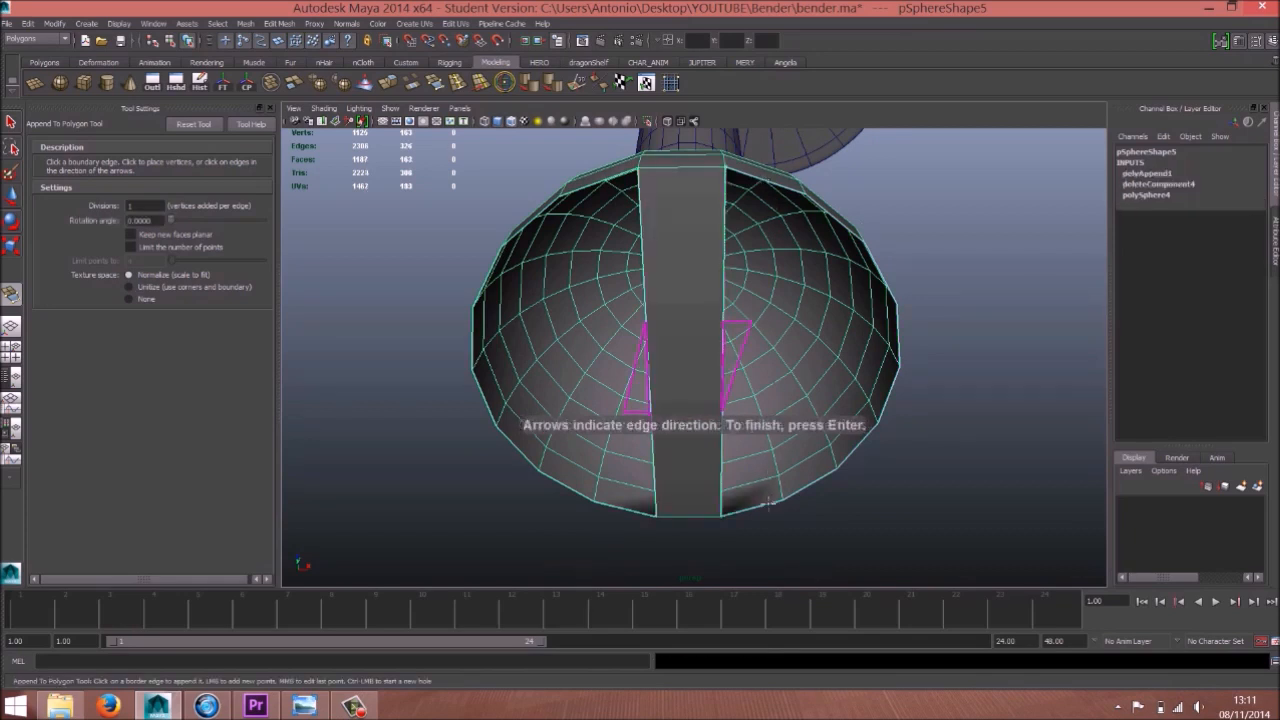
pyautogui.click(815, 480)
pyautogui.press('Return')
pyautogui.click(815, 482)
pyautogui.click(830, 216)
pyautogui.press('Return')
pyautogui.click(876, 436)
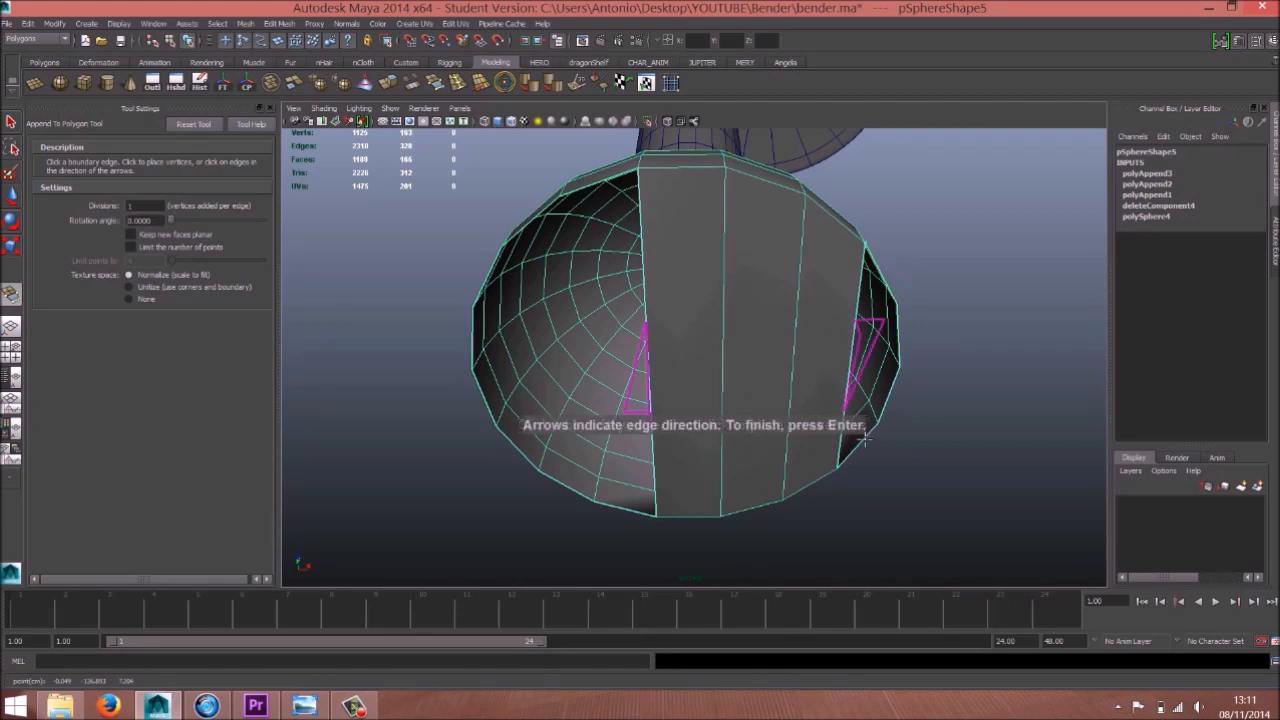
pyautogui.click(893, 382)
pyautogui.press('Return')
pyautogui.press('Return')
# Close the other side of the dome's underside with appended polygons out to the rim, and leave the append tool
pyautogui.click(610, 494)
pyautogui.click(612, 506)
pyautogui.press('Return')
pyautogui.click(570, 370)
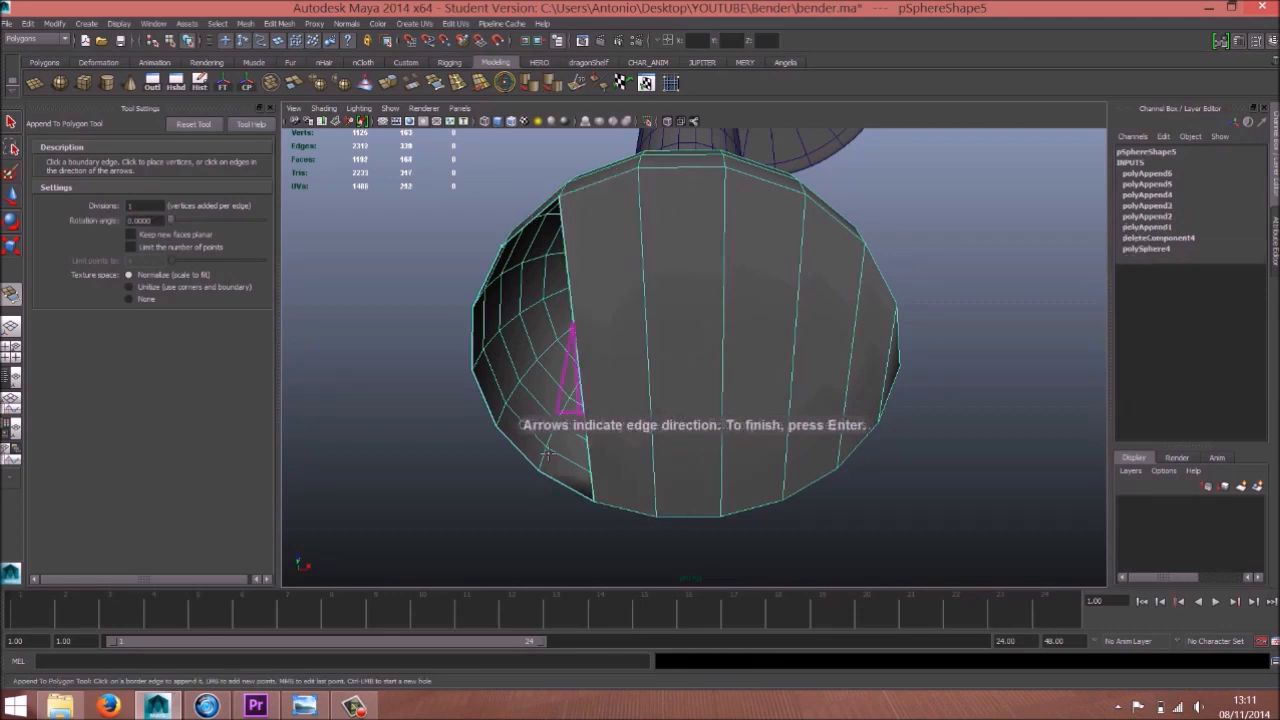
pyautogui.click(540, 445)
pyautogui.press('Return')
pyautogui.click(508, 370)
pyautogui.click(484, 288)
pyautogui.press('Return')
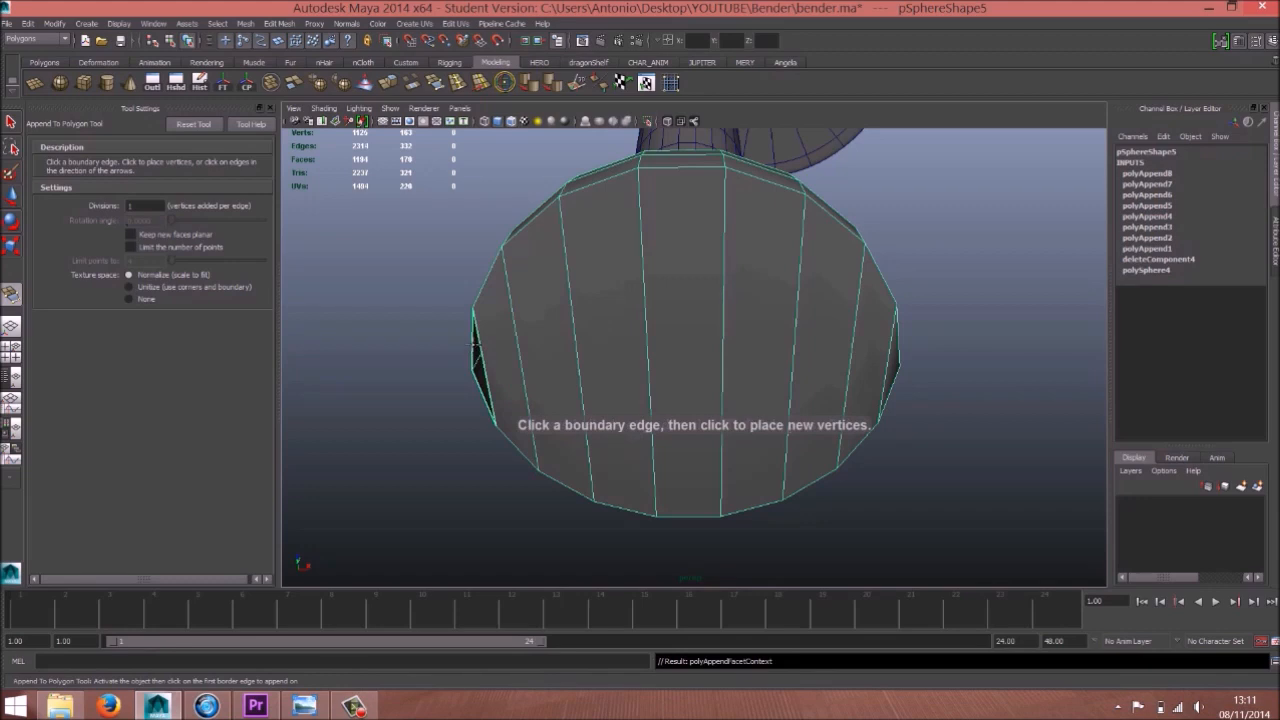
pyautogui.click(481, 345)
pyautogui.click(474, 345)
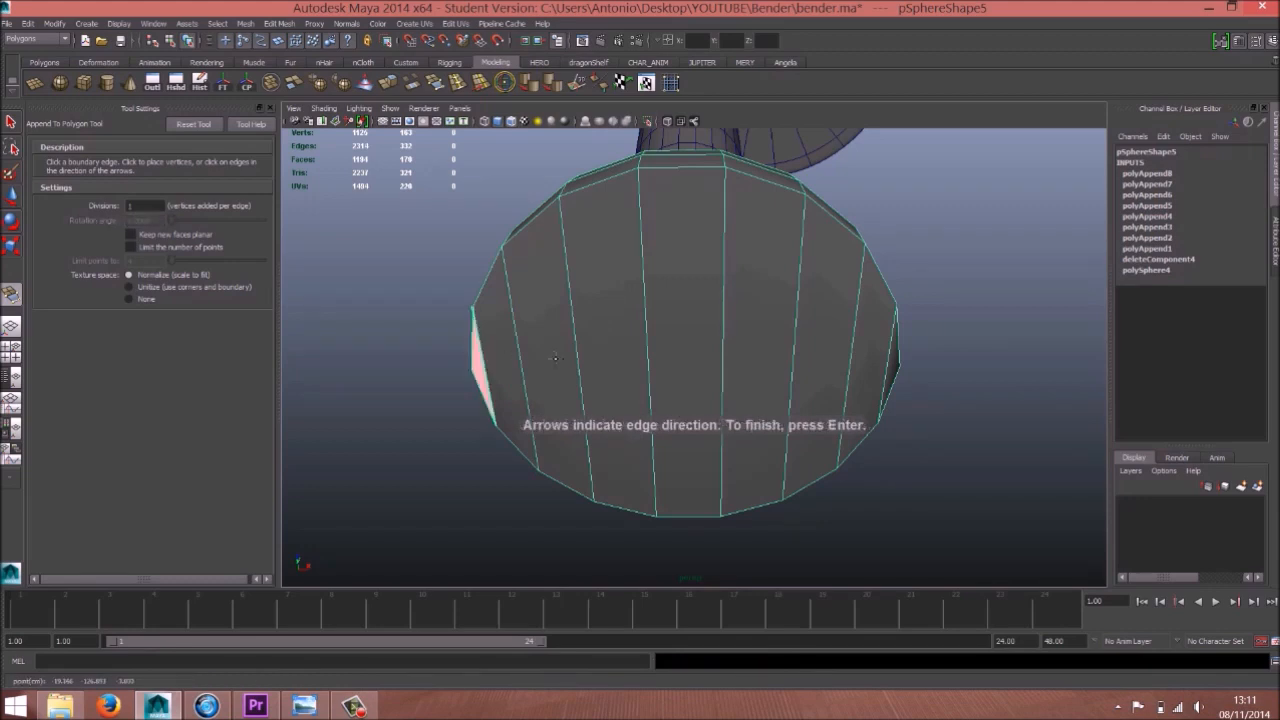
pyautogui.press('w')
pyautogui.keyDown('alt'); pyautogui.moveTo(606, 260); pyautogui.dragTo(595, 334); pyautogui.keyUp('alt')
pyautogui.click(620, 373)
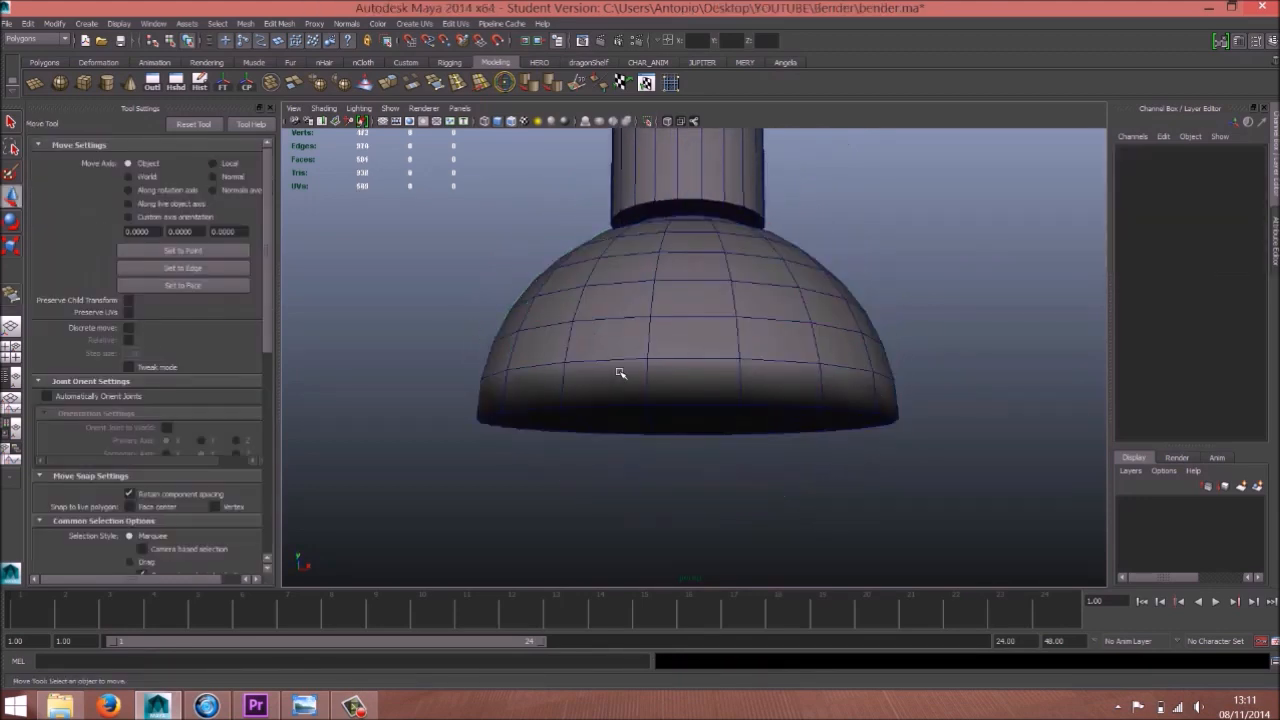
# Turn off the wireframe-on-shaded display and select the foot dome
pyautogui.click(511, 121)
pyautogui.press('3')
pyautogui.moveTo(651, 363)
pyautogui.keyDown('alt'); pyautogui.mouseDown()
pyautogui.moveTo(814, 386)
pyautogui.moveTo(688, 410)
pyautogui.moveTo(523, 374)
pyautogui.moveTo(463, 331)
pyautogui.moveTo(491, 366)
pyautogui.moveTo(567, 385)
pyautogui.moveTo(757, 394)
pyautogui.moveTo(597, 400)
pyautogui.moveTo(652, 378)
pyautogui.mouseUp(); pyautogui.keyUp('alt')
pyautogui.click(652, 378)
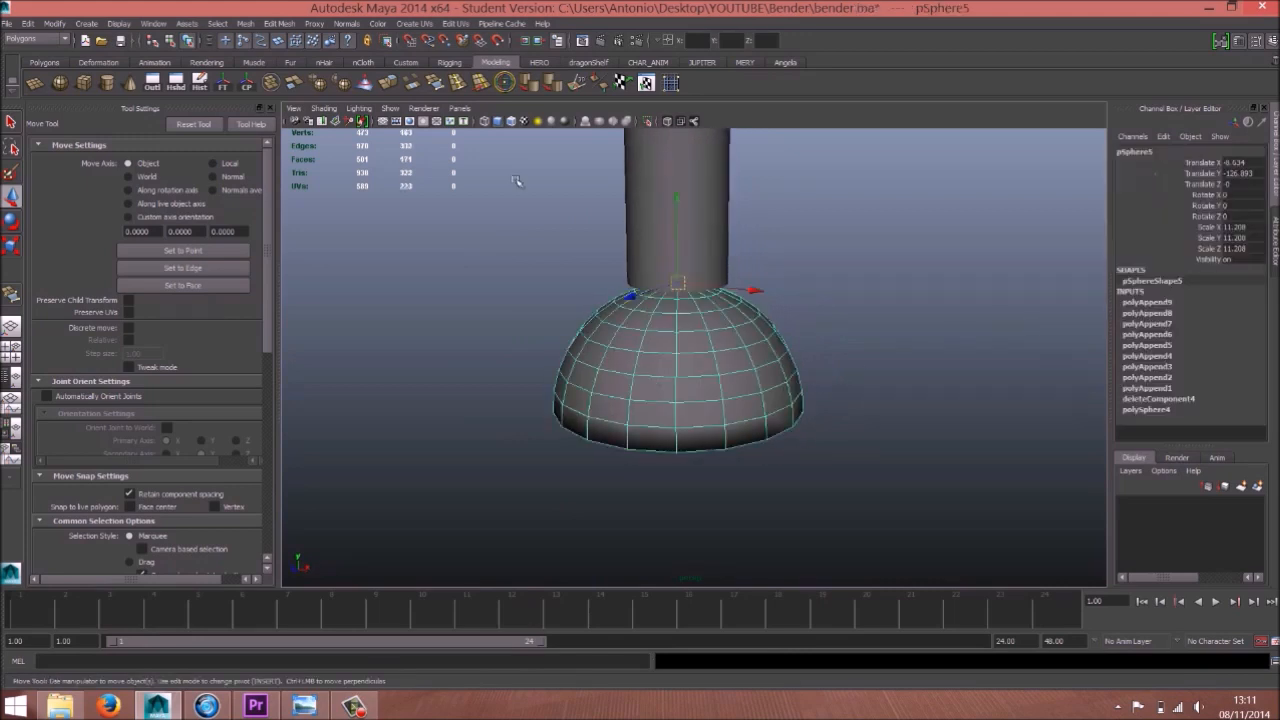
# Apply a normal angle of 30 to the foot dome with Set Normal Angle
pyautogui.click(346, 23)
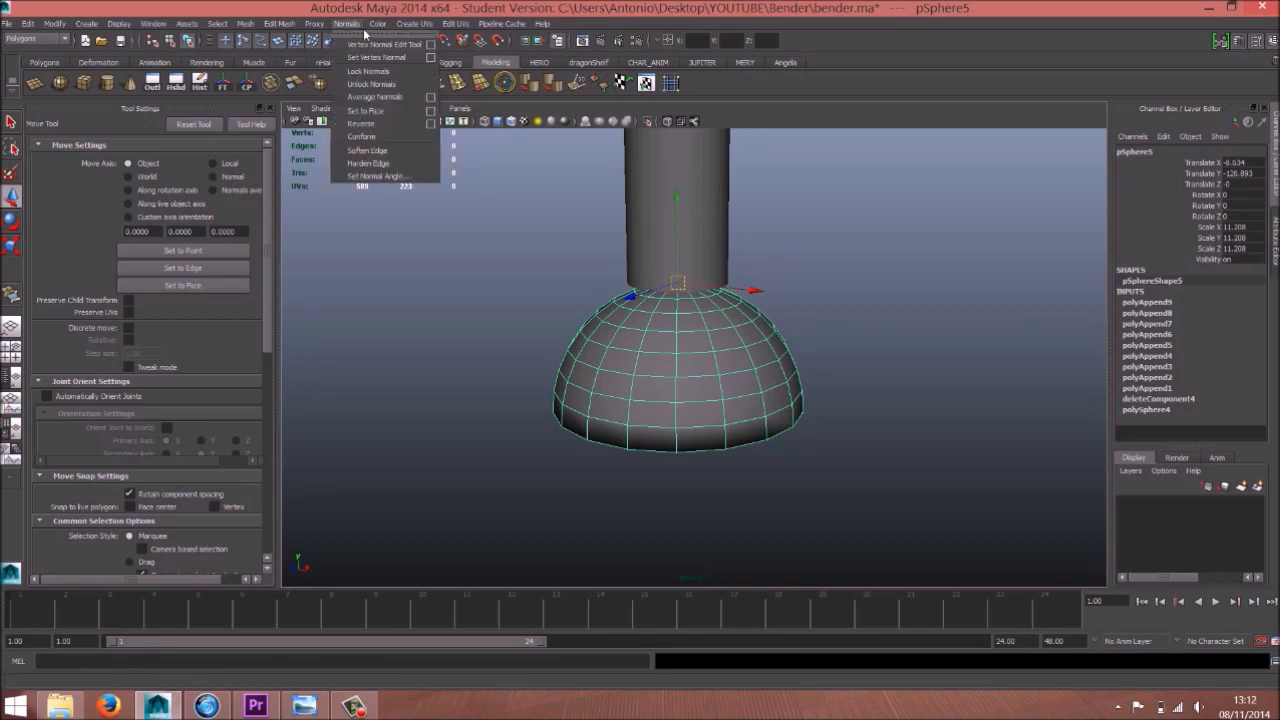
pyautogui.click(388, 176)
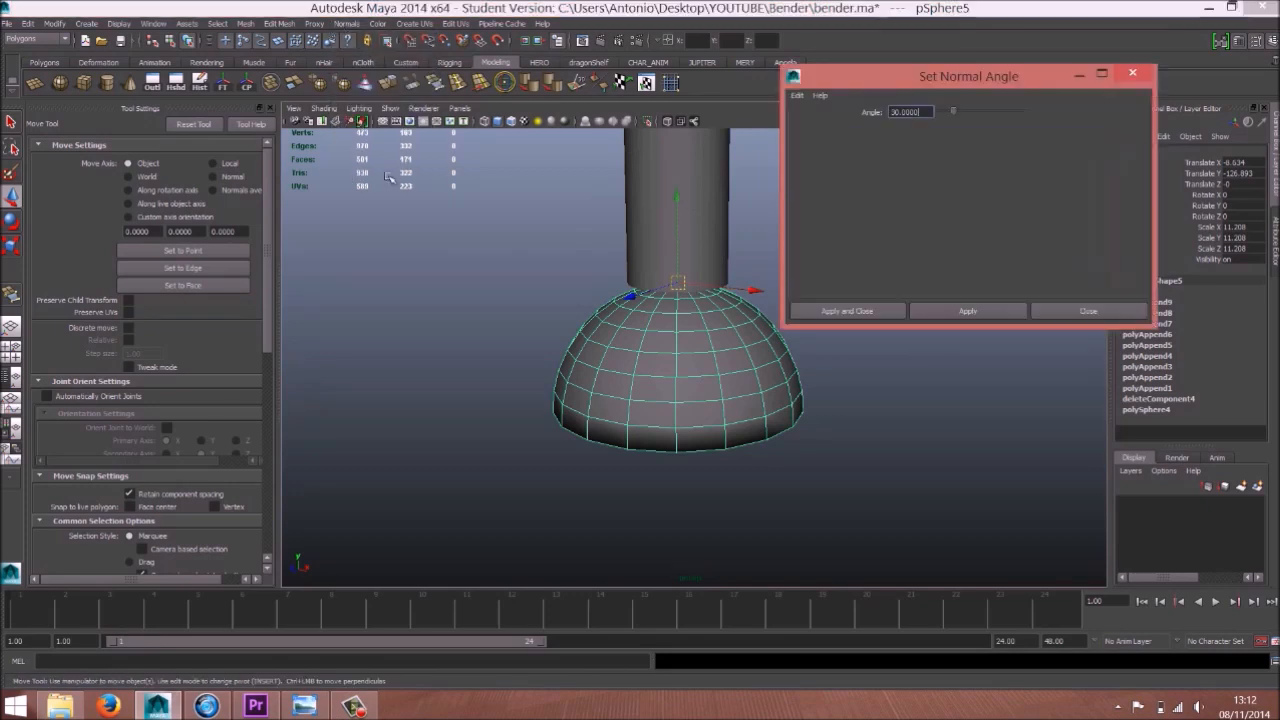
pyautogui.click(860, 311)
pyautogui.click(874, 294)
# Check the foot's smooth preview and its flat underside, and return to the unsmoothed display
pyautogui.keyDown('alt'); pyautogui.moveTo(789, 405); pyautogui.dragTo(760, 389); pyautogui.keyUp('alt')
pyautogui.click(760, 389)
pyautogui.press('2')
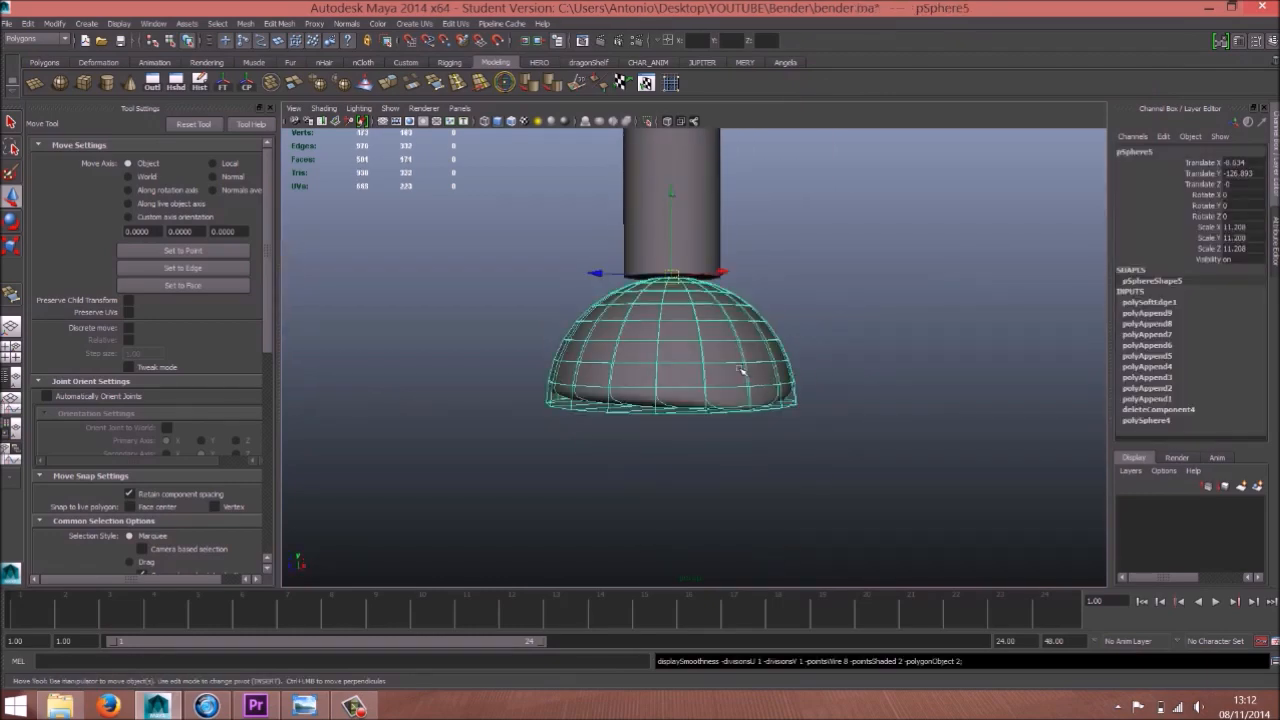
pyautogui.keyDown('alt'); pyautogui.moveTo(691, 346); pyautogui.dragTo(586, 349); pyautogui.keyUp('alt')
pyautogui.press('1')
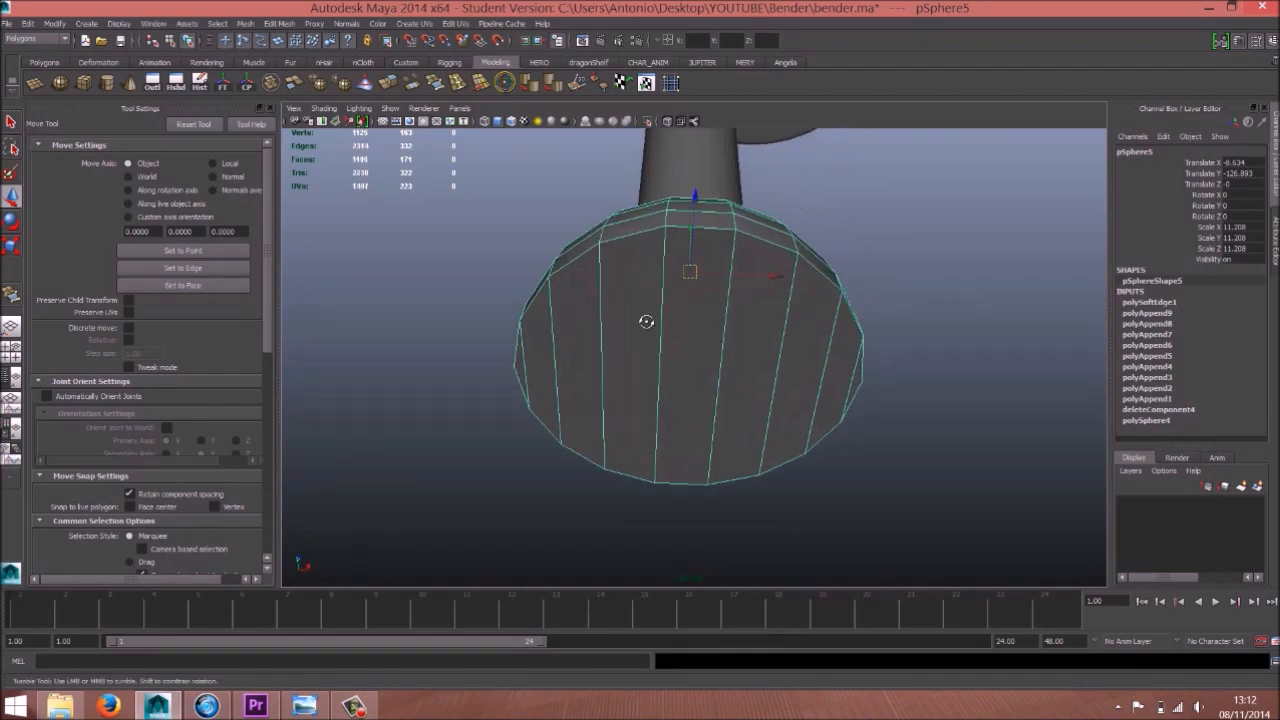
pyautogui.keyDown('alt'); pyautogui.moveTo(646, 321); pyautogui.dragTo(681, 327); pyautogui.keyUp('alt')
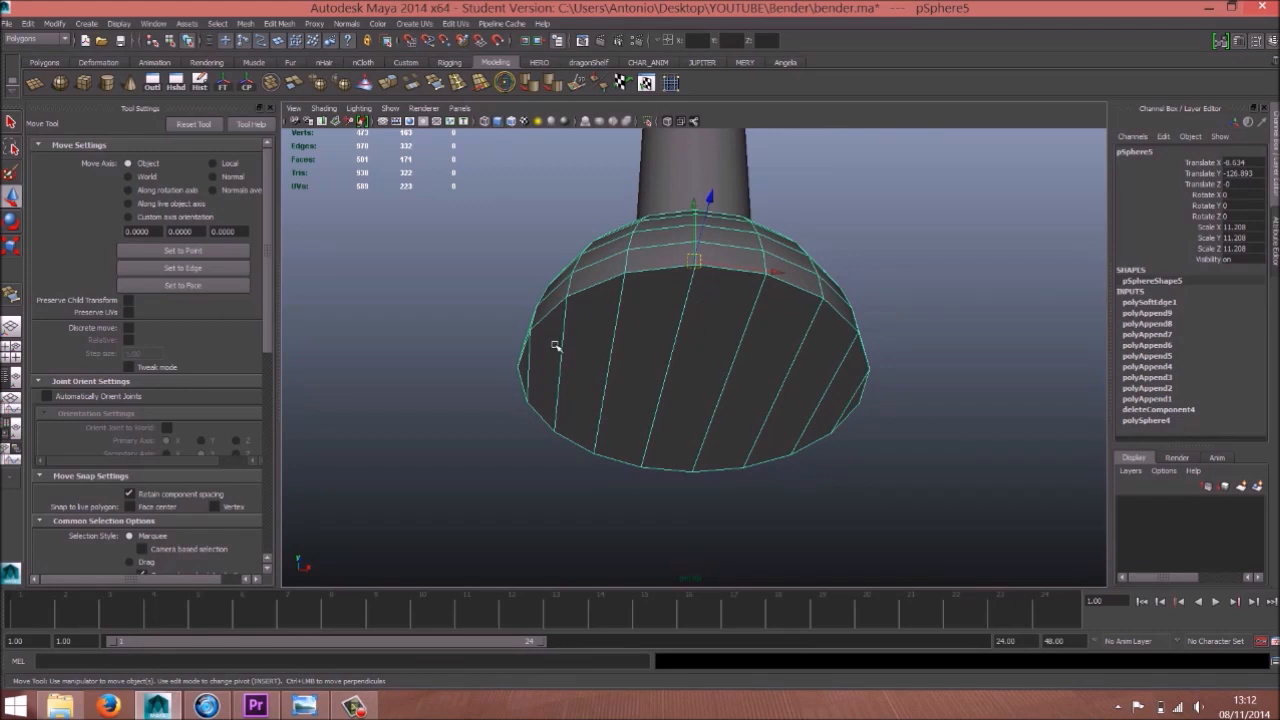
pyautogui.keyDown('alt'); pyautogui.moveTo(572, 362); pyautogui.dragTo(674, 346); pyautogui.keyUp('alt')
pyautogui.rightClick(673, 343)
pyautogui.moveTo(674, 344); pyautogui.dragTo(696, 312, button='right')
pyautogui.click(700, 313)
pyautogui.keyDown('shift'); pyautogui.rightClick(700, 313); pyautogui.keyUp('shift')
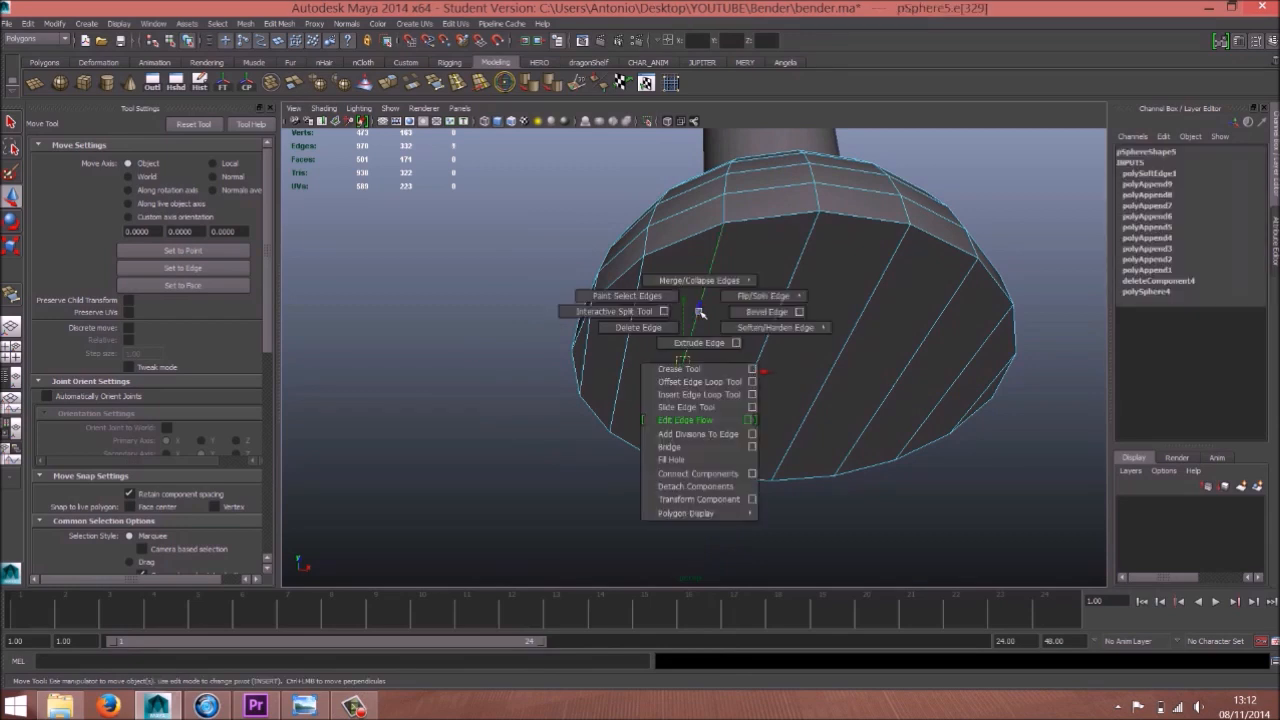
pyautogui.click(642, 312)
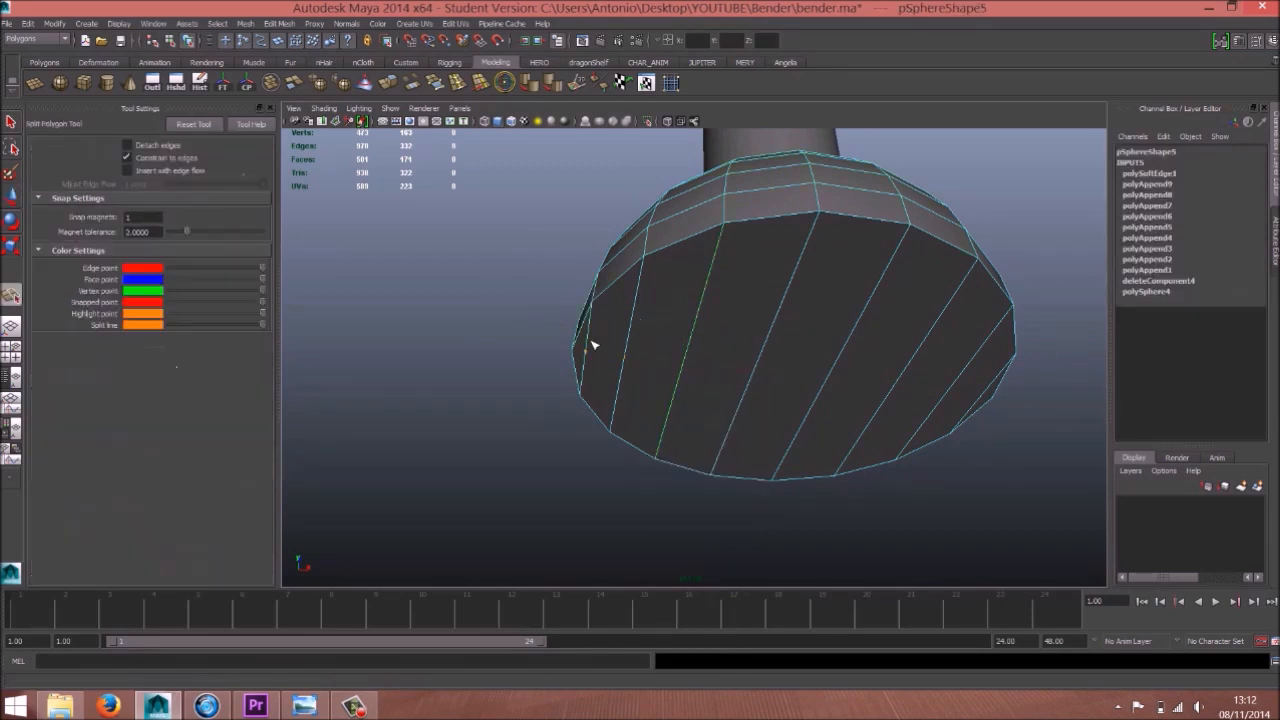
pyautogui.press('w')
# Select all vertices of the foot and merge them, keeping the default merge threshold
pyautogui.moveTo(738, 317)
pyautogui.mouseDown(button='right')
pyautogui.moveTo(771, 311)
pyautogui.moveTo(738, 317)
pyautogui.mouseUp(button='right')
pyautogui.keyDown('shift'); pyautogui.rightClick(796, 315); pyautogui.keyUp('shift')
pyautogui.keyDown('shift'); pyautogui.moveTo(874, 323); pyautogui.dragTo(792, 329, button='right'); pyautogui.keyUp('shift')
pyautogui.keyDown('alt'); pyautogui.moveTo(917, 340); pyautogui.dragTo(622, 299, button='right'); pyautogui.keyUp('alt')
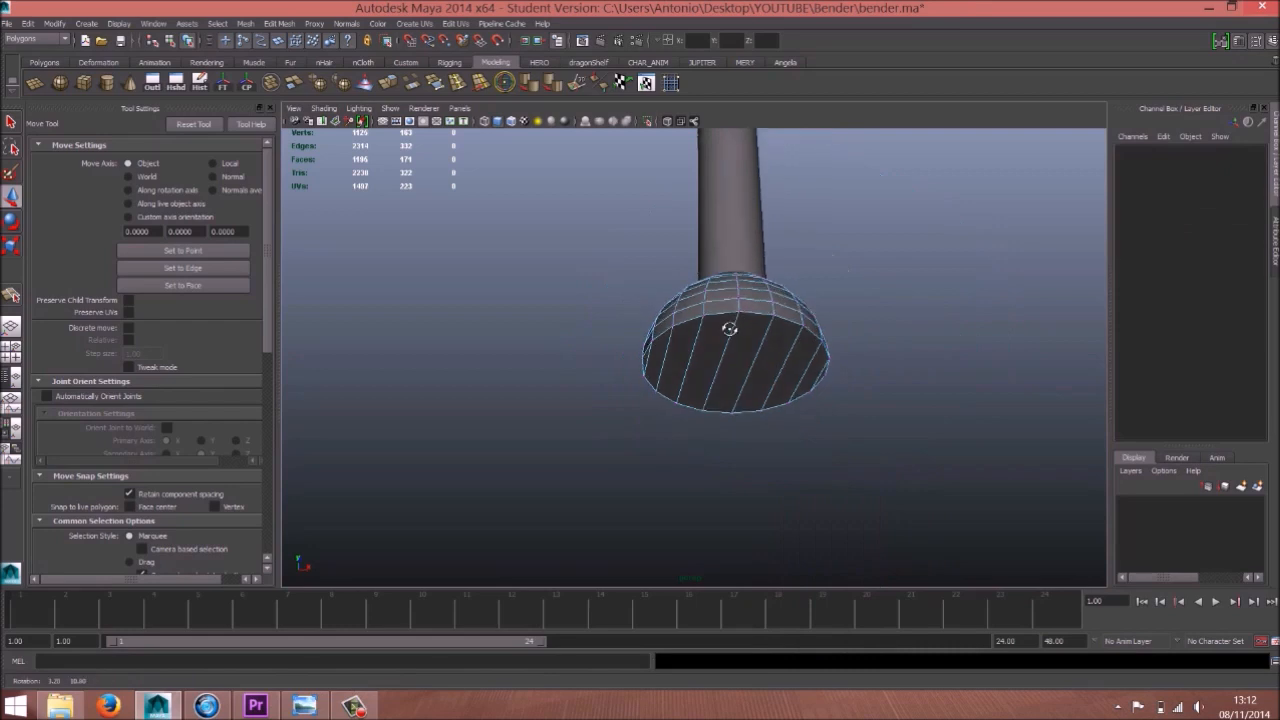
pyautogui.keyDown('alt'); pyautogui.moveTo(729, 329); pyautogui.dragTo(728, 352); pyautogui.keyUp('alt')
pyautogui.moveTo(604, 248); pyautogui.dragTo(940, 513)
pyautogui.keyDown('shift'); pyautogui.moveTo(731, 358); pyautogui.dragTo(728, 330, button='right'); pyautogui.keyUp('shift')
pyautogui.keyDown('shift'); pyautogui.moveTo(818, 321); pyautogui.dragTo(832, 314, button='right'); pyautogui.keyUp('shift')
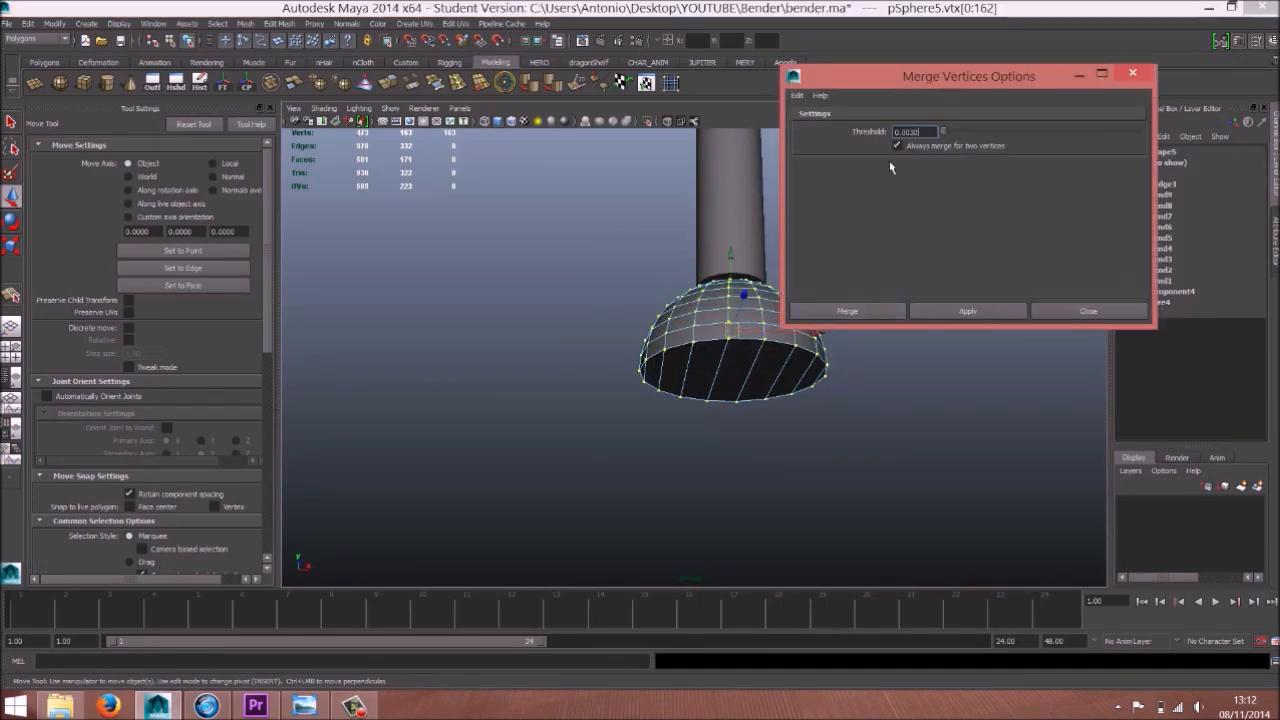
pyautogui.click(847, 311)
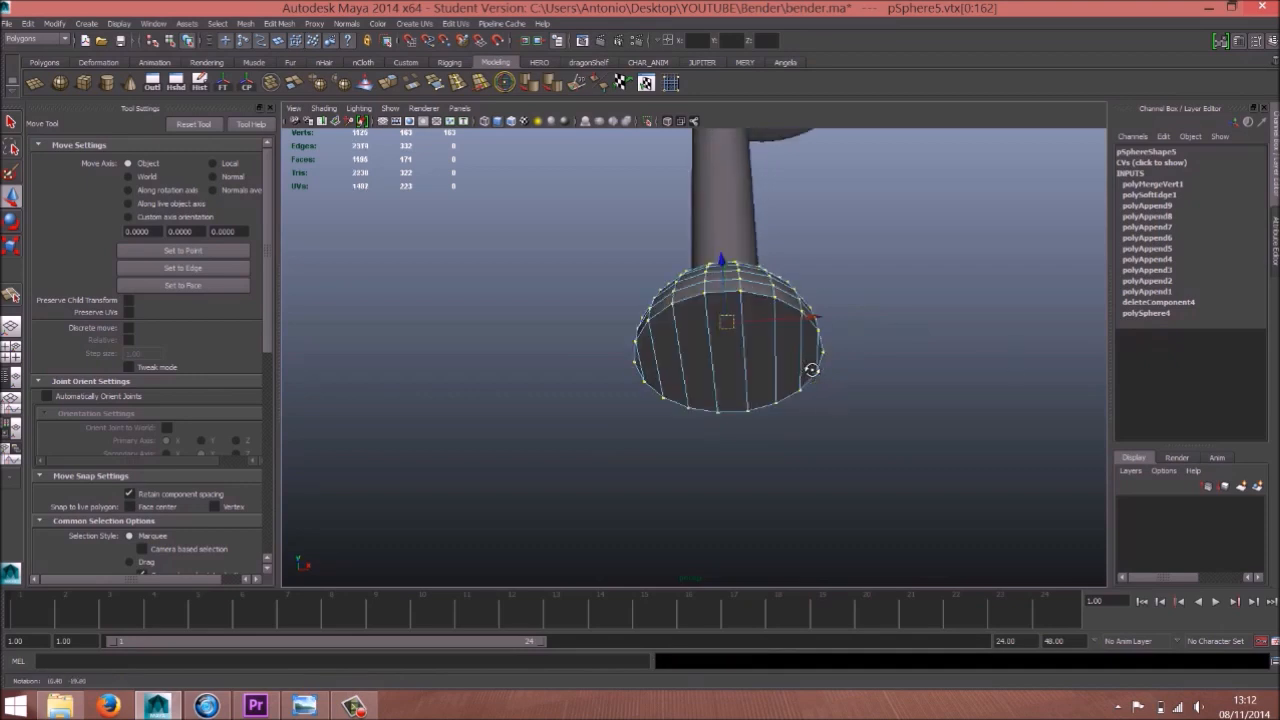
# Preview the foot smoothed in object mode and examine its underside
pyautogui.press('3')
pyautogui.moveTo(725, 351); pyautogui.dragTo(784, 328, button='right')
pyautogui.moveTo(674, 386)
pyautogui.keyDown('alt'); pyautogui.mouseDown()
pyautogui.moveTo(775, 380)
pyautogui.moveTo(665, 385)
pyautogui.mouseUp(); pyautogui.keyUp('alt')
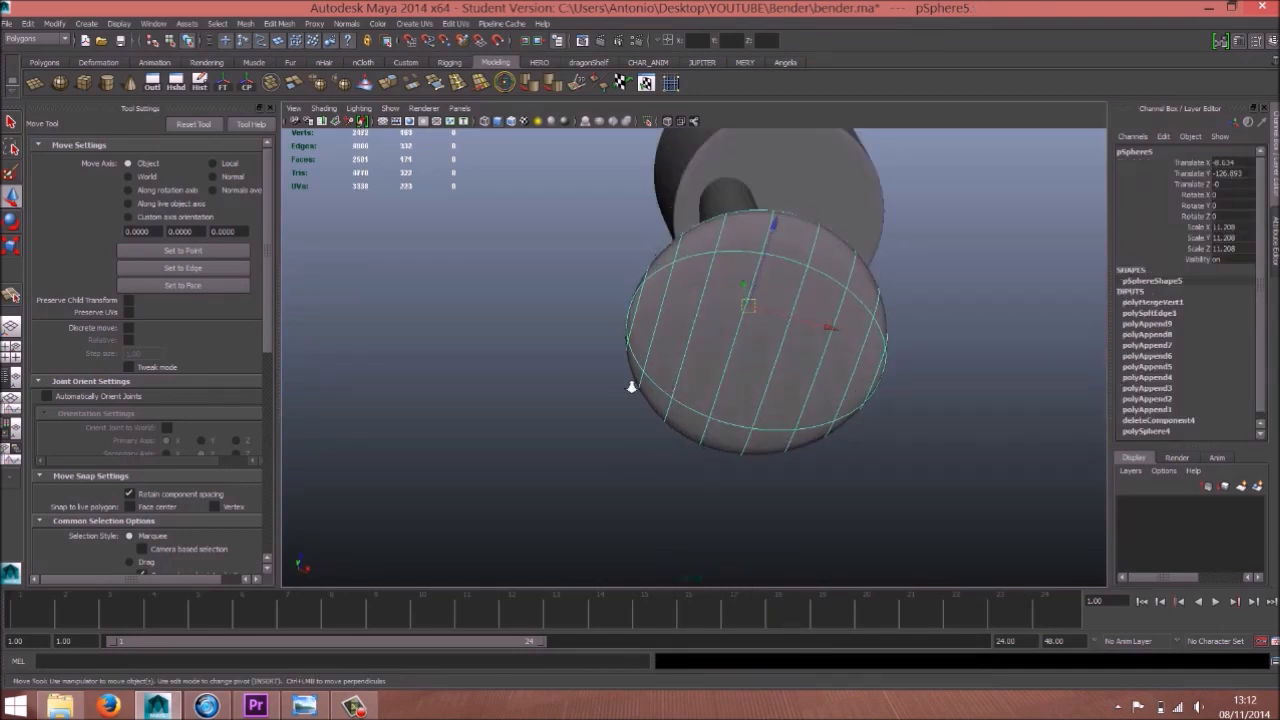
pyautogui.keyDown('alt'); pyautogui.moveTo(631, 387); pyautogui.dragTo(697, 366, button='right'); pyautogui.keyUp('alt')
# Split the strips of the unsmoothed foot's underside with one line running across the middle from rim to rim
pyautogui.rightClick(720, 383)
pyautogui.press('1')
pyautogui.click(747, 361)
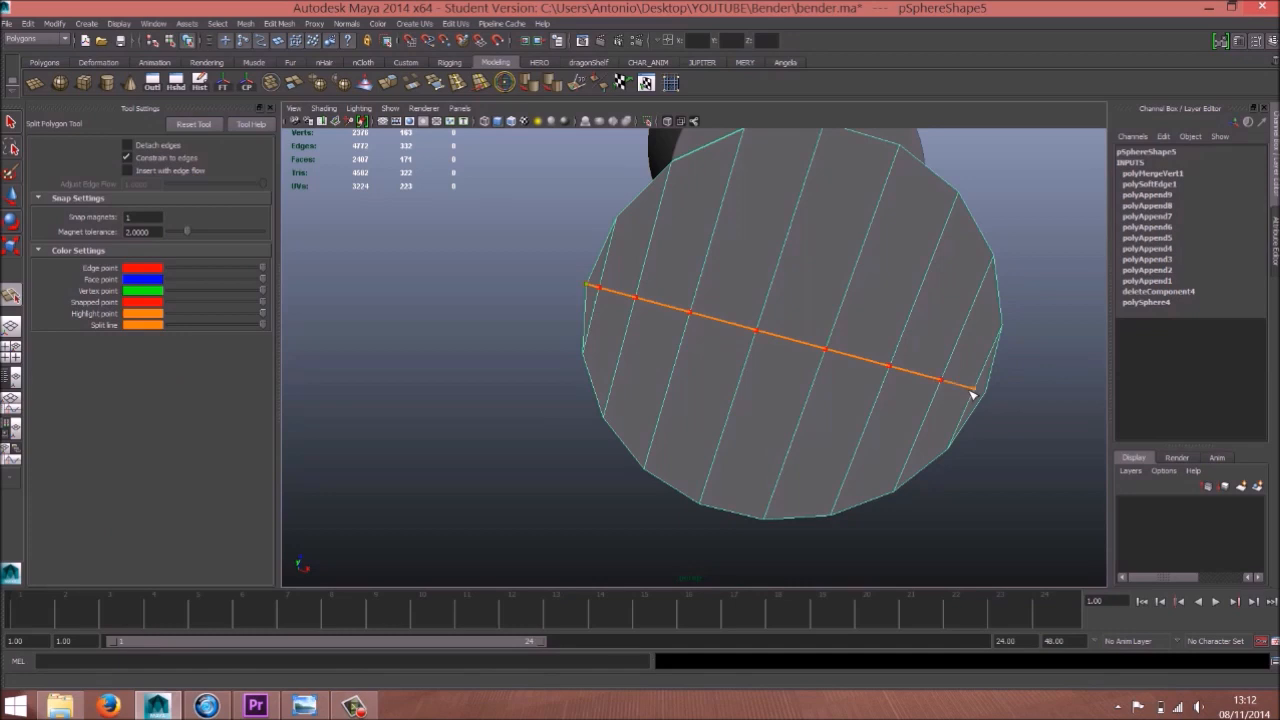
pyautogui.press('Return')
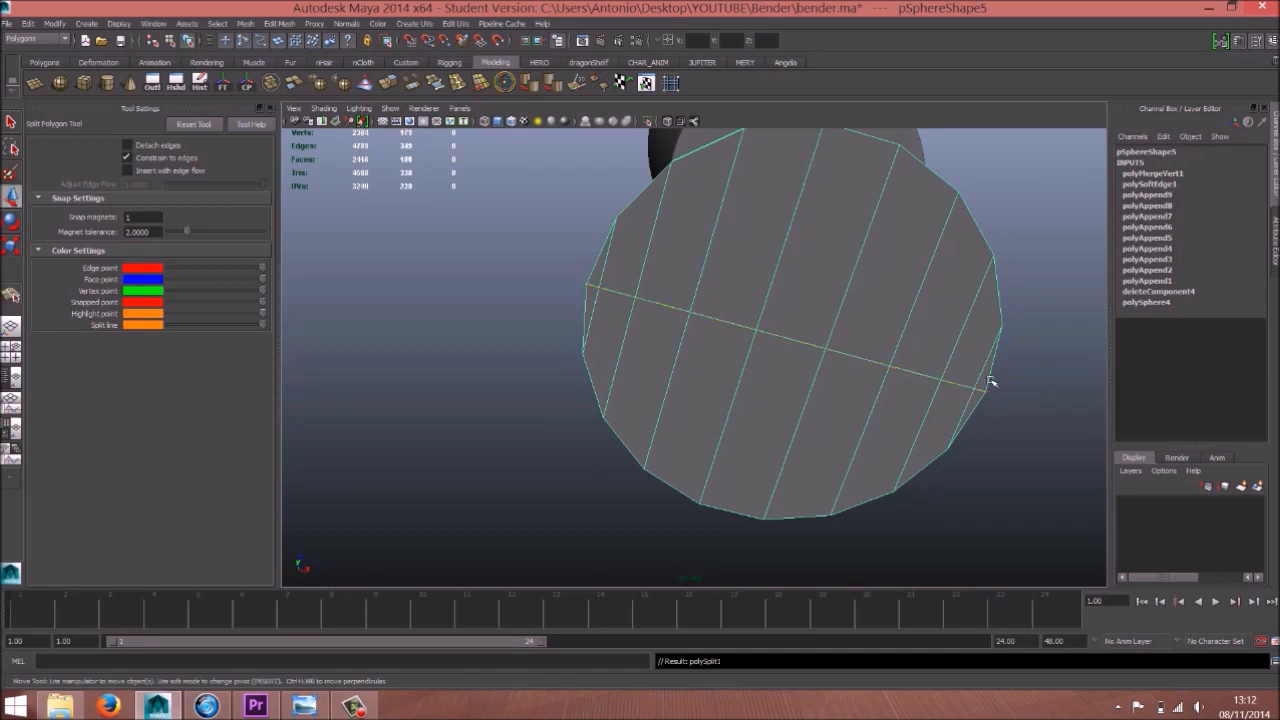
pyautogui.press('w')
# Delete the surplus edges of the narrow strips at both ends of the new split line, and return to object mode
pyautogui.keyDown('alt'); pyautogui.moveTo(757, 382); pyautogui.dragTo(634, 297); pyautogui.keyUp('alt')
pyautogui.moveTo(626, 290); pyautogui.dragTo(604, 291, button='right')
pyautogui.click(616, 285)
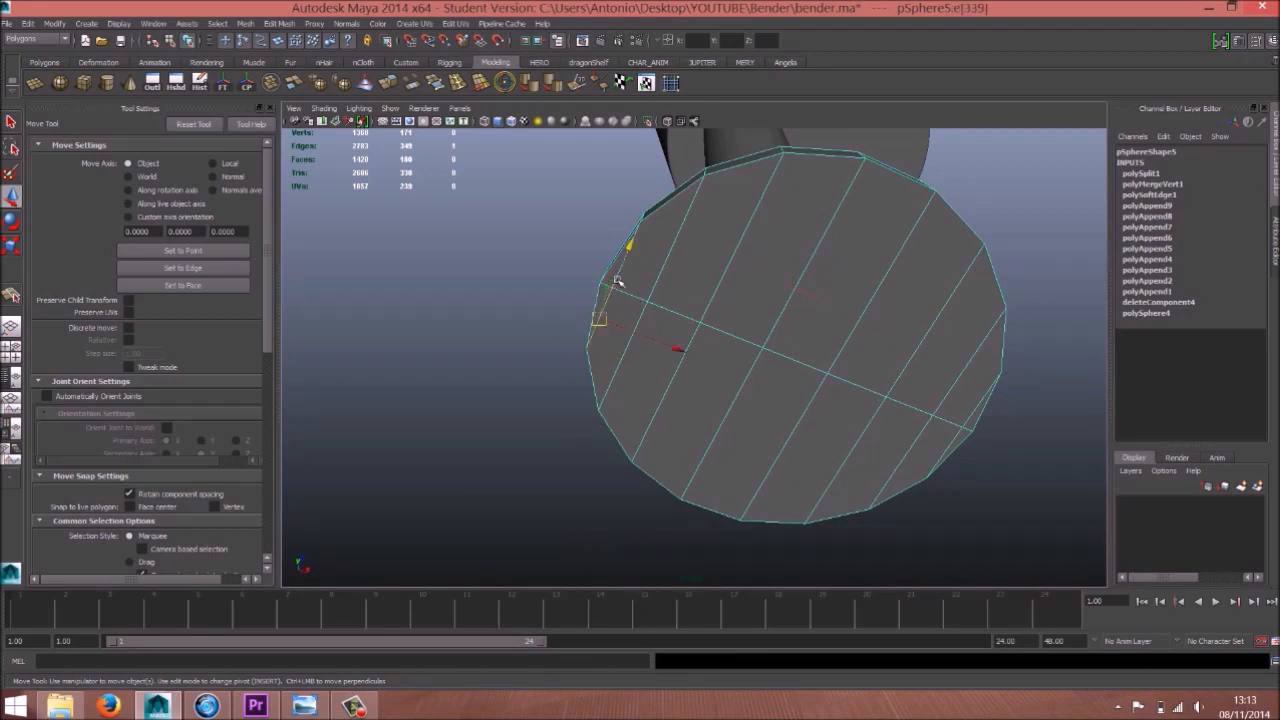
pyautogui.press('q')
pyautogui.keyDown('shift'); pyautogui.click(622, 266); pyautogui.keyUp('shift')
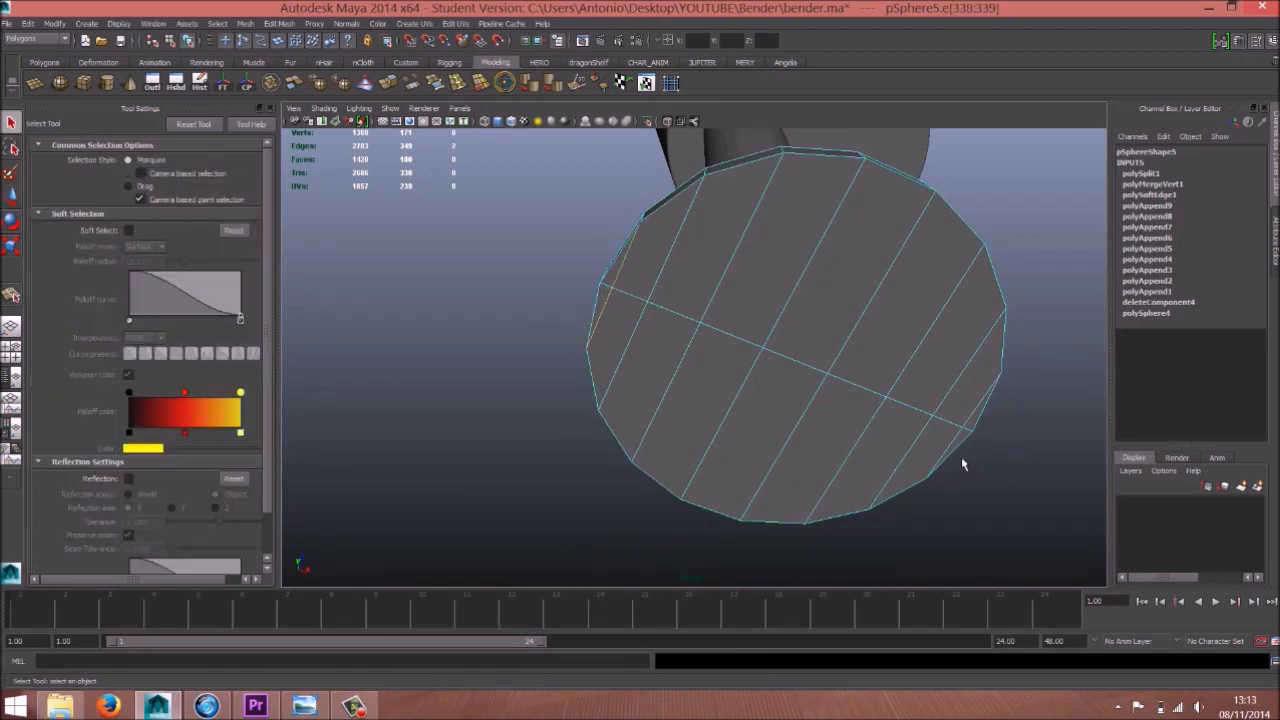
pyautogui.click(950, 448)
pyautogui.keyDown('shift'); pyautogui.moveTo(971, 414); pyautogui.dragTo(873, 431, button='right'); pyautogui.keyUp('shift')
pyautogui.press('w')
pyautogui.moveTo(848, 361); pyautogui.dragTo(886, 349, button='right')
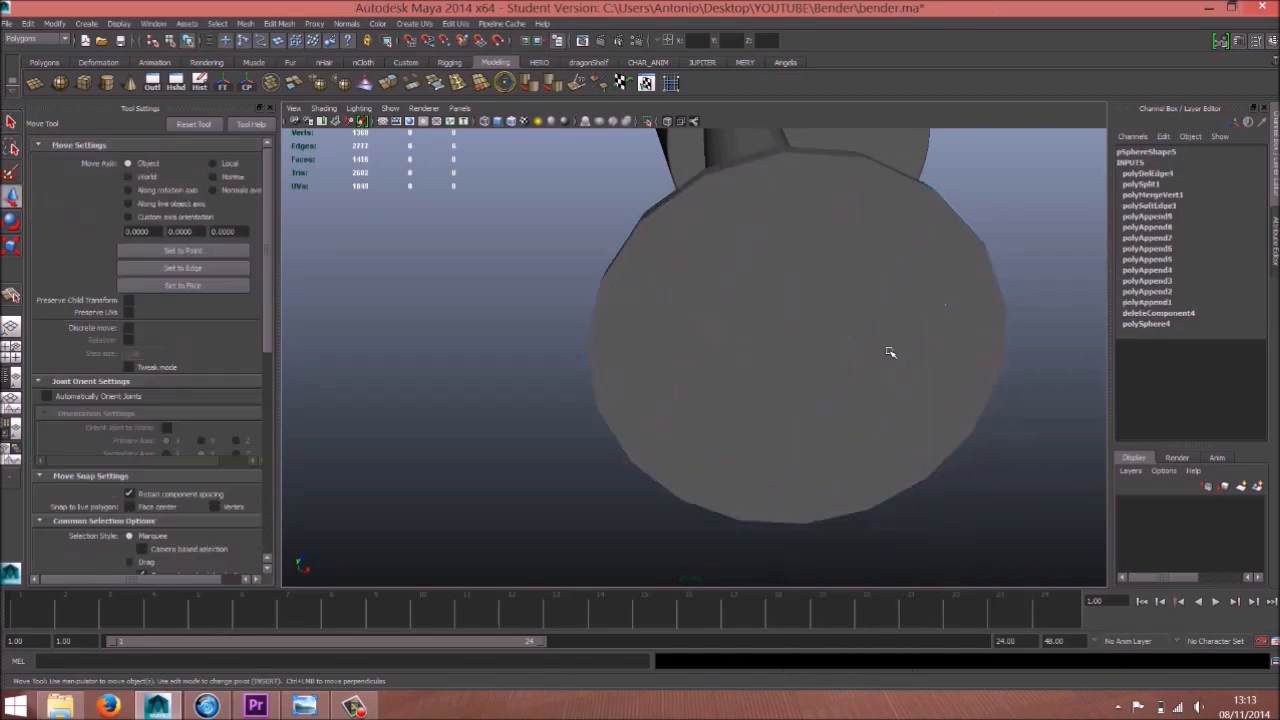
pyautogui.click(886, 349)
pyautogui.press('1')
# Insert a single edge loop around the foot dome just above its bottom rim, using relative distance from edge
pyautogui.keyDown('alt'); pyautogui.moveTo(886, 349); pyautogui.dragTo(289, 267); pyautogui.keyUp('alt')
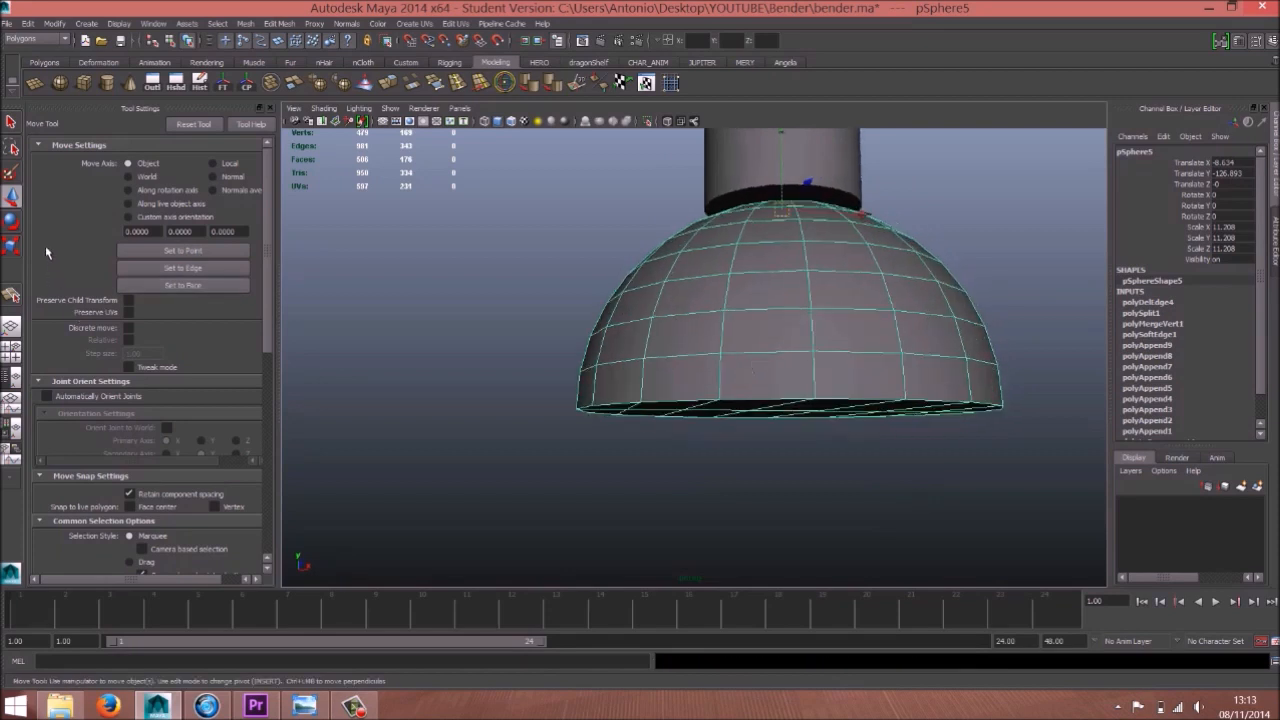
pyautogui.click(458, 83)
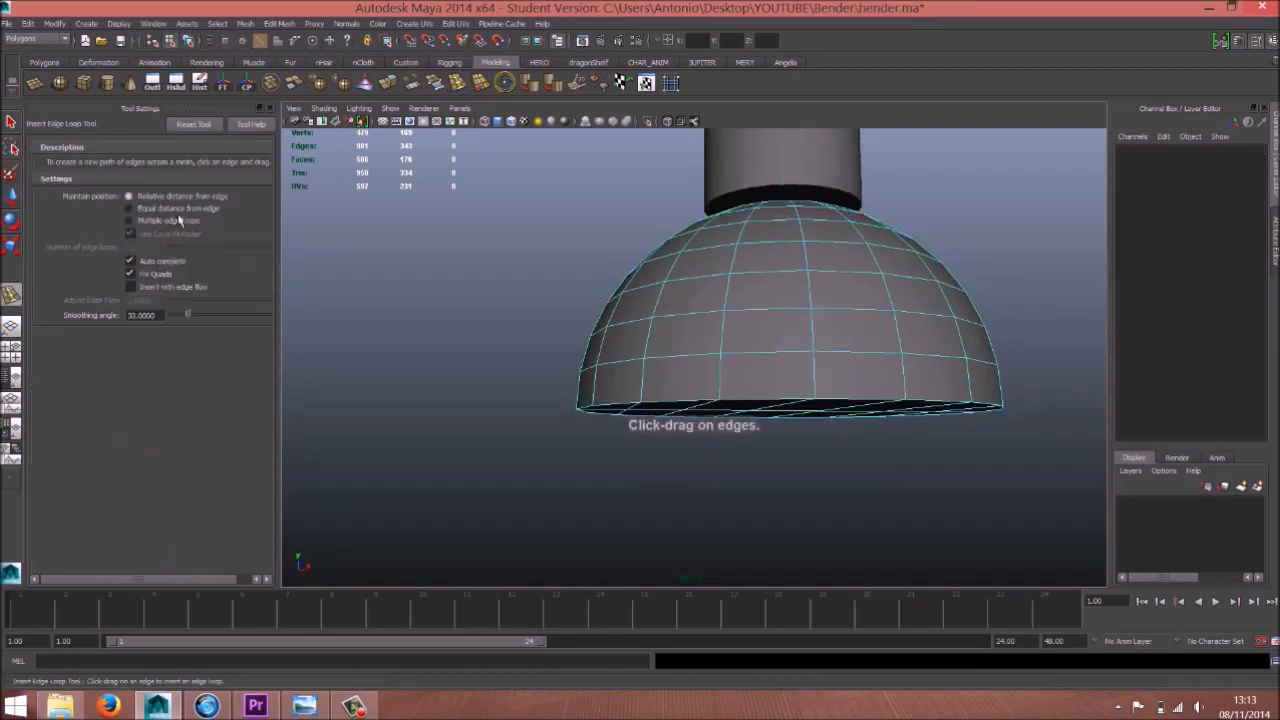
pyautogui.moveTo(644, 394); pyautogui.dragTo(650, 397)
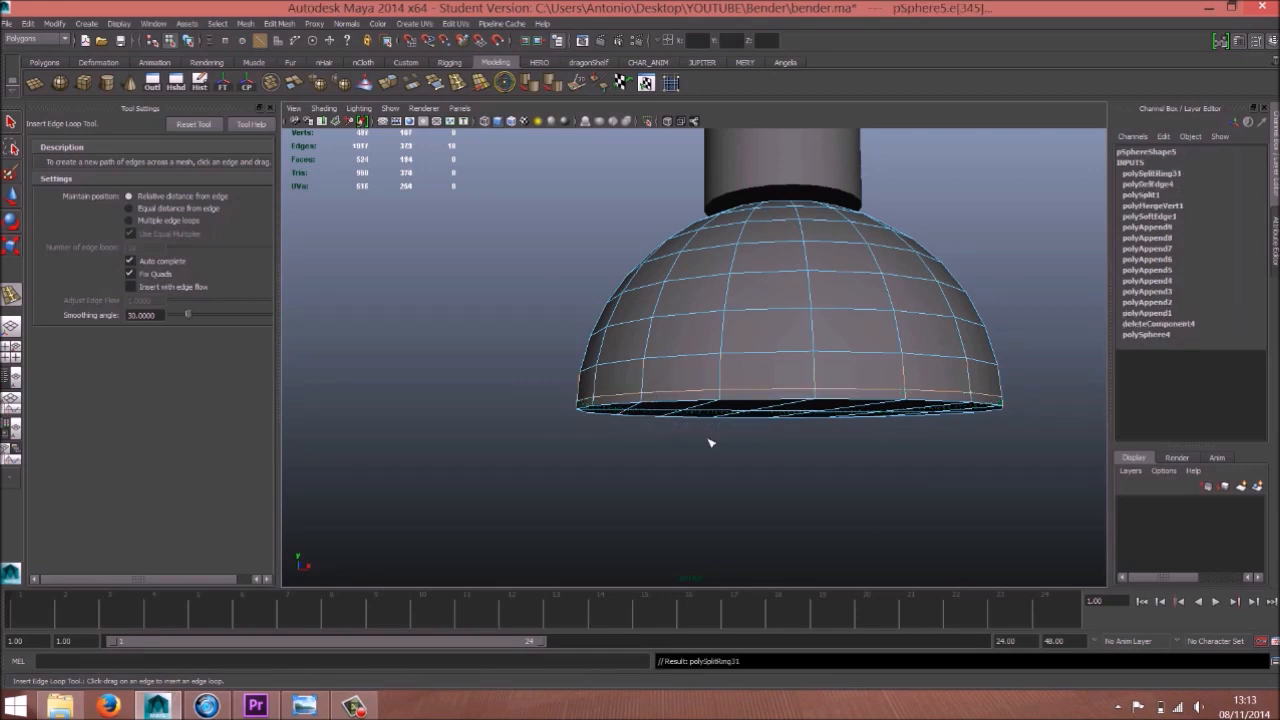
# Return the foot to object mode and turn on its smoothed preview
pyautogui.press('w')
pyautogui.moveTo(759, 341); pyautogui.dragTo(841, 311, button='right')
pyautogui.press('3')
pyautogui.click(857, 489)
pyautogui.keyDown('alt'); pyautogui.moveTo(857, 489); pyautogui.dragTo(797, 424); pyautogui.keyUp('alt')
pyautogui.click(768, 278)
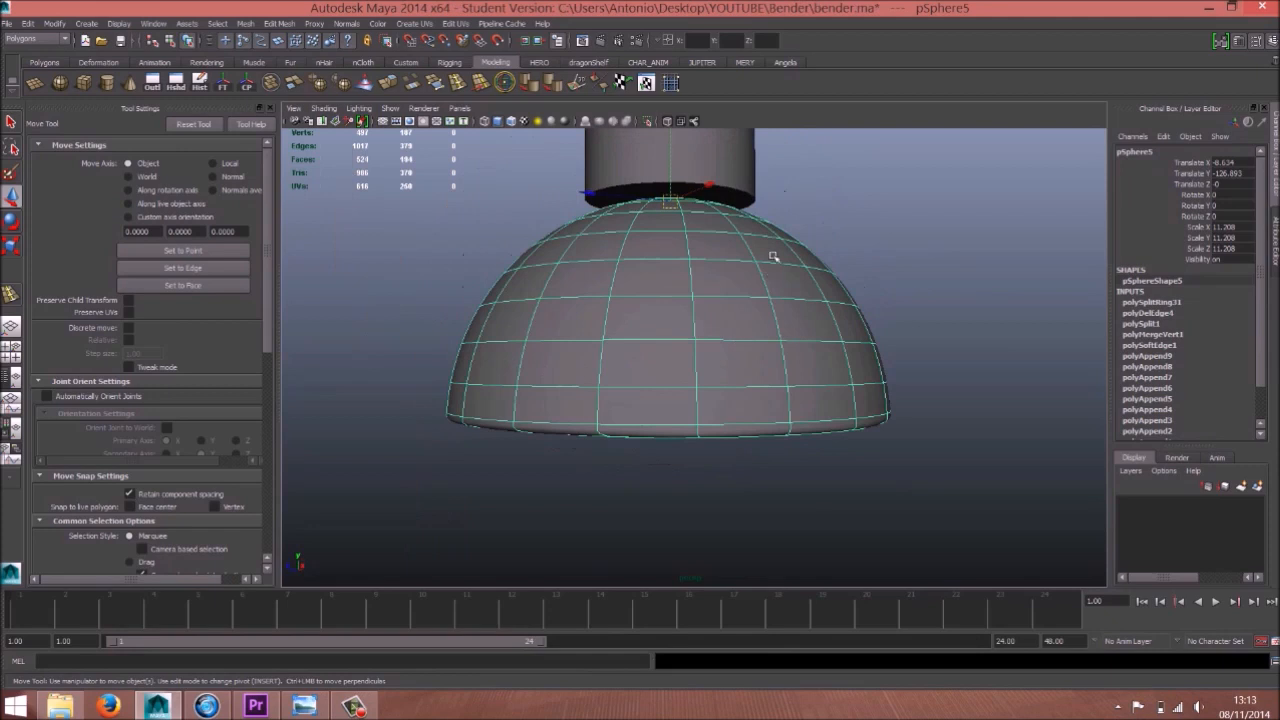
# Raise the foot against the lower end of the leg, to a Translate Y of -125.344
pyautogui.keyDown('alt'); pyautogui.moveTo(766, 275); pyautogui.dragTo(780, 317); pyautogui.keyUp('alt')
pyautogui.keyDown('alt'); pyautogui.moveTo(780, 317); pyautogui.dragTo(508, 321, button='right'); pyautogui.keyUp('alt')
pyautogui.keyDown('alt'); pyautogui.moveTo(690, 430); pyautogui.dragTo(870, 420, button='right'); pyautogui.keyUp('alt')
pyautogui.moveTo(680, 208); pyautogui.dragTo(678, 187)
pyautogui.keyDown('alt'); pyautogui.moveTo(448, 231); pyautogui.dragTo(250, 245, button='right'); pyautogui.keyUp('alt')
pyautogui.click(860, 297)
pyautogui.keyDown('alt'); pyautogui.moveTo(860, 297); pyautogui.dragTo(730, 303, button='right'); pyautogui.keyUp('alt')
pyautogui.keyDown('alt'); pyautogui.moveTo(729, 302); pyautogui.dragTo(771, 378); pyautogui.keyUp('alt')
pyautogui.click(703, 422)
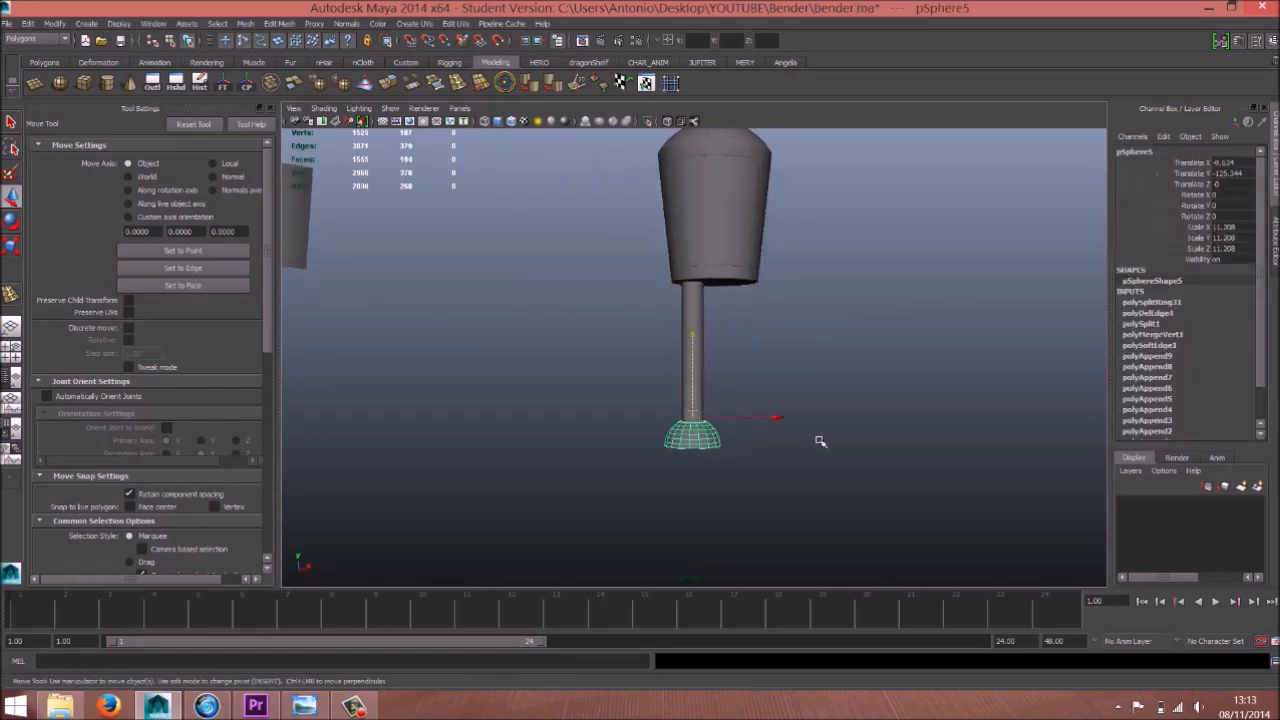
# Compare the foot with the bender.jpg reference picture and flatten the dome vertically to match it
pyautogui.press('f')
pyautogui.click(316, 710)
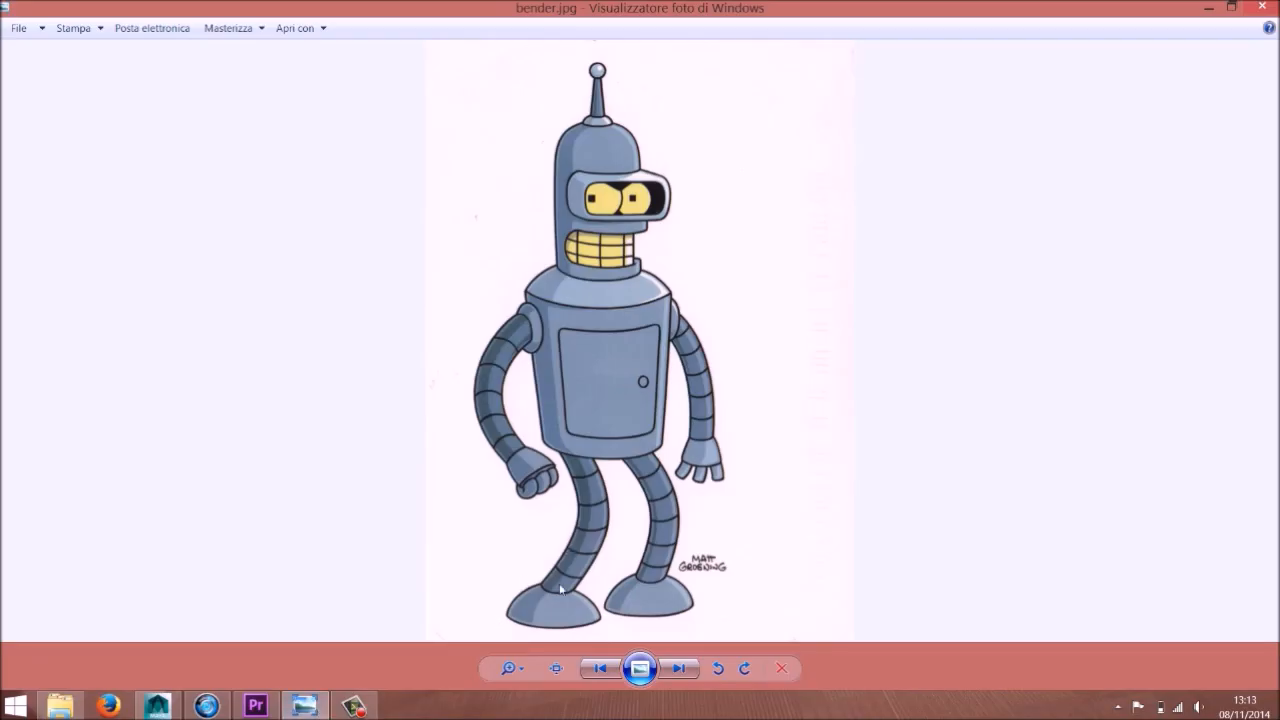
pyautogui.click(1212, 8)
pyautogui.press('r')
pyautogui.keyDown('alt'); pyautogui.moveTo(709, 162); pyautogui.dragTo(704, 209, button='middle'); pyautogui.keyUp('alt')
pyautogui.moveTo(690, 162); pyautogui.dragTo(696, 205)
pyautogui.click(311, 710)
pyautogui.click(313, 712)
pyautogui.keyDown('alt'); pyautogui.moveTo(653, 406); pyautogui.dragTo(626, 363); pyautogui.keyUp('alt')
pyautogui.press('w')
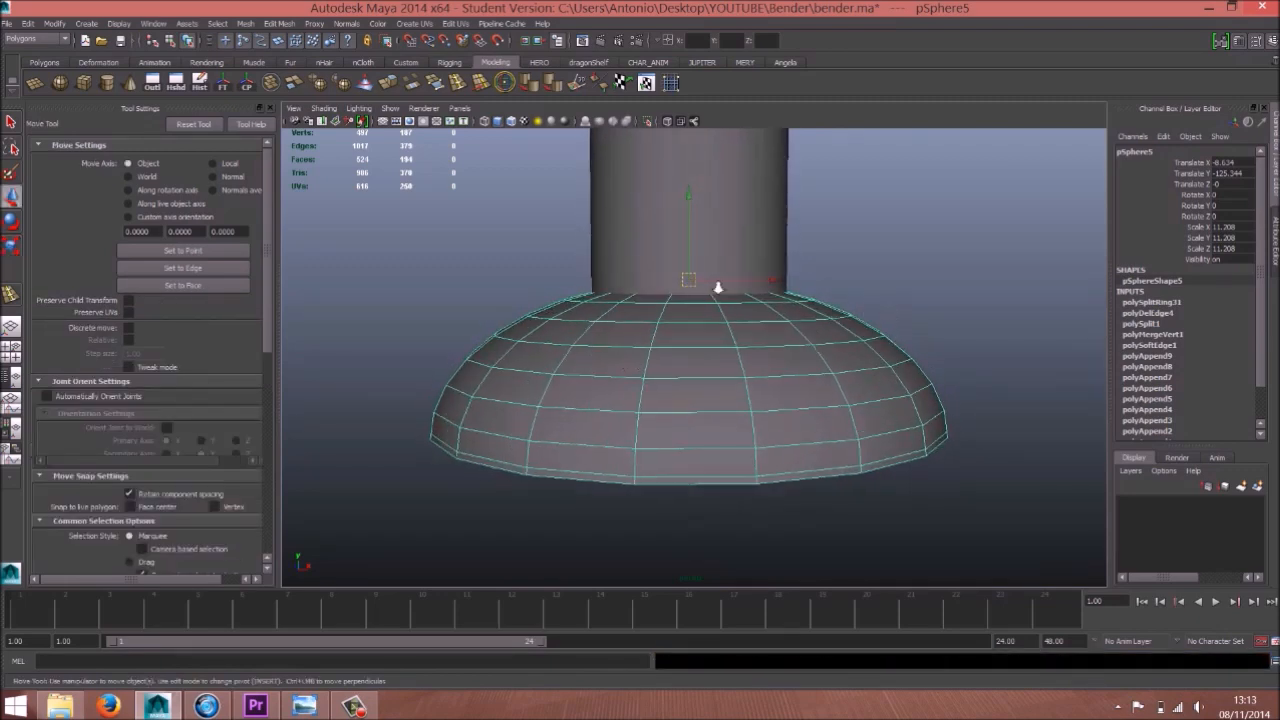
# Shrink the foot to a scale of 10.728
pyautogui.scroll(-5, 714, 300)
pyautogui.press('r')
pyautogui.moveTo(689, 215)
pyautogui.mouseDown()
pyautogui.moveTo(689, 194)
pyautogui.moveTo(690, 210)
pyautogui.mouseUp()
pyautogui.moveTo(689, 335); pyautogui.dragTo(683, 334)
pyautogui.press('w')
pyautogui.scroll(5, 774, 406)
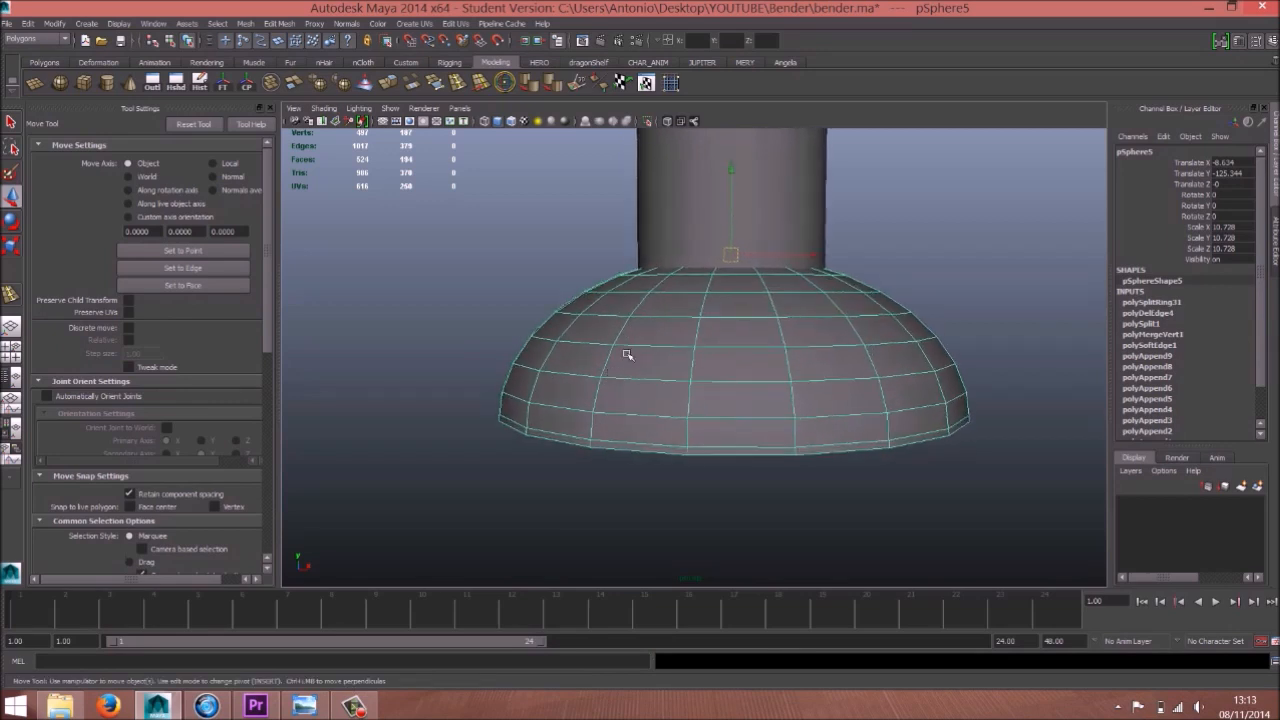
# Raise the horizontal edge loop around the middle of the foot dome slightly, using soft selection with a reduced falloff radius
pyautogui.moveTo(627, 354); pyautogui.dragTo(634, 310, button='right')
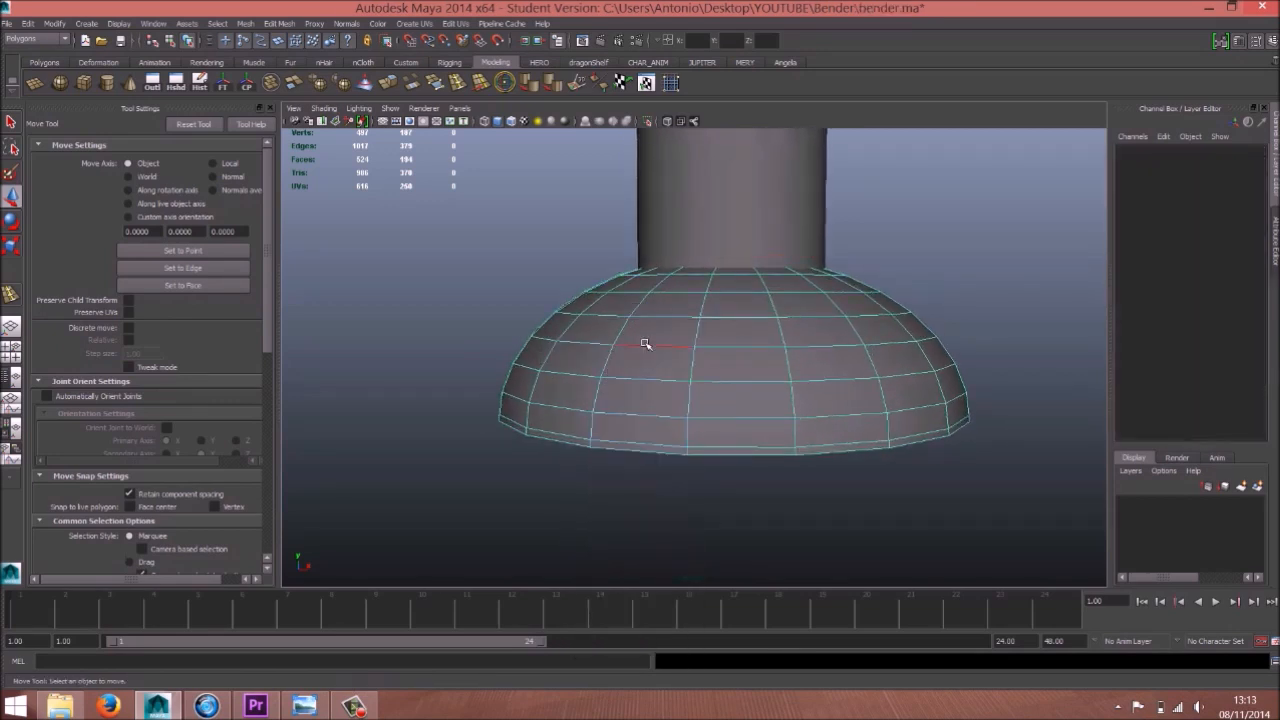
pyautogui.doubleClick(645, 343)
pyautogui.press('g')
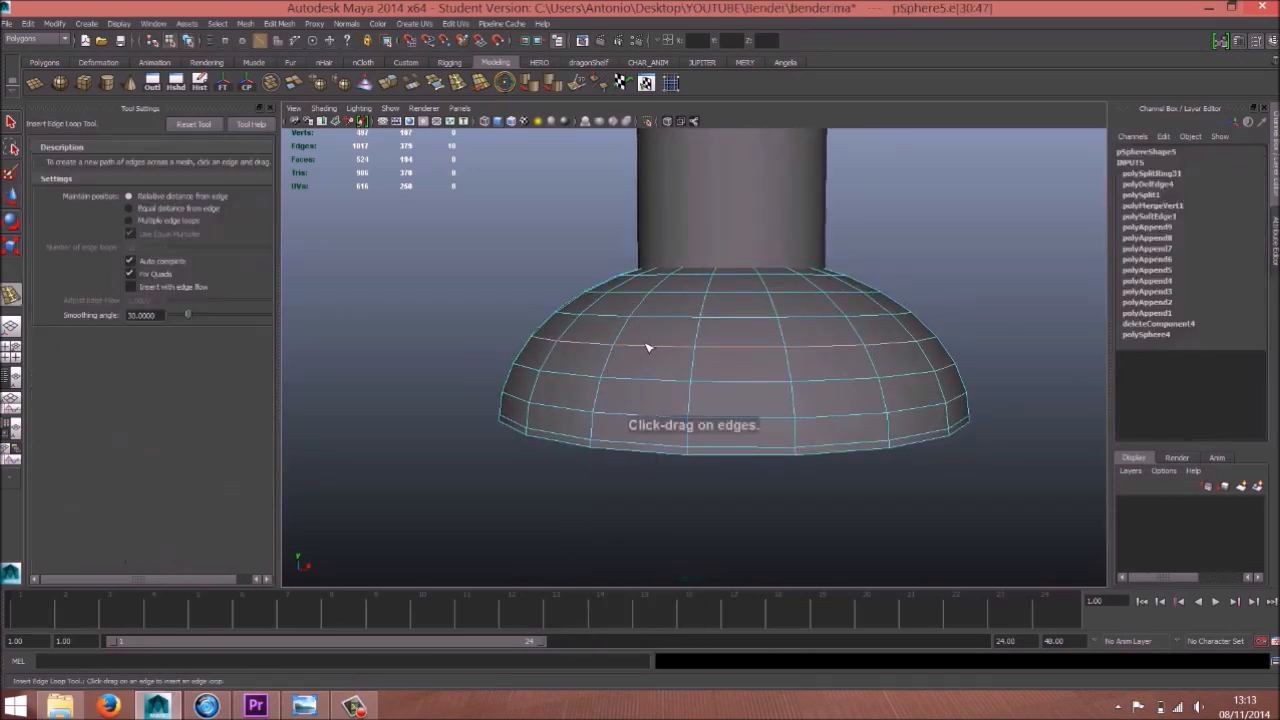
pyautogui.press('w')
pyautogui.press('b')
pyautogui.moveTo(686, 340); pyautogui.dragTo(442, 348)
pyautogui.moveTo(733, 250); pyautogui.dragTo(717, 237)
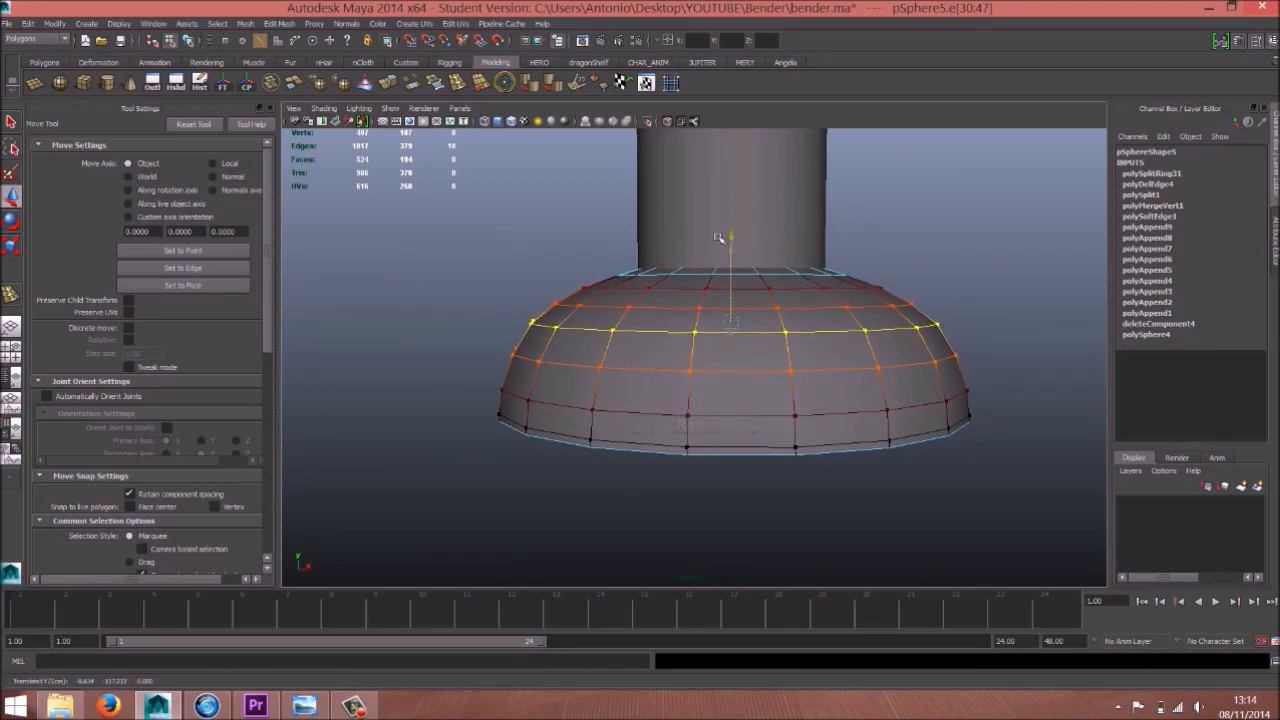
# Return the foot to object mode and inspect its smoothed profile from the side
pyautogui.moveTo(833, 336); pyautogui.dragTo(895, 345, button='right')
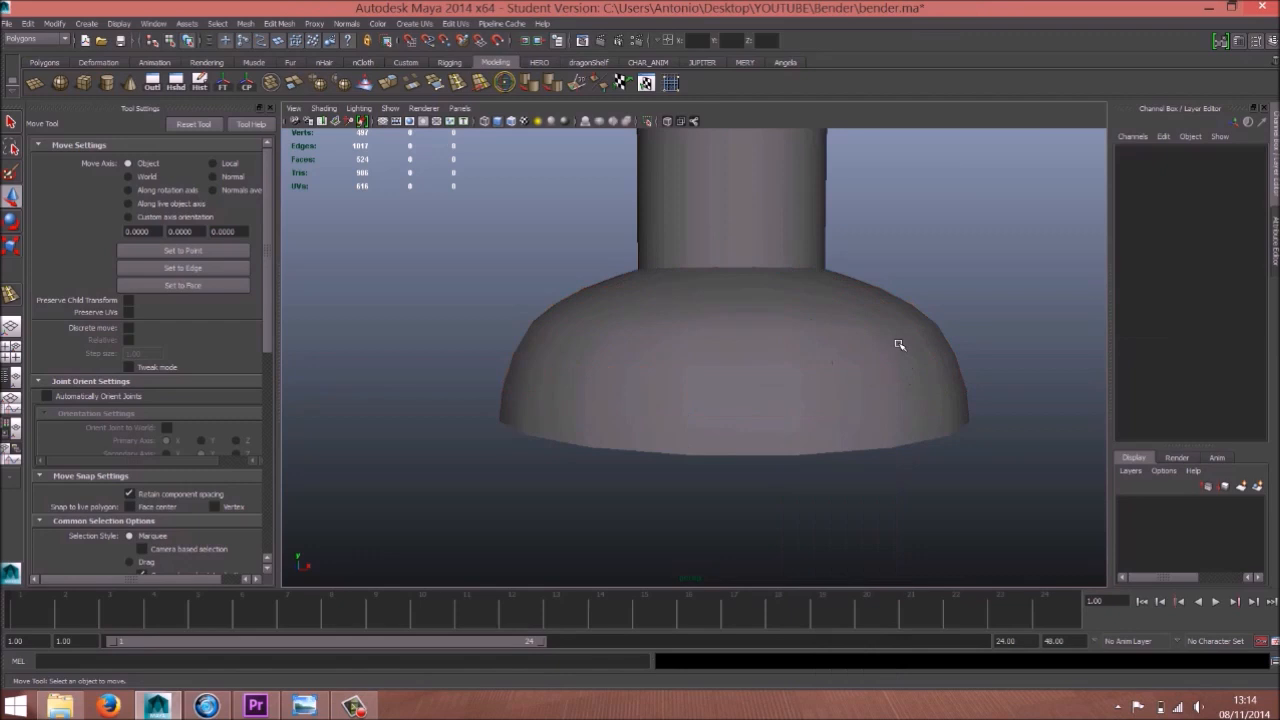
pyautogui.click(897, 346)
pyautogui.click(1025, 306)
pyautogui.keyDown('alt'); pyautogui.moveTo(804, 361); pyautogui.dragTo(773, 338); pyautogui.keyUp('alt')
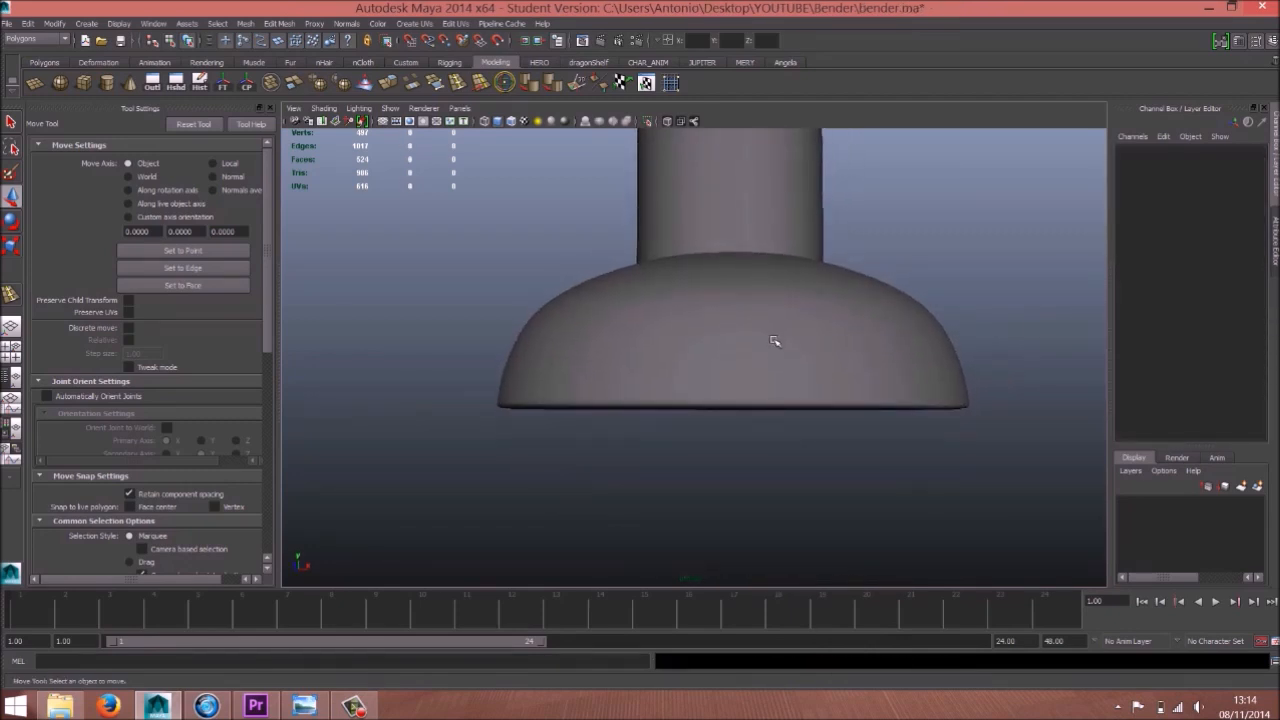
pyautogui.click(764, 345)
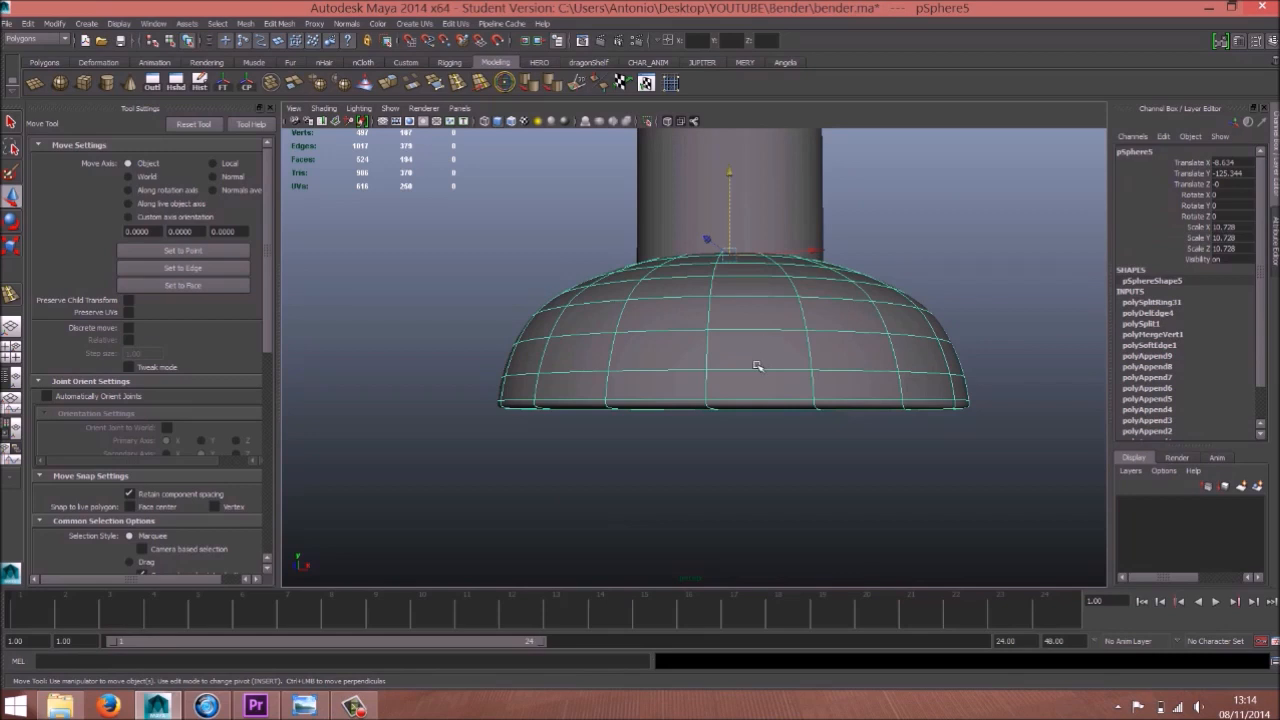
# Readjust the height of the dome's middle edge loop slightly with soft selection, switch off the smoothed preview and return to object mode
pyautogui.moveTo(765, 360)
pyautogui.keyDown('shift'); pyautogui.mouseDown(button='right')
pyautogui.moveTo(766, 328)
pyautogui.moveTo(732, 344)
pyautogui.moveTo(764, 371)
pyautogui.moveTo(742, 369)
pyautogui.mouseUp(button='right'); pyautogui.keyUp('shift')
pyautogui.keyDown('alt'); pyautogui.moveTo(741, 369); pyautogui.dragTo(740, 351); pyautogui.keyUp('alt')
pyautogui.moveTo(740, 351); pyautogui.dragTo(749, 334, button='right')
pyautogui.doubleClick(749, 333)
pyautogui.moveTo(723, 241); pyautogui.dragTo(729, 245)
pyautogui.press('1')
pyautogui.moveTo(803, 387); pyautogui.dragTo(863, 378, button='right')
pyautogui.scroll(-5, 892, 372)
pyautogui.click(989, 337)
# Scale the whole foot down to 10.091
pyautogui.keyDown('alt'); pyautogui.moveTo(811, 362); pyautogui.dragTo(730, 335); pyautogui.keyUp('alt')
pyautogui.keyDown('alt'); pyautogui.moveTo(730, 335); pyautogui.dragTo(582, 338, button='right'); pyautogui.keyUp('alt')
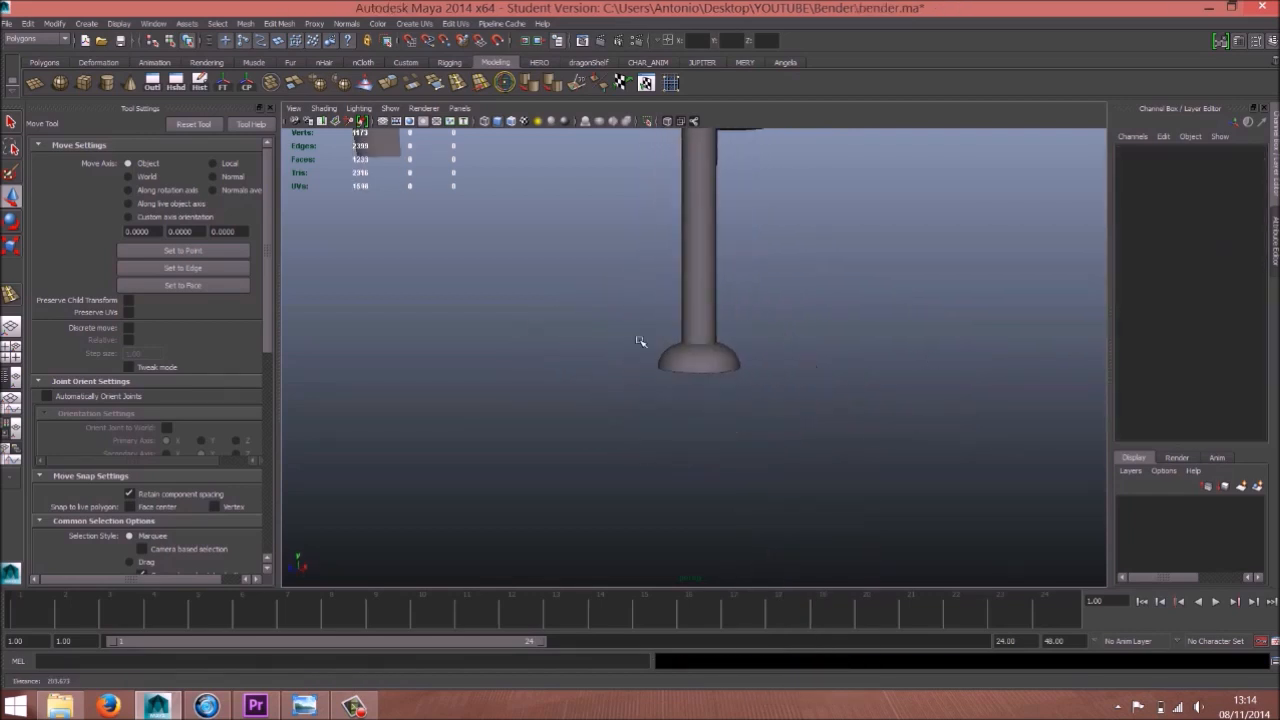
pyautogui.click(710, 357)
pyautogui.press('r')
pyautogui.moveTo(701, 343); pyautogui.dragTo(698, 342)
pyautogui.keyDown('alt'); pyautogui.moveTo(605, 383); pyautogui.dragTo(732, 391, button='right'); pyautogui.keyUp('alt')
pyautogui.keyDown('alt'); pyautogui.moveTo(732, 391); pyautogui.dragTo(732, 403, button='middle'); pyautogui.keyUp('alt')
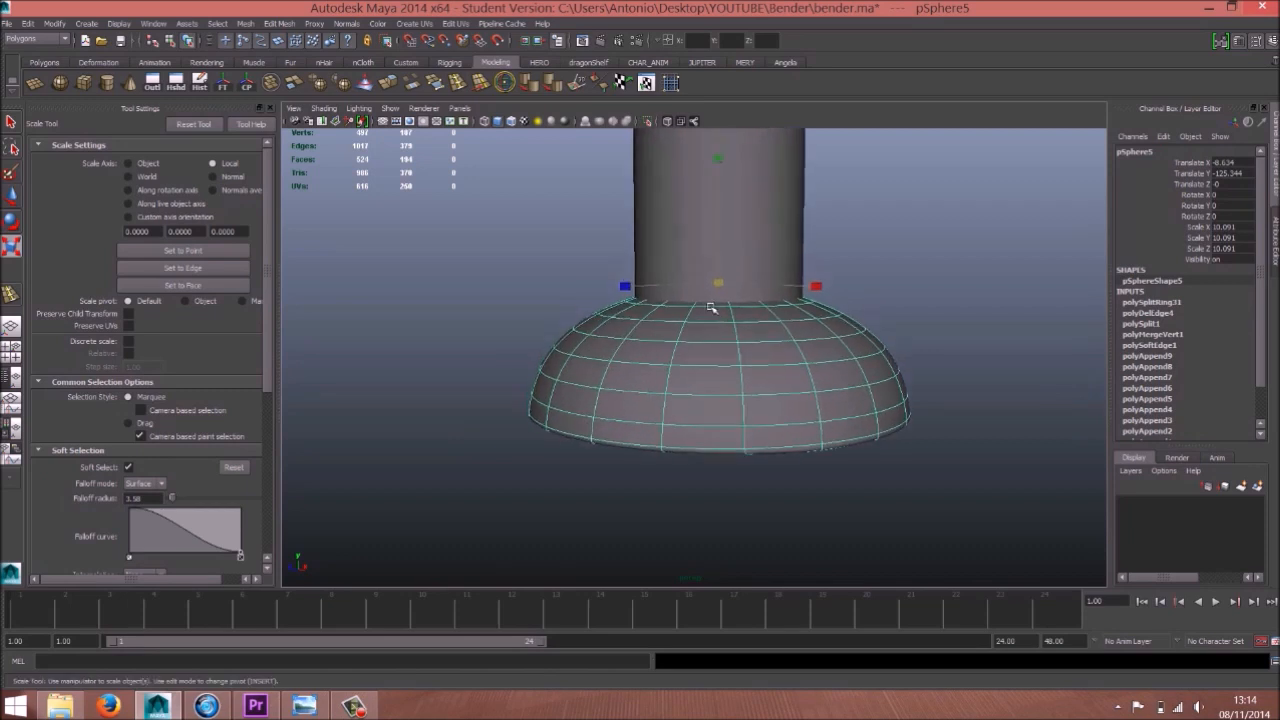
# Raise the foot slightly on the end of the leg, to a Translate Y of -125.107
pyautogui.press('w')
pyautogui.moveTo(718, 200); pyautogui.dragTo(718, 196)
pyautogui.keyDown('alt'); pyautogui.moveTo(966, 291); pyautogui.dragTo(854, 237, button='right'); pyautogui.keyUp('alt')
pyautogui.keyDown('alt'); pyautogui.moveTo(854, 237); pyautogui.dragTo(824, 345, button='middle'); pyautogui.keyUp('alt')
pyautogui.keyDown('alt'); pyautogui.moveTo(824, 345); pyautogui.dragTo(627, 315, button='right'); pyautogui.keyUp('alt')
pyautogui.click(603, 386)
pyautogui.keyDown('alt'); pyautogui.moveTo(603, 386); pyautogui.dragTo(678, 373); pyautogui.keyUp('alt')
pyautogui.keyDown('alt'); pyautogui.moveTo(678, 373); pyautogui.dragTo(591, 380, button='right'); pyautogui.keyUp('alt')
pyautogui.keyDown('alt'); pyautogui.moveTo(850, 418); pyautogui.dragTo(884, 478, button='right'); pyautogui.keyUp('alt')
# Duplicate the leg and foot together and move the copy beside the original, to a Translate X of 7.926
pyautogui.click(708, 487)
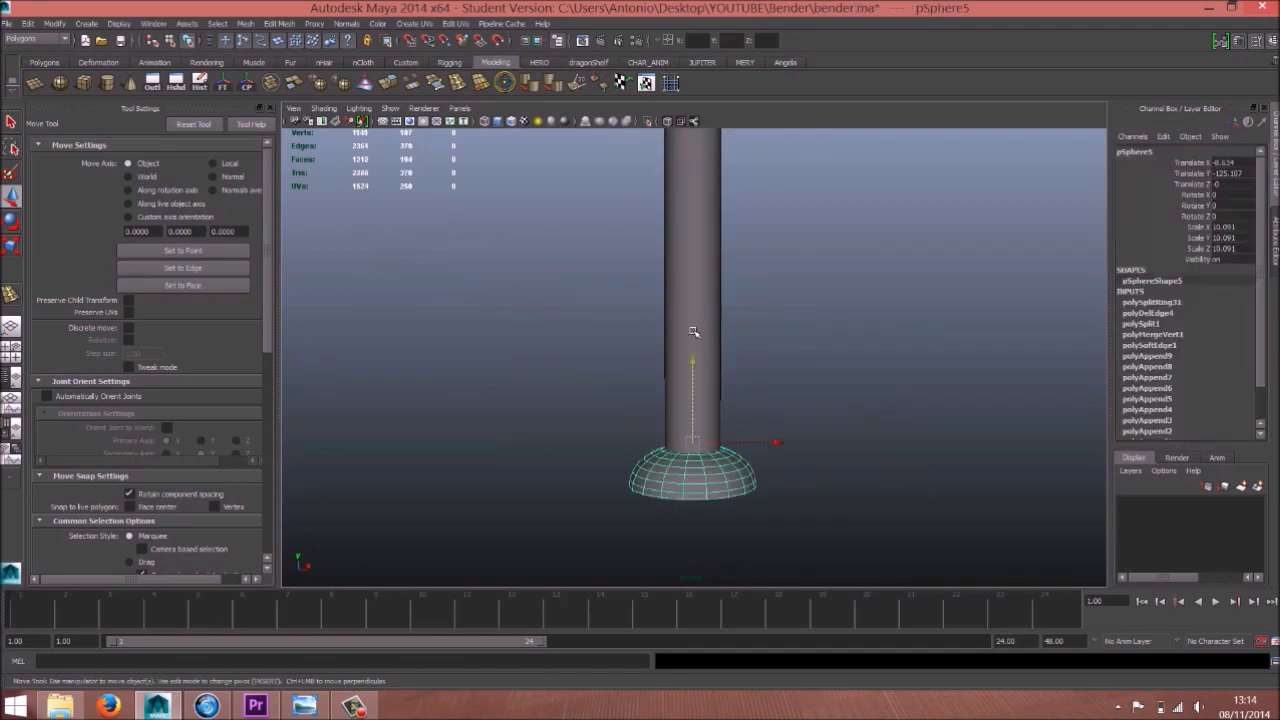
pyautogui.keyDown('shift'); pyautogui.click(694, 331); pyautogui.keyUp('shift')
pyautogui.hotkey('ctrl', 'd')
pyautogui.keyDown('alt'); pyautogui.moveTo(902, 286); pyautogui.dragTo(551, 277, button='right'); pyautogui.keyUp('alt')
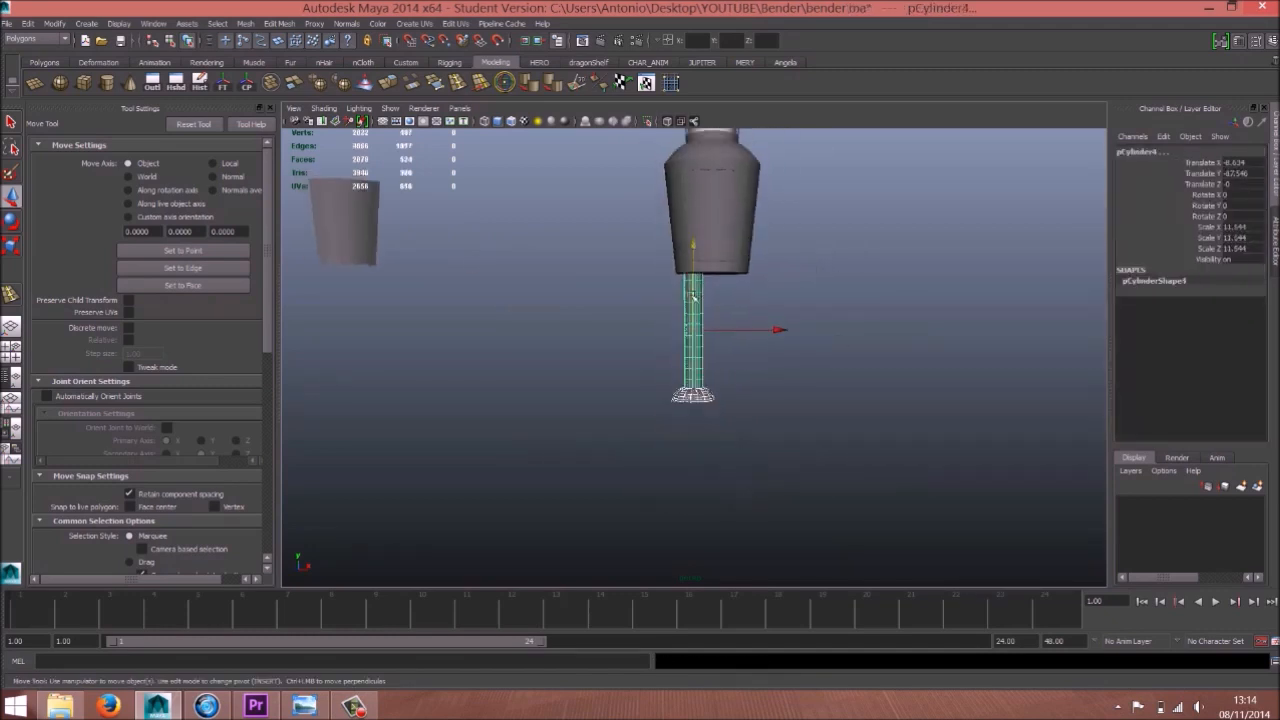
pyautogui.moveTo(780, 329); pyautogui.dragTo(815, 329)
# Check the spacing of both legs and feet from below, and delete the duplicated leg and foot
pyautogui.keyDown('alt'); pyautogui.moveTo(735, 318); pyautogui.dragTo(745, 265); pyautogui.keyUp('alt')
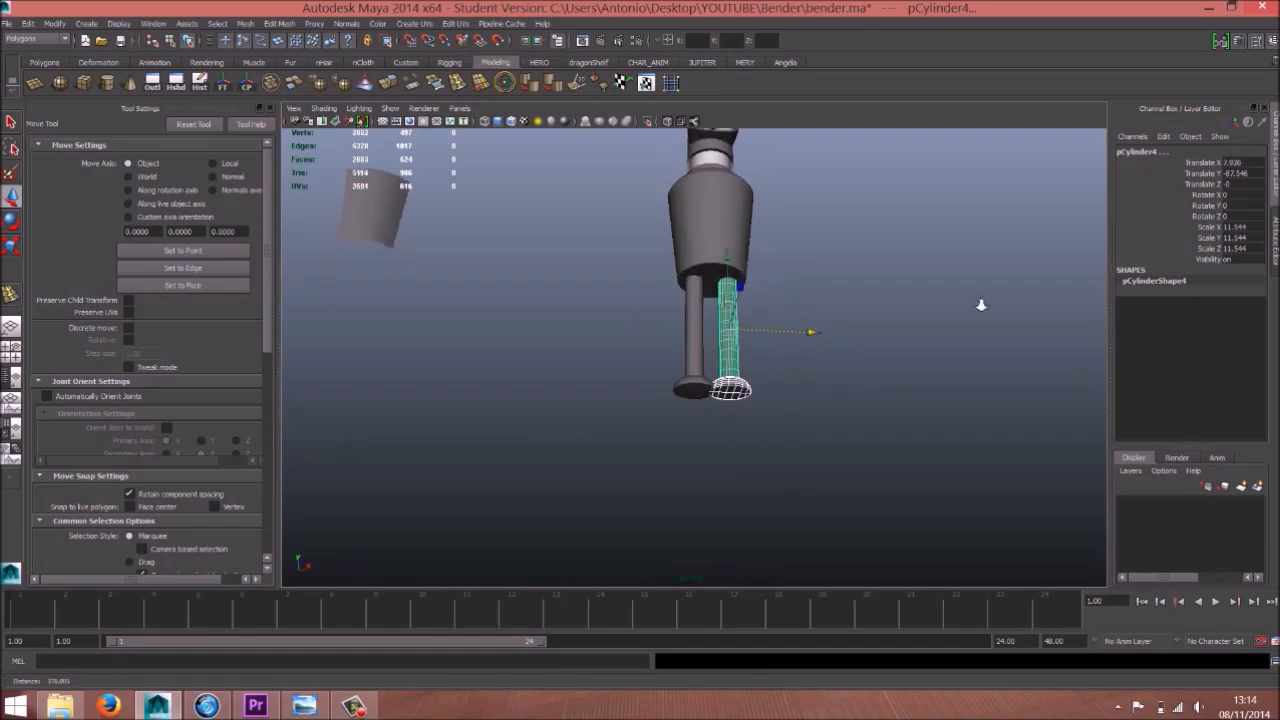
pyautogui.keyDown('alt'); pyautogui.moveTo(980, 306); pyautogui.dragTo(1190, 312, button='right'); pyautogui.keyUp('alt')
pyautogui.keyDown('alt'); pyautogui.moveTo(771, 329); pyautogui.dragTo(748, 354); pyautogui.keyUp('alt')
pyautogui.keyDown('alt'); pyautogui.moveTo(950, 262); pyautogui.dragTo(831, 240, button='right'); pyautogui.keyUp('alt')
pyautogui.keyDown('alt'); pyautogui.moveTo(831, 240); pyautogui.dragTo(829, 304, button='middle'); pyautogui.keyUp('alt')
pyautogui.keyDown('alt'); pyautogui.moveTo(810, 335); pyautogui.dragTo(763, 296); pyautogui.keyUp('alt')
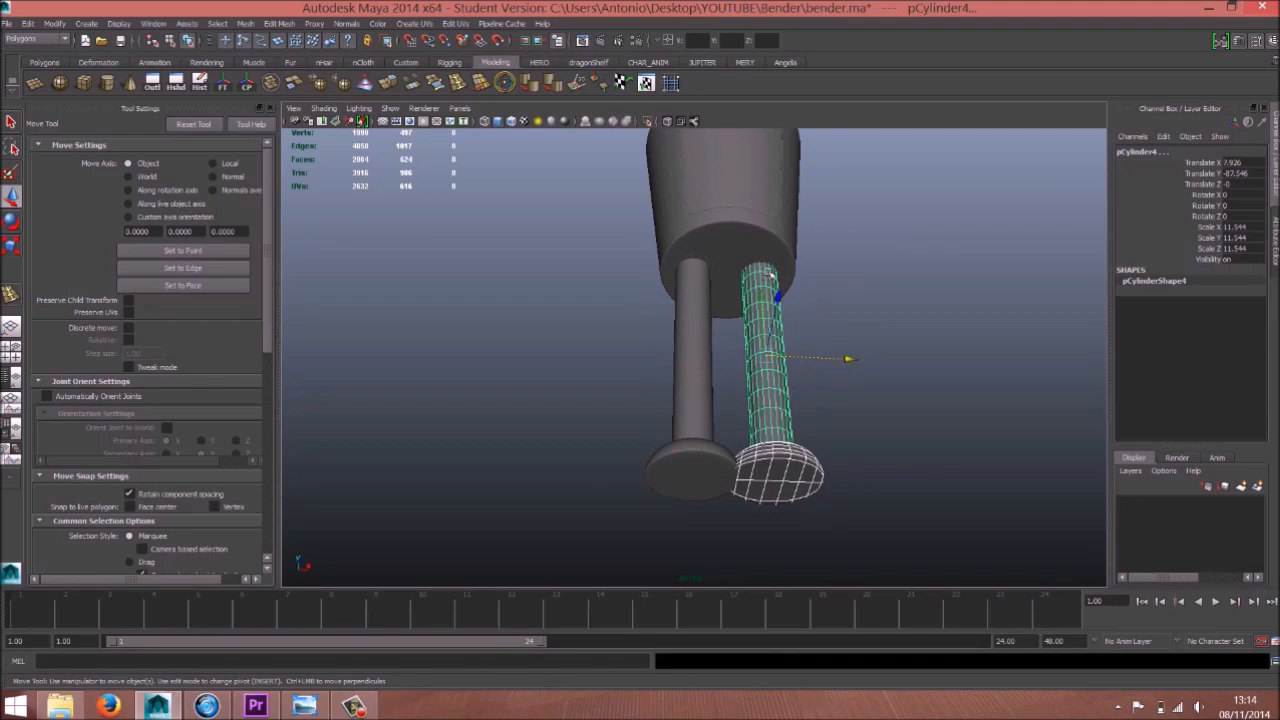
pyautogui.keyDown('alt'); pyautogui.moveTo(716, 310); pyautogui.dragTo(704, 274); pyautogui.keyUp('alt')
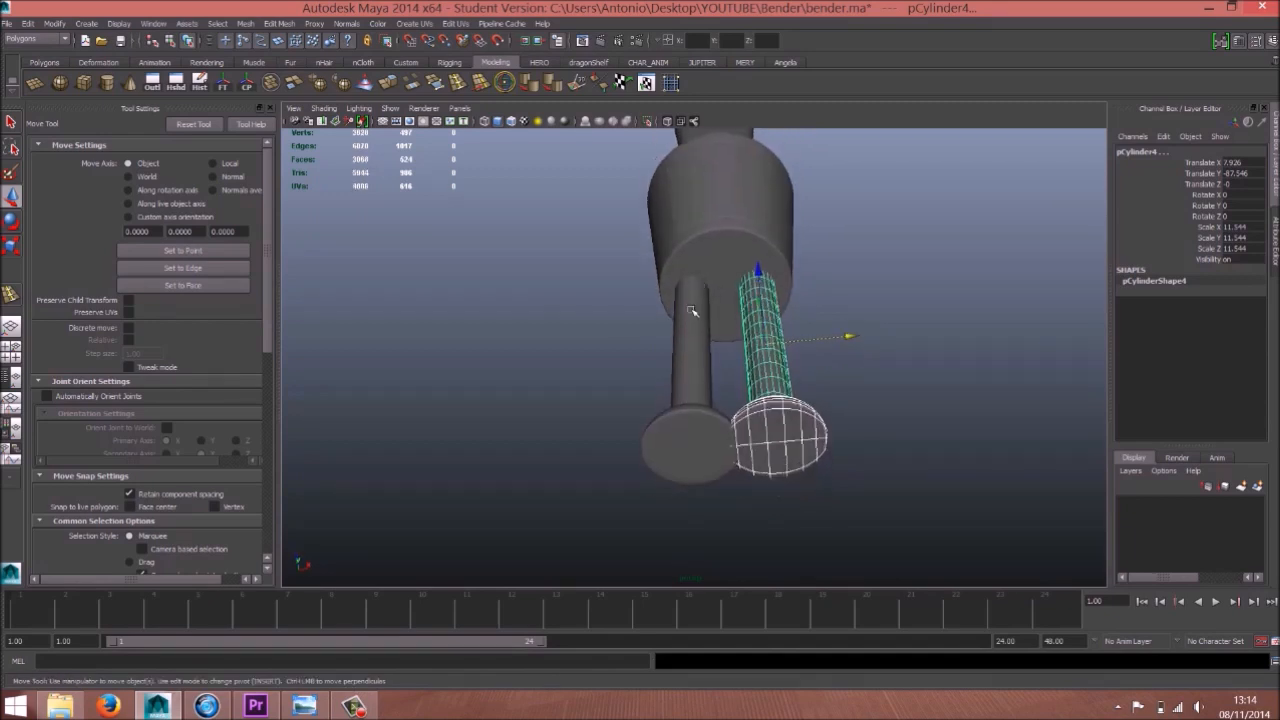
pyautogui.keyDown('alt'); pyautogui.moveTo(691, 309); pyautogui.dragTo(731, 331, button='right'); pyautogui.keyUp('alt')
pyautogui.keyDown('alt'); pyautogui.moveTo(731, 331); pyautogui.dragTo(711, 317); pyautogui.keyUp('alt')
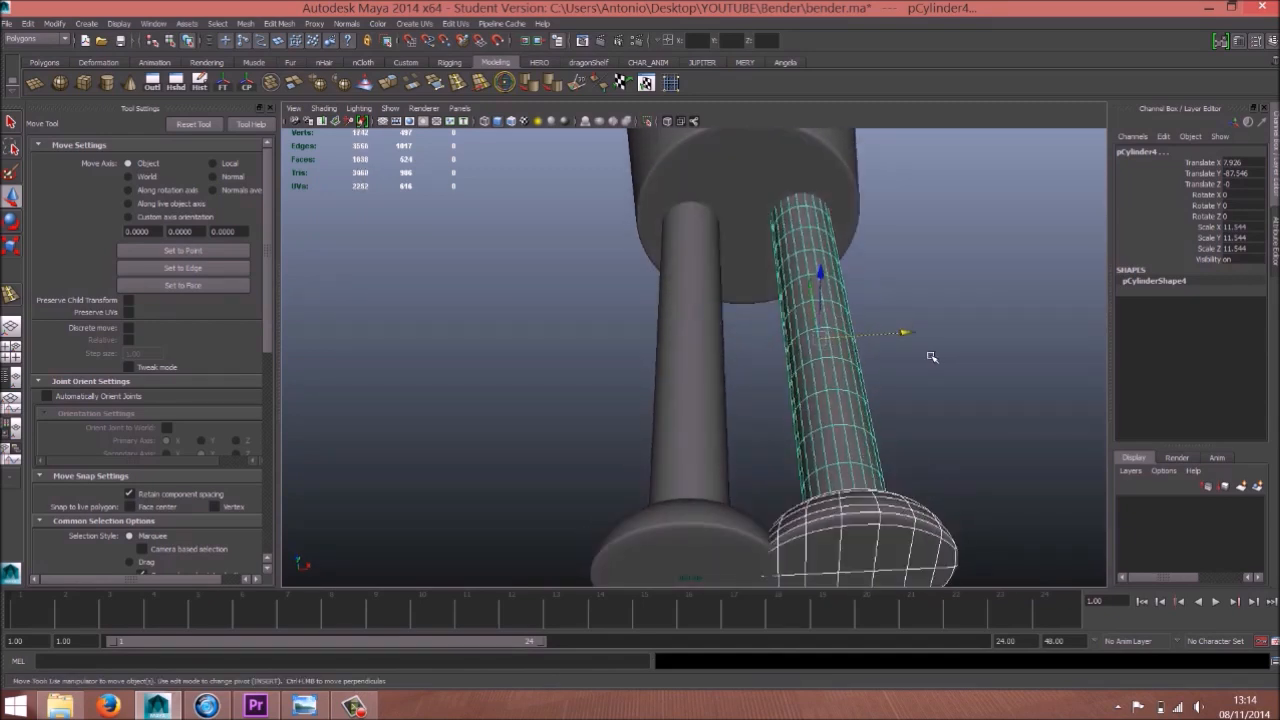
pyautogui.keyDown('alt'); pyautogui.moveTo(862, 428); pyautogui.dragTo(923, 339); pyautogui.keyUp('alt')
pyautogui.press('Delete')
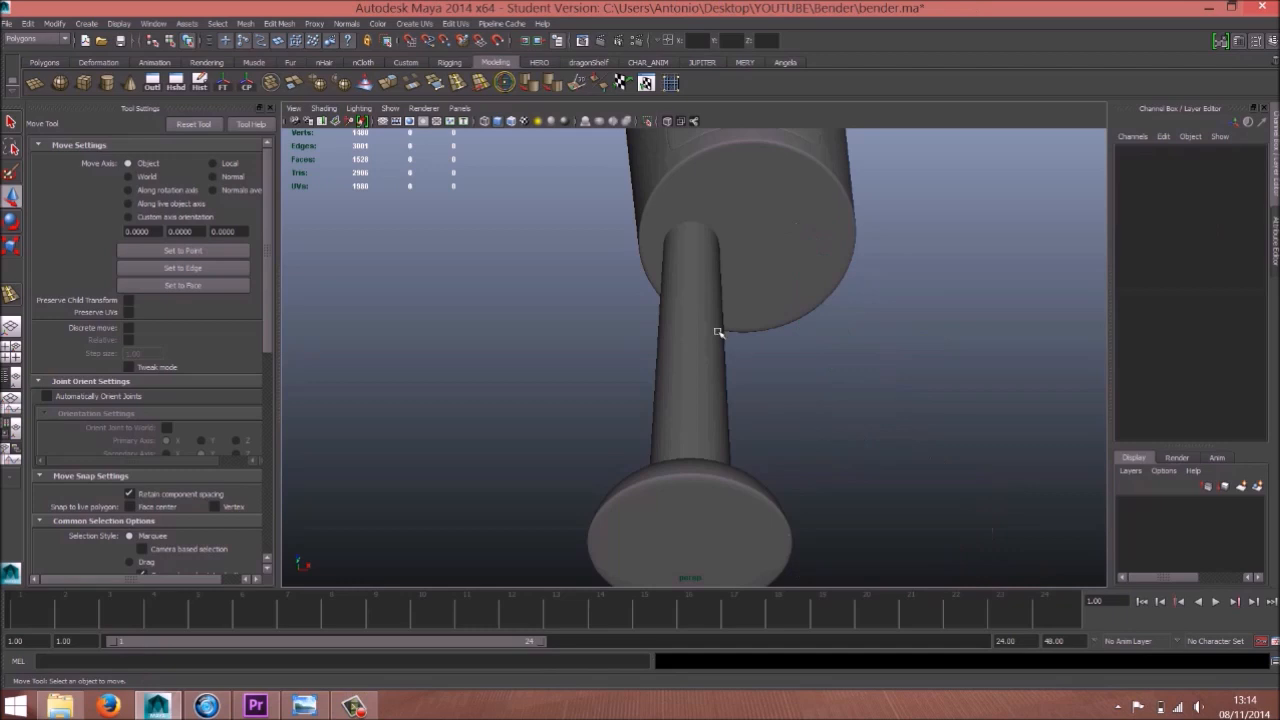
# Show wireframe on the shaded models and move the leg and foot together outward to a Translate X of -9.329
pyautogui.click(694, 305)
pyautogui.keyDown('shift'); pyautogui.click(691, 534); pyautogui.keyUp('shift')
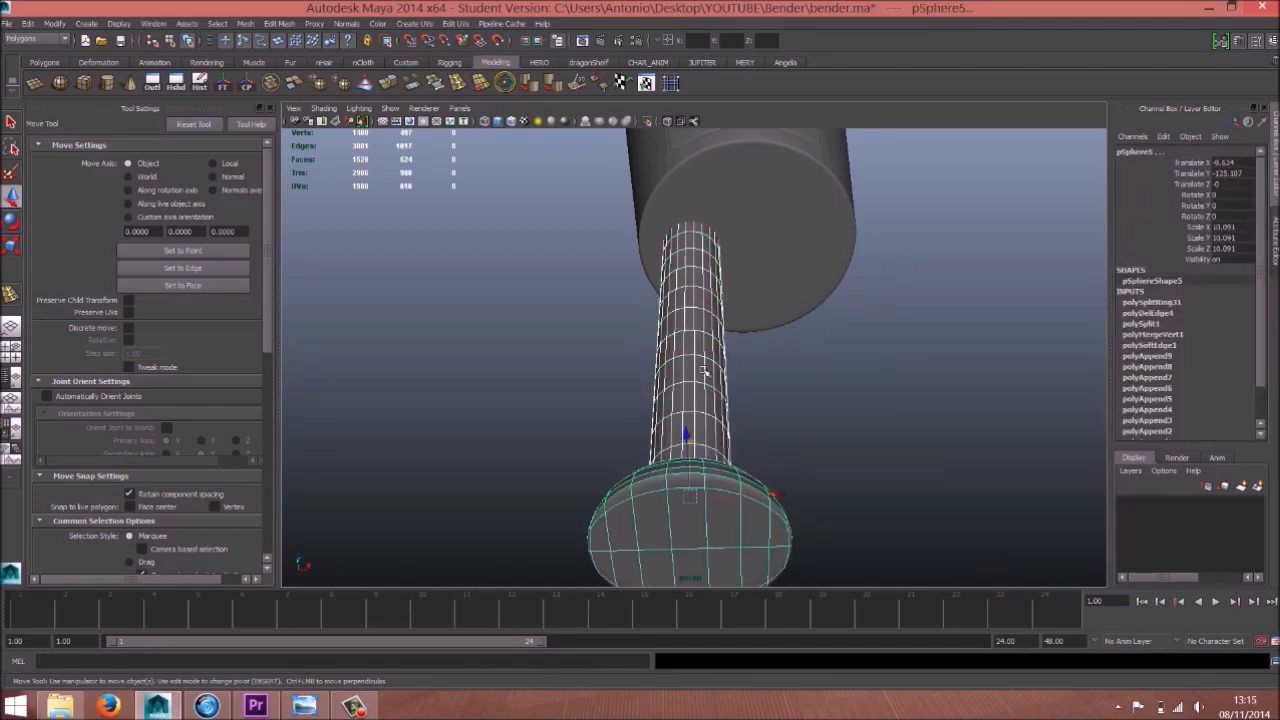
pyautogui.click(511, 121)
pyautogui.keyDown('alt'); pyautogui.moveTo(655, 243); pyautogui.dragTo(665, 245); pyautogui.keyUp('alt')
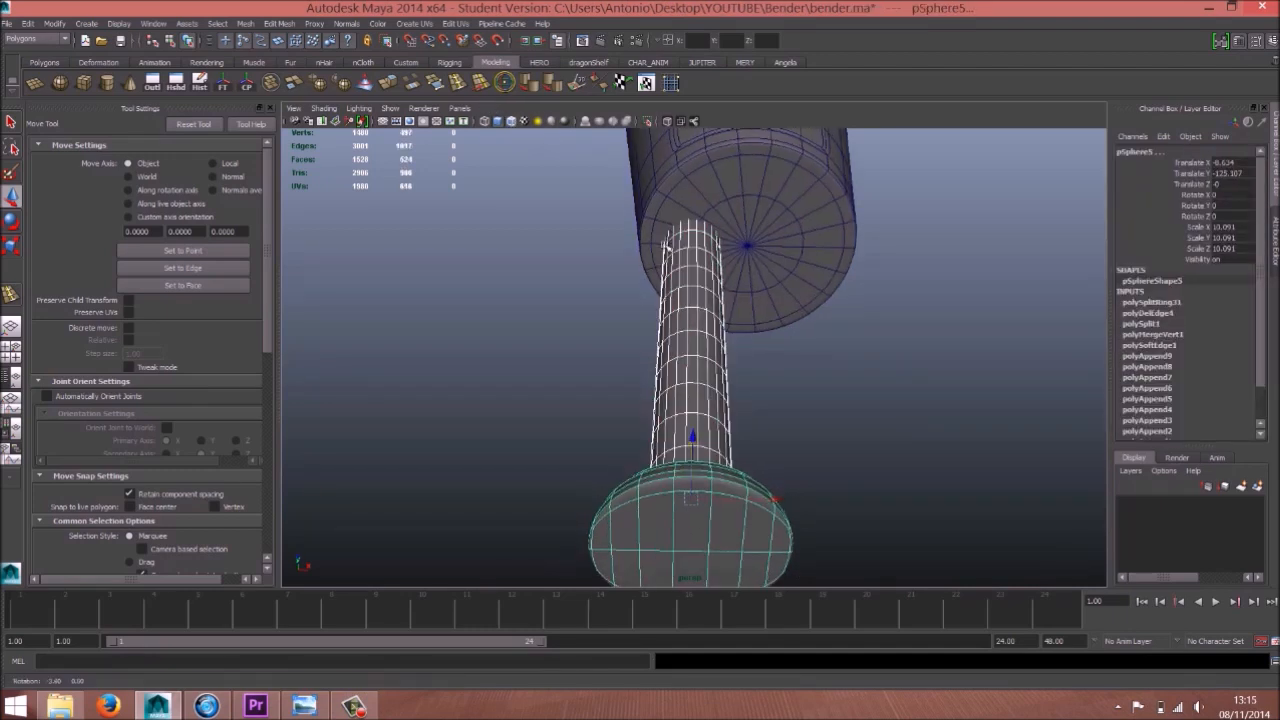
pyautogui.moveTo(775, 497); pyautogui.dragTo(766, 498)
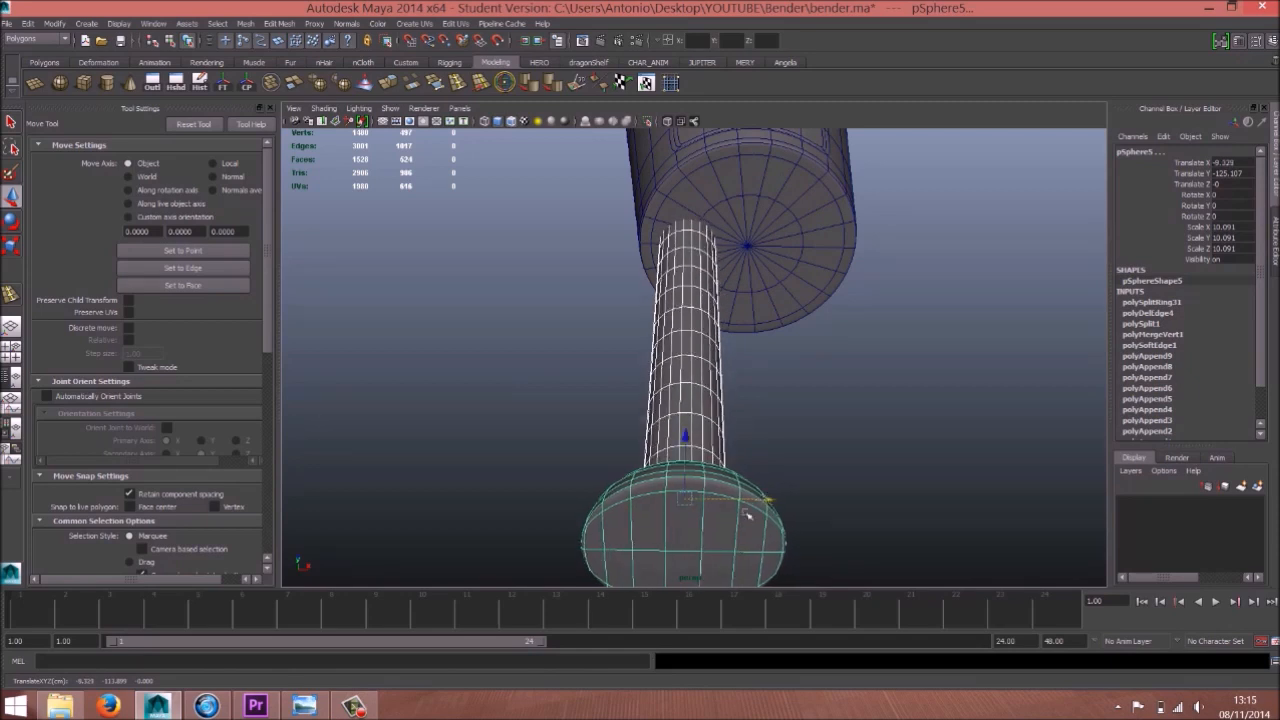
# Shrink only the foot to a scale of 9.557
pyautogui.click(711, 547)
pyautogui.press('r')
pyautogui.moveTo(686, 500); pyautogui.dragTo(716, 456)
pyautogui.press('w')
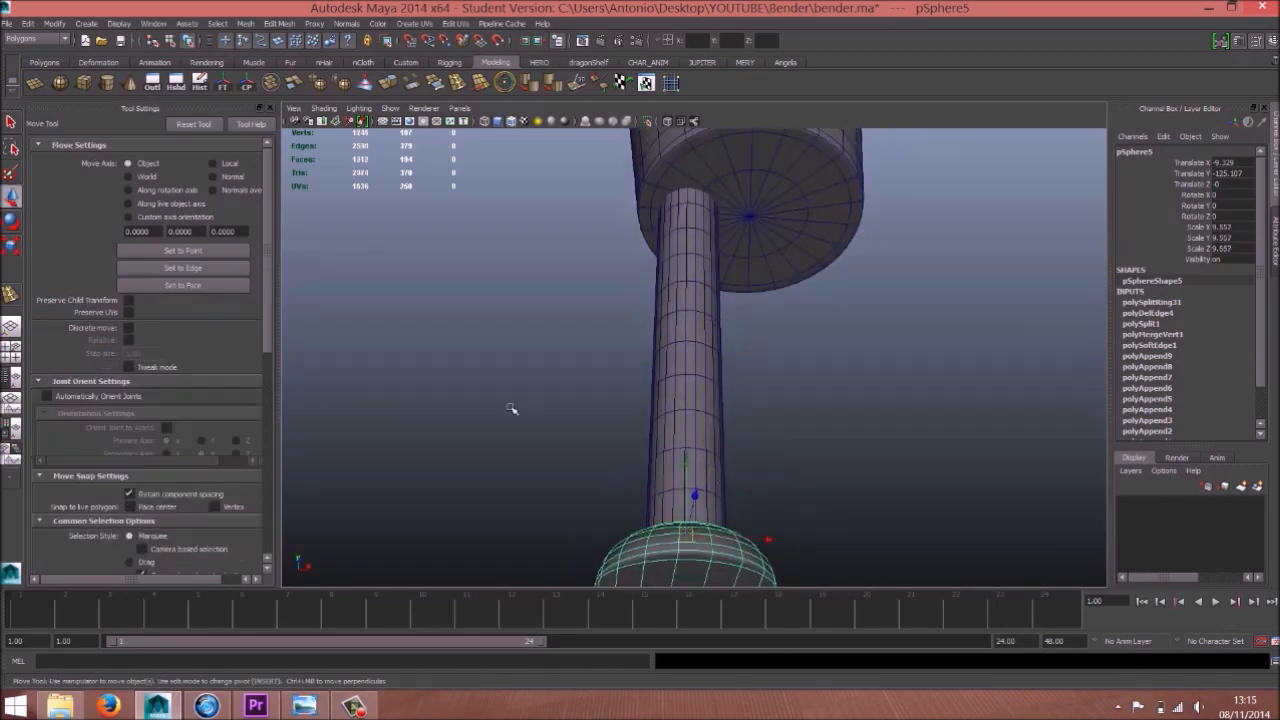
pyautogui.keyDown('alt'); pyautogui.moveTo(526, 411); pyautogui.dragTo(612, 404, button='right'); pyautogui.keyUp('alt')
pyautogui.keyDown('alt'); pyautogui.moveTo(694, 311); pyautogui.dragTo(702, 445, button='middle'); pyautogui.keyUp('alt')
pyautogui.keyDown('alt'); pyautogui.moveTo(702, 445); pyautogui.dragTo(742, 352); pyautogui.keyUp('alt')
pyautogui.keyDown('alt'); pyautogui.moveTo(832, 383); pyautogui.dragTo(817, 439, button='right'); pyautogui.keyUp('alt')
pyautogui.keyDown('alt'); pyautogui.moveTo(817, 439); pyautogui.dragTo(801, 373, button='middle'); pyautogui.keyUp('alt')
pyautogui.keyDown('alt'); pyautogui.moveTo(801, 373); pyautogui.dragTo(641, 362); pyautogui.keyUp('alt')
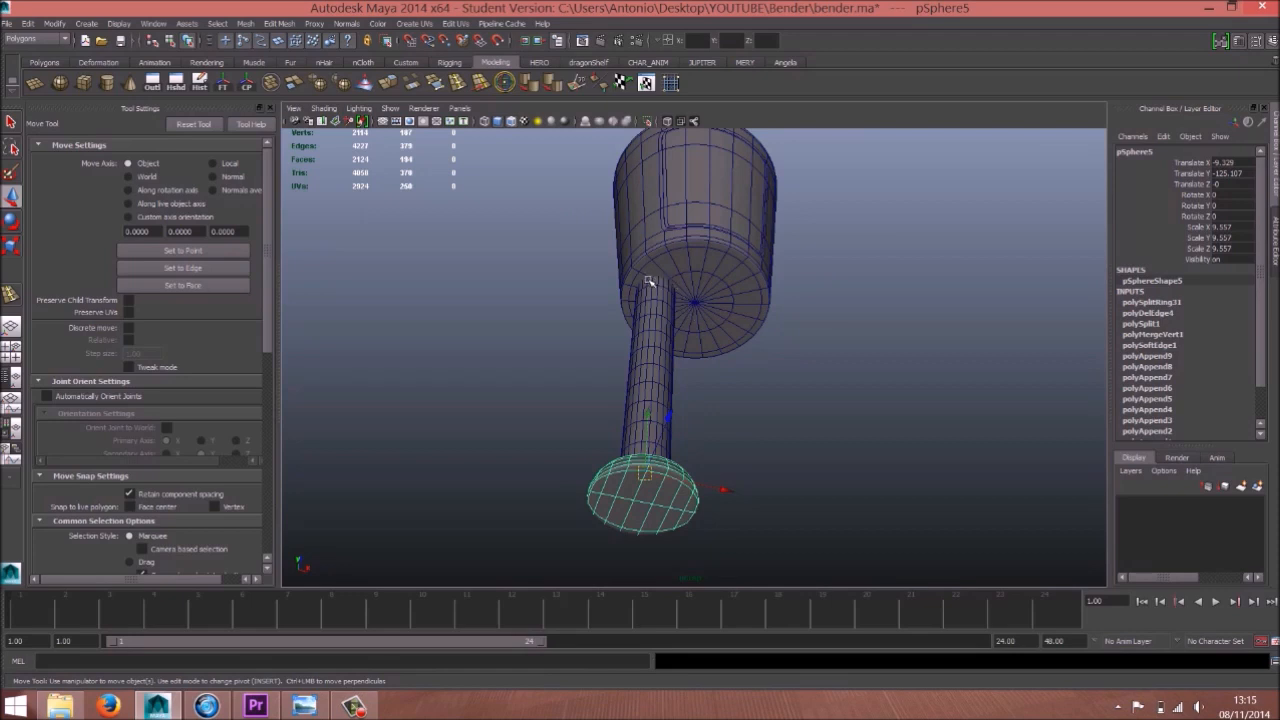
# Group the leg cylinder and the foot
pyautogui.click(651, 340)
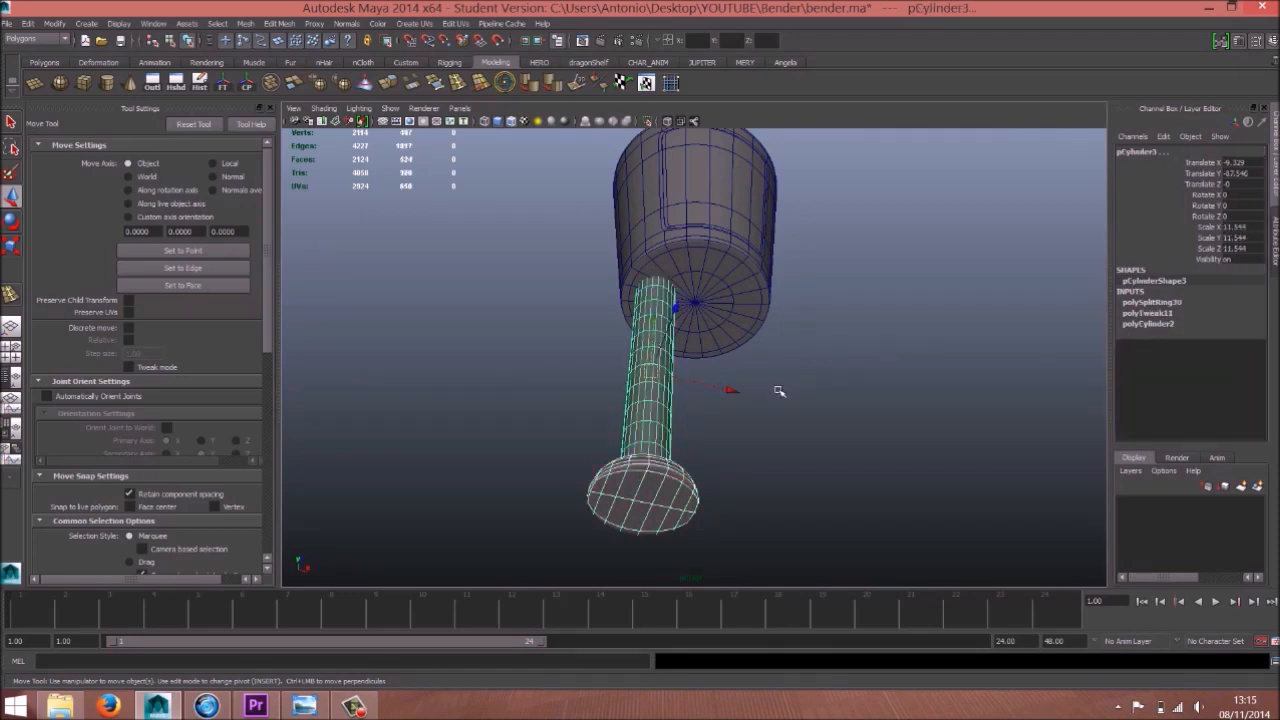
pyautogui.hotkey('ctrl', 'g')
pyautogui.keyDown('alt'); pyautogui.moveTo(483, 355); pyautogui.dragTo(771, 269, button='right'); pyautogui.keyUp('alt')
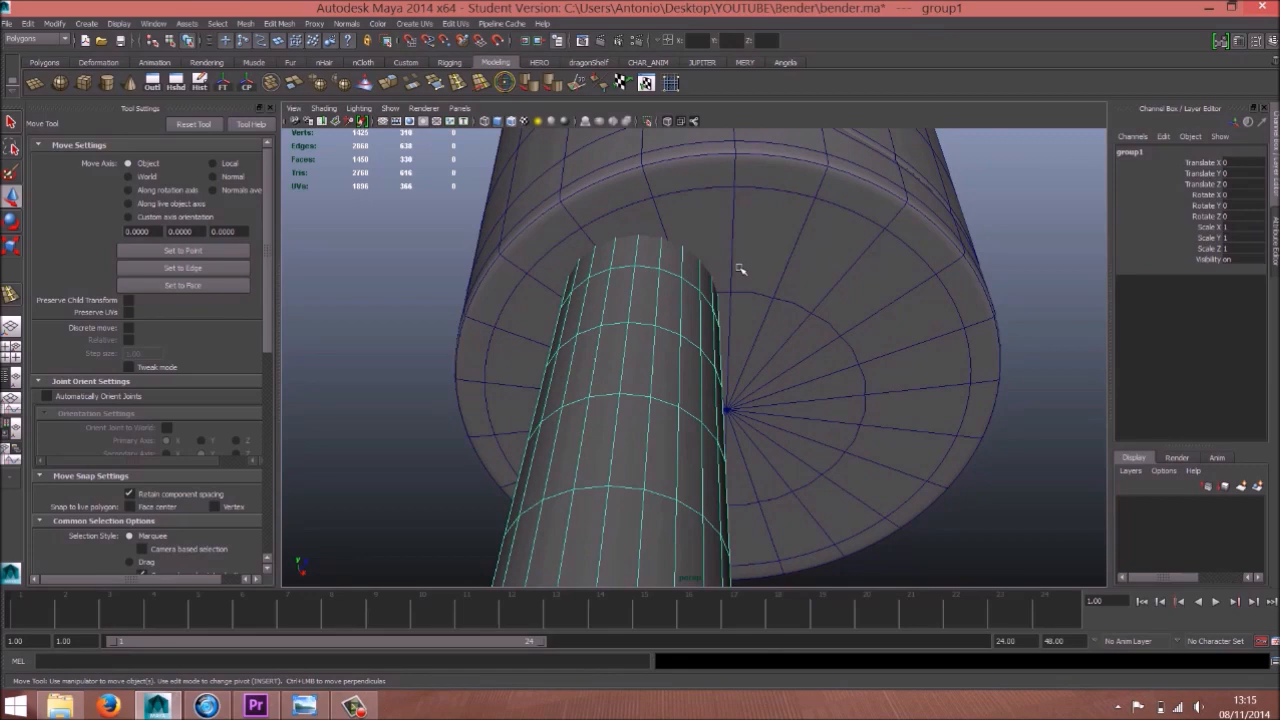
# Snap the group's pivot to a vertex at the top of the leg and shift the group to a Translate X of -1.279
pyautogui.press('d')
pyautogui.press('v')
pyautogui.moveTo(590, 268)
pyautogui.mouseDown(button='middle')
pyautogui.moveTo(577, 254)
pyautogui.moveTo(591, 271)
pyautogui.mouseUp(button='middle')
pyautogui.moveTo(592, 323)
pyautogui.keyDown('alt'); pyautogui.mouseDown()
pyautogui.moveTo(609, 320)
pyautogui.moveTo(595, 312)
pyautogui.mouseUp(); pyautogui.keyUp('alt')
pyautogui.moveTo(628, 381); pyautogui.dragTo(579, 285)
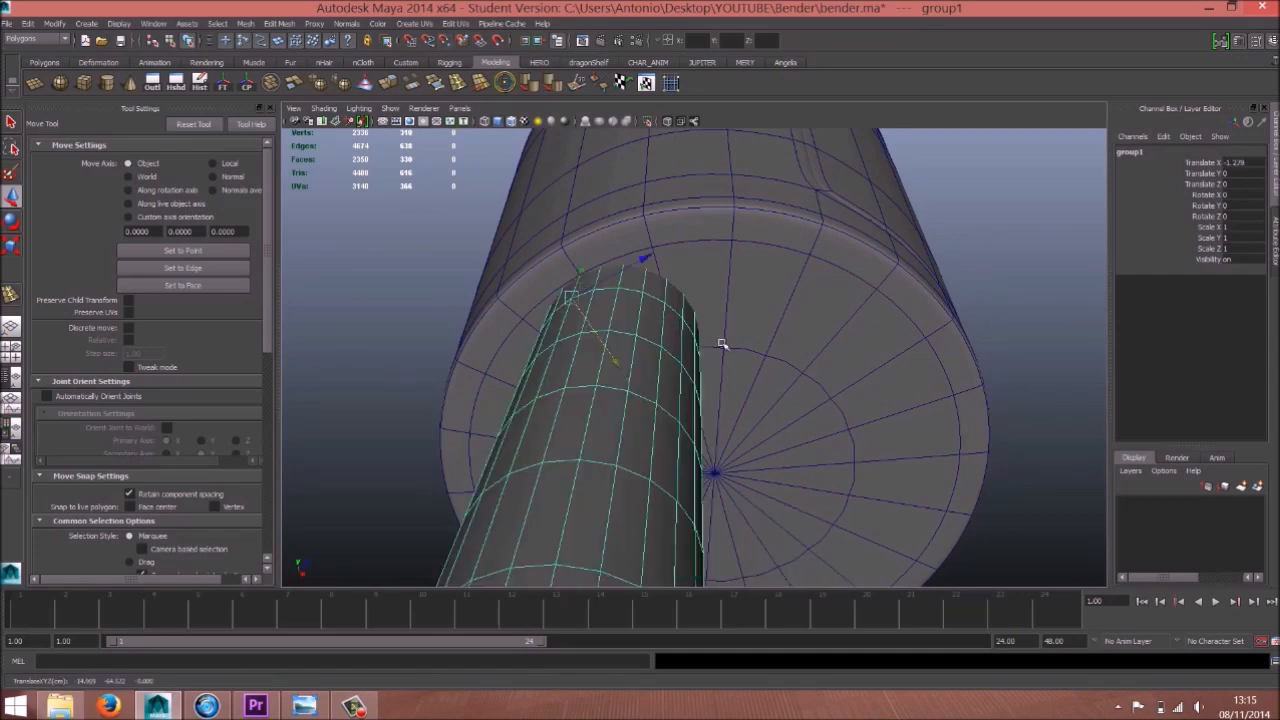
# Examine from several angles how the top of the leg meets the underside of the torso
pyautogui.keyDown('alt'); pyautogui.moveTo(664, 345); pyautogui.dragTo(603, 330, button='right'); pyautogui.keyUp('alt')
pyautogui.keyDown('alt'); pyautogui.moveTo(603, 330); pyautogui.dragTo(844, 343); pyautogui.keyUp('alt')
pyautogui.keyDown('alt'); pyautogui.moveTo(844, 343); pyautogui.dragTo(925, 350, button='right'); pyautogui.keyUp('alt')
pyautogui.keyDown('alt'); pyautogui.moveTo(740, 338); pyautogui.dragTo(812, 392, button='middle'); pyautogui.keyUp('alt')
pyautogui.keyDown('alt'); pyautogui.moveTo(655, 262); pyautogui.dragTo(709, 254, button='right'); pyautogui.keyUp('alt')
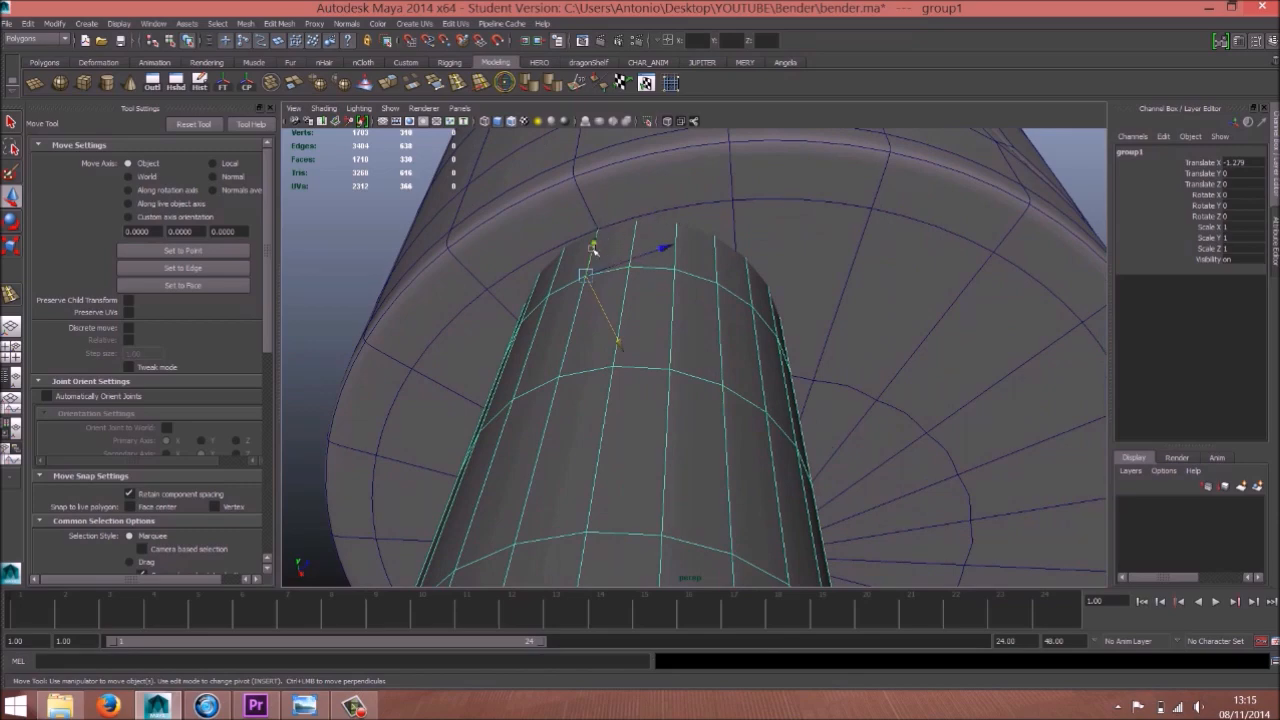
pyautogui.keyDown('alt'); pyautogui.moveTo(799, 357); pyautogui.dragTo(717, 300, button='right'); pyautogui.keyUp('alt')
pyautogui.keyDown('alt'); pyautogui.moveTo(717, 300); pyautogui.dragTo(637, 334); pyautogui.keyUp('alt')
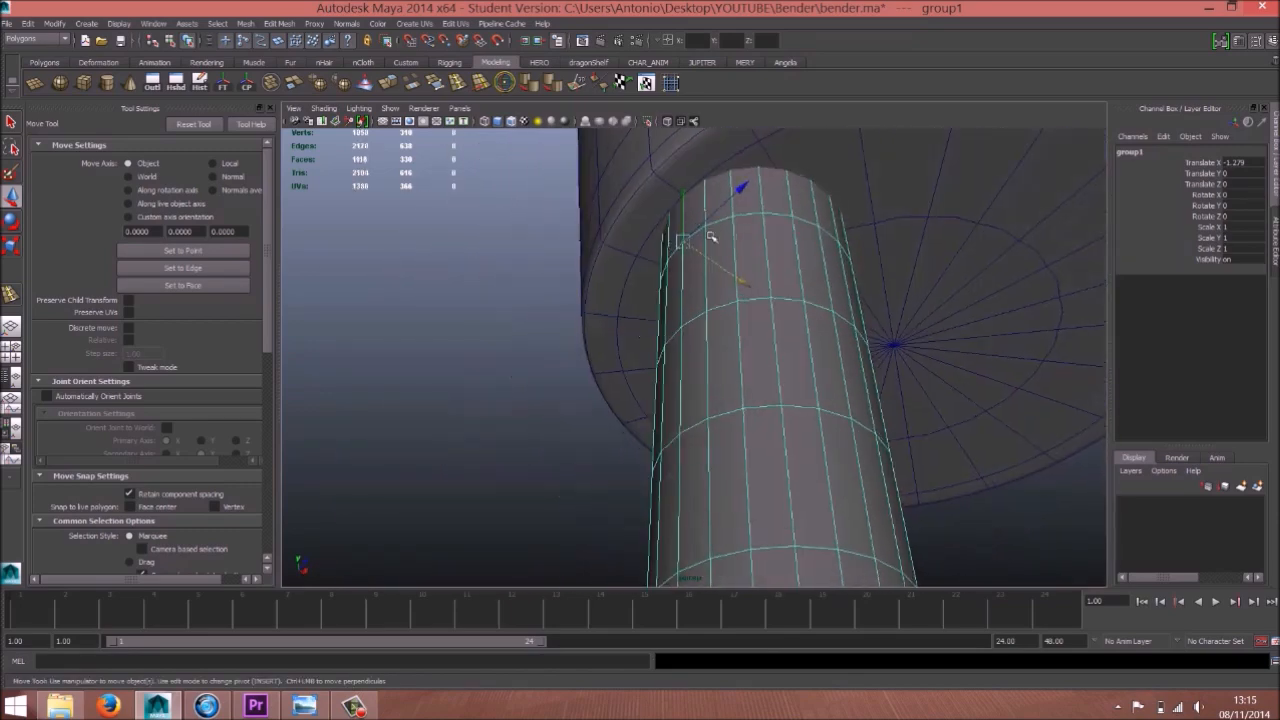
pyautogui.keyDown('alt'); pyautogui.moveTo(703, 234); pyautogui.dragTo(606, 250, button='right'); pyautogui.keyUp('alt')
pyautogui.keyDown('alt'); pyautogui.moveTo(781, 323); pyautogui.dragTo(866, 351); pyautogui.keyUp('alt')
pyautogui.keyDown('alt'); pyautogui.moveTo(866, 351); pyautogui.dragTo(550, 316, button='right'); pyautogui.keyUp('alt')
pyautogui.keyDown('alt'); pyautogui.moveTo(857, 427); pyautogui.dragTo(791, 409, button='right'); pyautogui.keyUp('alt')
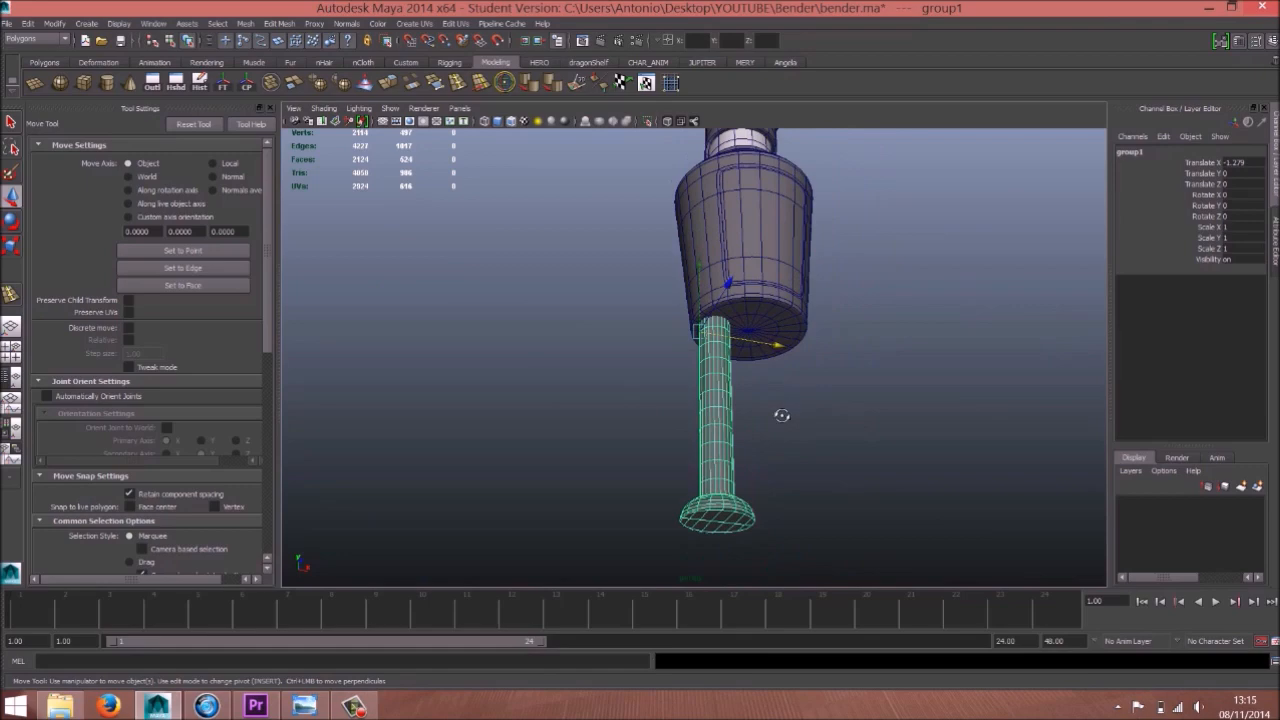
pyautogui.keyDown('alt'); pyautogui.moveTo(791, 409); pyautogui.dragTo(741, 467); pyautogui.keyUp('alt')
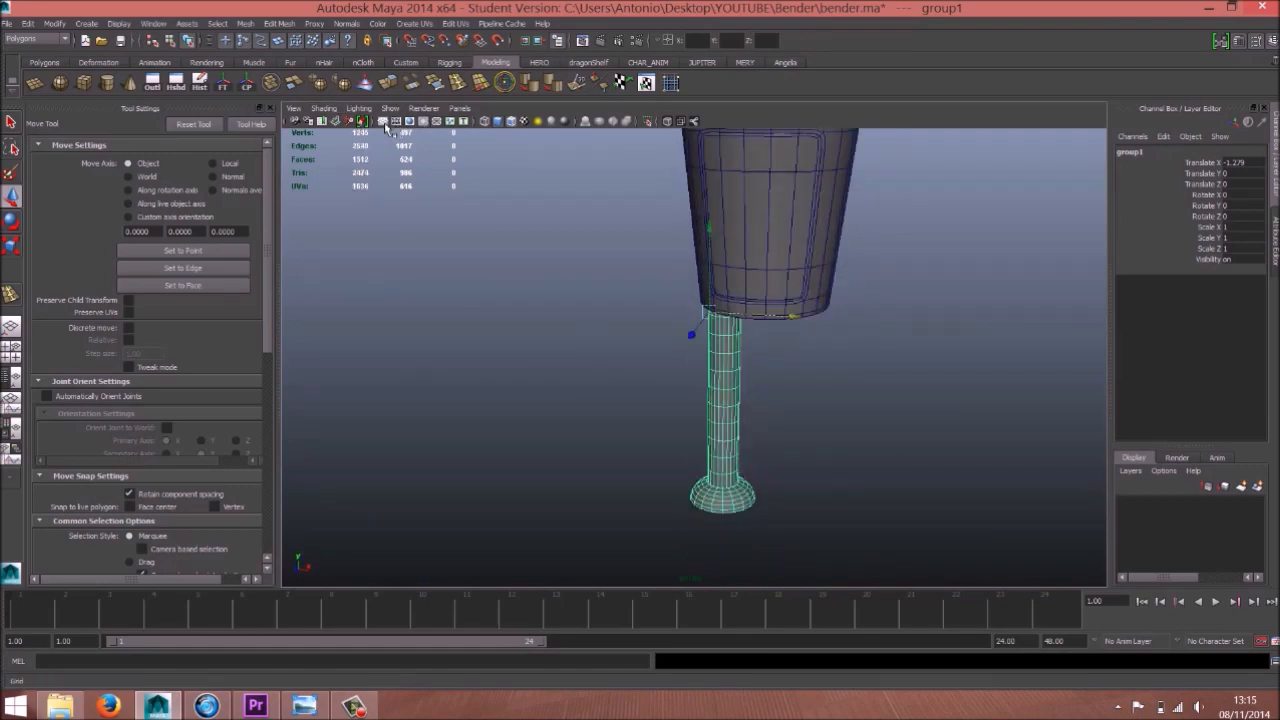
# Display the grid and check the leg's placement under the torso against it
pyautogui.keyDown('alt'); pyautogui.moveTo(510, 345); pyautogui.dragTo(361, 339, button='right'); pyautogui.keyUp('alt')
pyautogui.keyDown('alt'); pyautogui.moveTo(361, 339); pyautogui.dragTo(512, 321); pyautogui.keyUp('alt')
pyautogui.keyDown('alt'); pyautogui.moveTo(512, 321); pyautogui.dragTo(755, 344, button='right'); pyautogui.keyUp('alt')
pyautogui.keyDown('alt'); pyautogui.moveTo(790, 375); pyautogui.dragTo(780, 354); pyautogui.keyUp('alt')
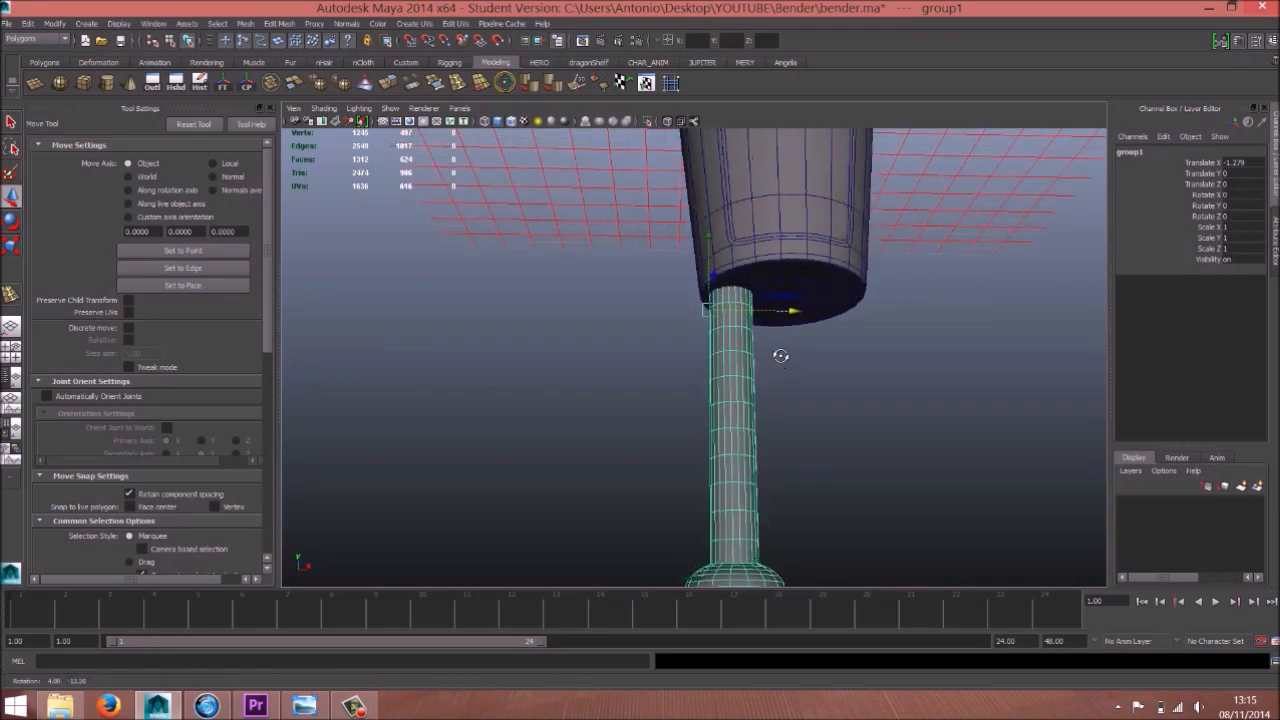
pyautogui.keyDown('alt'); pyautogui.moveTo(755, 354); pyautogui.dragTo(737, 319, button='middle'); pyautogui.keyUp('alt')
pyautogui.keyDown('alt'); pyautogui.moveTo(715, 320); pyautogui.dragTo(744, 323, button='right'); pyautogui.keyUp('alt')
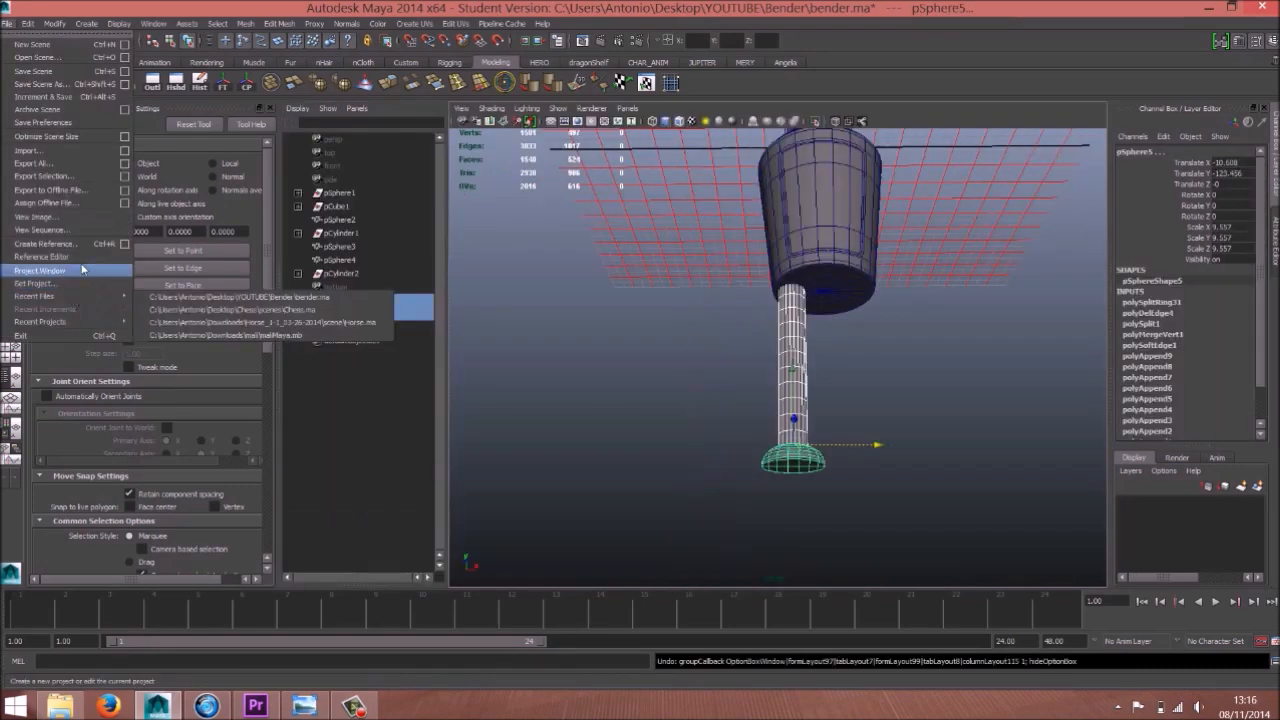
# Group the leg cylinder and foot again under World, with the group pivot at the origin
pyautogui.moveTo(29, 24)
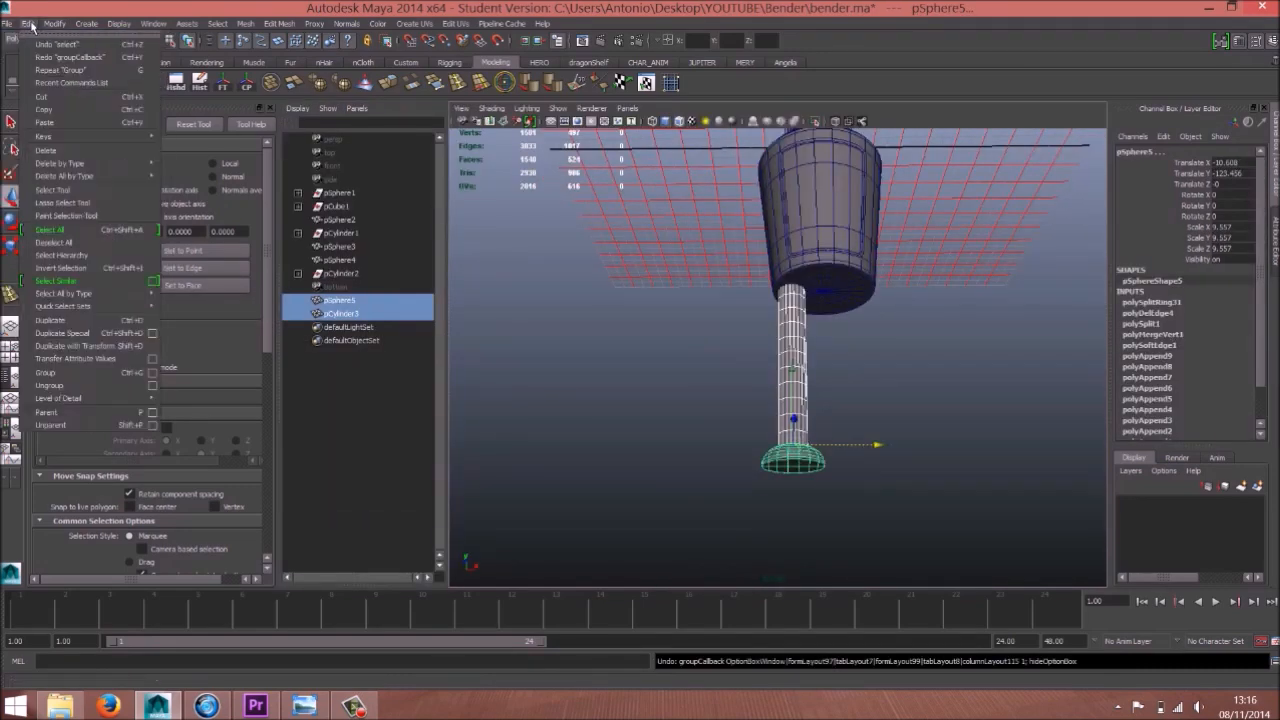
pyautogui.click(153, 373)
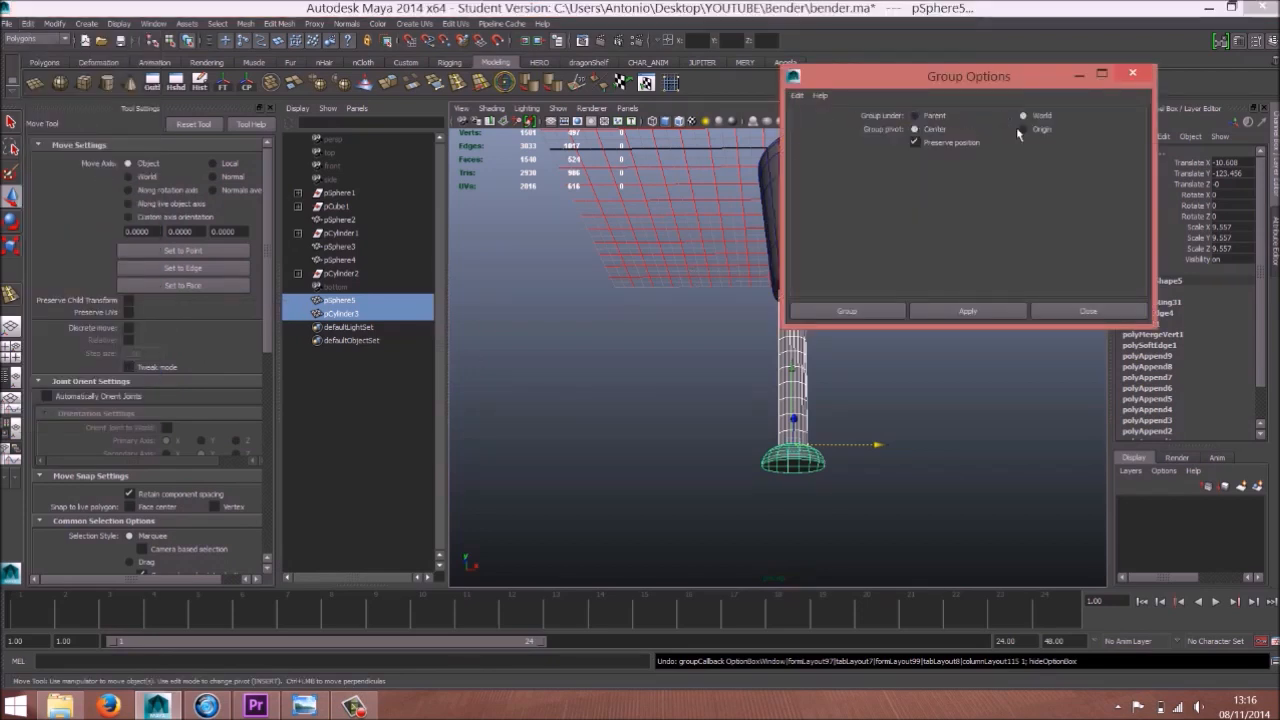
pyautogui.click(885, 313)
pyautogui.keyDown('alt'); pyautogui.moveTo(882, 197); pyautogui.dragTo(799, 278); pyautogui.keyUp('alt')
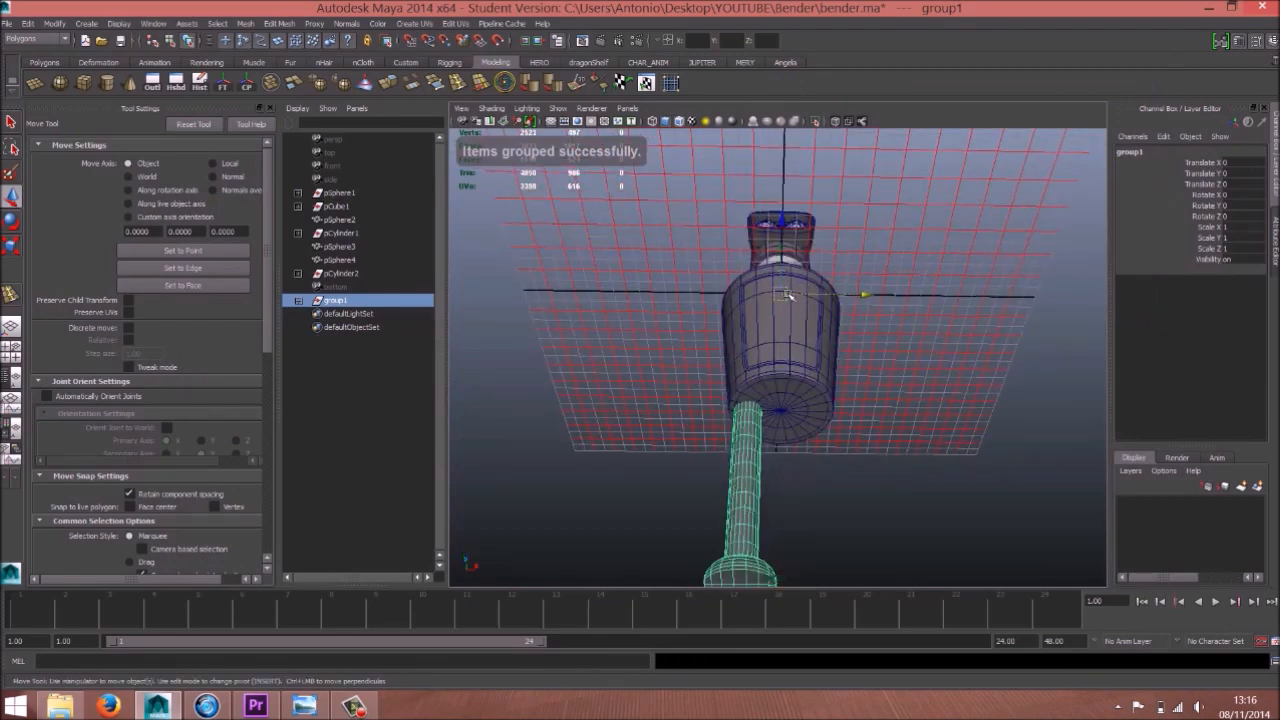
pyautogui.keyDown('alt'); pyautogui.moveTo(786, 414); pyautogui.dragTo(760, 356, button='middle'); pyautogui.keyUp('alt')
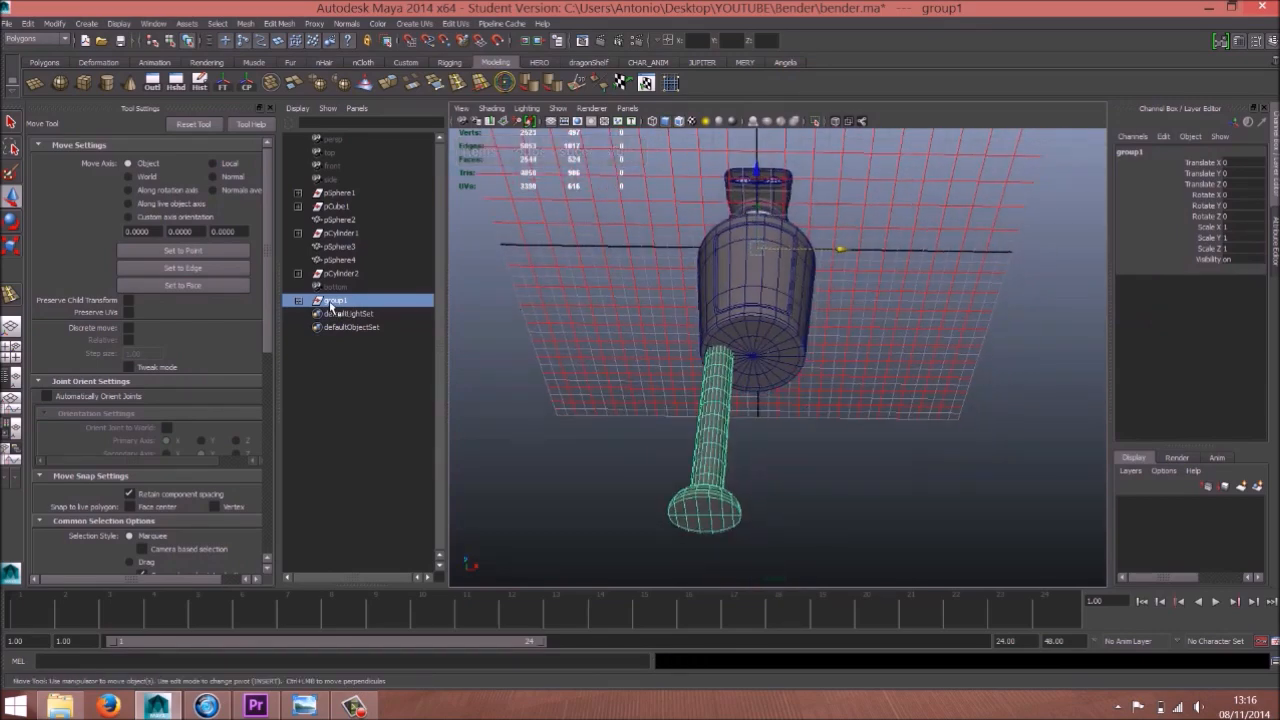
# Duplicate the leg group and mirror the copy to the other side of the torso with a Scale X of -1
pyautogui.hotkey('ctrl', 'g')
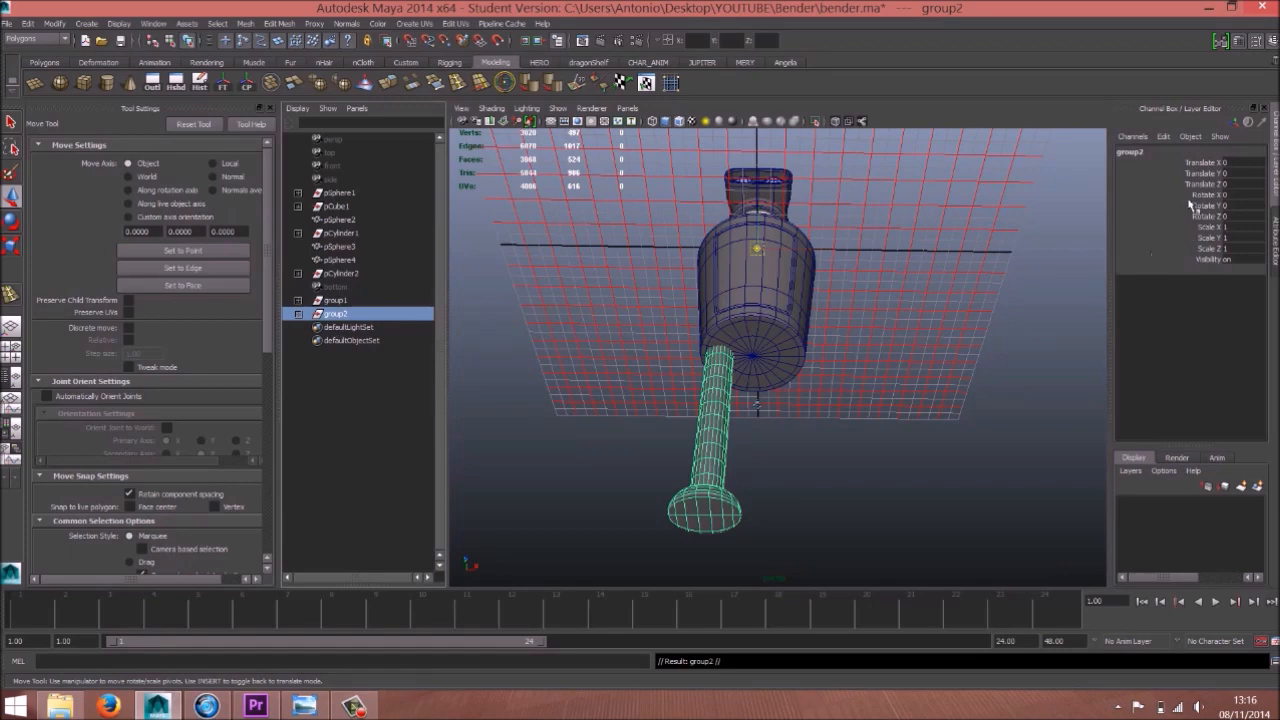
pyautogui.click(1236, 228)
pyautogui.write('-1')
pyautogui.press('Return')
pyautogui.keyDown('alt'); pyautogui.moveTo(804, 344); pyautogui.dragTo(777, 340); pyautogui.keyUp('alt')
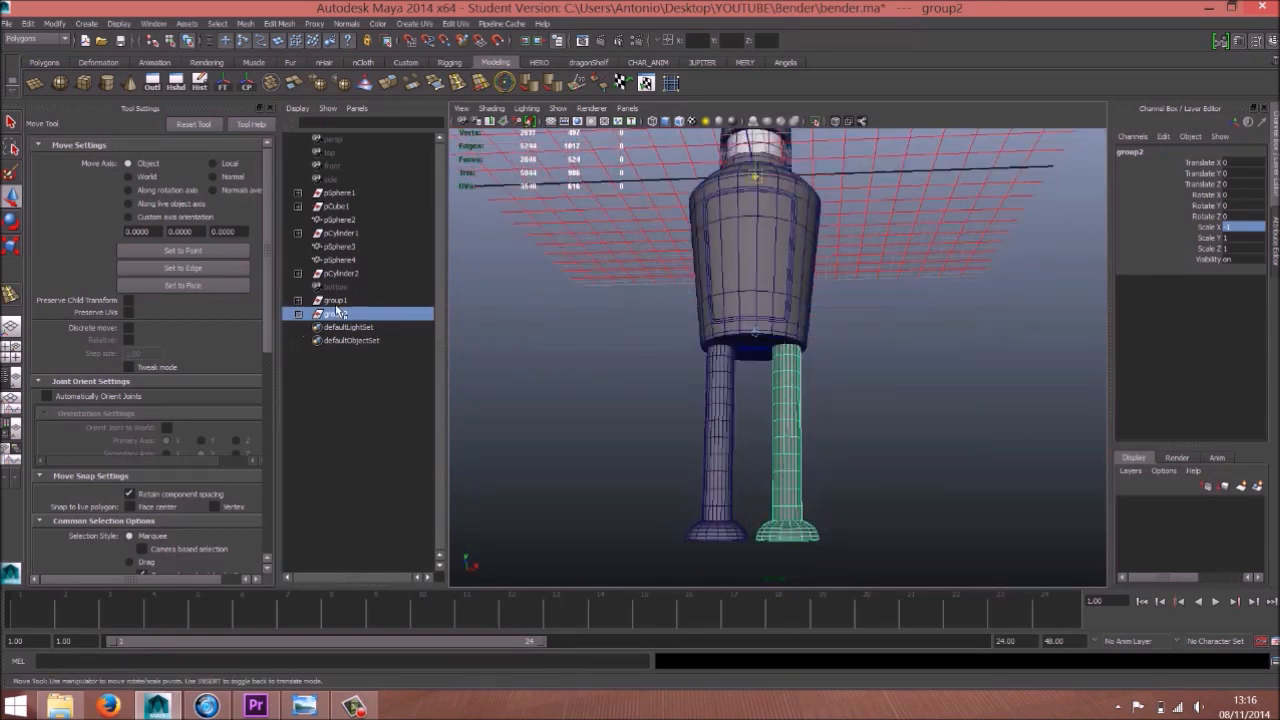
# Unparent the cylinders and feet from both leg groups and delete the two emptied groups
pyautogui.click(299, 314)
pyautogui.click(299, 301)
pyautogui.moveTo(362, 313); pyautogui.dragTo(355, 368)
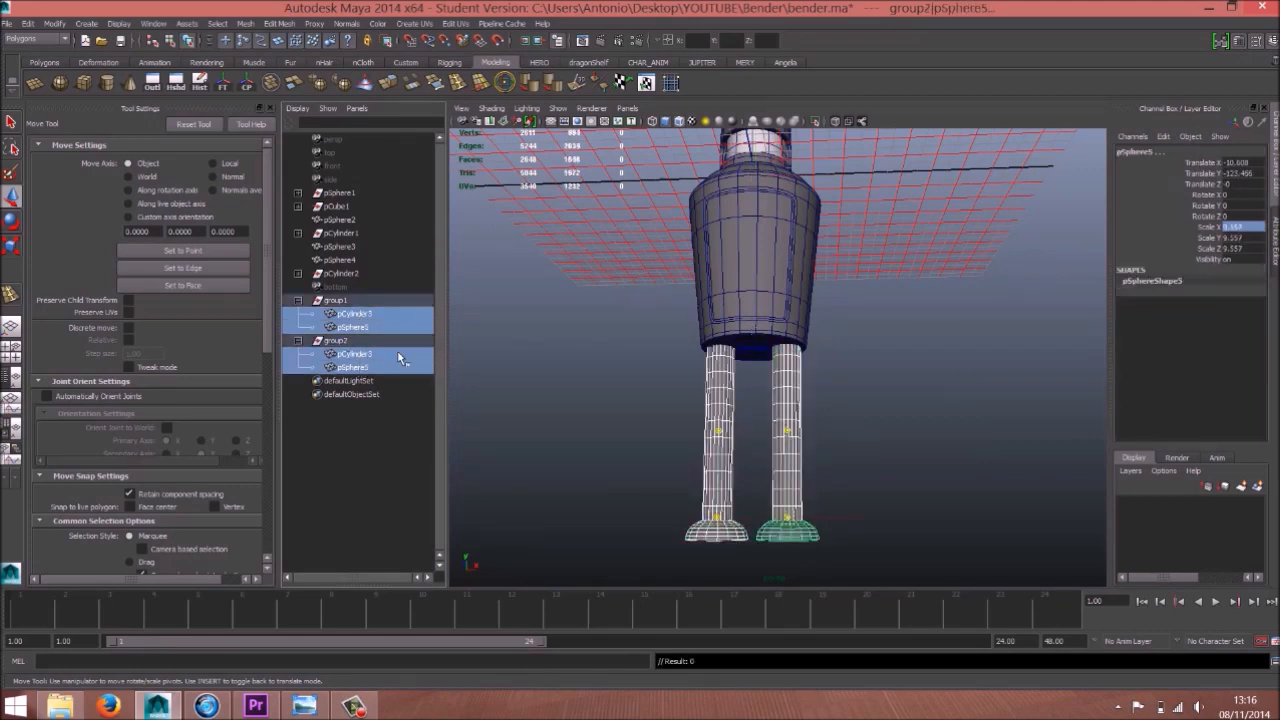
pyautogui.hotkey('shift', 'p')
pyautogui.click(333, 314)
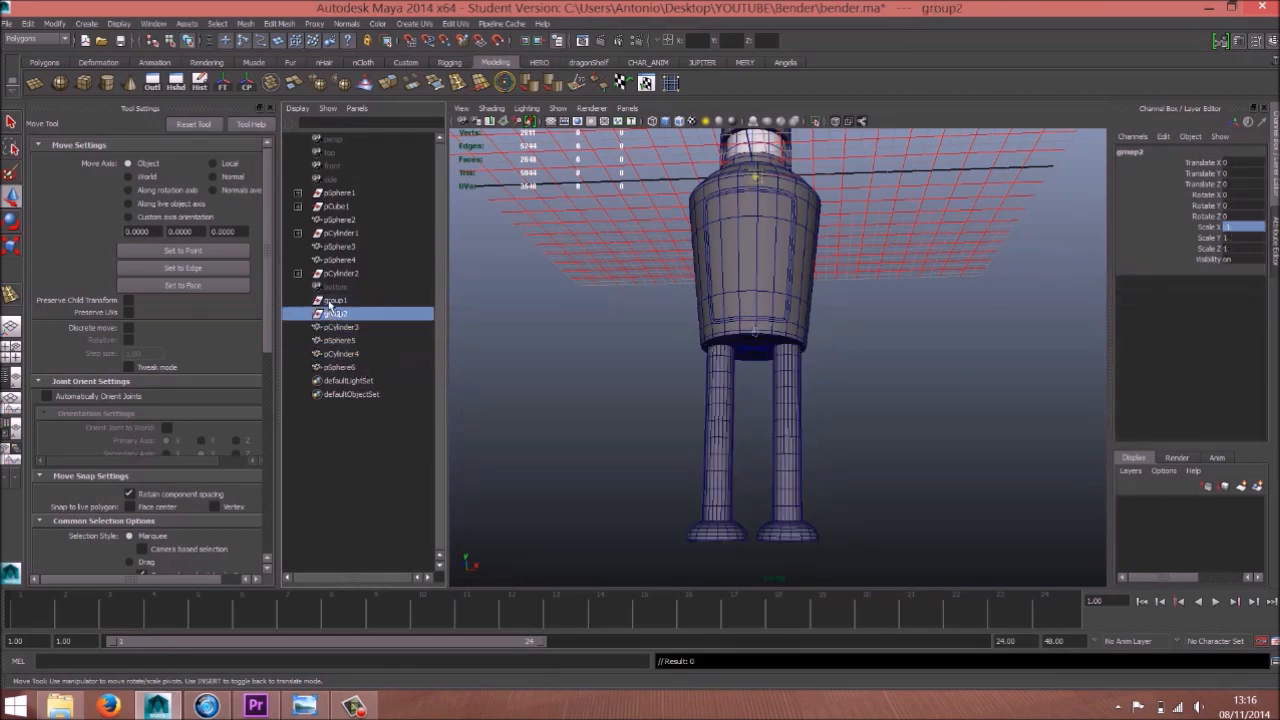
pyautogui.keyDown('ctrl'); pyautogui.click(333, 300); pyautogui.keyUp('ctrl')
pyautogui.press('Delete')
# Freeze the transformations of both leg cylinders and both feet
pyautogui.moveTo(637, 404); pyautogui.dragTo(684, 488)
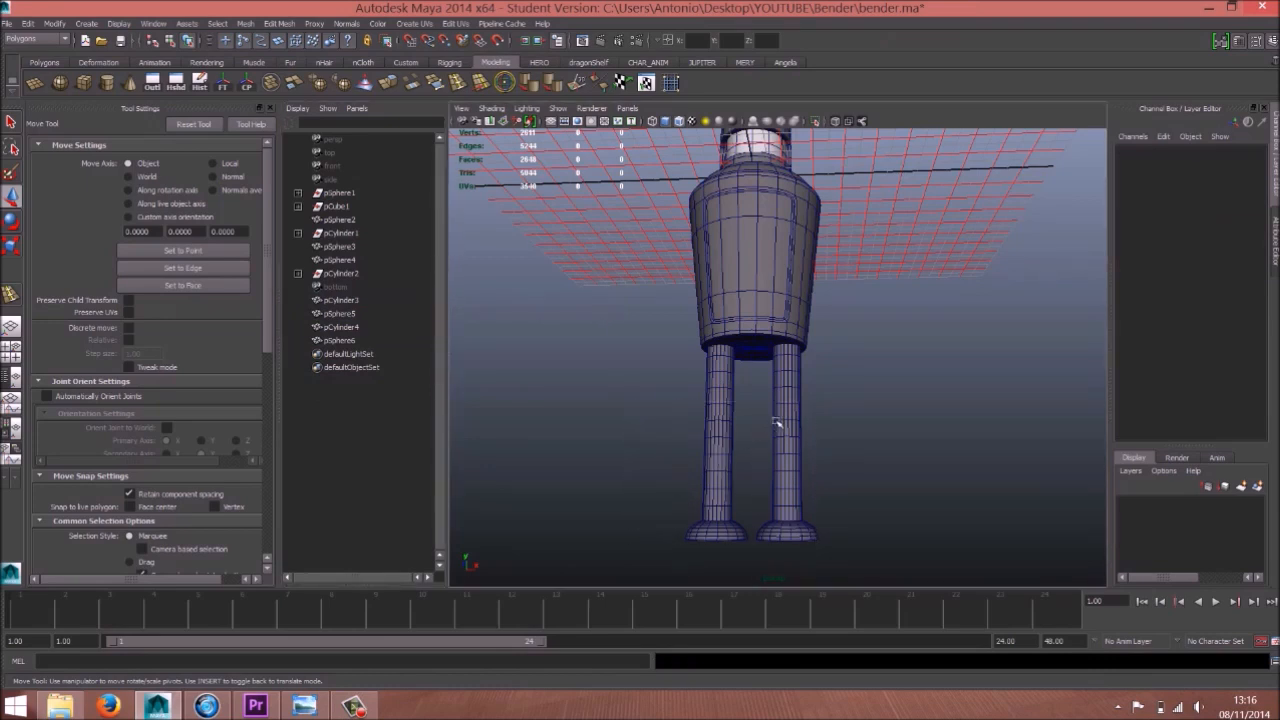
pyautogui.click(778, 423)
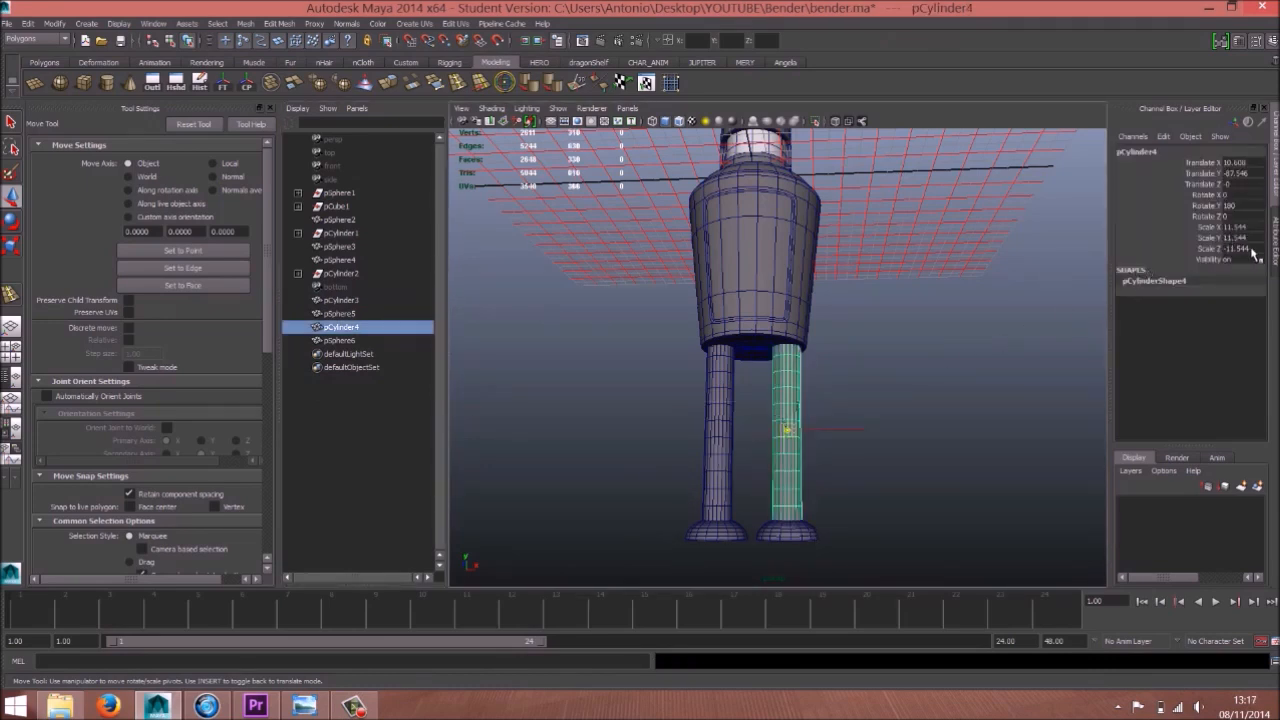
pyautogui.click(799, 524)
pyautogui.moveTo(673, 410); pyautogui.dragTo(891, 536)
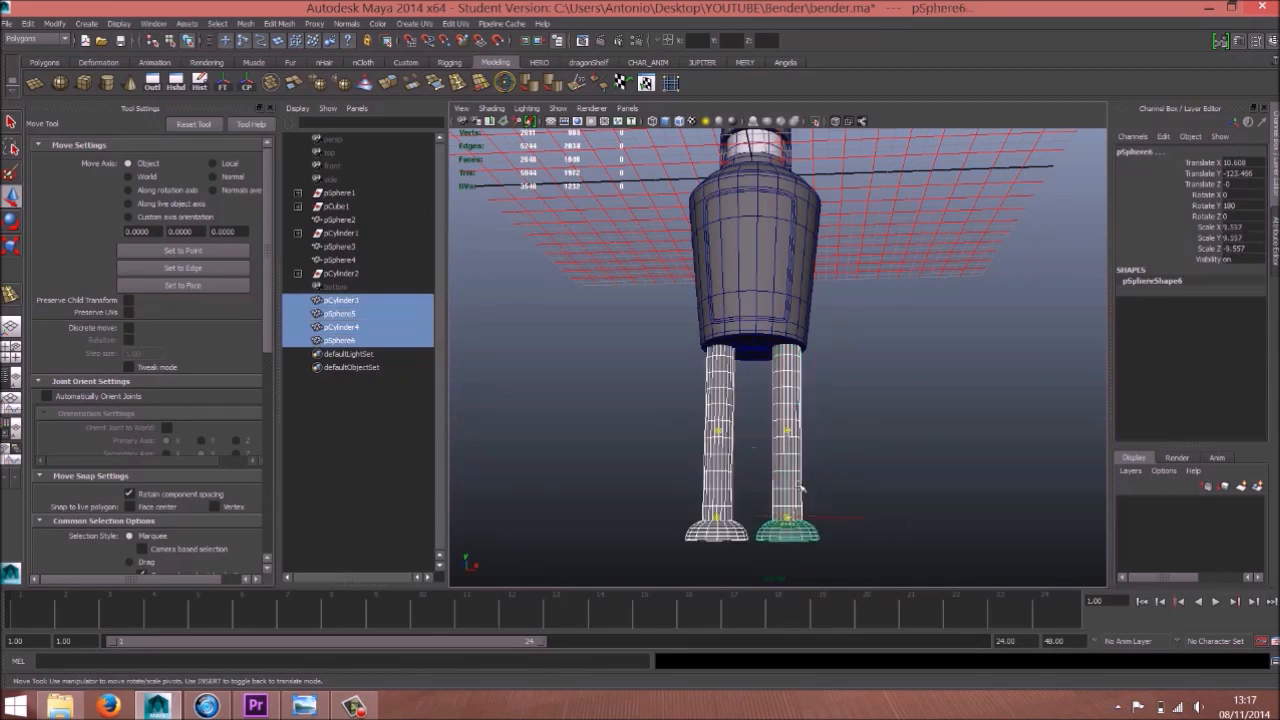
pyautogui.click(224, 84)
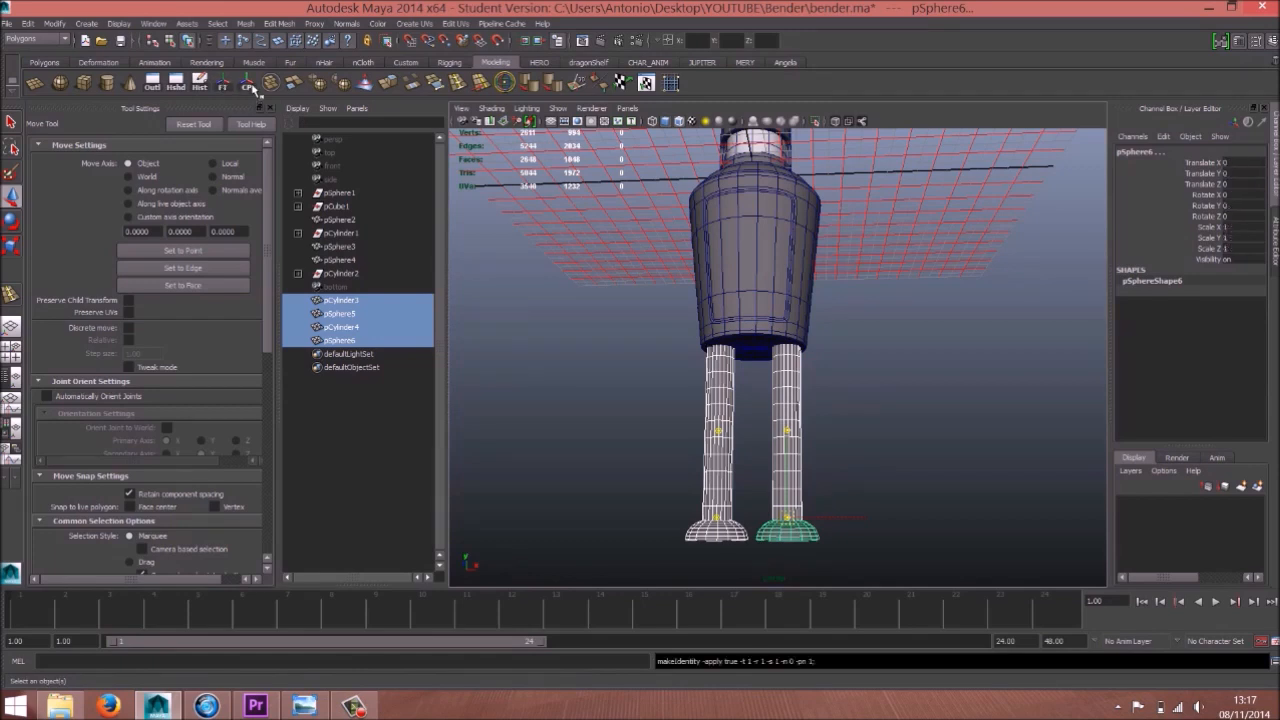
# Center the pivots of both legs and feet and delete their construction history
pyautogui.click(249, 86)
pyautogui.click(28, 23)
pyautogui.moveTo(137, 163)
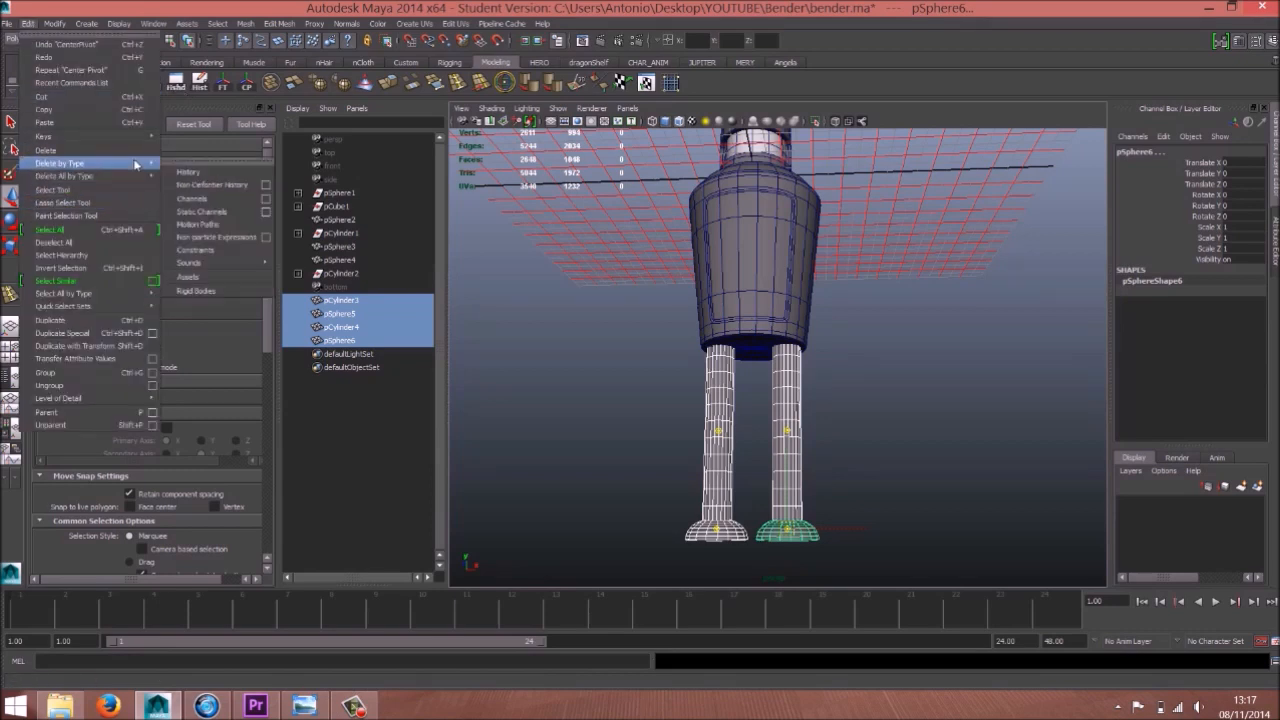
pyautogui.click(201, 172)
pyautogui.click(873, 428)
# Examine the mirrored leg cylinder, its pivot and its fit under the torso from several angles
pyautogui.click(789, 448)
pyautogui.keyDown('alt'); pyautogui.moveTo(860, 463); pyautogui.dragTo(815, 481); pyautogui.keyUp('alt')
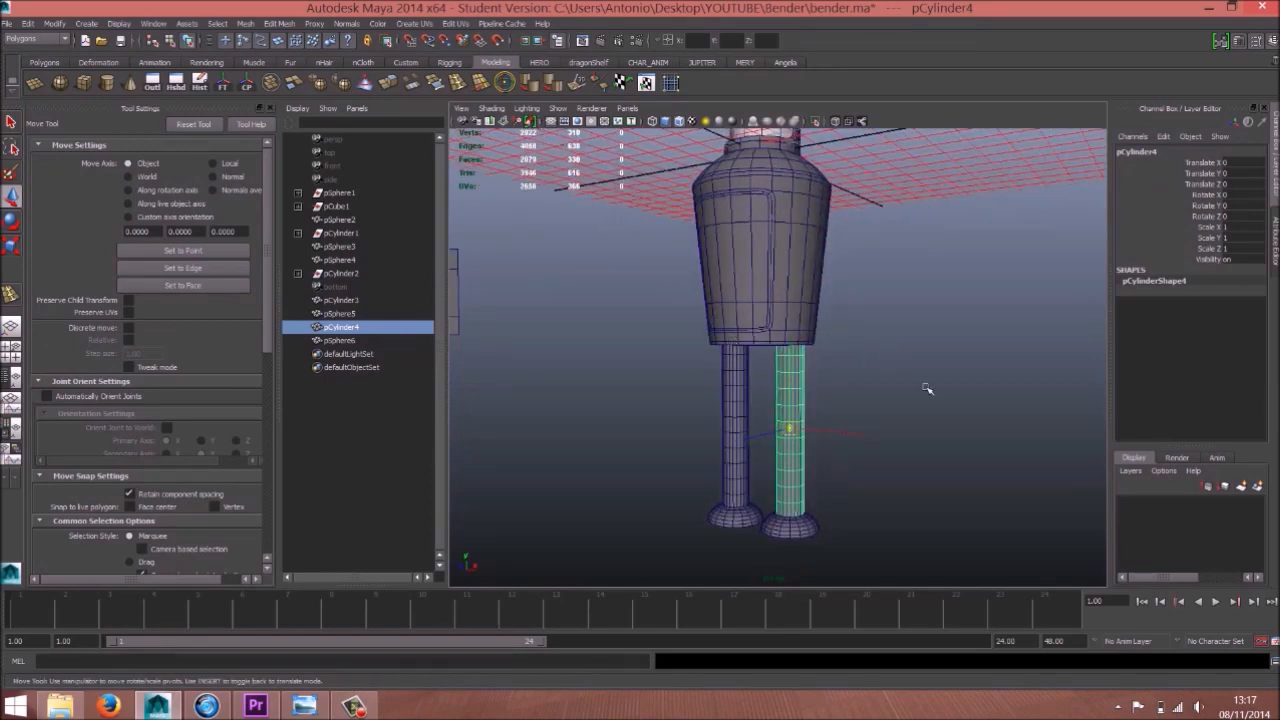
pyautogui.keyDown('alt'); pyautogui.moveTo(645, 430); pyautogui.dragTo(675, 423); pyautogui.keyUp('alt')
pyautogui.press('space')
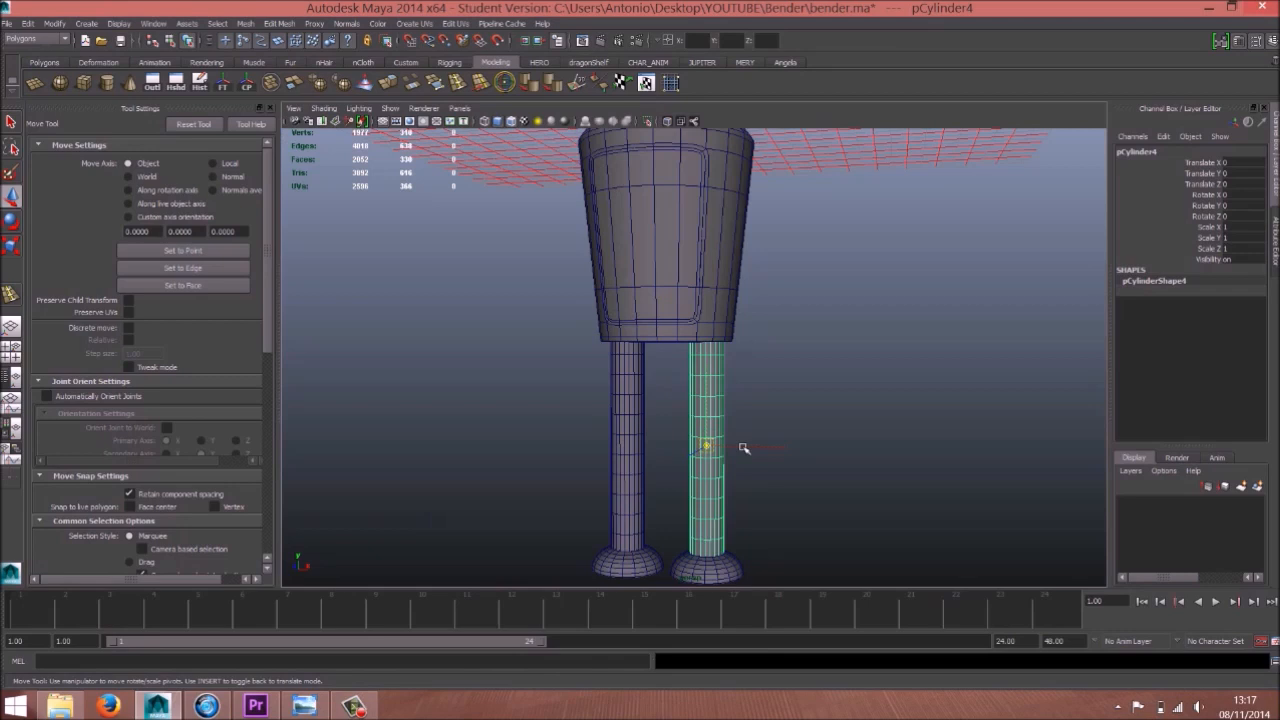
pyautogui.press('Insert')
pyautogui.keyDown('alt'); pyautogui.moveTo(537, 380); pyautogui.dragTo(792, 411); pyautogui.keyUp('alt')
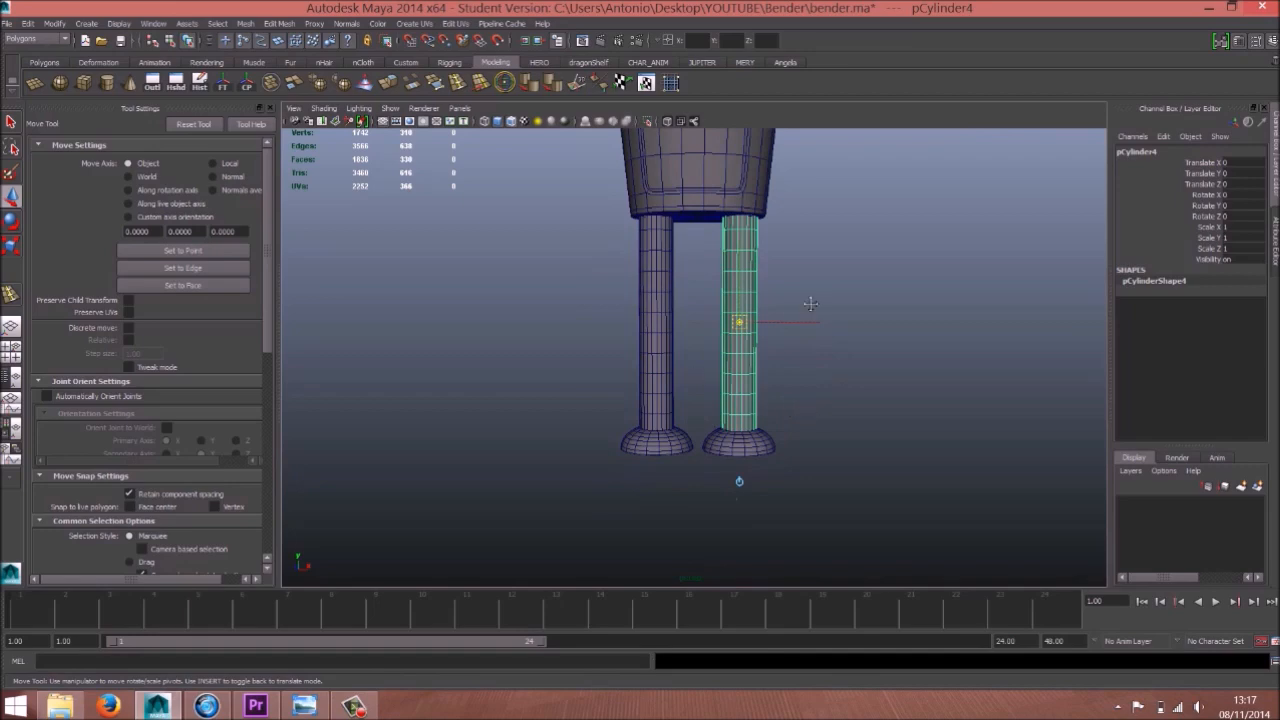
pyautogui.keyDown('alt'); pyautogui.moveTo(810, 303); pyautogui.dragTo(520, 354); pyautogui.keyUp('alt')
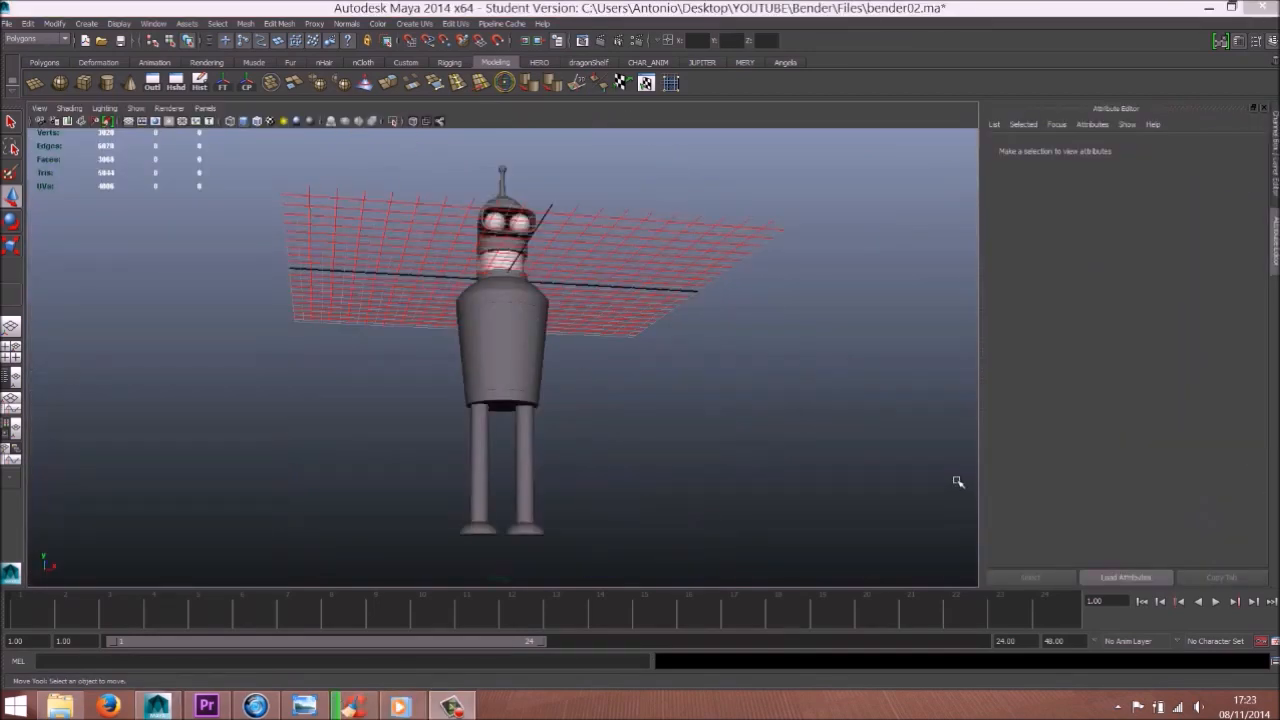
# Hide the viewport grid and bring Bender's torso and head into close view
pyautogui.keyDown('alt'); pyautogui.moveTo(583, 354); pyautogui.dragTo(547, 346); pyautogui.keyUp('alt')
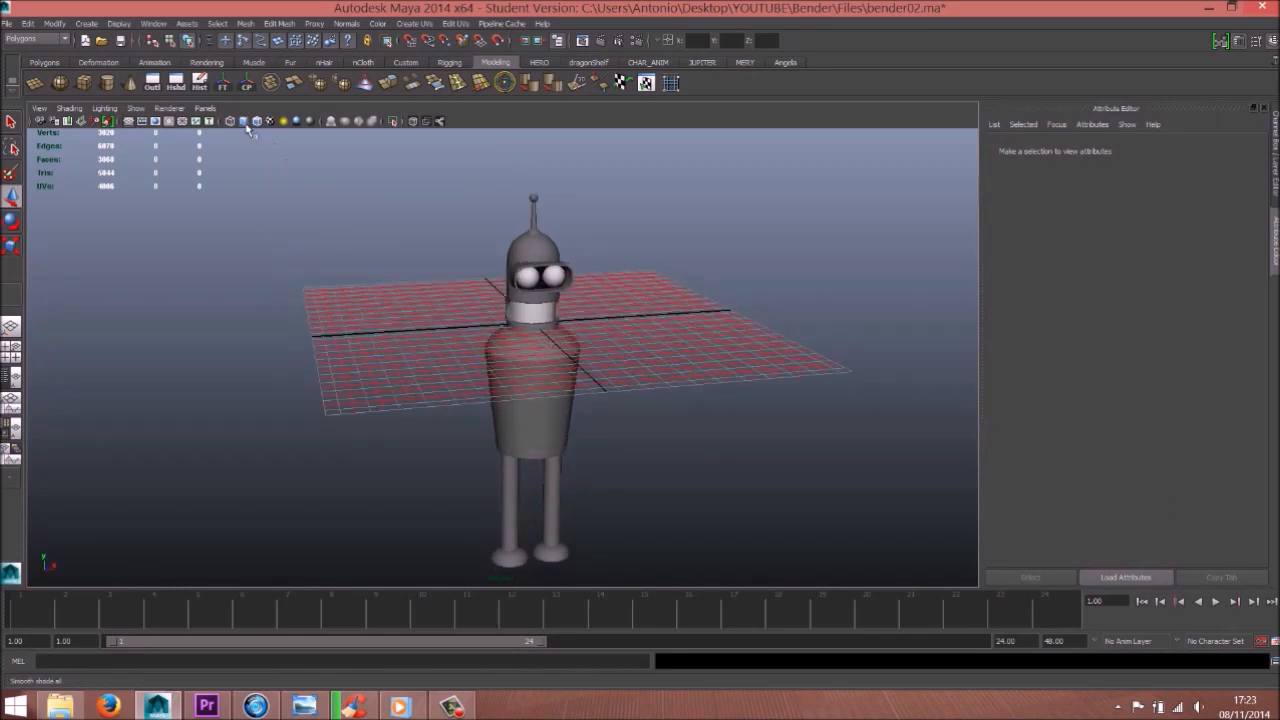
pyautogui.click(128, 121)
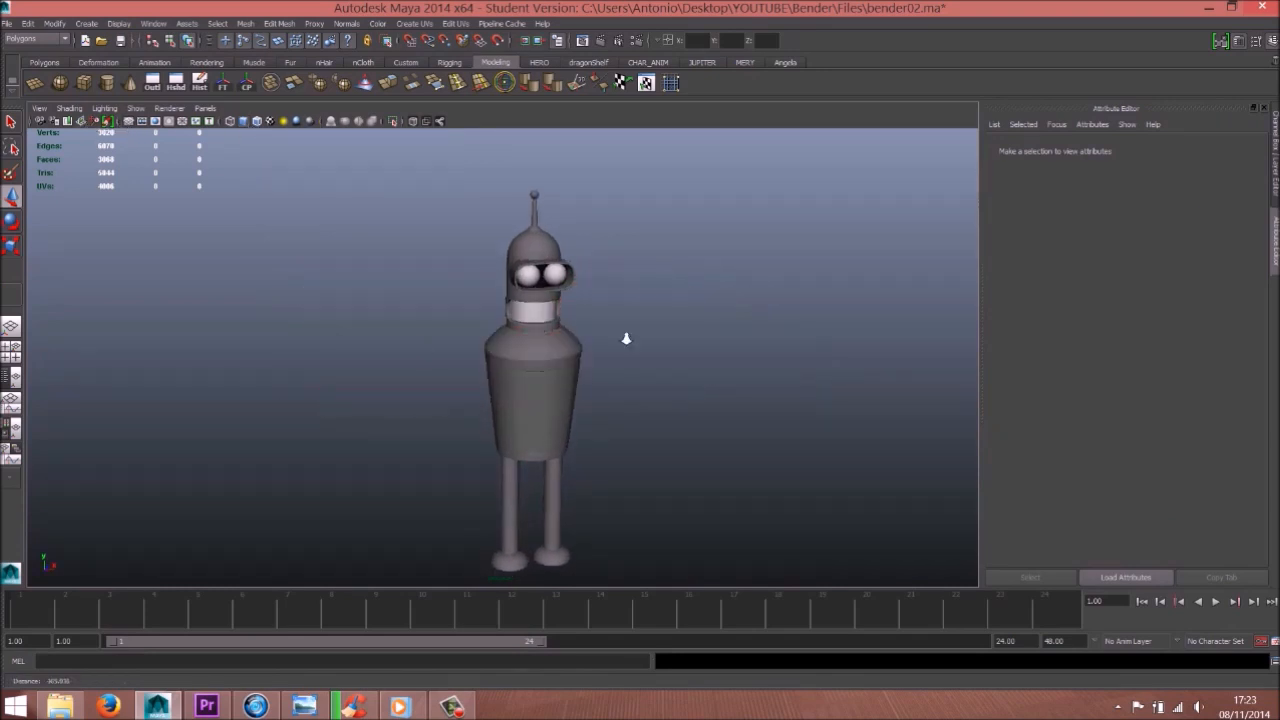
pyautogui.scroll(3, 626, 337)
pyautogui.keyDown('alt'); pyautogui.moveTo(391, 374); pyautogui.dragTo(425, 373); pyautogui.keyUp('alt')
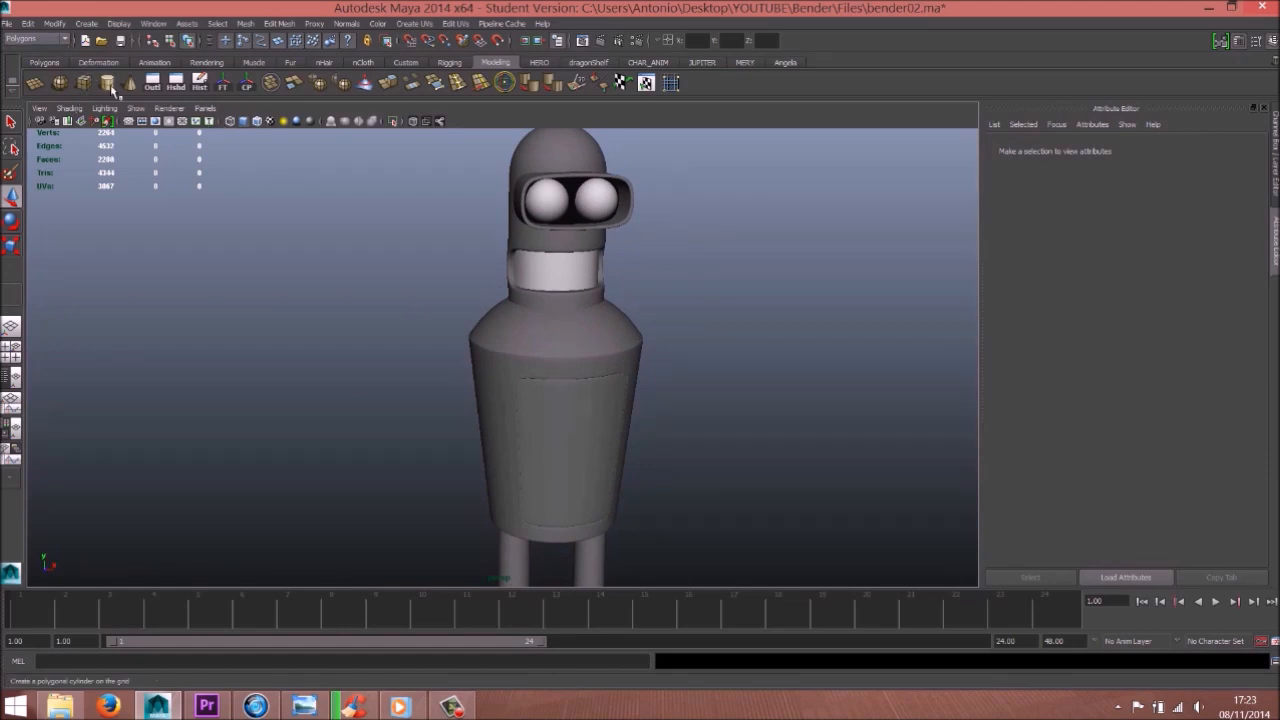
# Create a polygon cylinder for the arm and move it along X out beside the torso
pyautogui.click(108, 84)
pyautogui.scroll(-2, 540, 330)
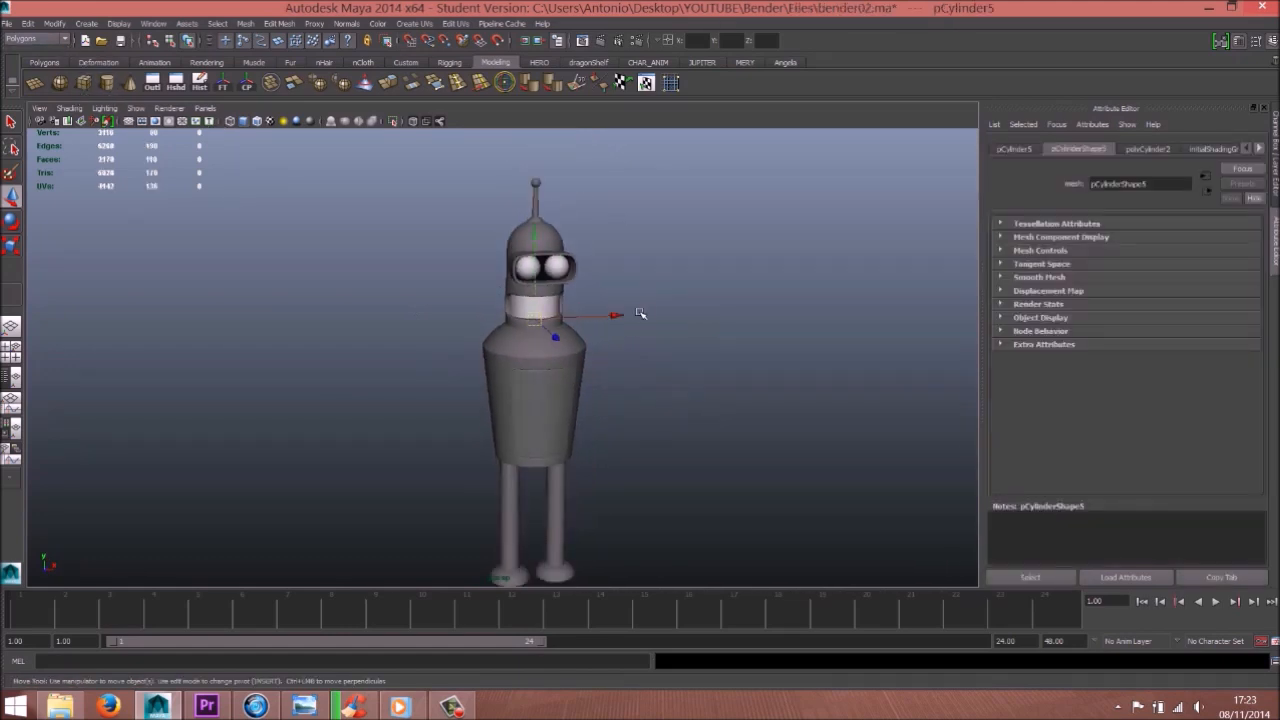
pyautogui.moveTo(616, 314); pyautogui.dragTo(481, 325)
pyautogui.scroll(6, 586, 372)
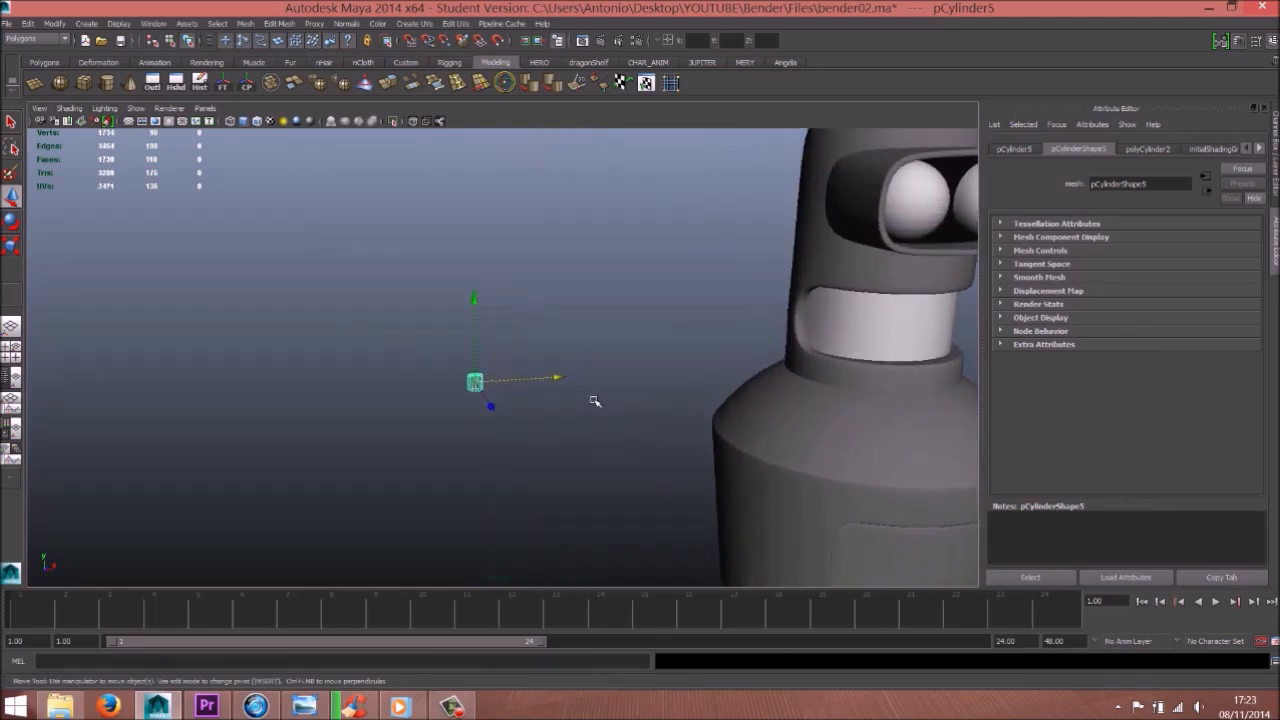
# Rotate the arm cylinder 90 degrees about Z to lie horizontally and lower it to shoulder height
pyautogui.press('e')
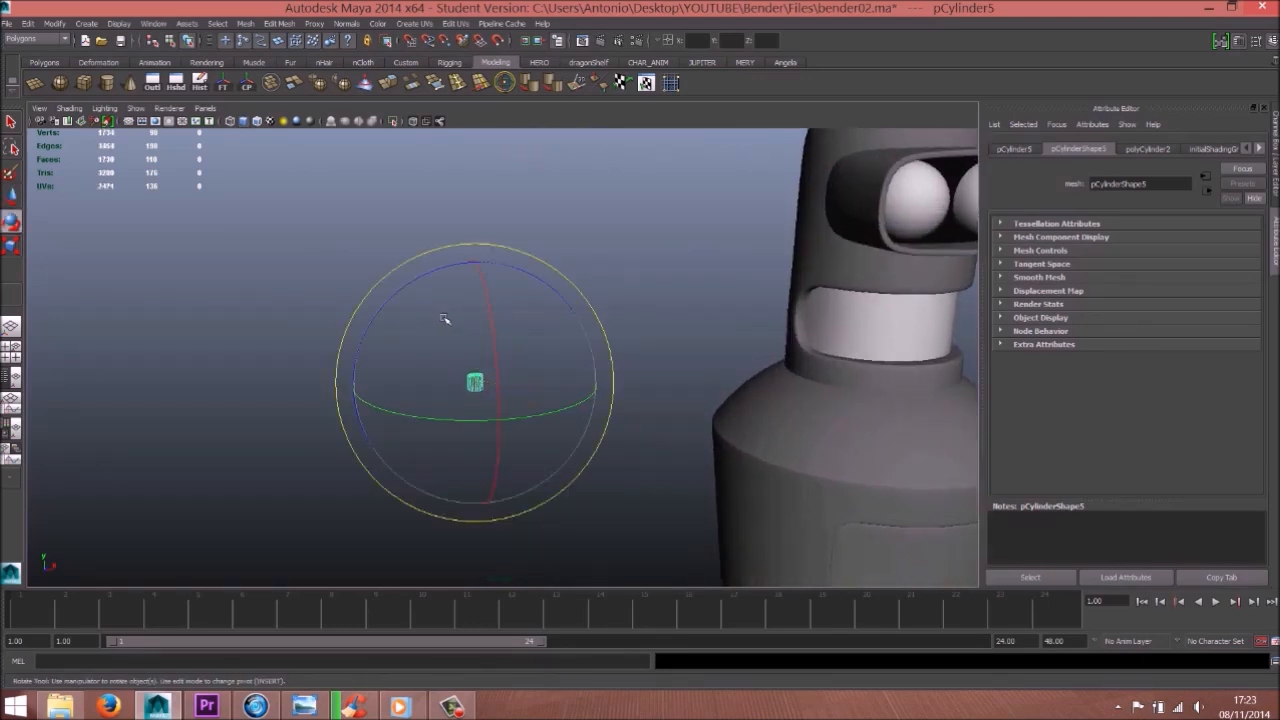
pyautogui.moveTo(434, 271); pyautogui.dragTo(364, 319)
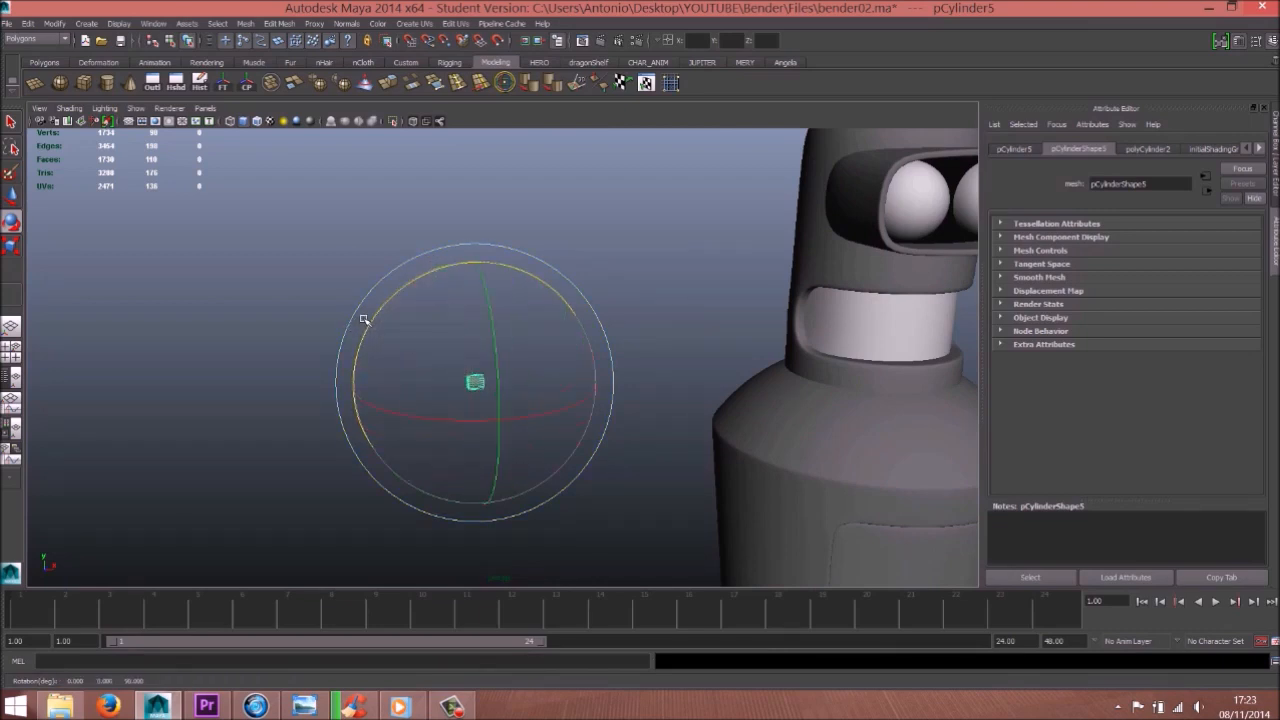
pyautogui.keyDown('alt'); pyautogui.moveTo(436, 407); pyautogui.dragTo(473, 400); pyautogui.keyUp('alt')
pyautogui.press('w')
pyautogui.moveTo(536, 318); pyautogui.dragTo(536, 392)
# Scale the arm cylinder up uniformly and stretch it lengthwise until it nearly spans to the torso
pyautogui.press('r')
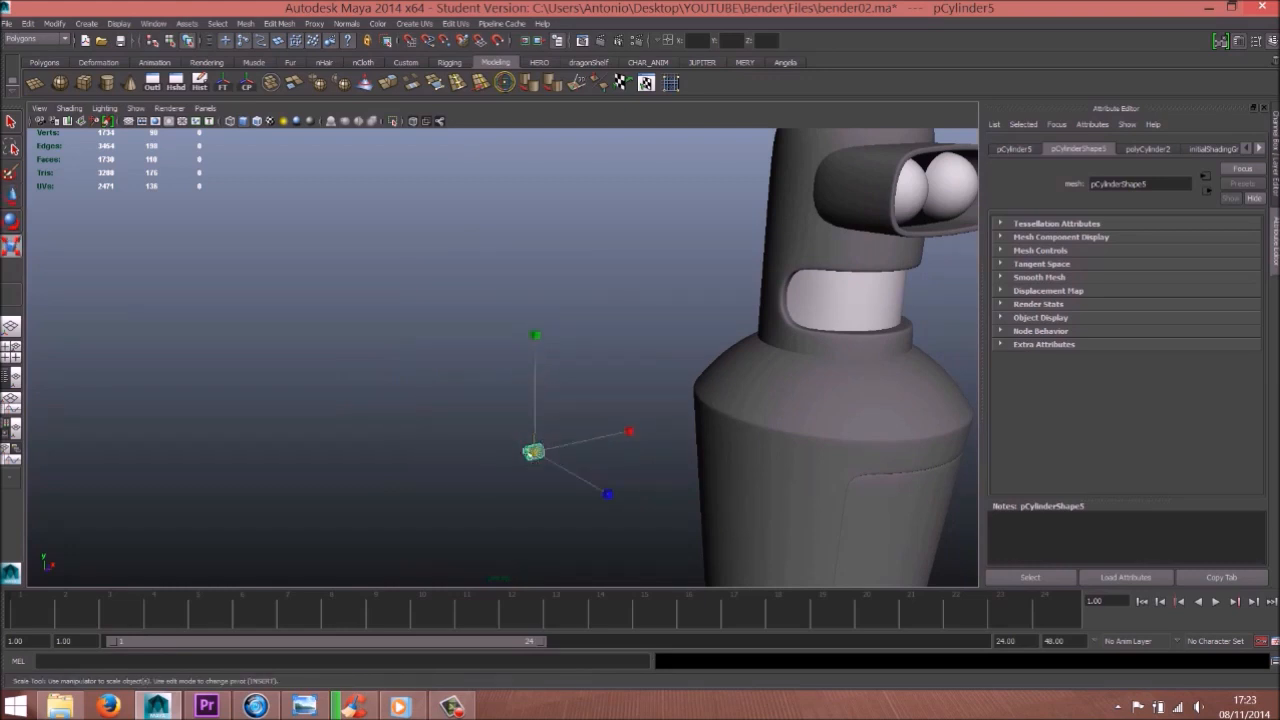
pyautogui.moveTo(534, 452); pyautogui.dragTo(835, 385)
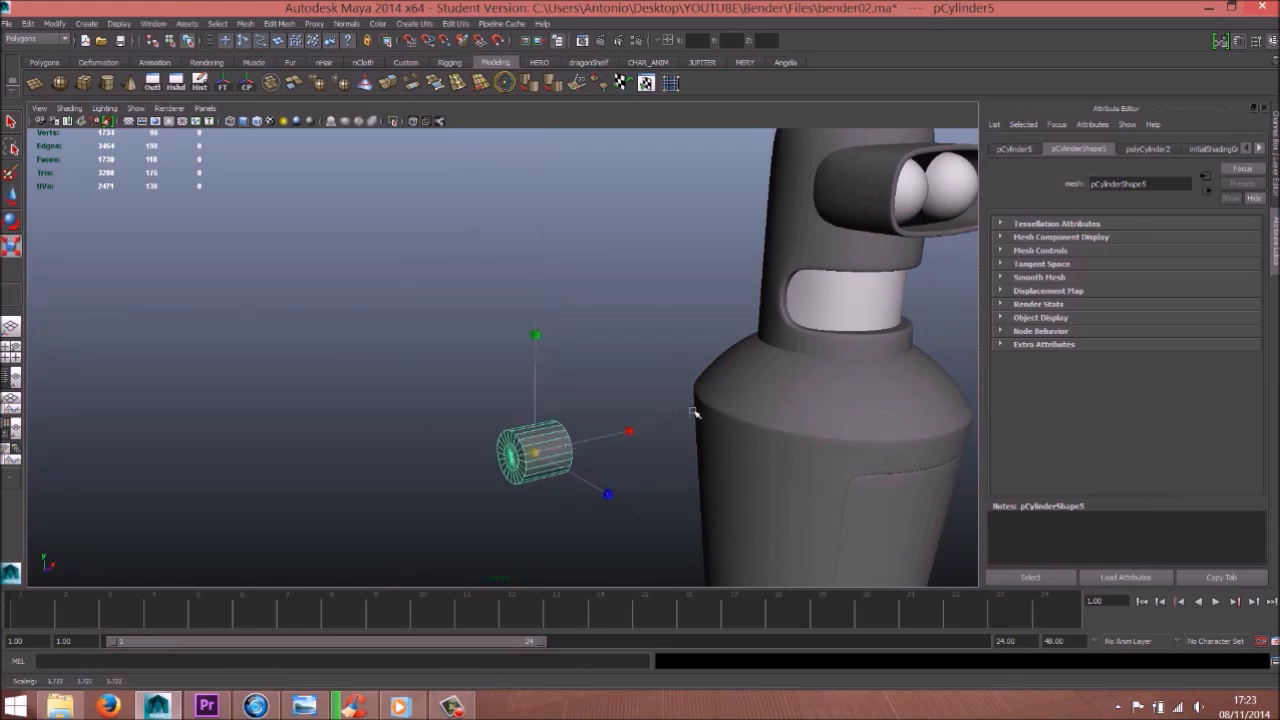
pyautogui.moveTo(632, 430); pyautogui.dragTo(1034, 337)
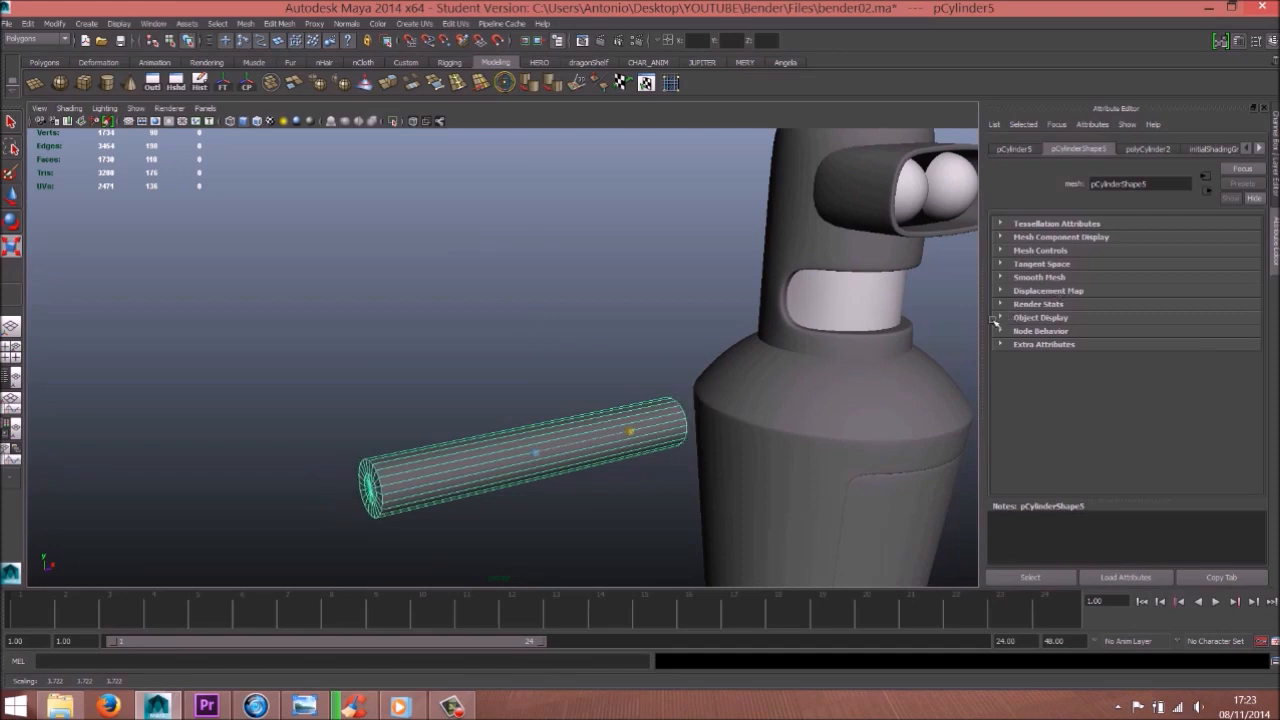
# Move the arm cylinder so its inner end sinks into the side of the torso just below the shoulder
pyautogui.press('w')
pyautogui.keyDown('alt'); pyautogui.moveTo(697, 412); pyautogui.dragTo(699, 320, button='middle'); pyautogui.keyUp('alt')
pyautogui.moveTo(547, 281); pyautogui.dragTo(547, 316)
pyautogui.moveTo(478, 394); pyautogui.dragTo(596, 383)
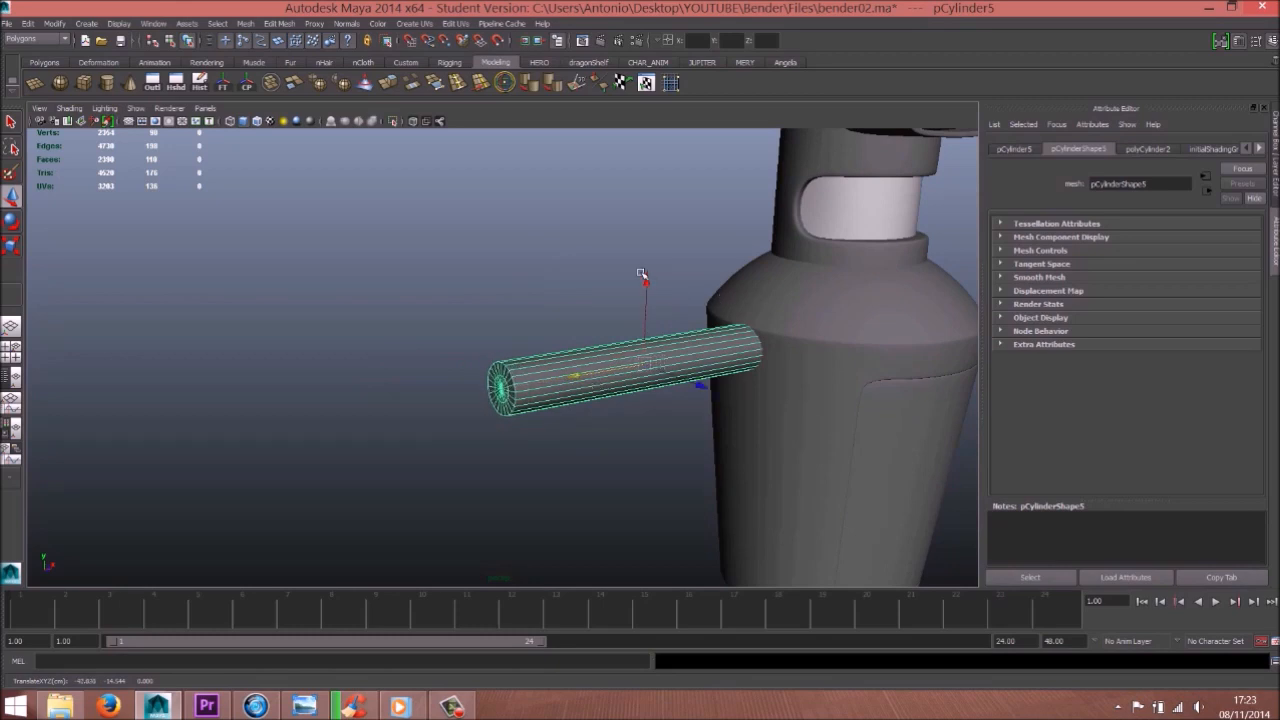
pyautogui.moveTo(646, 284); pyautogui.dragTo(647, 296)
# Lengthen the arm cylinder slightly and adjust its height against the shoulder
pyautogui.keyDown('alt'); pyautogui.moveTo(620, 305); pyautogui.dragTo(357, 340, button='right'); pyautogui.keyUp('alt')
pyautogui.moveTo(590, 350)
pyautogui.keyDown('alt'); pyautogui.mouseDown()
pyautogui.moveTo(509, 346)
pyautogui.moveTo(603, 344)
pyautogui.mouseUp(); pyautogui.keyUp('alt')
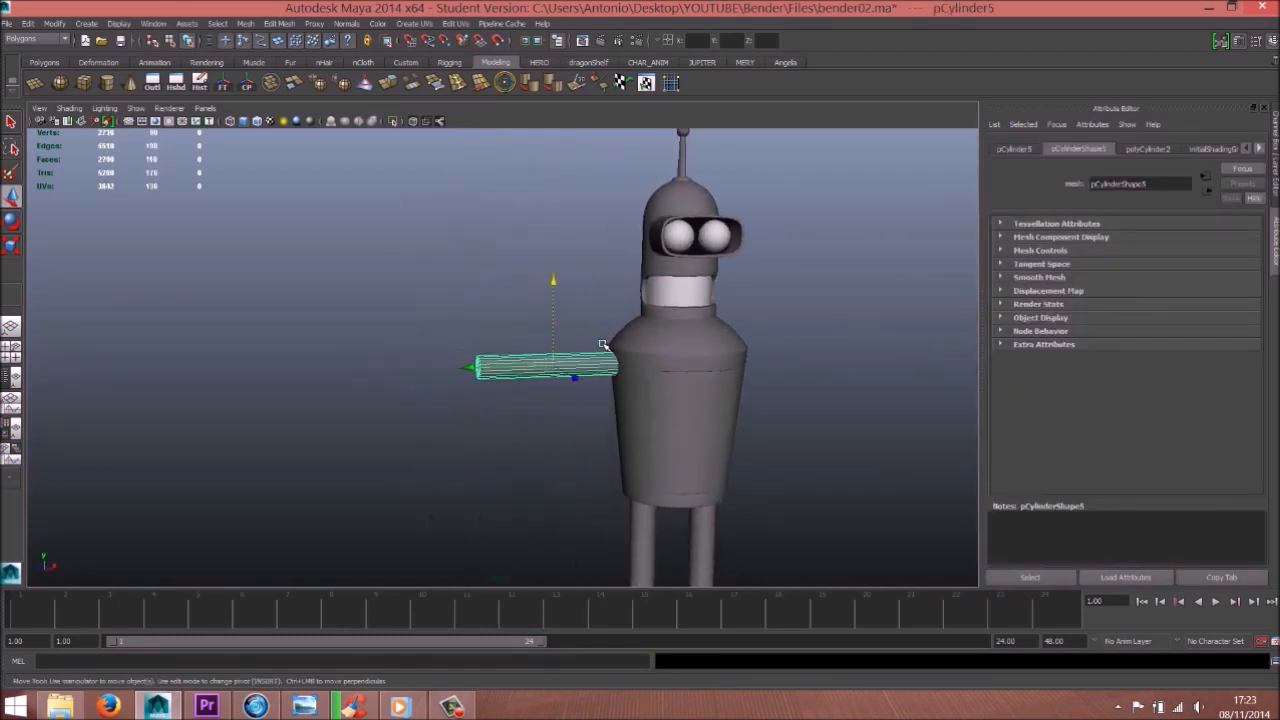
pyautogui.press('r')
pyautogui.moveTo(677, 363); pyautogui.dragTo(685, 363, button='middle')
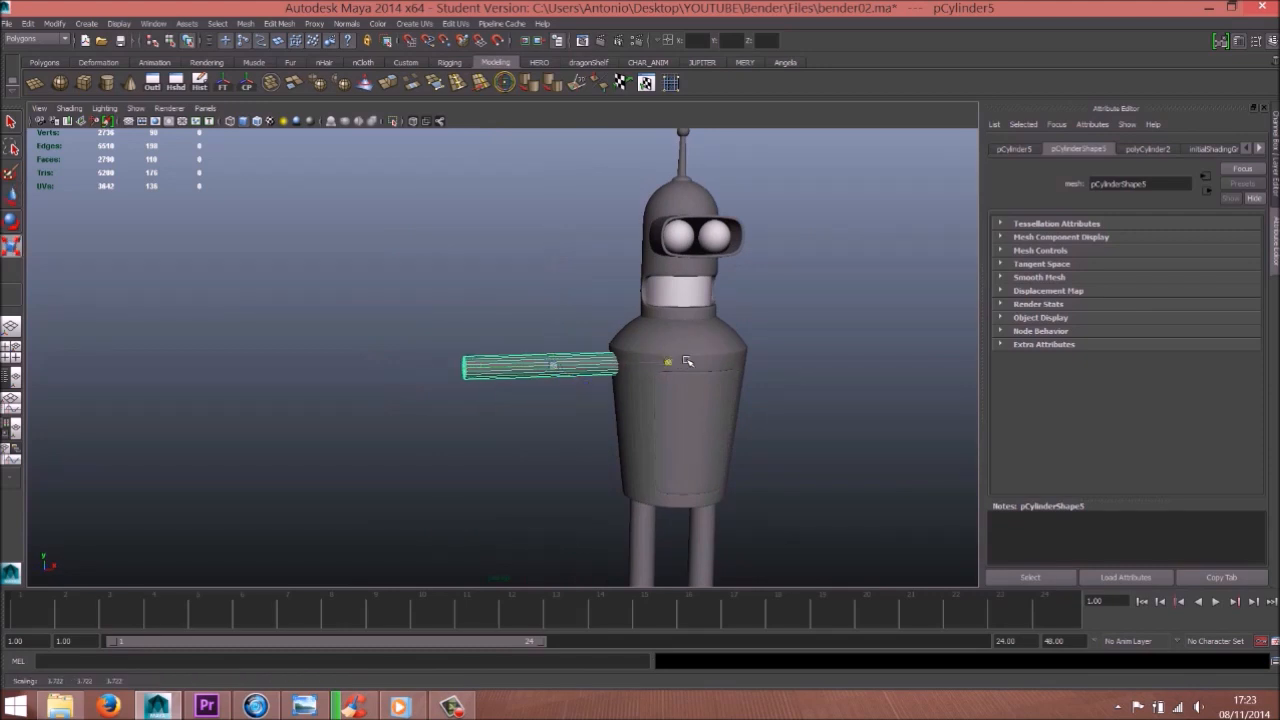
pyautogui.press('w')
pyautogui.press('space')
pyautogui.moveTo(618, 300); pyautogui.dragTo(616, 325)
# Examine the arm's thickness, length and placement against the whole figure from the front
pyautogui.keyDown('alt'); pyautogui.moveTo(706, 337); pyautogui.dragTo(590, 310, button='right'); pyautogui.keyUp('alt')
pyautogui.keyDown('alt'); pyautogui.moveTo(395, 244); pyautogui.dragTo(580, 440, button='middle'); pyautogui.keyUp('alt')
pyautogui.press('f')
pyautogui.keyDown('alt'); pyautogui.moveTo(300, 284); pyautogui.dragTo(160, 285, button='right'); pyautogui.keyUp('alt')
pyautogui.keyDown('alt'); pyautogui.moveTo(643, 291); pyautogui.dragTo(540, 300, button='right'); pyautogui.keyUp('alt')
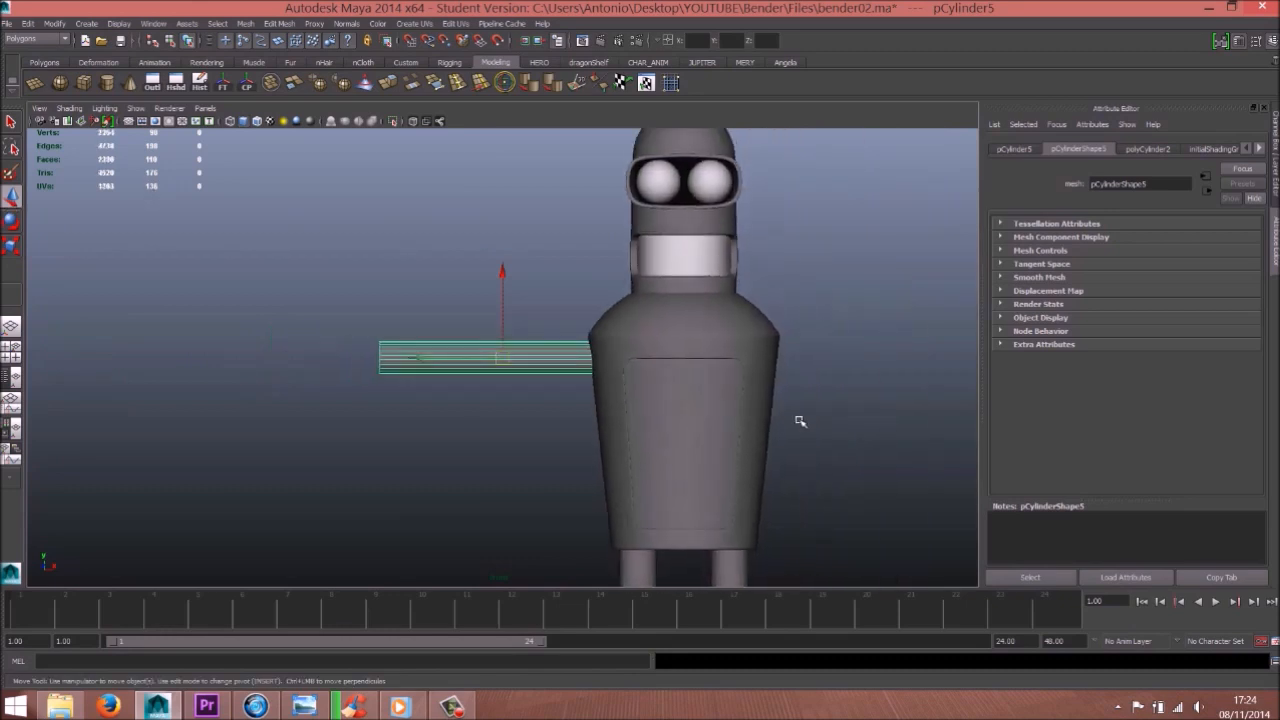
pyautogui.keyDown('alt'); pyautogui.moveTo(714, 374); pyautogui.dragTo(635, 326, button='middle'); pyautogui.keyUp('alt')
pyautogui.keyDown('alt'); pyautogui.moveTo(700, 322); pyautogui.dragTo(605, 325, button='right'); pyautogui.keyUp('alt')
pyautogui.keyDown('alt'); pyautogui.moveTo(560, 370); pyautogui.dragTo(554, 307, button='middle'); pyautogui.keyUp('alt')
pyautogui.click(716, 311)
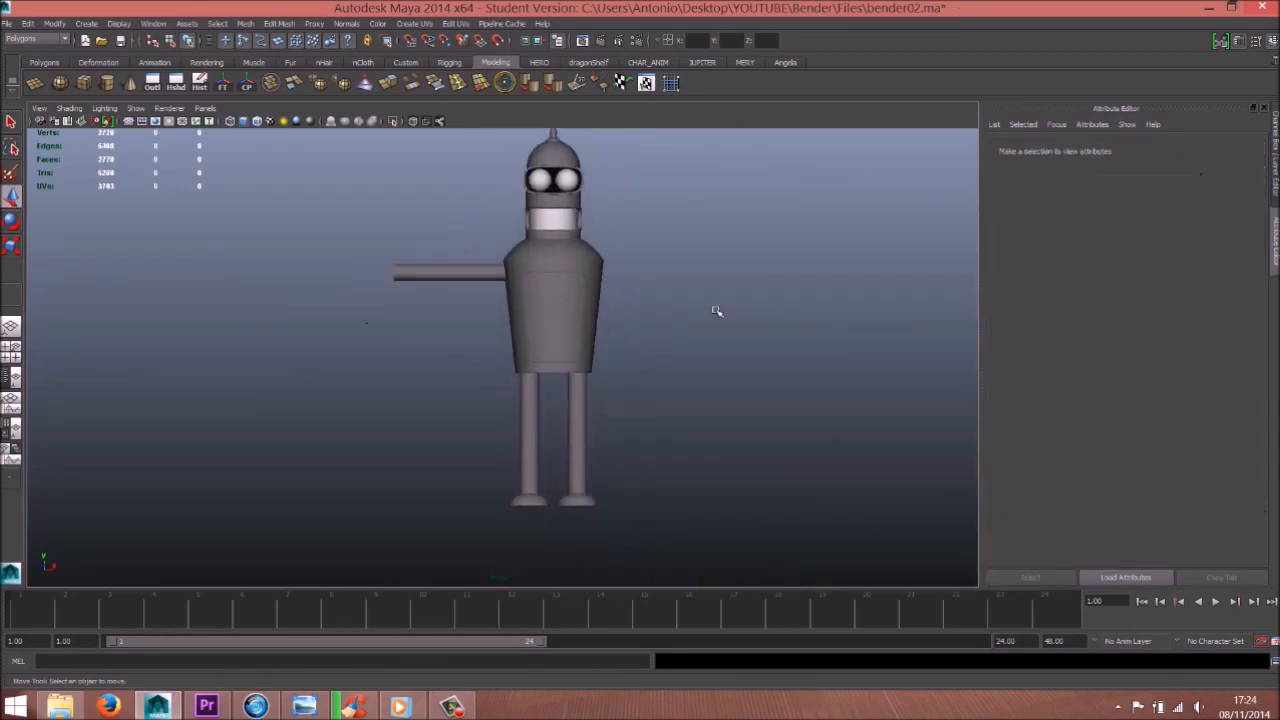
# Scale the arm cylinder down slightly and switch to the bender.jpg reference in Windows Photo Viewer
pyautogui.click(470, 268)
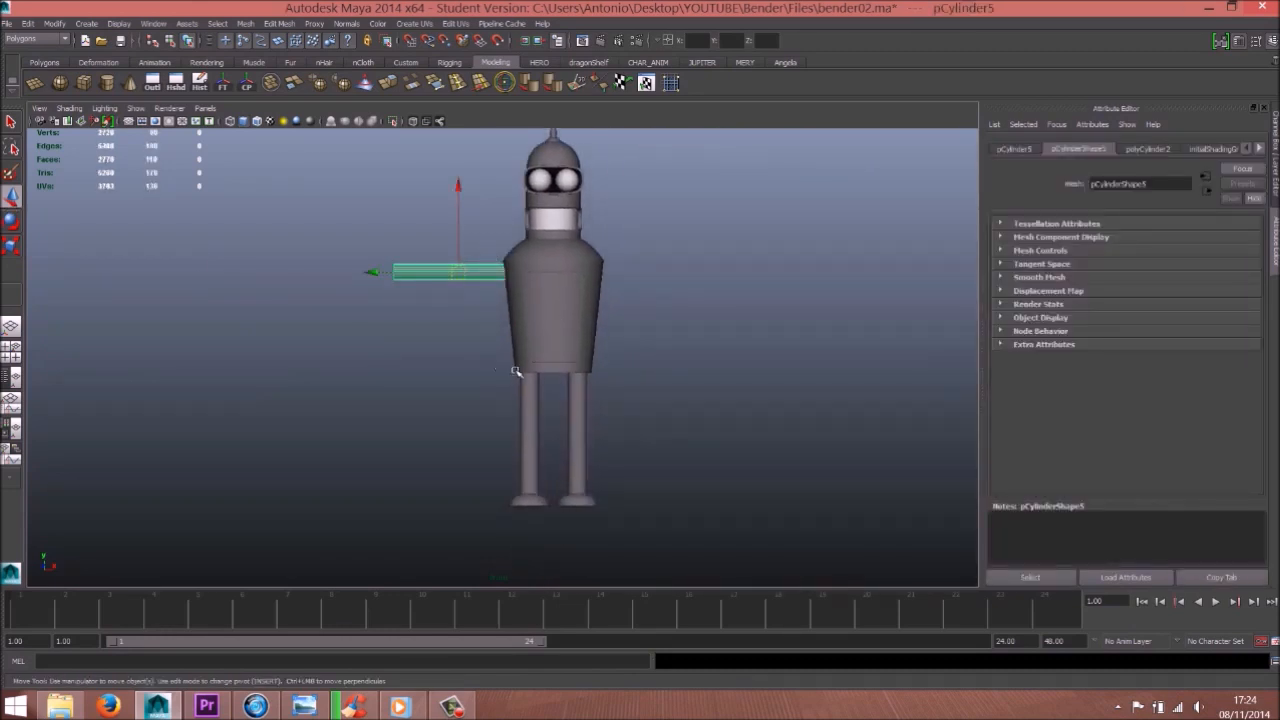
pyautogui.press('r')
pyautogui.moveTo(460, 275); pyautogui.dragTo(449, 273)
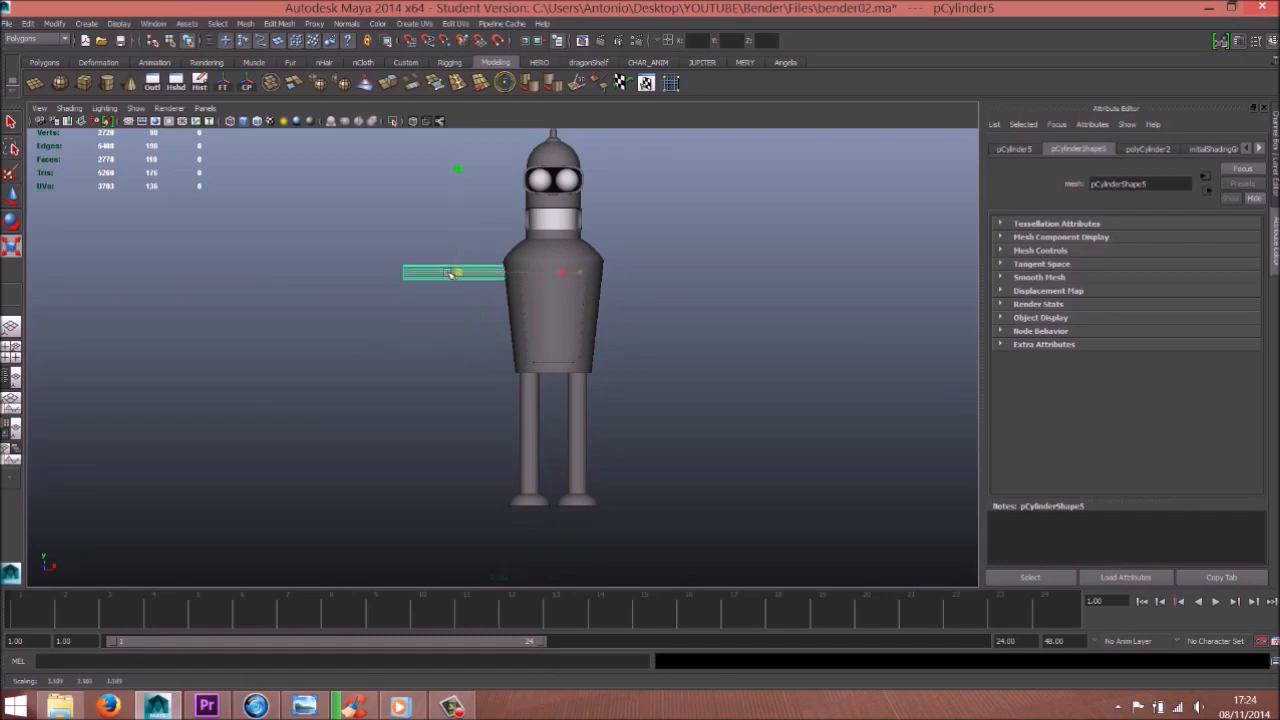
pyautogui.click(305, 706)
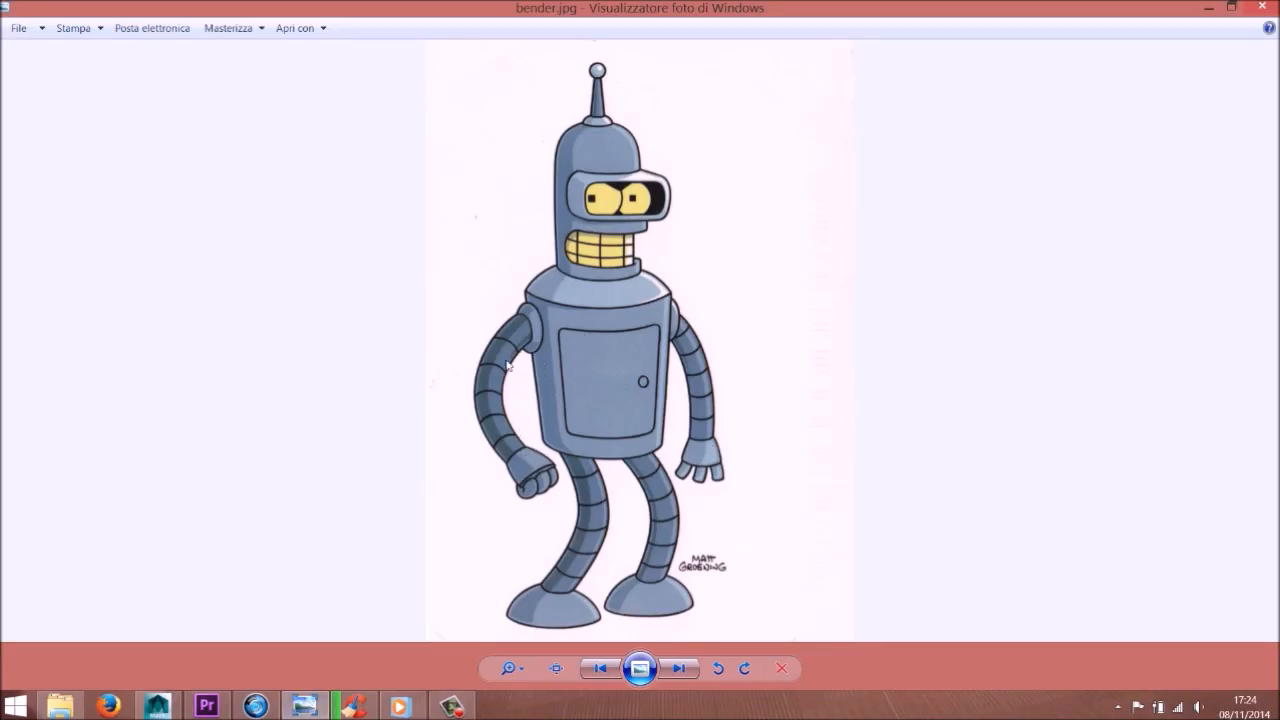
# Switch back to Maya, lengthen the arm cylinder slightly and move it outward from the torso
pyautogui.click(1208, 6)
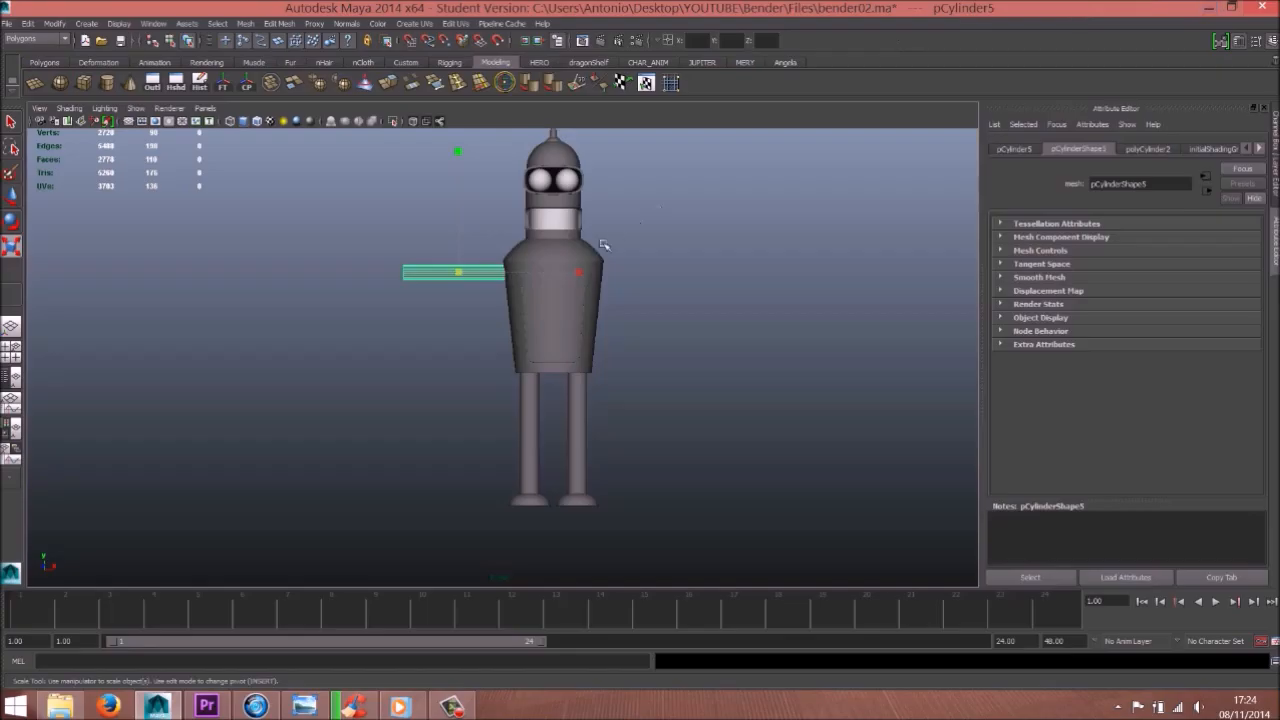
pyautogui.moveTo(580, 270); pyautogui.dragTo(596, 271)
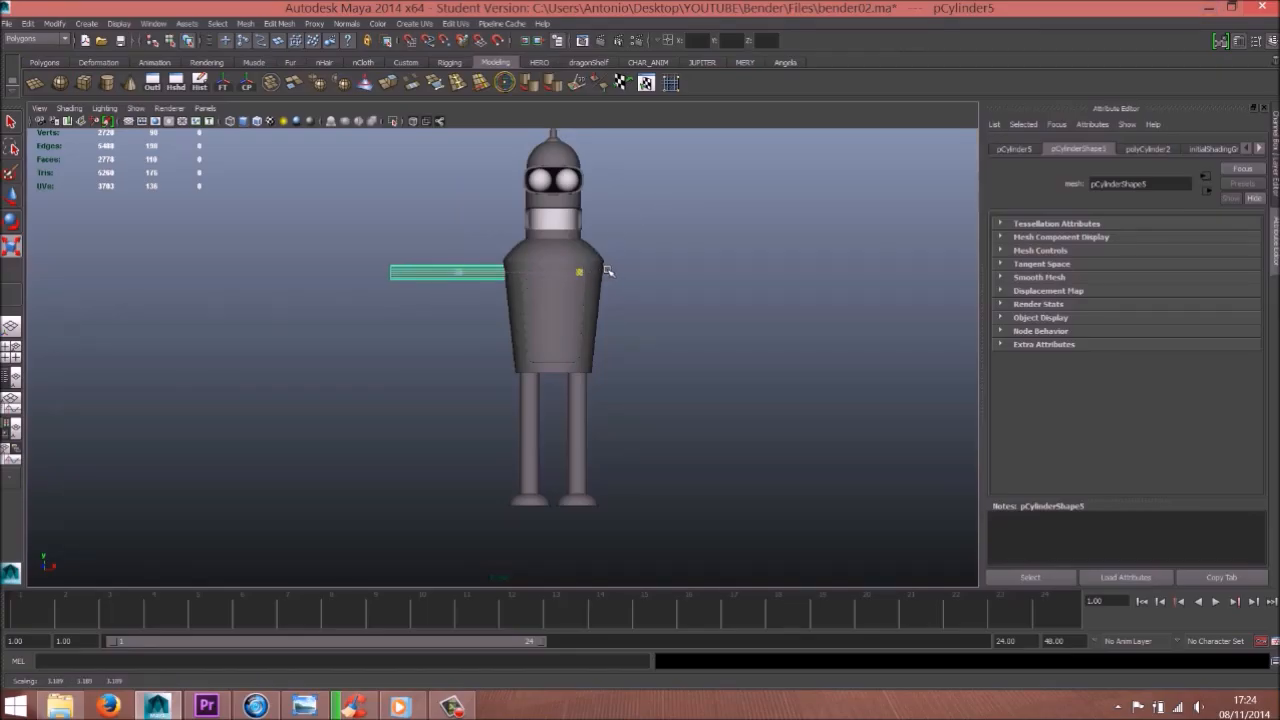
pyautogui.press('w')
pyautogui.moveTo(371, 275)
pyautogui.mouseDown()
pyautogui.moveTo(334, 271)
pyautogui.moveTo(356, 271)
pyautogui.mouseUp()
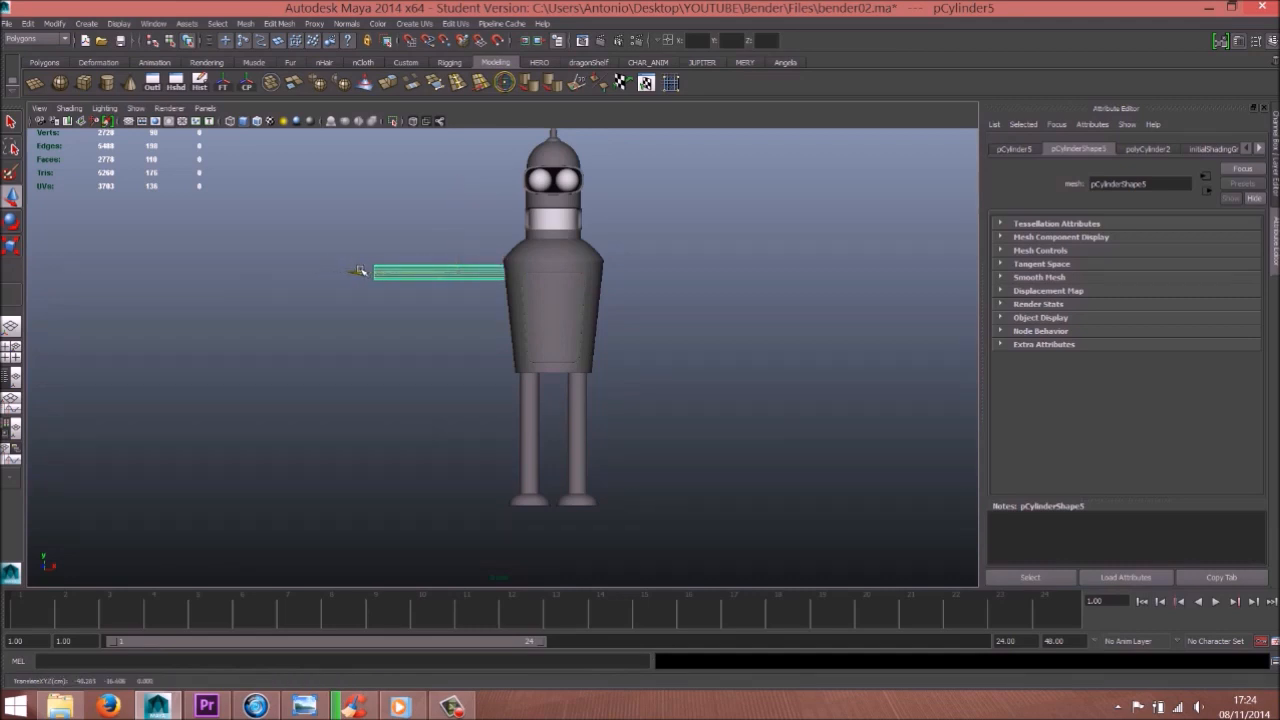
# Insert 10 evenly spaced edge loops along the arm cylinder using multiple edge loops with equal multiplier
pyautogui.press('space')
pyautogui.moveTo(468, 289); pyautogui.dragTo(697, 369)
pyautogui.keyDown('alt'); pyautogui.moveTo(697, 369); pyautogui.dragTo(735, 372, button='right'); pyautogui.keyUp('alt')
pyautogui.keyDown('alt'); pyautogui.moveTo(660, 374); pyautogui.dragTo(588, 421); pyautogui.keyUp('alt')
pyautogui.keyDown('alt'); pyautogui.moveTo(610, 404); pyautogui.dragTo(688, 394, button='right'); pyautogui.keyUp('alt')
pyautogui.keyDown('alt'); pyautogui.moveTo(688, 394); pyautogui.dragTo(608, 377, button='middle'); pyautogui.keyUp('alt')
pyautogui.keyDown('alt'); pyautogui.moveTo(608, 377); pyautogui.dragTo(504, 371, button='right'); pyautogui.keyUp('alt')
pyautogui.keyDown('alt'); pyautogui.moveTo(505, 371); pyautogui.dragTo(551, 391); pyautogui.keyUp('alt')
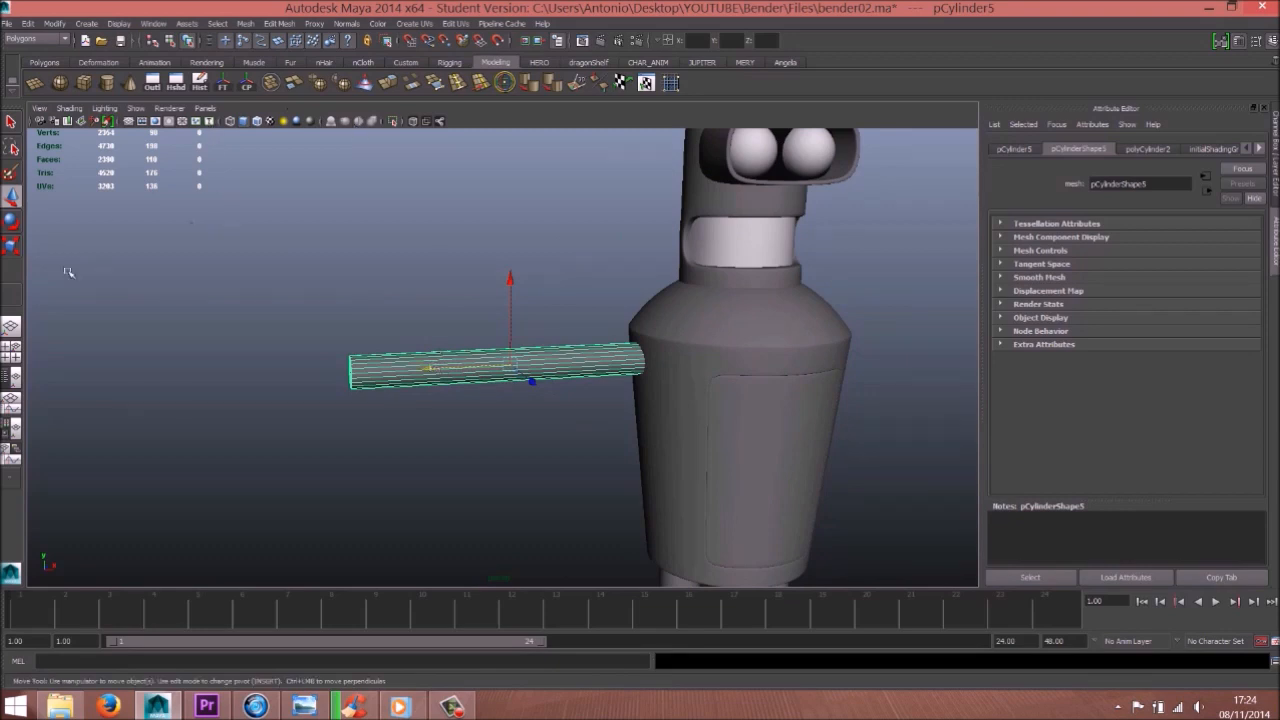
pyautogui.click(464, 90)
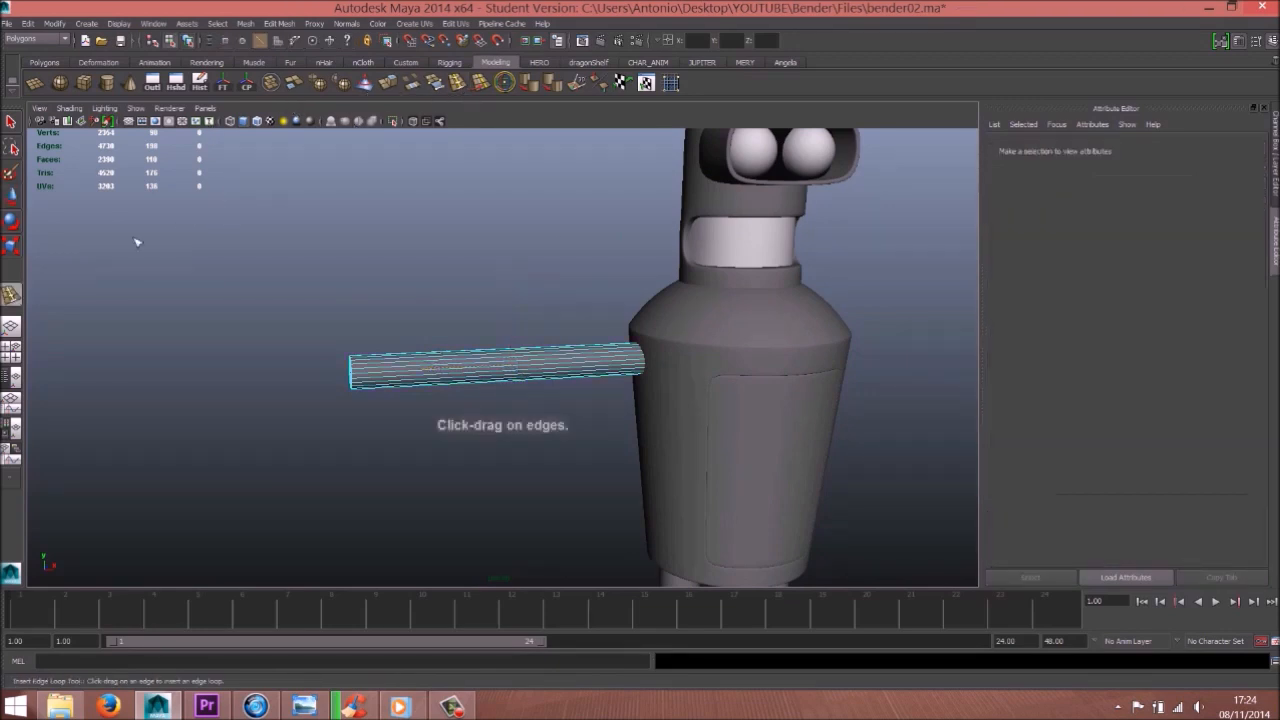
pyautogui.doubleClick(12, 294)
pyautogui.click(136, 222)
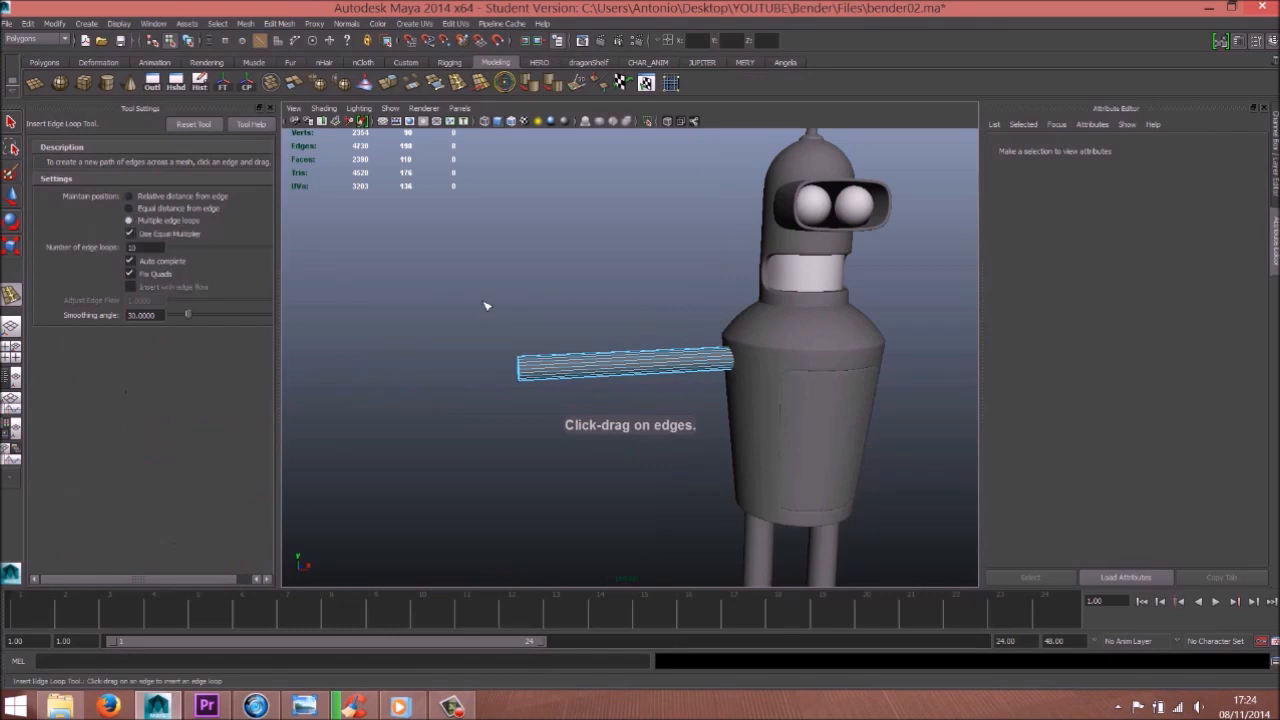
pyautogui.click(569, 364)
pyautogui.press('w')
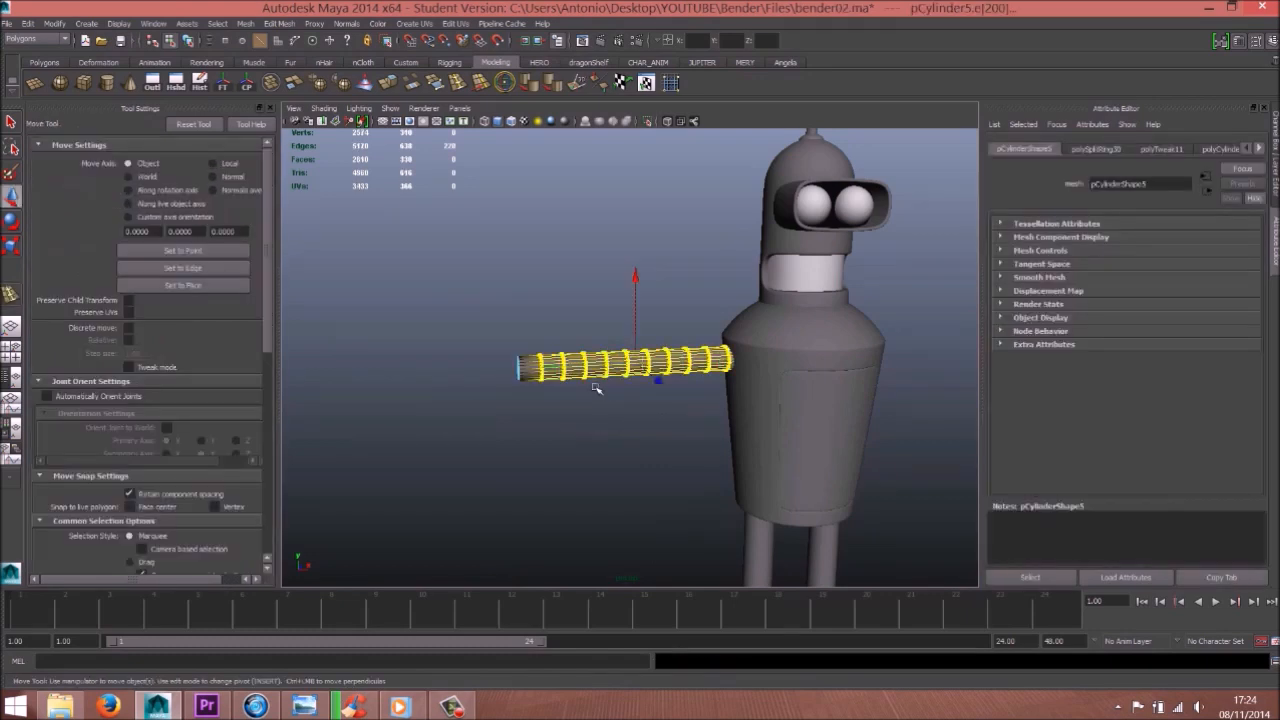
# Examine the segmented arm's outer end and compare it with the forearm and hand in the bender.jpg reference
pyautogui.press('b')
pyautogui.keyDown('alt'); pyautogui.moveTo(506, 389); pyautogui.dragTo(466, 389); pyautogui.keyUp('alt')
pyautogui.keyDown('alt'); pyautogui.moveTo(466, 389); pyautogui.dragTo(631, 431, button='right'); pyautogui.keyUp('alt')
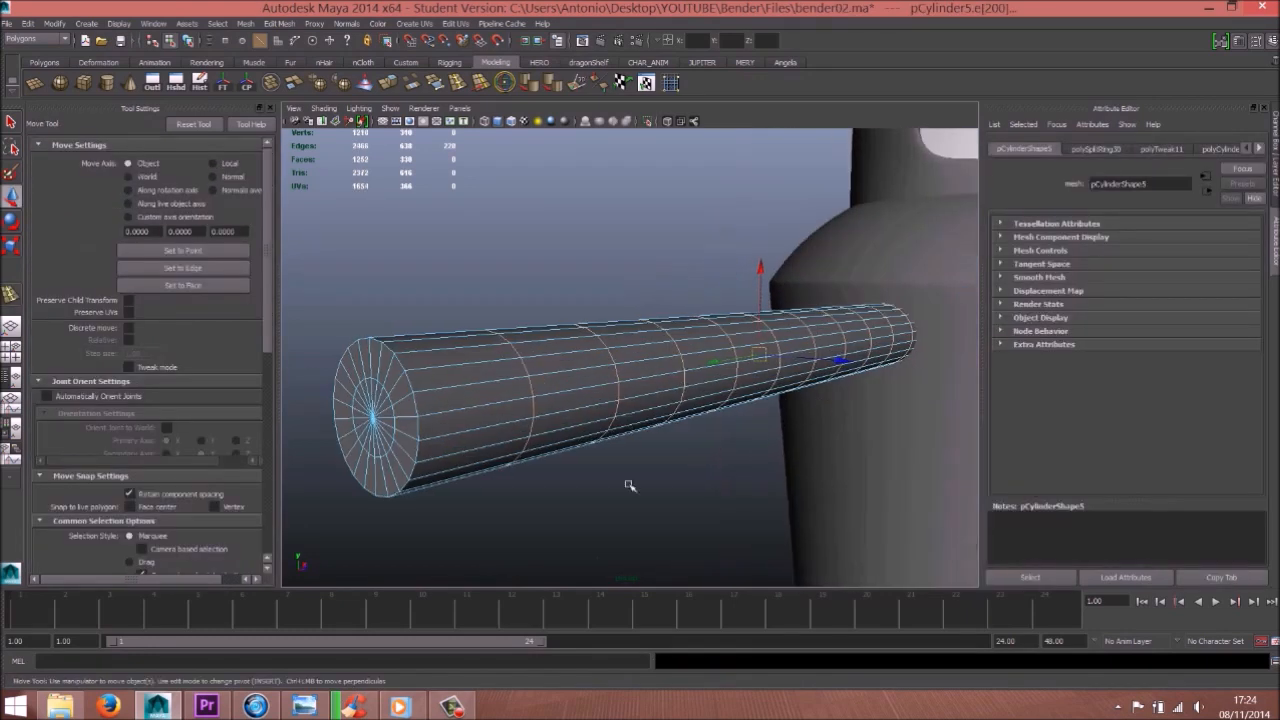
pyautogui.click(313, 708)
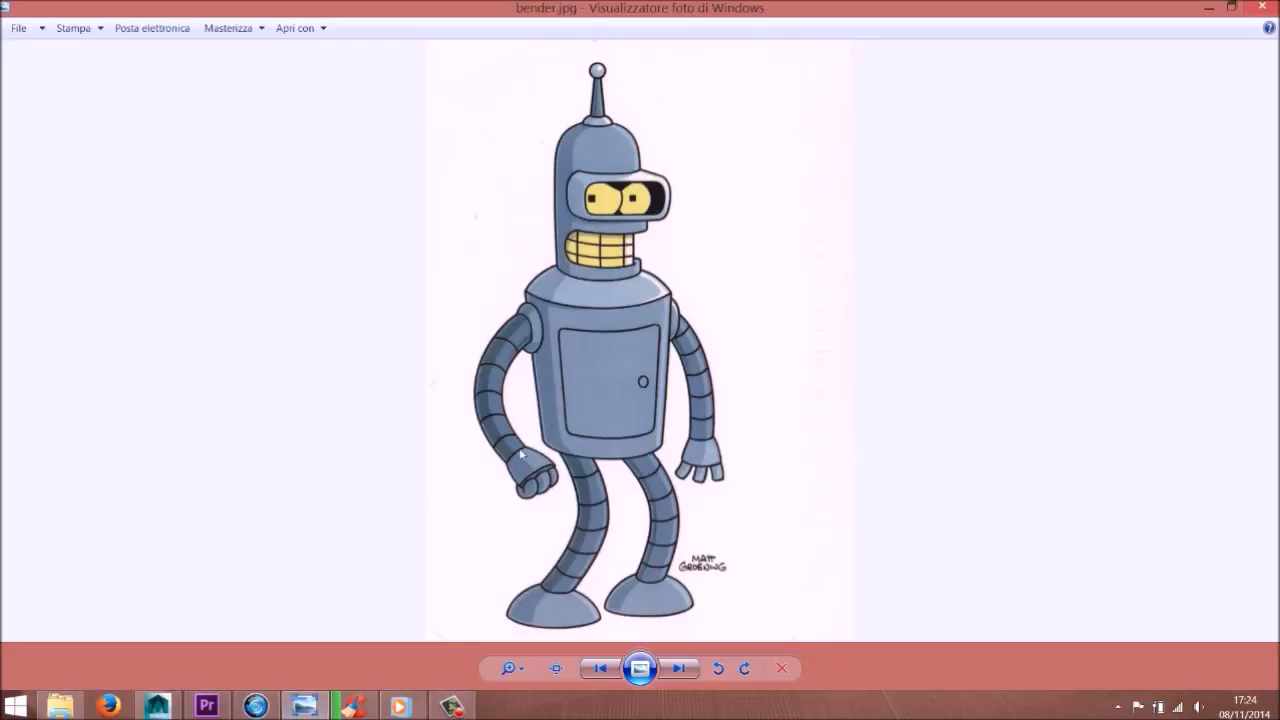
pyautogui.click(1209, 7)
# Extrude the arm's outer end cap faces outward about 4.8 units and scale them up into a flared wrist
pyautogui.keyDown('alt'); pyautogui.moveTo(552, 342); pyautogui.dragTo(480, 366); pyautogui.keyUp('alt')
pyautogui.keyDown('alt'); pyautogui.moveTo(480, 366); pyautogui.dragTo(669, 291, button='middle'); pyautogui.keyUp('alt')
pyautogui.moveTo(669, 291); pyautogui.dragTo(671, 325, button='right')
pyautogui.keyDown('alt'); pyautogui.moveTo(678, 328); pyautogui.dragTo(546, 331); pyautogui.keyUp('alt')
pyautogui.keyDown('alt'); pyautogui.moveTo(546, 331); pyautogui.dragTo(637, 305, button='middle'); pyautogui.keyUp('alt')
pyautogui.moveTo(591, 398); pyautogui.dragTo(703, 426)
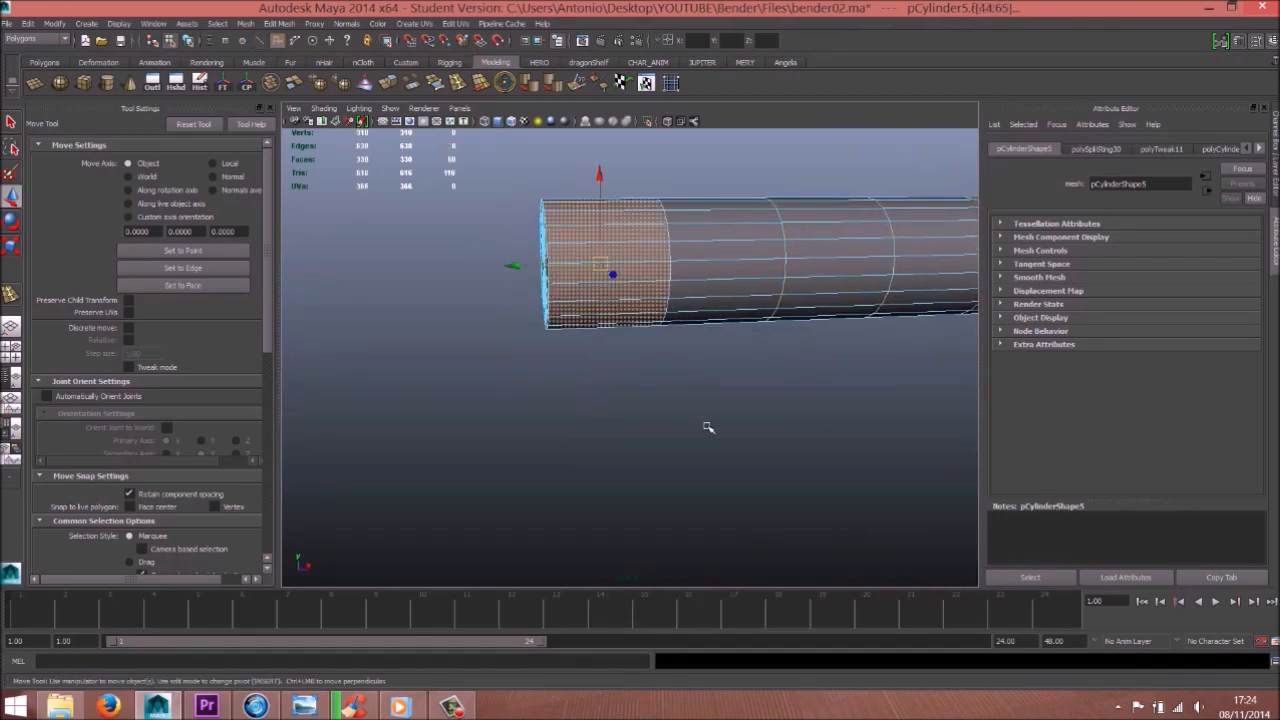
pyautogui.keyDown('alt'); pyautogui.moveTo(594, 276); pyautogui.dragTo(618, 296); pyautogui.keyUp('alt')
pyautogui.keyDown('alt'); pyautogui.moveTo(618, 296); pyautogui.dragTo(443, 300, button='right'); pyautogui.keyUp('alt')
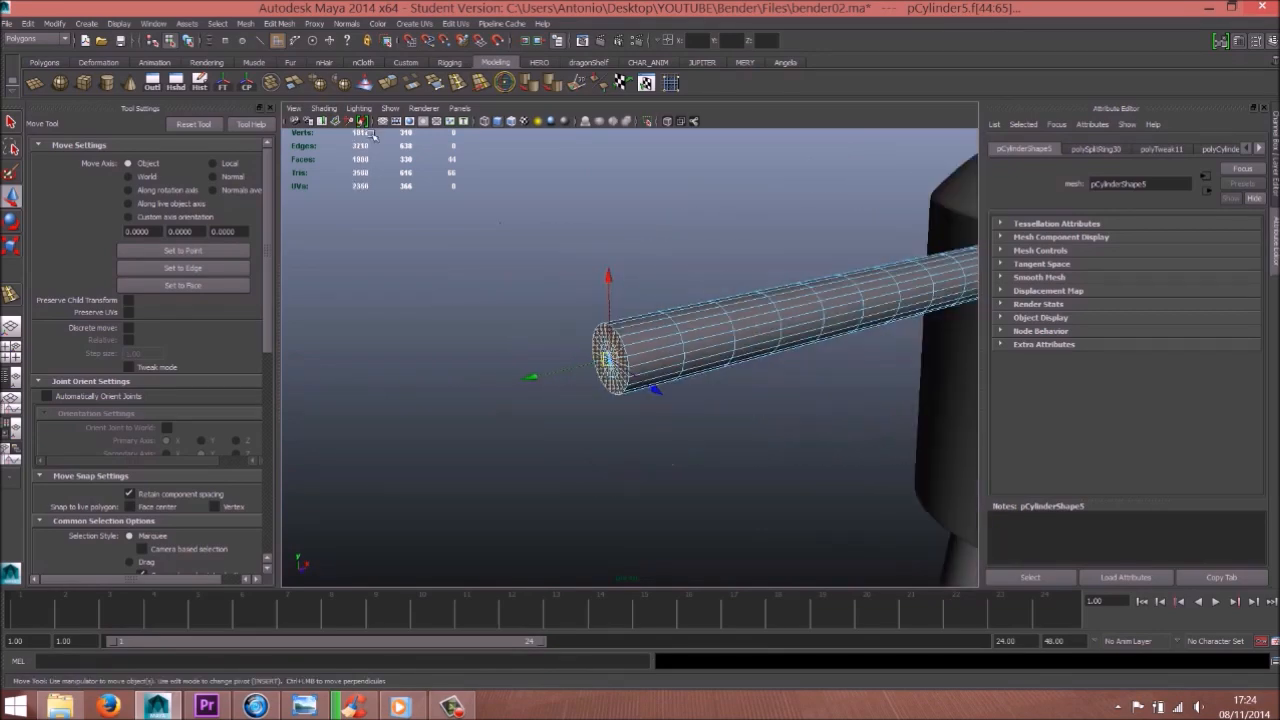
pyautogui.hotkey('ctrl', 'e')
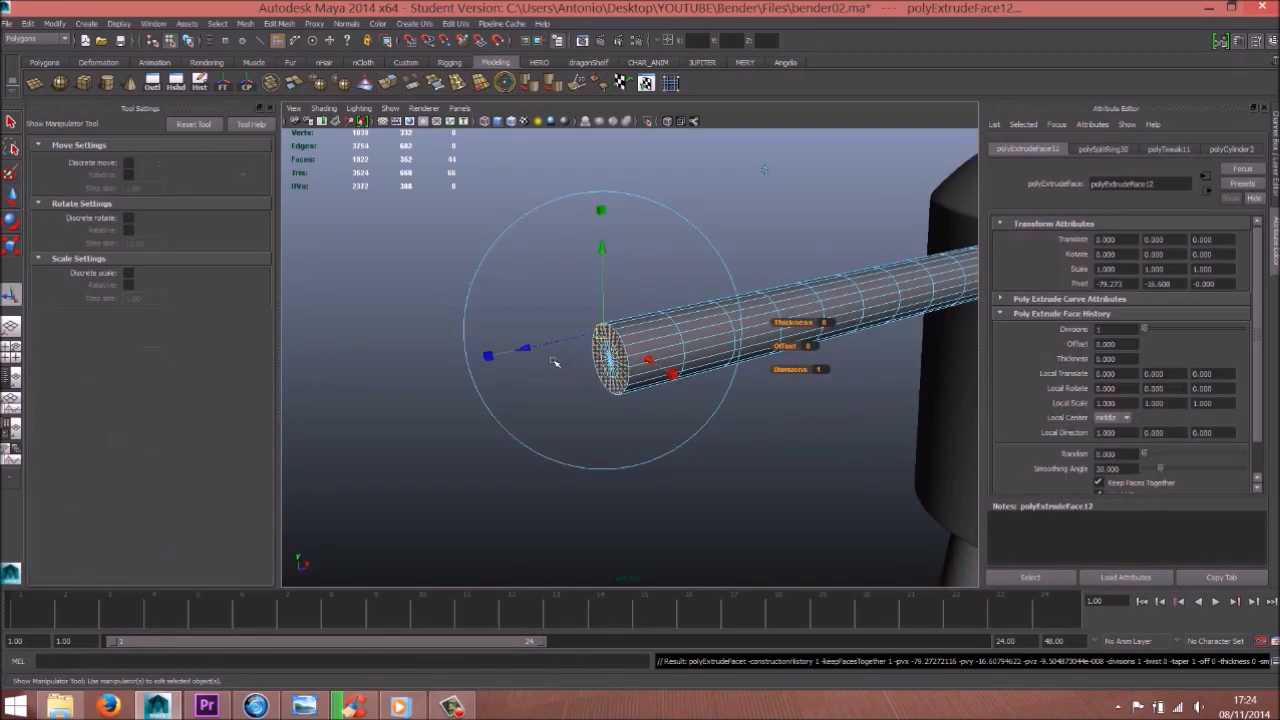
pyautogui.moveTo(530, 347); pyautogui.dragTo(638, 335)
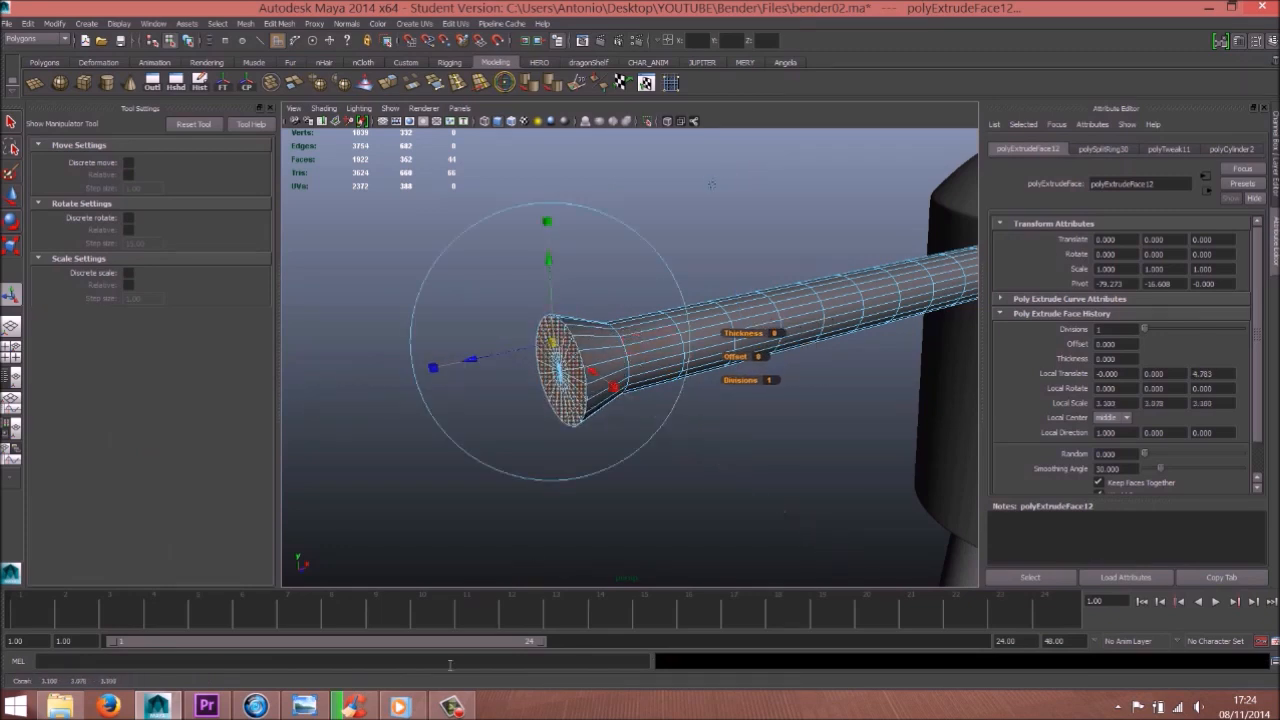
# Compare the flared wrist's shape and the arm's proportions with the bender.jpg reference
pyautogui.click(306, 706)
pyautogui.click(306, 706)
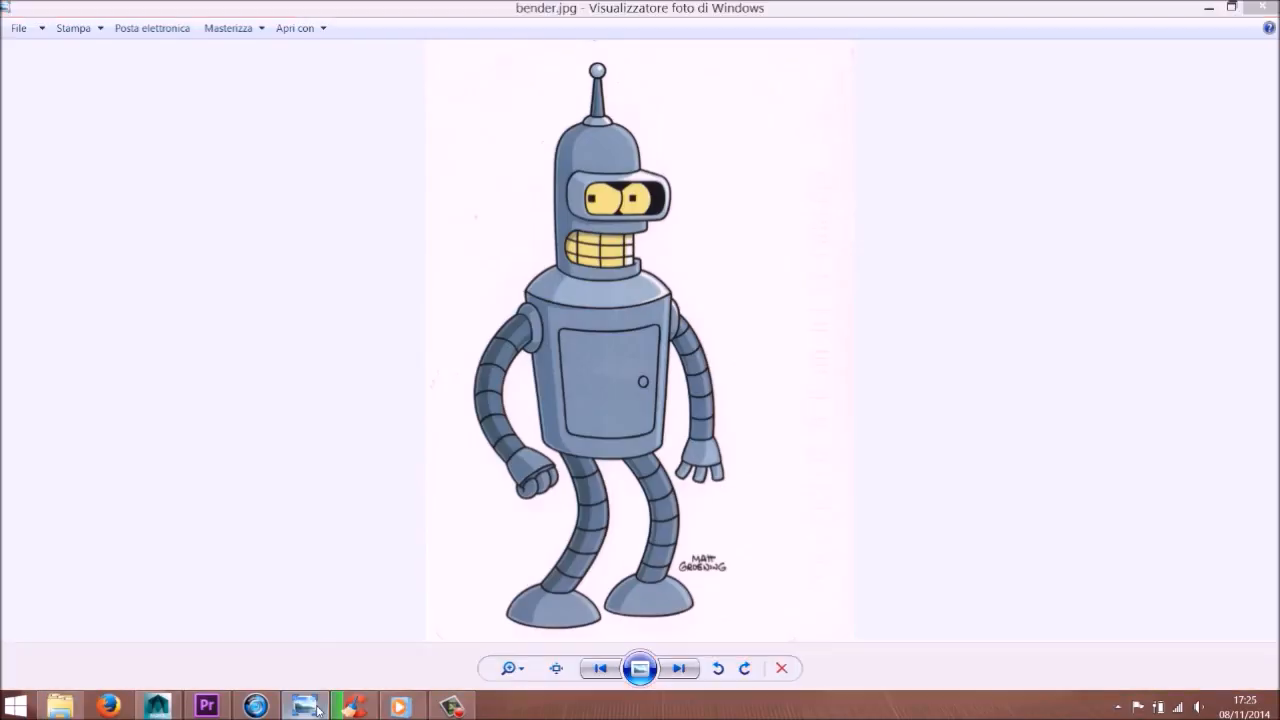
pyautogui.moveTo(474, 358); pyautogui.dragTo(466, 361)
pyautogui.keyDown('alt'); pyautogui.moveTo(466, 361); pyautogui.dragTo(520, 380, button='right'); pyautogui.keyUp('alt')
pyautogui.keyDown('alt'); pyautogui.moveTo(520, 380); pyautogui.dragTo(480, 380); pyautogui.keyUp('alt')
pyautogui.keyDown('alt'); pyautogui.moveTo(594, 382); pyautogui.dragTo(650, 384, button='right'); pyautogui.keyUp('alt')
pyautogui.keyDown('alt'); pyautogui.moveTo(520, 366); pyautogui.dragTo(620, 383); pyautogui.keyUp('alt')
pyautogui.keyDown('alt'); pyautogui.moveTo(620, 383); pyautogui.dragTo(750, 385, button='right'); pyautogui.keyUp('alt')
pyautogui.keyDown('alt'); pyautogui.moveTo(594, 306); pyautogui.dragTo(591, 326, button='middle'); pyautogui.keyUp('alt')
# Return to object mode, select the whole arm and shorten it along its length
pyautogui.press('w')
pyautogui.moveTo(669, 327); pyautogui.dragTo(568, 361, button='right')
pyautogui.keyDown('alt'); pyautogui.moveTo(568, 361); pyautogui.dragTo(565, 362); pyautogui.keyUp('alt')
pyautogui.click(700, 400)
pyautogui.keyDown('alt'); pyautogui.moveTo(702, 400); pyautogui.dragTo(634, 366); pyautogui.keyUp('alt')
pyautogui.keyDown('alt'); pyautogui.moveTo(634, 366); pyautogui.dragTo(660, 354, button='right'); pyautogui.keyUp('alt')
pyautogui.click(661, 350)
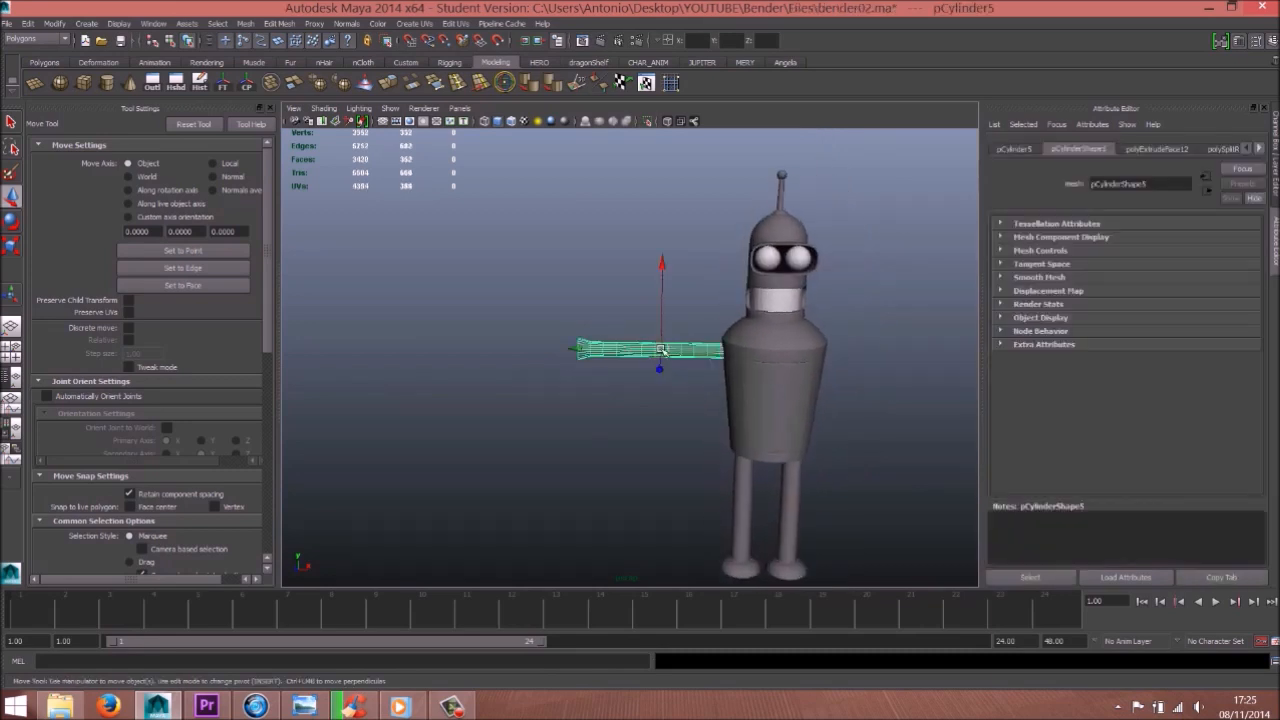
pyautogui.press('r')
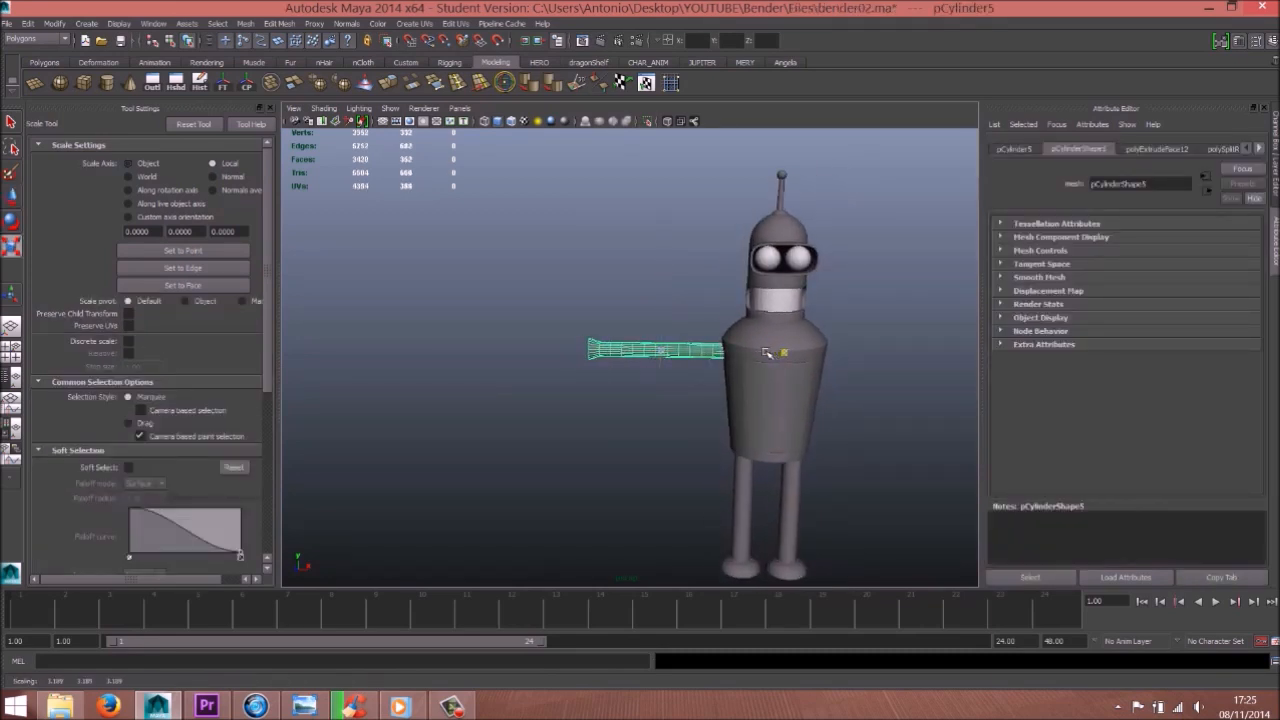
pyautogui.press('w')
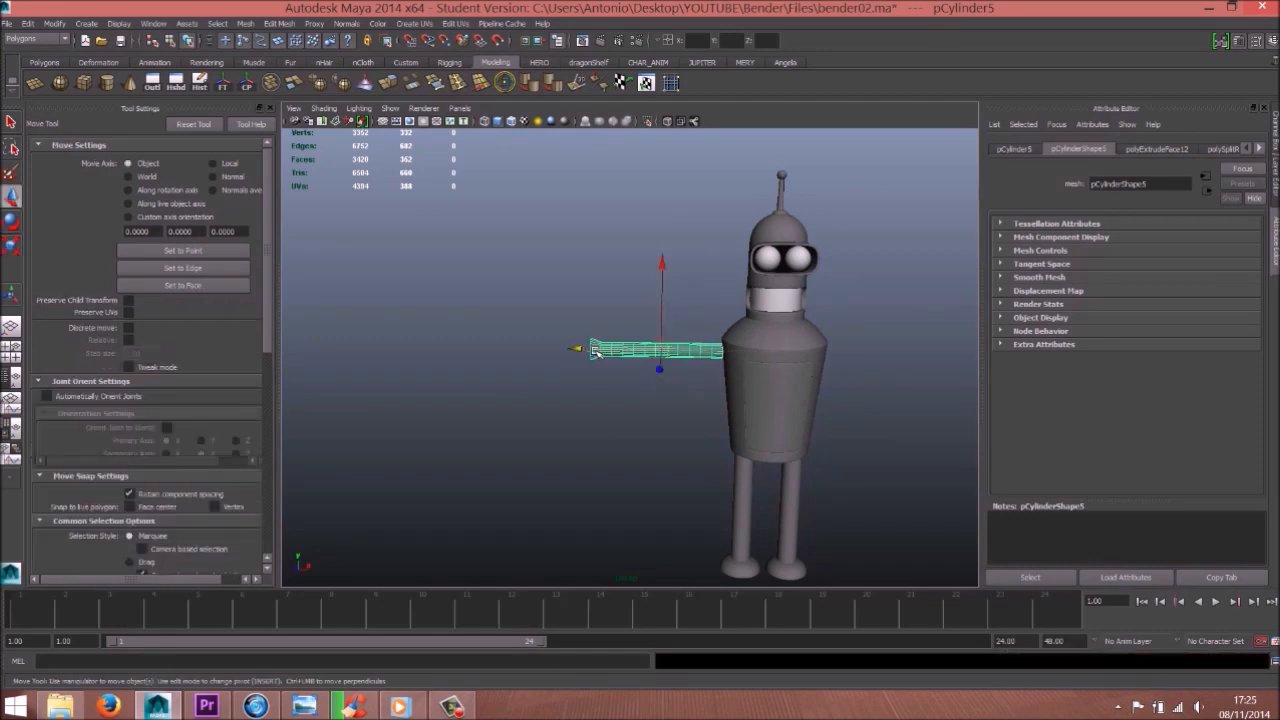
# Examine the flared wrist and the shoulder end of the arm against the bender.jpg reference
pyautogui.keyDown('alt'); pyautogui.moveTo(551, 369); pyautogui.dragTo(643, 380); pyautogui.keyUp('alt')
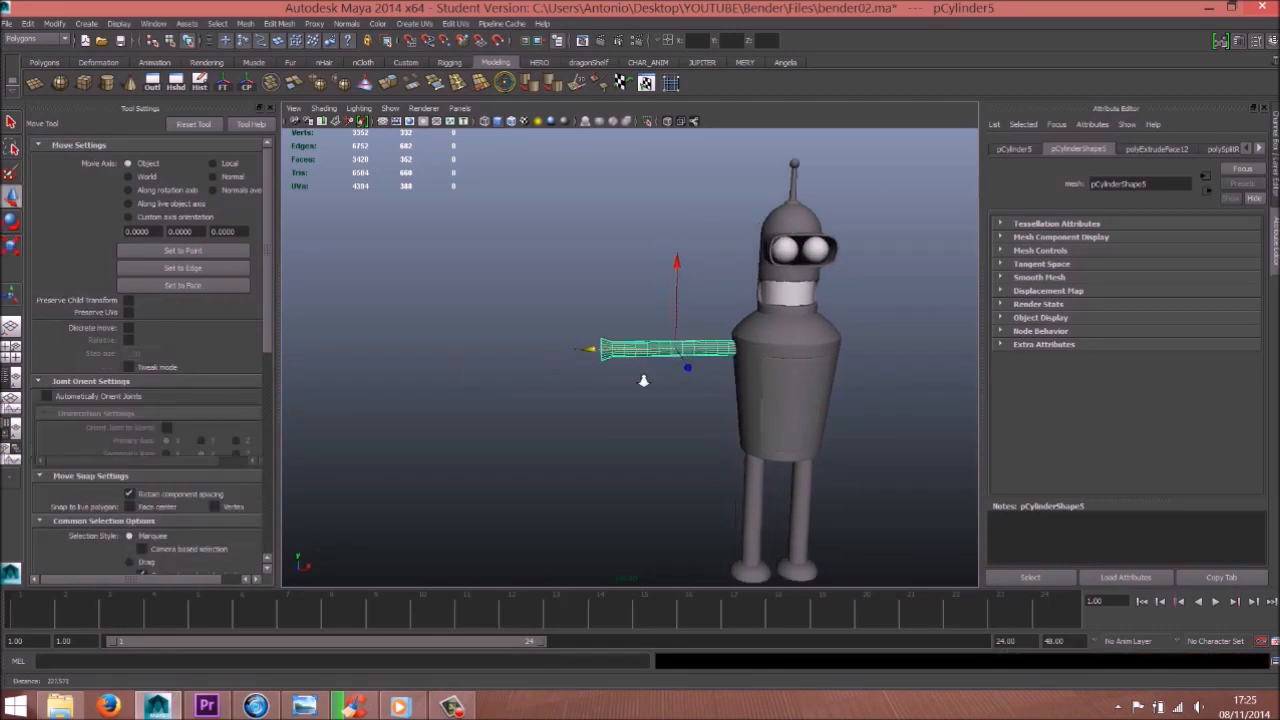
pyautogui.keyDown('alt'); pyautogui.moveTo(643, 380); pyautogui.dragTo(738, 384, button='right'); pyautogui.keyUp('alt')
pyautogui.keyDown('alt'); pyautogui.moveTo(564, 380); pyautogui.dragTo(728, 394); pyautogui.keyUp('alt')
pyautogui.keyDown('alt'); pyautogui.moveTo(730, 395); pyautogui.dragTo(808, 398, button='right'); pyautogui.keyUp('alt')
pyautogui.keyDown('alt'); pyautogui.moveTo(640, 384); pyautogui.dragTo(540, 431); pyautogui.keyUp('alt')
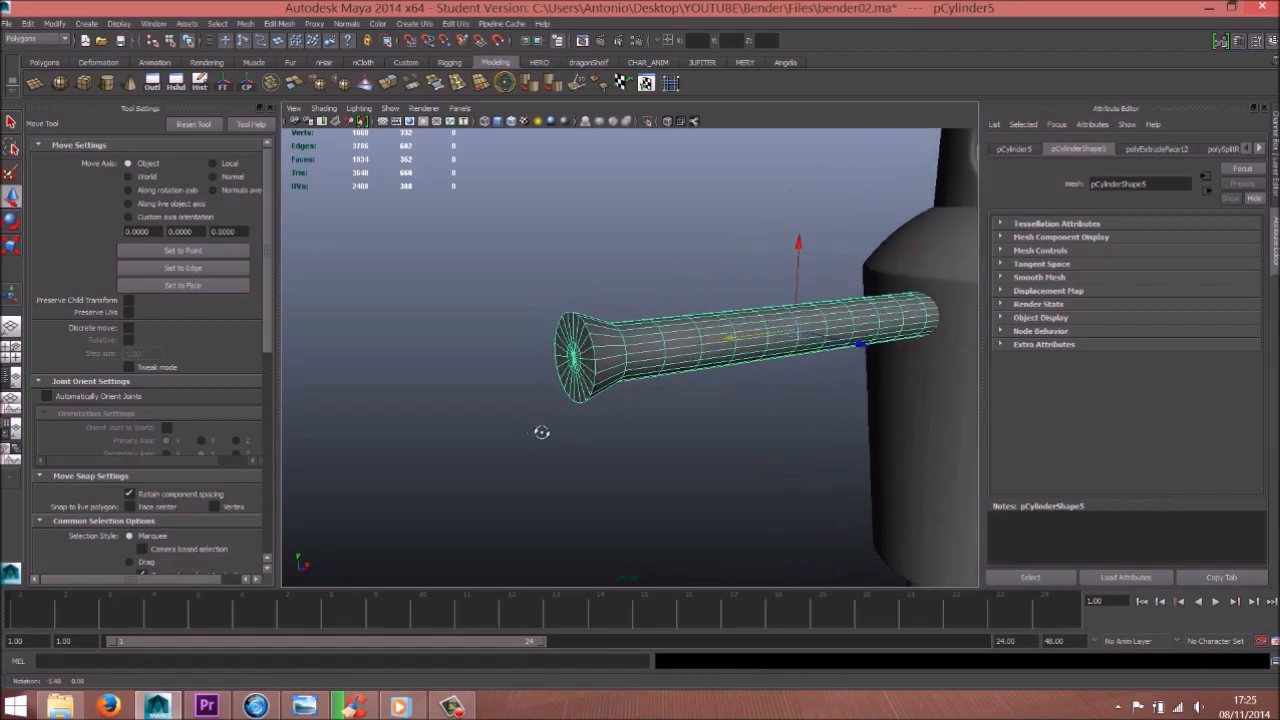
pyautogui.click(306, 706)
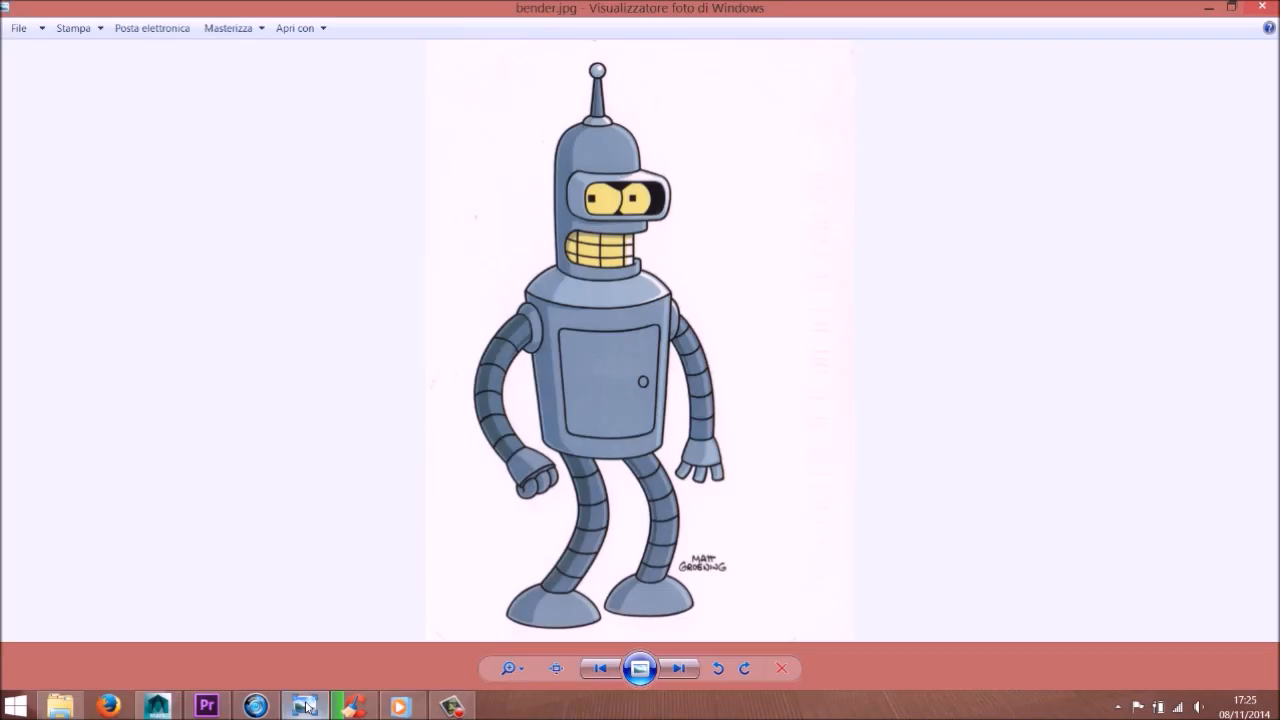
pyautogui.click(306, 706)
pyautogui.keyDown('alt'); pyautogui.moveTo(723, 403); pyautogui.dragTo(594, 358); pyautogui.keyUp('alt')
pyautogui.keyDown('alt'); pyautogui.moveTo(723, 277); pyautogui.dragTo(503, 277, button='middle'); pyautogui.keyUp('alt')
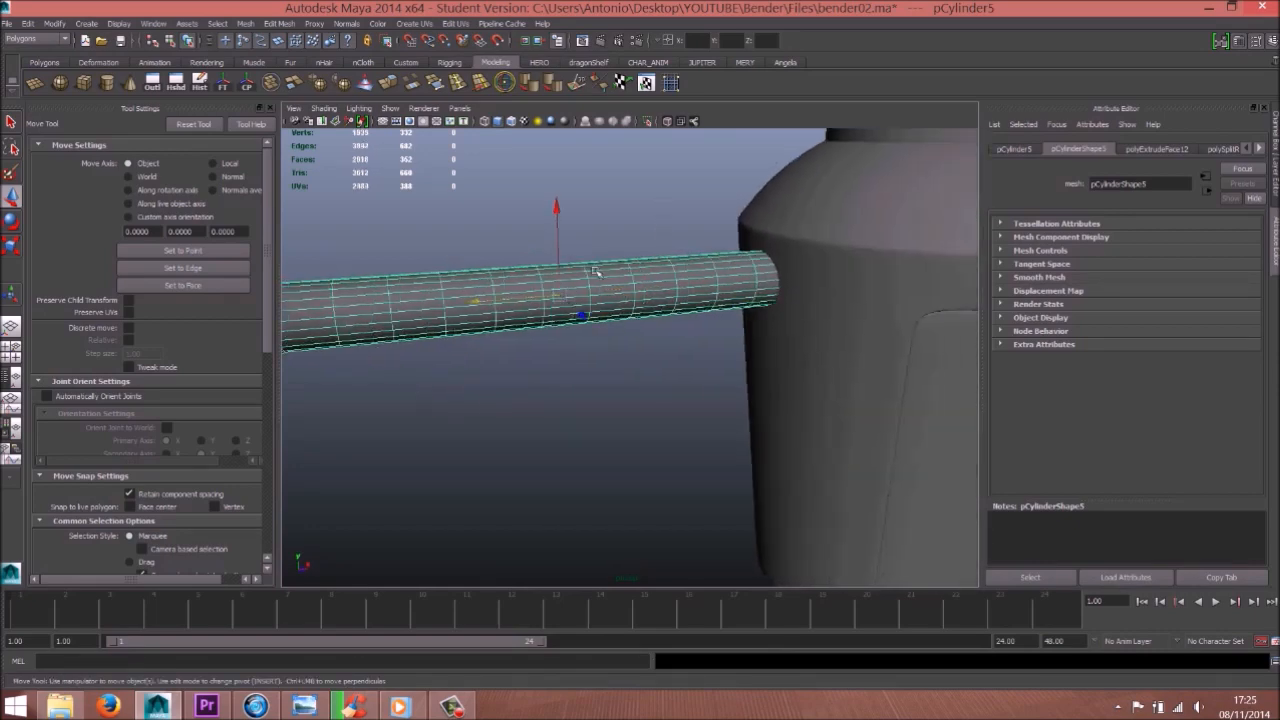
pyautogui.click(306, 706)
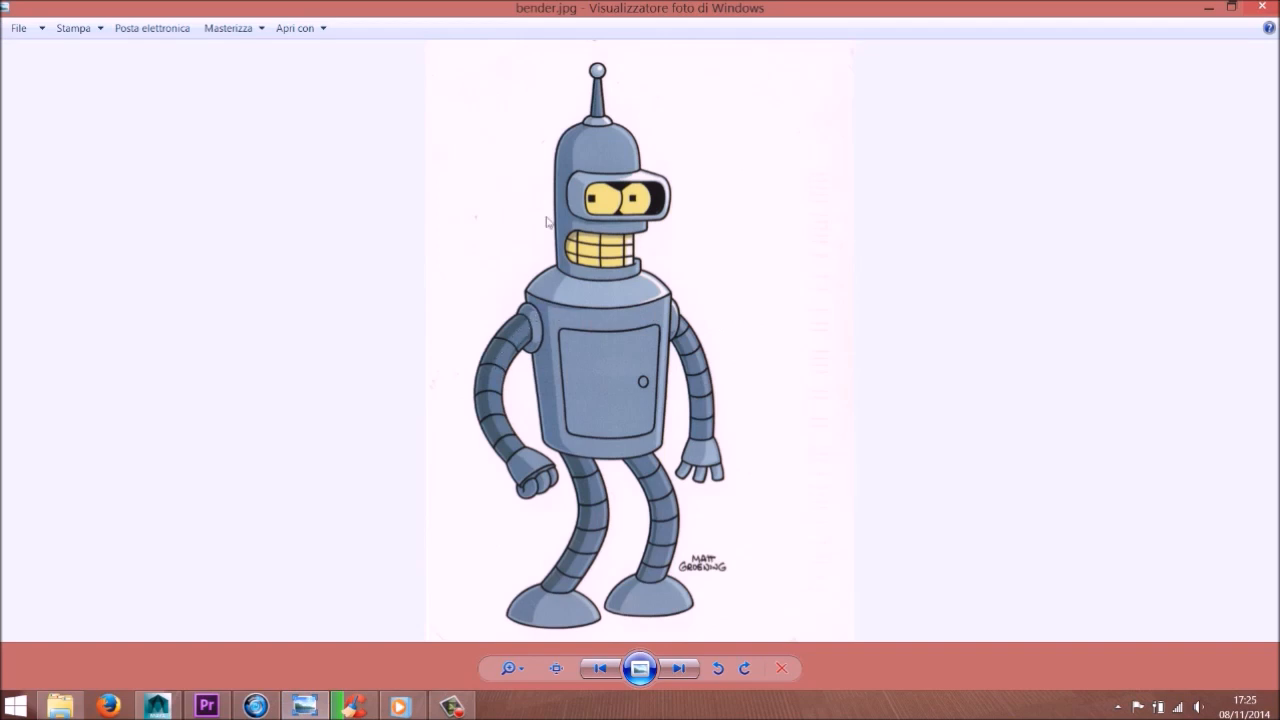
pyautogui.click(314, 700)
# Create a polygon torus and rotate it upright so its hole faces along the arm
pyautogui.click(87, 23)
pyautogui.click(90, 30)
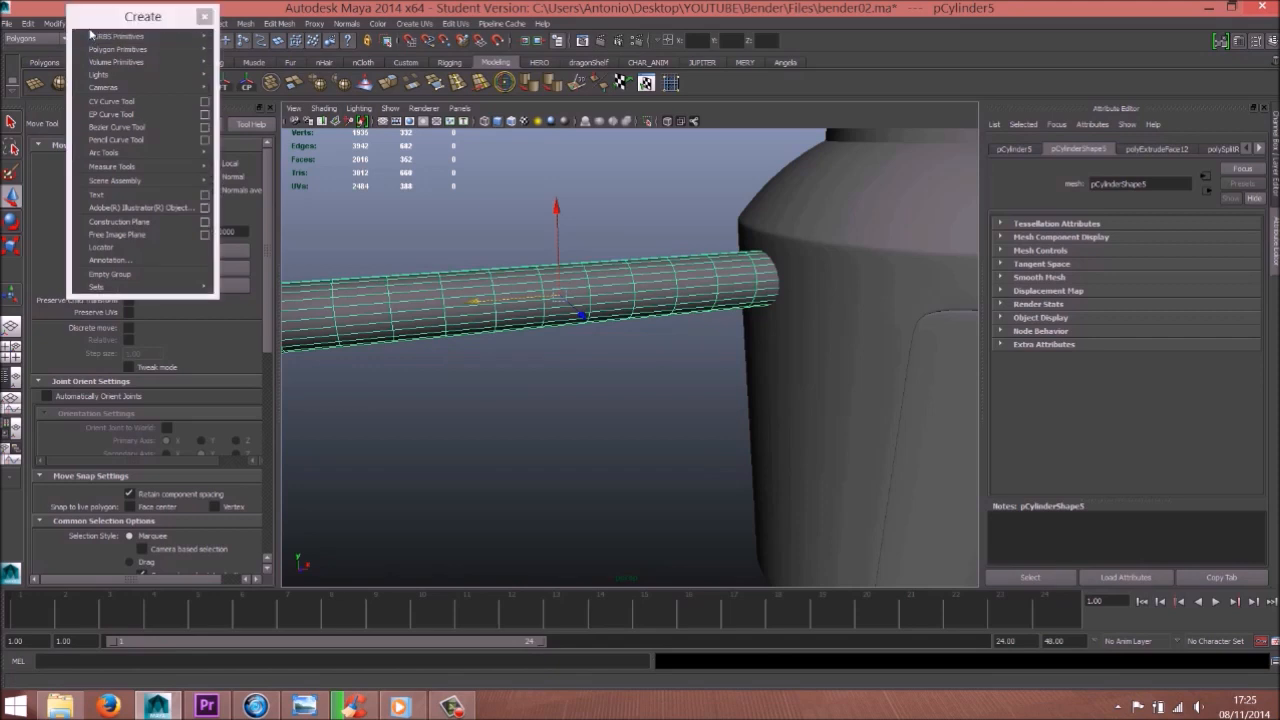
pyautogui.click(200, 17)
pyautogui.click(87, 23)
pyautogui.moveTo(117, 57)
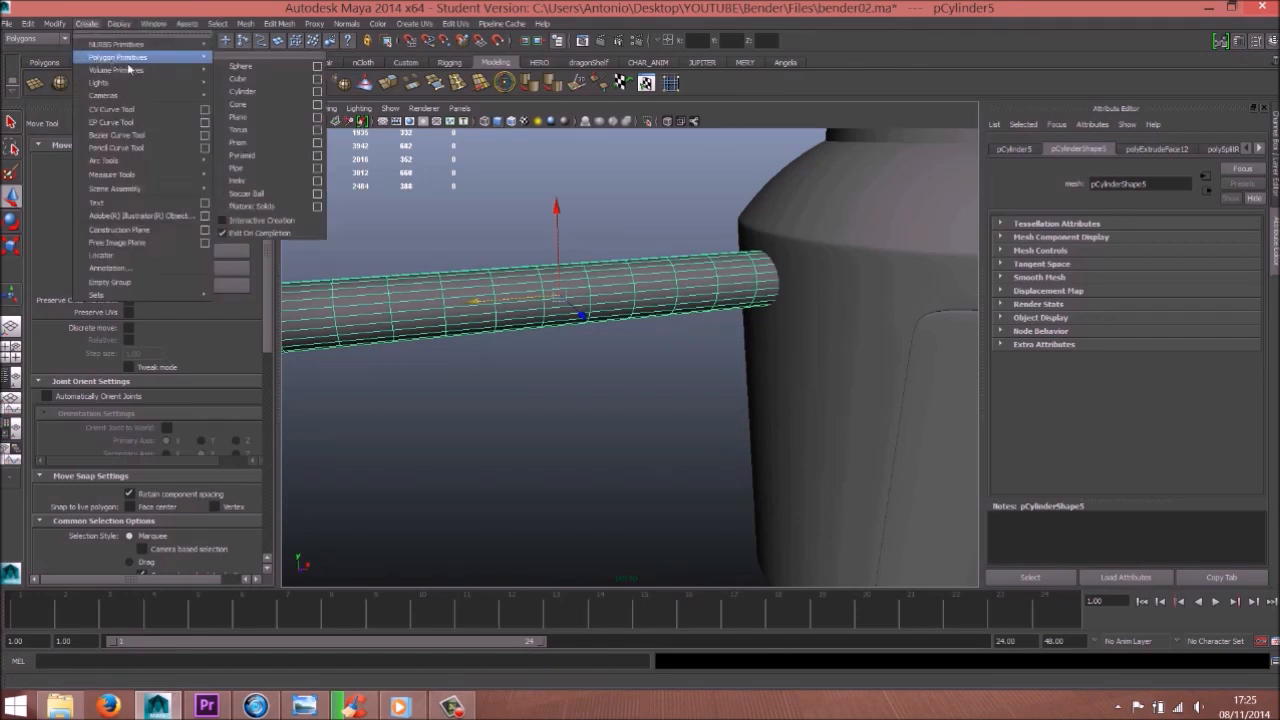
pyautogui.click(254, 134)
pyautogui.scroll(-6, 607, 318)
pyautogui.keyDown('alt'); pyautogui.moveTo(607, 320); pyautogui.dragTo(620, 356); pyautogui.keyUp('alt')
pyautogui.moveTo(812, 245); pyautogui.dragTo(551, 207)
pyautogui.press('e')
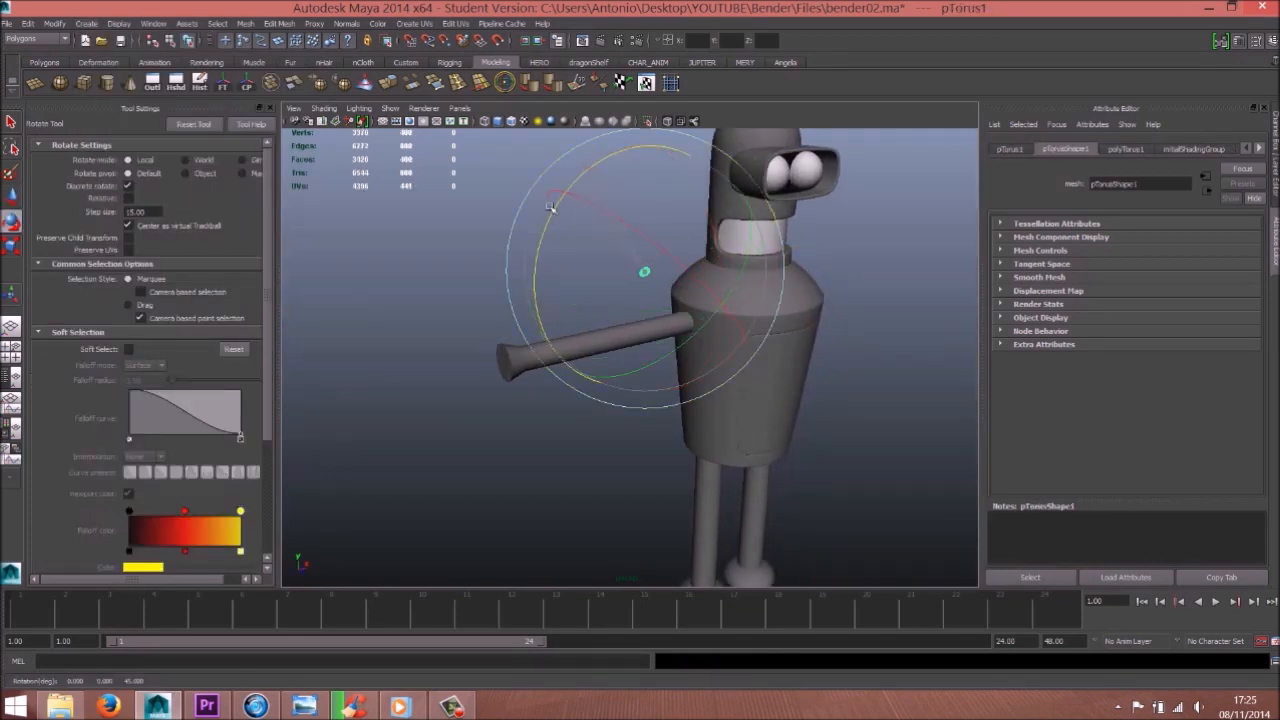
# Move the torus out in front of the torso, scale it up and lower it toward the arm's height
pyautogui.press('w')
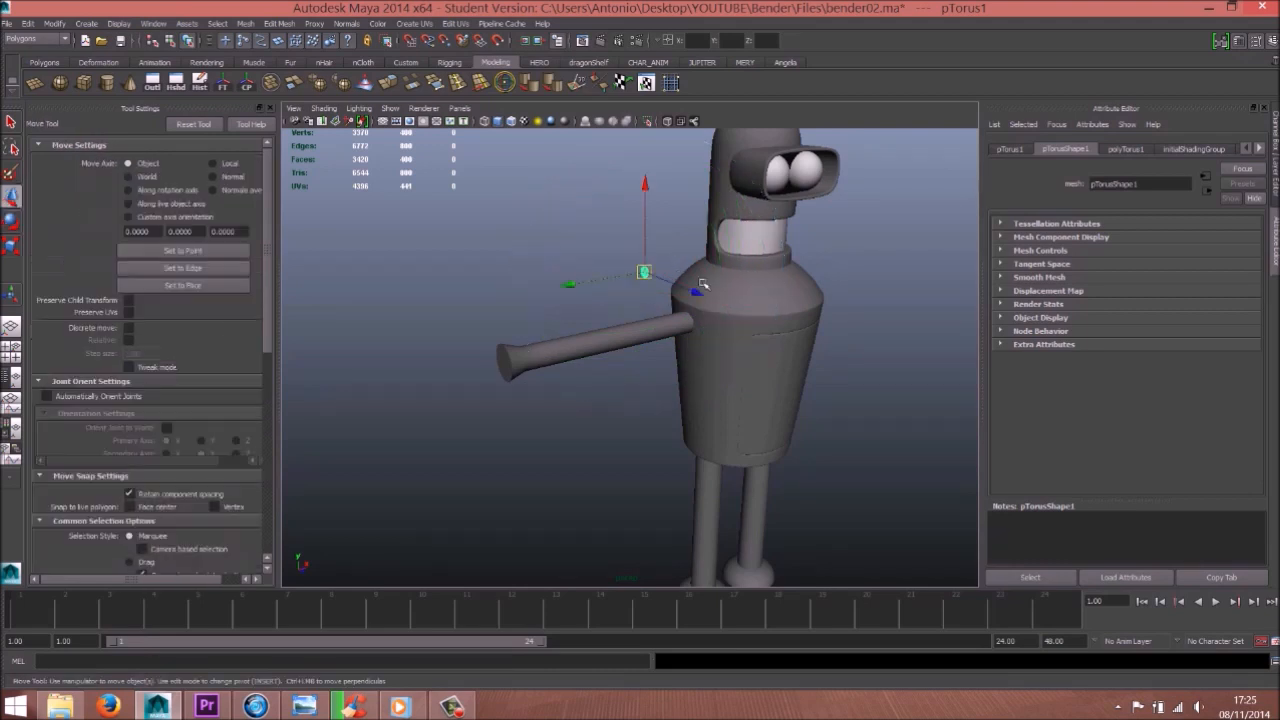
pyautogui.moveTo(697, 292); pyautogui.dragTo(756, 317)
pyautogui.press('r')
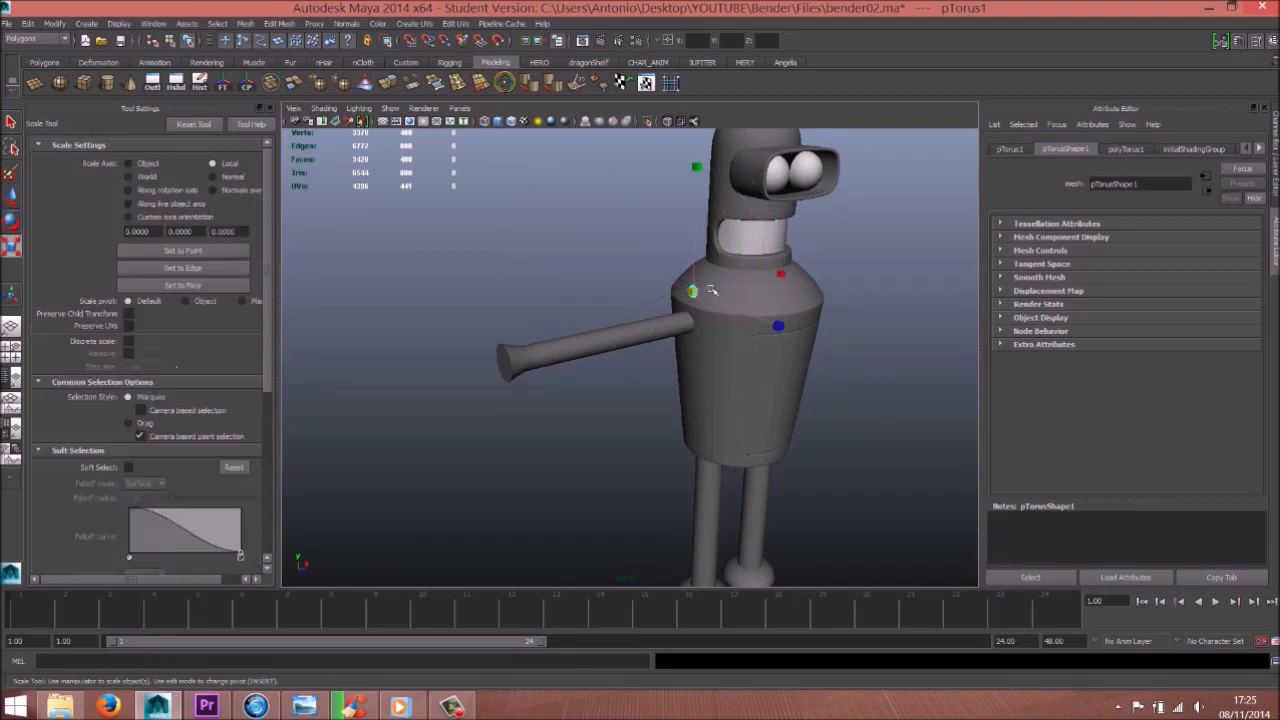
pyautogui.moveTo(691, 291); pyautogui.dragTo(717, 292)
pyautogui.press('w')
pyautogui.moveTo(695, 209); pyautogui.dragTo(694, 246)
# Show wireframe on the shaded model and fit the torus around the arm's inner end as a shoulder ring
pyautogui.keyDown('alt'); pyautogui.moveTo(538, 338); pyautogui.dragTo(578, 342); pyautogui.keyUp('alt')
pyautogui.scroll(5, 671, 357)
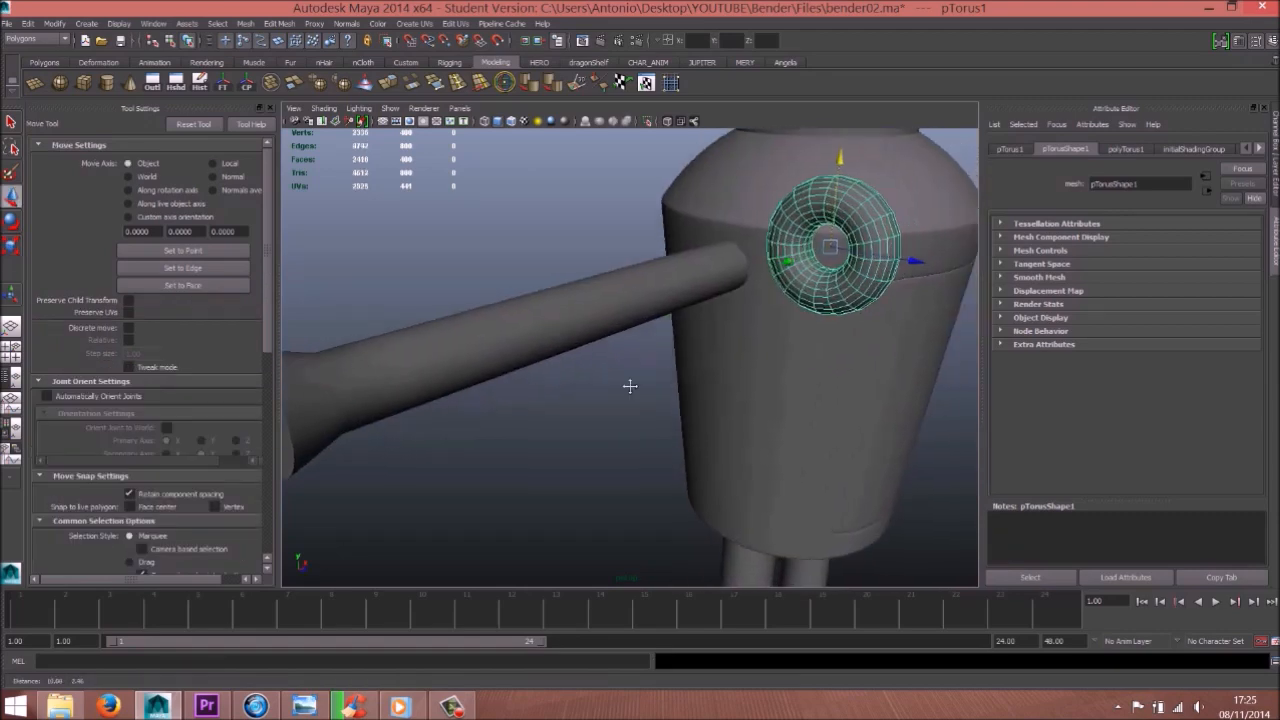
pyautogui.keyDown('alt'); pyautogui.moveTo(671, 357); pyautogui.dragTo(677, 406); pyautogui.keyUp('alt')
pyautogui.scroll(-5, 622, 308)
pyautogui.click(508, 123)
pyautogui.moveTo(570, 362)
pyautogui.keyDown('alt'); pyautogui.mouseDown()
pyautogui.moveTo(583, 346)
pyautogui.moveTo(606, 352)
pyautogui.mouseUp(); pyautogui.keyUp('alt')
pyautogui.scroll(3, 706, 365)
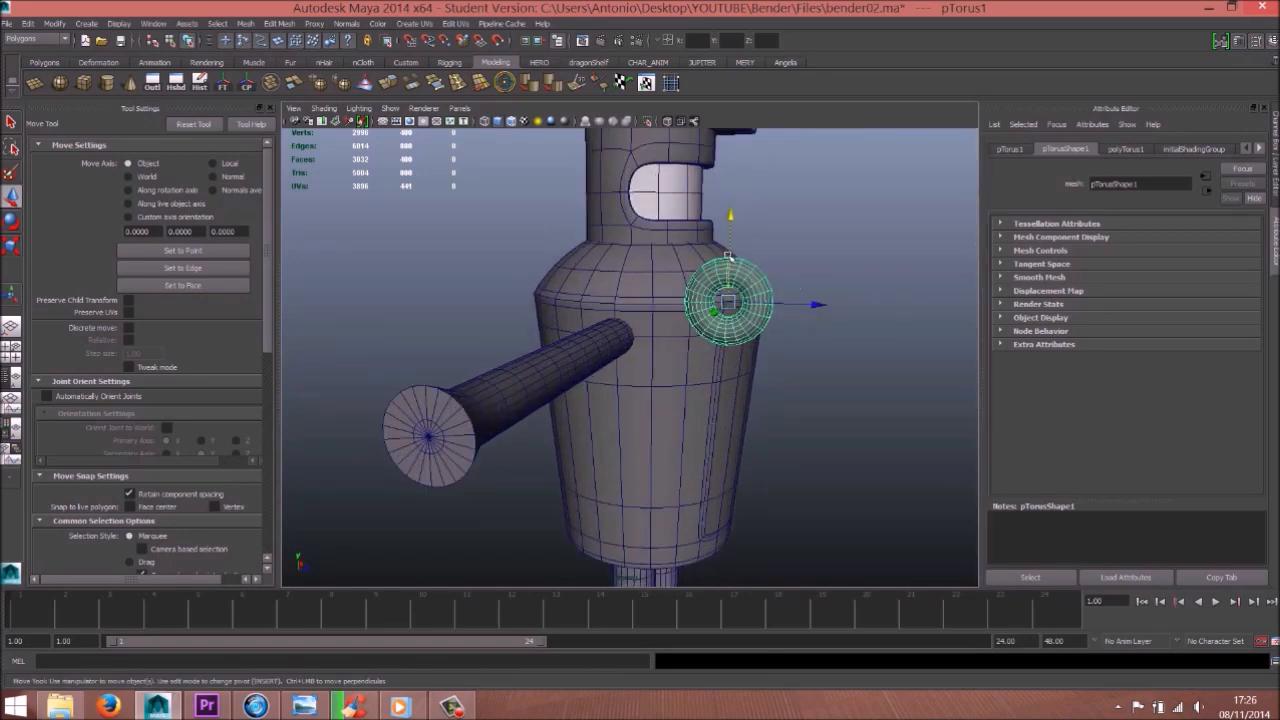
pyautogui.keyDown('alt'); pyautogui.moveTo(729, 258); pyautogui.dragTo(693, 263); pyautogui.keyUp('alt')
pyautogui.keyDown('alt'); pyautogui.moveTo(628, 319); pyautogui.dragTo(518, 380); pyautogui.keyUp('alt')
pyautogui.moveTo(369, 389); pyautogui.dragTo(683, 311)
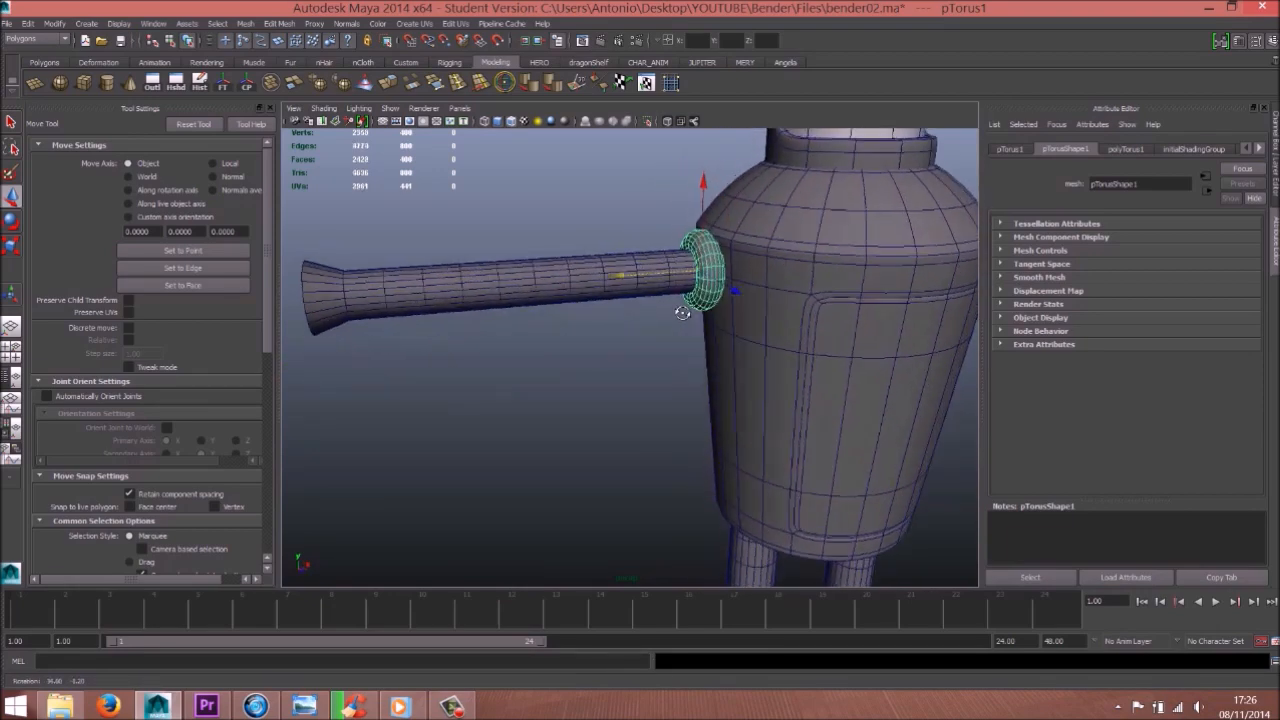
# Tilt the shoulder torus slightly to follow the slope of the torso's side
pyautogui.keyDown('alt'); pyautogui.moveTo(683, 311); pyautogui.dragTo(749, 289, button='right'); pyautogui.keyUp('alt')
pyautogui.keyDown('alt'); pyautogui.moveTo(749, 289); pyautogui.dragTo(728, 366, button='middle'); pyautogui.keyUp('alt')
pyautogui.keyDown('alt'); pyautogui.moveTo(728, 365); pyautogui.dragTo(788, 350, button='right'); pyautogui.keyUp('alt')
pyautogui.keyDown('alt'); pyautogui.moveTo(788, 350); pyautogui.dragTo(790, 440, button='middle'); pyautogui.keyUp('alt')
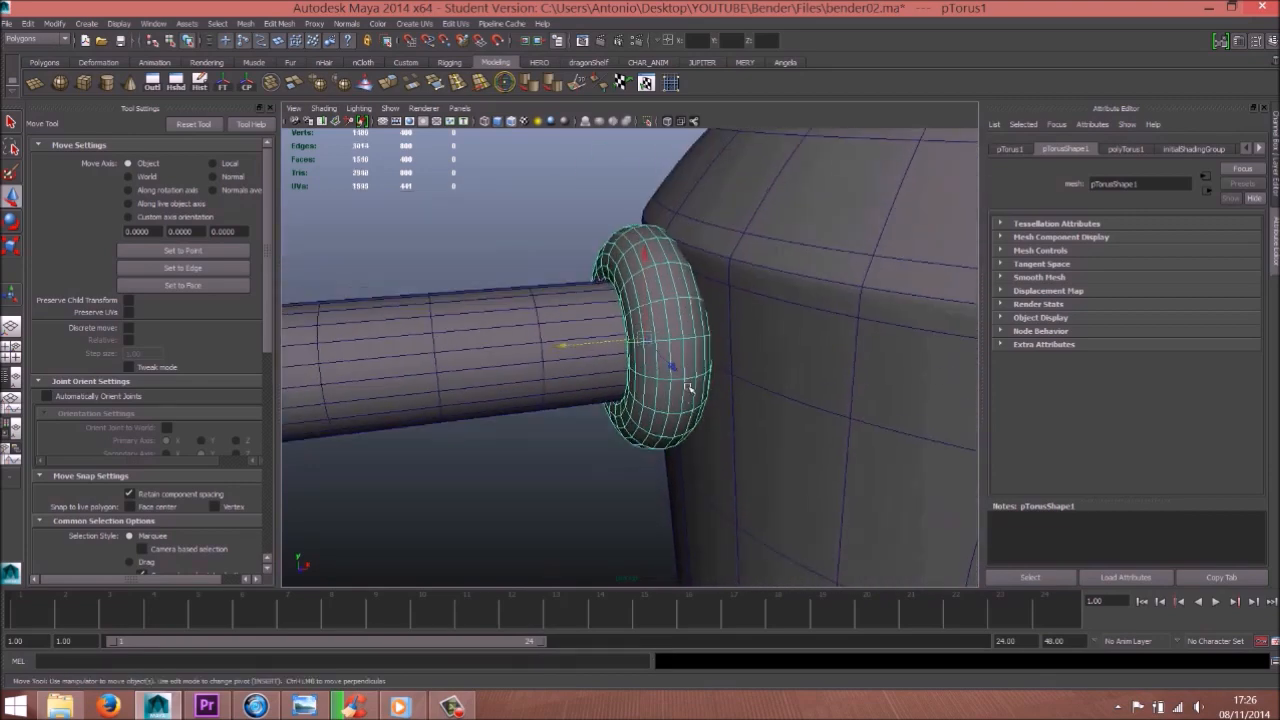
pyautogui.press('e')
pyautogui.moveTo(614, 218); pyautogui.dragTo(597, 218)
pyautogui.press('w')
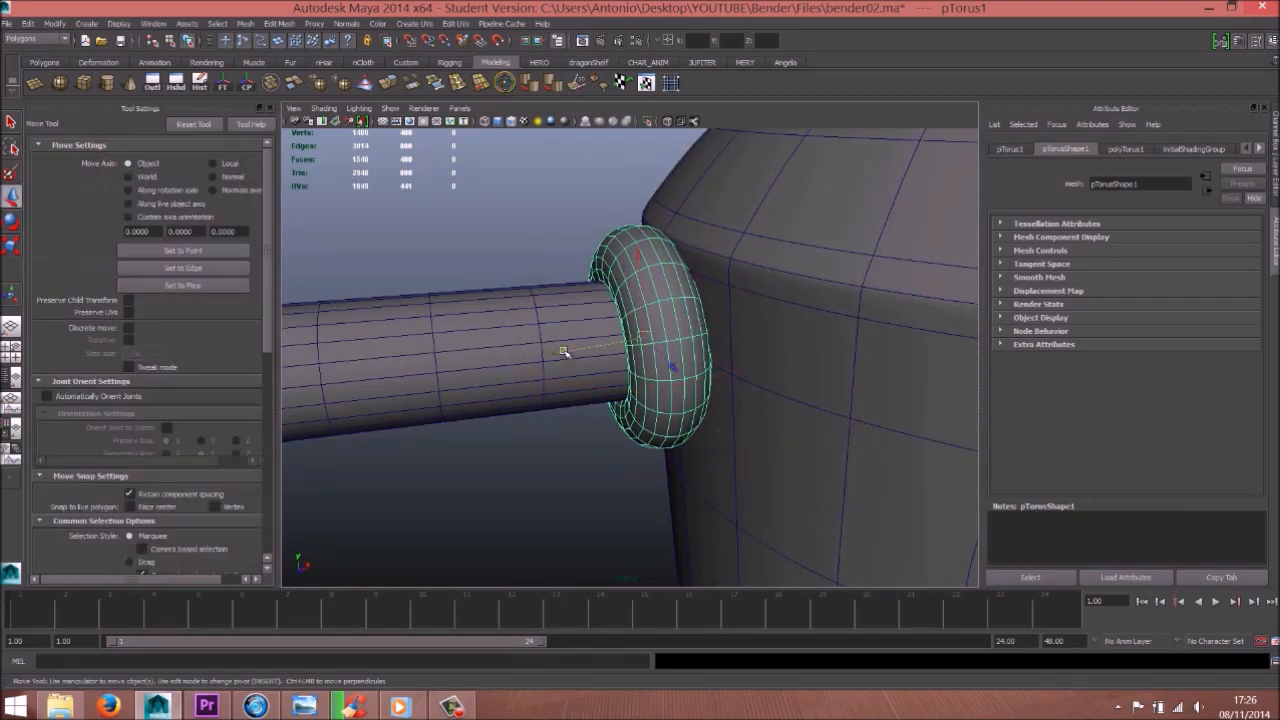
# Seat the torus against the torso using world move axes, hide the shaded wireframe and deselect the ring
pyautogui.moveTo(573, 341)
pyautogui.mouseDown()
pyautogui.moveTo(663, 418)
pyautogui.moveTo(620, 370)
pyautogui.moveTo(717, 326)
pyautogui.moveTo(522, 217)
pyautogui.mouseUp()
pyautogui.click(512, 121)
pyautogui.click(557, 246)
pyautogui.moveTo(629, 248)
pyautogui.keyDown('alt'); pyautogui.mouseDown(button='right')
pyautogui.moveTo(557, 246)
pyautogui.moveTo(523, 311)
pyautogui.mouseUp(button='right'); pyautogui.keyUp('alt')
pyautogui.keyDown('alt'); pyautogui.moveTo(523, 311); pyautogui.dragTo(533, 427); pyautogui.keyUp('alt')
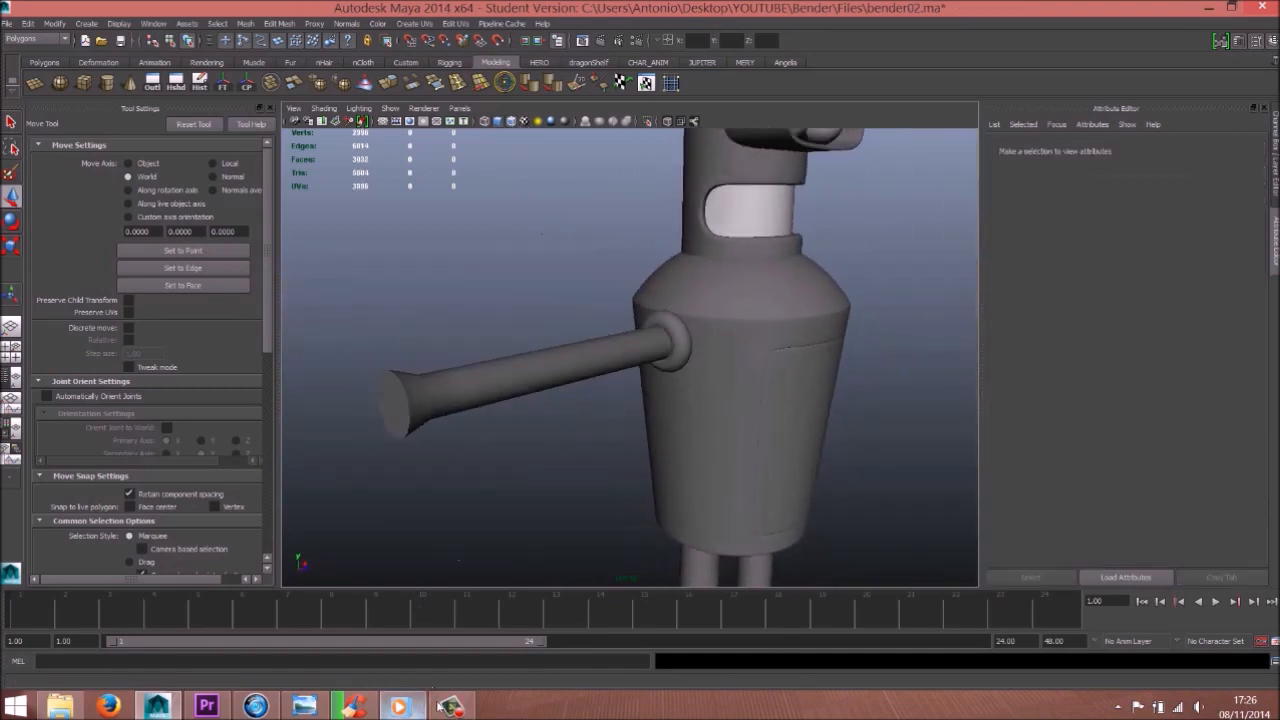
# Check the bender.jpg reference's shoulder, select the torus again and flatten its width into a thinner ring
pyautogui.click(300, 708)
pyautogui.click(298, 713)
pyautogui.keyDown('alt'); pyautogui.moveTo(589, 357); pyautogui.dragTo(686, 334, button='right'); pyautogui.keyUp('alt')
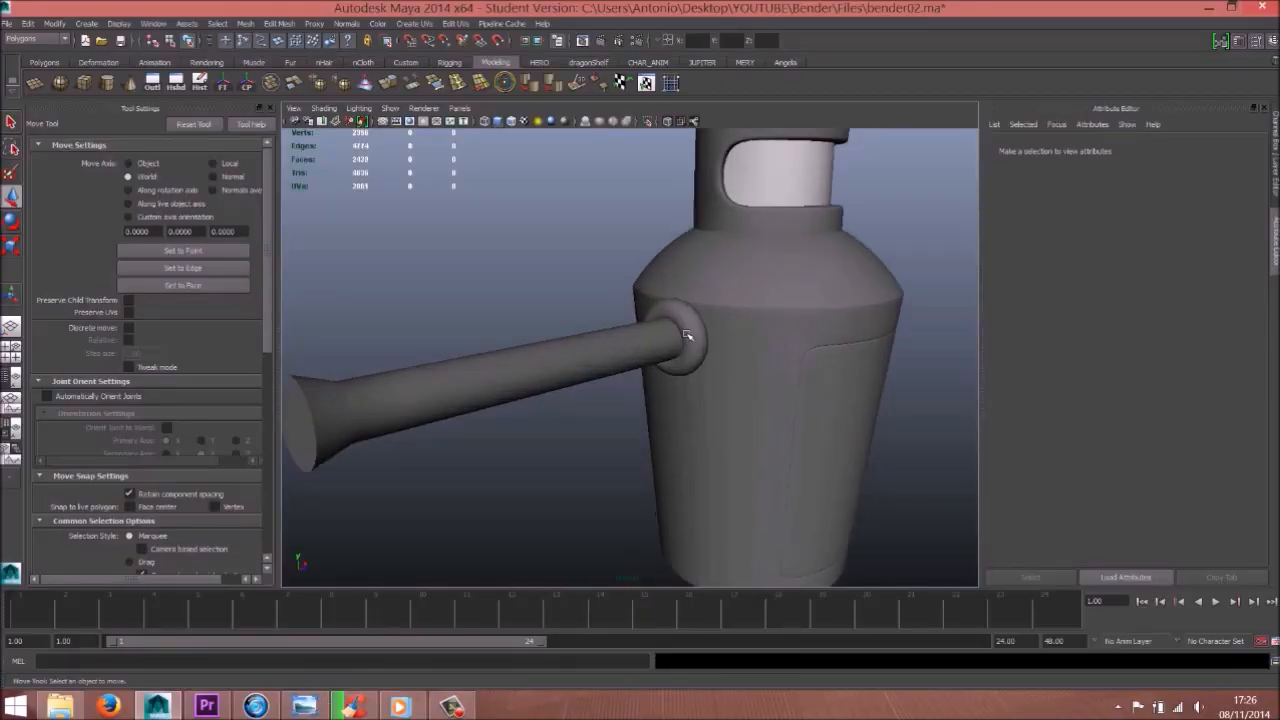
pyautogui.click(686, 334)
pyautogui.keyDown('alt'); pyautogui.moveTo(686, 334); pyautogui.dragTo(715, 342); pyautogui.keyUp('alt')
pyautogui.keyDown('alt'); pyautogui.moveTo(715, 342); pyautogui.dragTo(768, 369, button='right'); pyautogui.keyUp('alt')
pyautogui.keyDown('alt'); pyautogui.moveTo(768, 369); pyautogui.dragTo(596, 433); pyautogui.keyUp('alt')
pyautogui.press('r')
pyautogui.press('w')
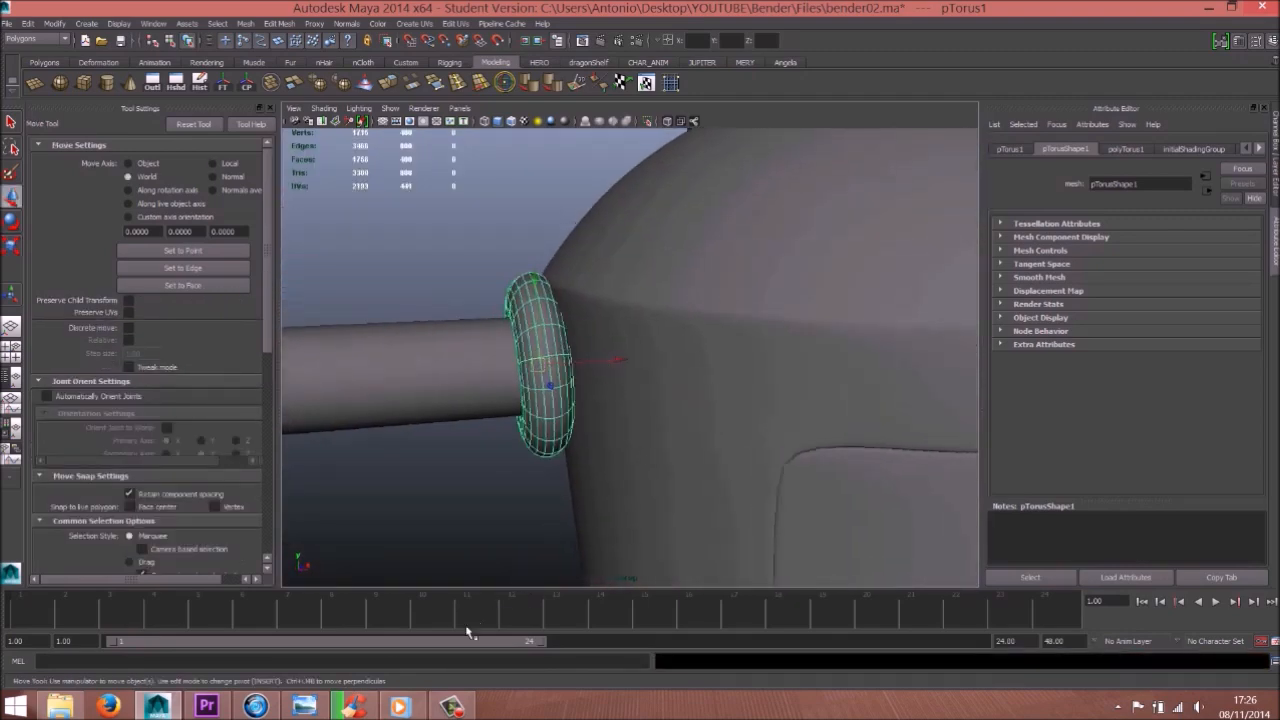
# Check the bender.jpg reference's shoulder again, reselect the shoulder torus and slightly adjust its tilt against the torso's side
pyautogui.click(310, 708)
pyautogui.click(312, 709)
pyautogui.scroll(-4, 470, 361)
pyautogui.keyDown('shift'); pyautogui.click(510, 357); pyautogui.keyUp('shift')
pyautogui.keyDown('ctrl'); pyautogui.keyDown('shift'); pyautogui.moveTo(586, 326); pyautogui.dragTo(558, 297, button='right'); pyautogui.keyUp('shift'); pyautogui.keyUp('ctrl')
pyautogui.moveTo(349, 289); pyautogui.dragTo(350, 318)
pyautogui.keyDown('alt'); pyautogui.moveTo(487, 326); pyautogui.dragTo(467, 326); pyautogui.keyUp('alt')
pyautogui.click(560, 361)
pyautogui.keyDown('alt'); pyautogui.moveTo(631, 383); pyautogui.dragTo(635, 382); pyautogui.keyUp('alt')
pyautogui.scroll(-3, 612, 372)
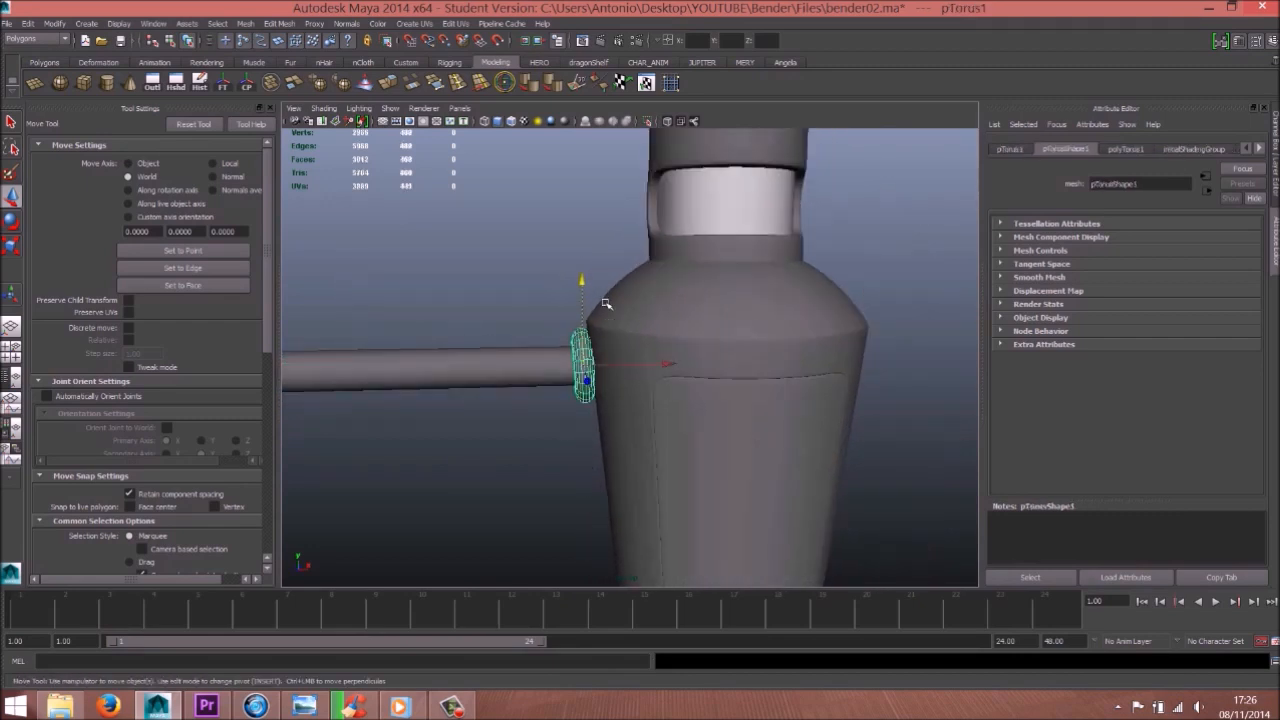
pyautogui.press('e')
pyautogui.moveTo(606, 246); pyautogui.dragTo(603, 246)
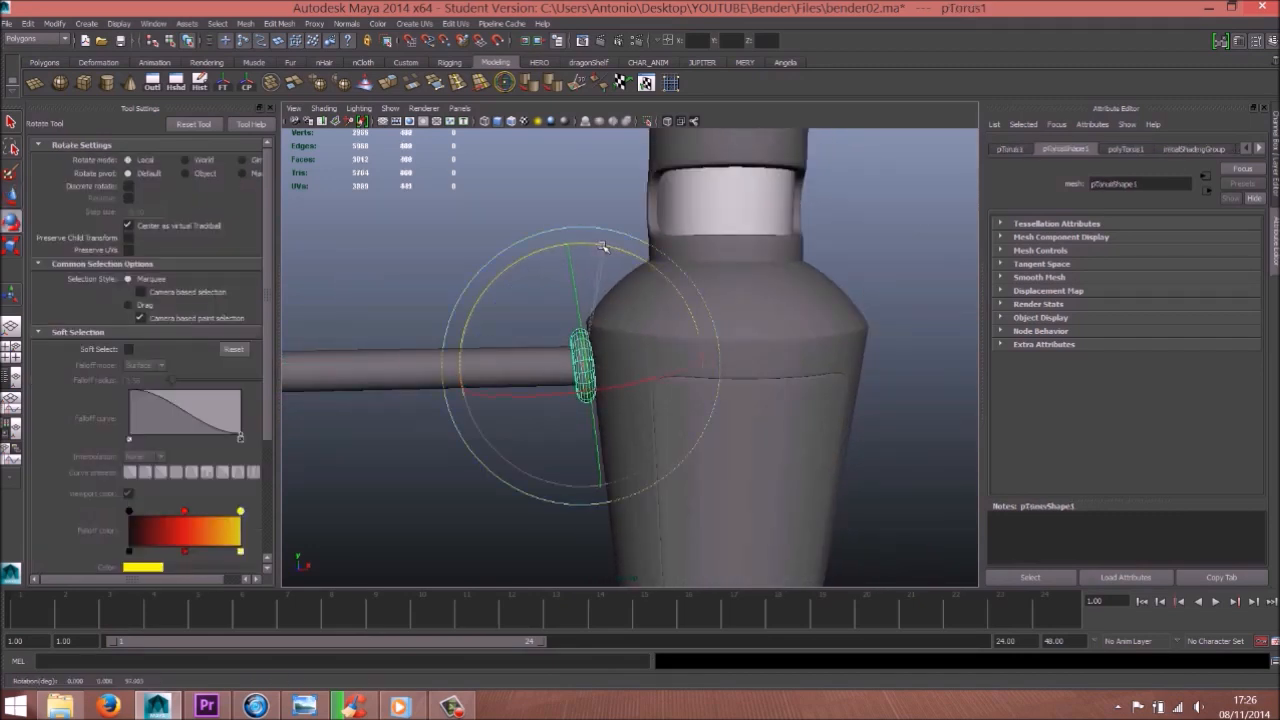
pyautogui.press('w')
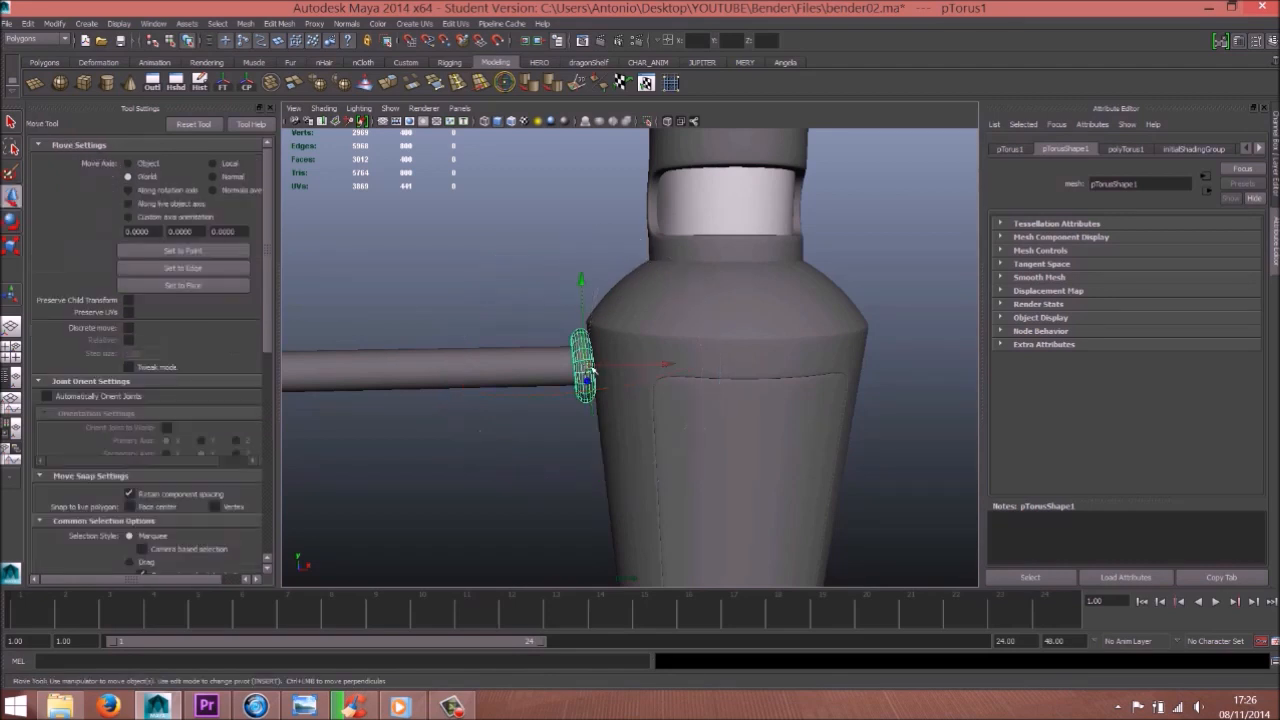
# Create a new polygon cylinder for a finger and move it along X out of the body, beyond the flared wrist
pyautogui.scroll(-6, 662, 368)
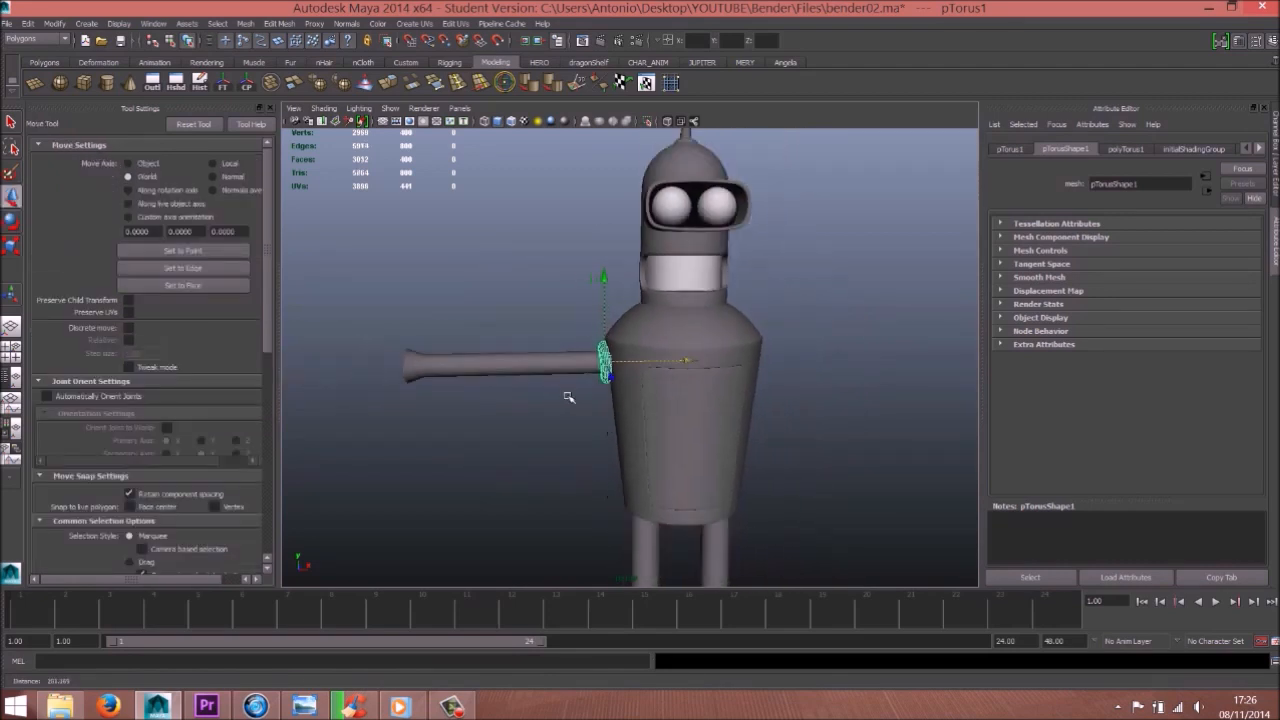
pyautogui.click(598, 435)
pyautogui.keyDown('alt'); pyautogui.moveTo(598, 435); pyautogui.dragTo(660, 394); pyautogui.keyUp('alt')
pyautogui.scroll(5, 603, 409)
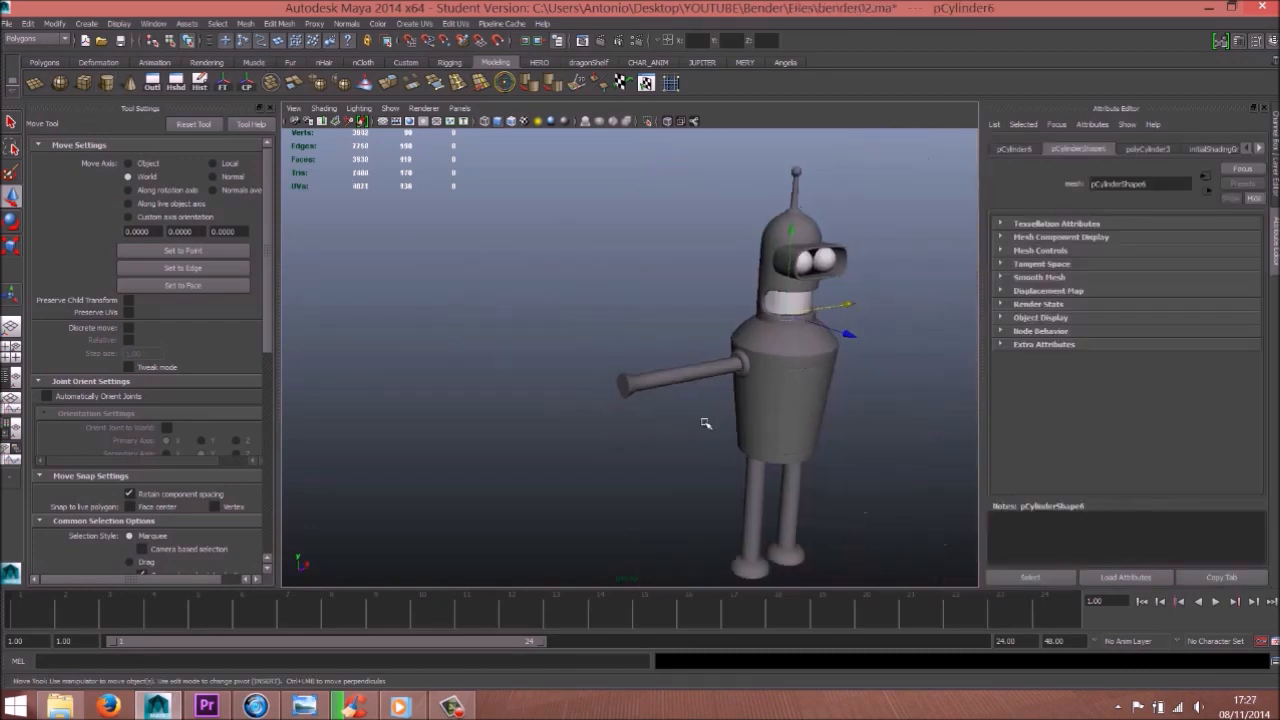
pyautogui.moveTo(861, 299); pyautogui.dragTo(700, 328)
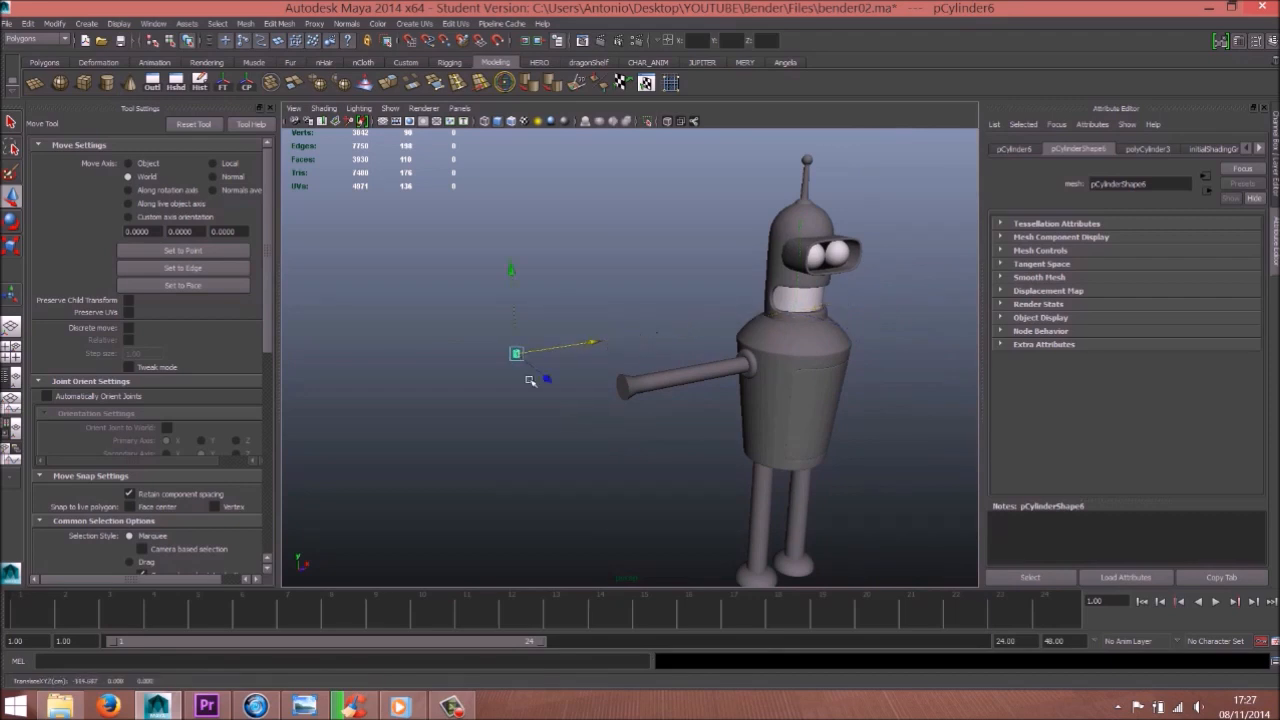
pyautogui.keyDown('alt'); pyautogui.moveTo(422, 408); pyautogui.dragTo(486, 429, button='middle'); pyautogui.keyUp('alt')
pyautogui.keyDown('alt'); pyautogui.moveTo(486, 429); pyautogui.dragTo(649, 409, button='right'); pyautogui.keyUp('alt')
# Rotate the finger cylinder so that it lies lengthwise along the arm's direction
pyautogui.press('e')
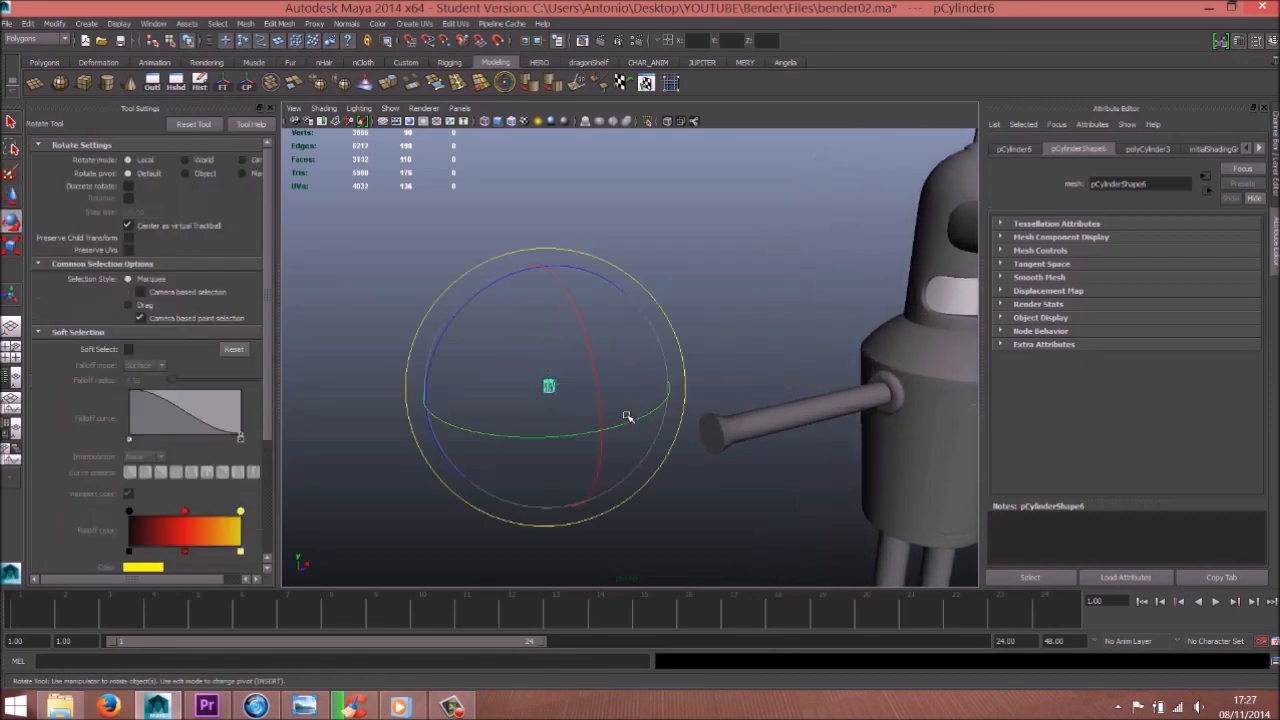
pyautogui.moveTo(497, 283); pyautogui.dragTo(426, 366)
pyautogui.press('w')
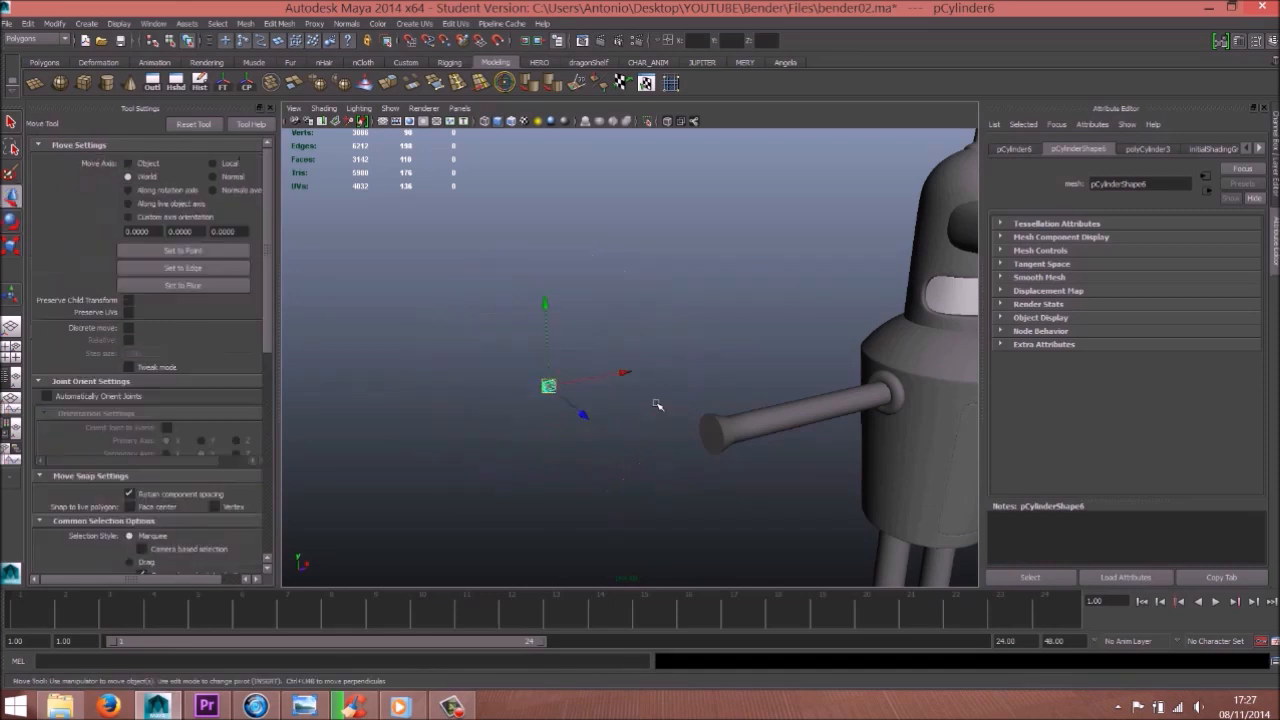
# In the side view, lower the finger cylinder to arm height and move it in front of the wrist's end face
pyautogui.moveTo(583, 414); pyautogui.dragTo(587, 414)
pyautogui.press('space')
pyautogui.moveTo(673, 405); pyautogui.dragTo(641, 380)
pyautogui.press('f')
pyautogui.keyDown('alt'); pyautogui.moveTo(660, 372); pyautogui.dragTo(326, 346, button='right'); pyautogui.keyUp('alt')
pyautogui.keyDown('alt'); pyautogui.moveTo(760, 352); pyautogui.dragTo(534, 420, button='right'); pyautogui.keyUp('alt')
pyautogui.keyDown('alt'); pyautogui.moveTo(534, 420); pyautogui.dragTo(534, 280, button='middle'); pyautogui.keyUp('alt')
pyautogui.press('space')
pyautogui.click(590, 271)
pyautogui.keyDown('alt'); pyautogui.moveTo(674, 340); pyautogui.dragTo(775, 314); pyautogui.keyUp('alt')
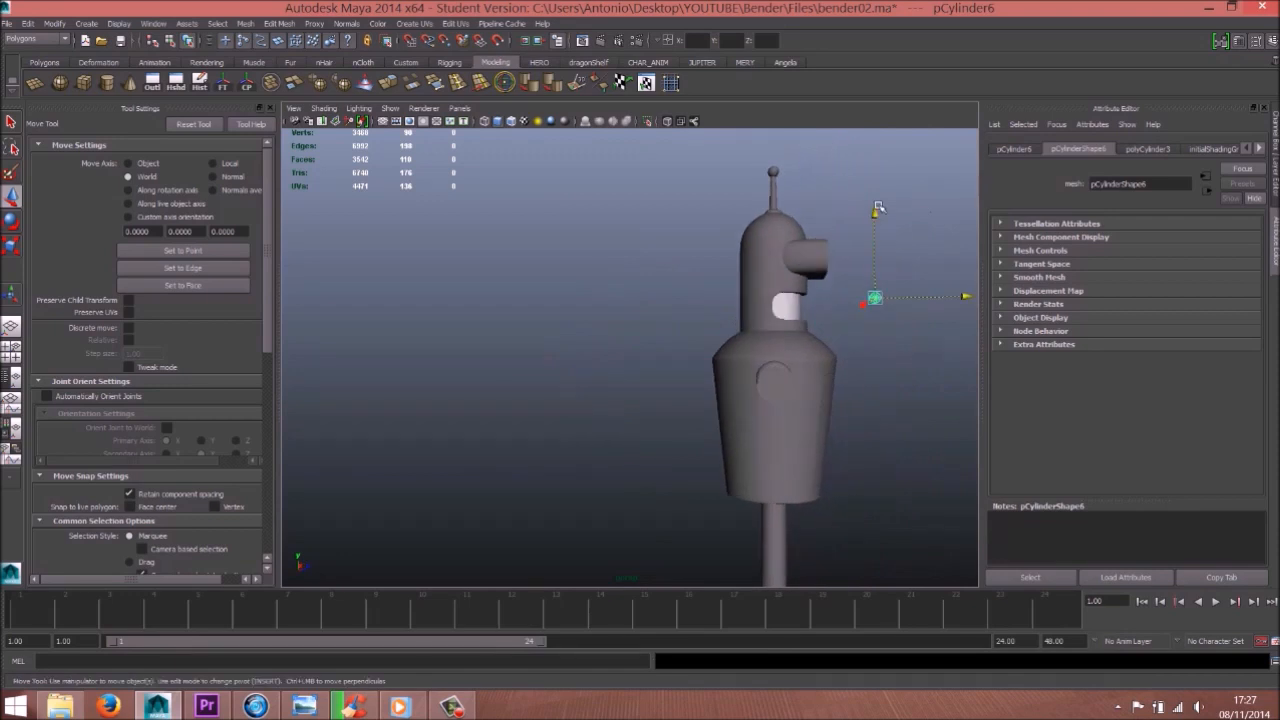
pyautogui.moveTo(878, 213); pyautogui.dragTo(870, 289)
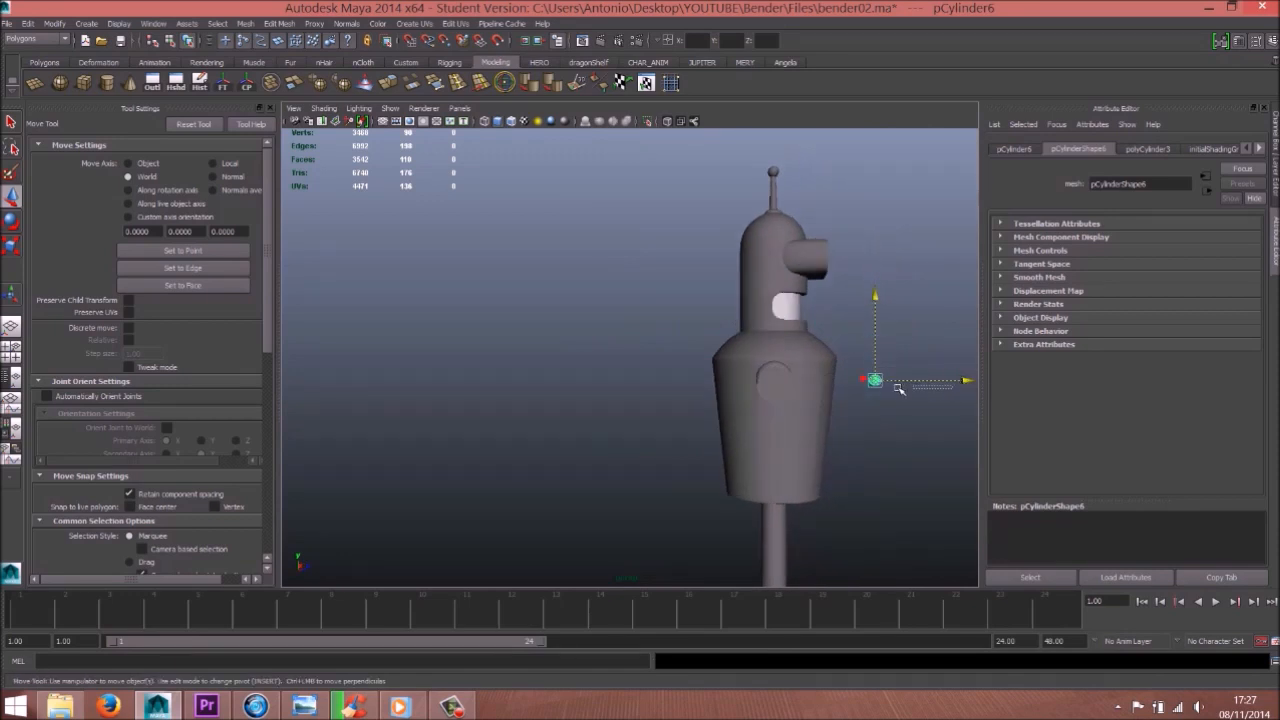
pyautogui.moveTo(869, 388); pyautogui.dragTo(868, 388)
pyautogui.hotkey('ctrl', 'z')
pyautogui.moveTo(962, 380); pyautogui.dragTo(763, 391)
pyautogui.press('space')
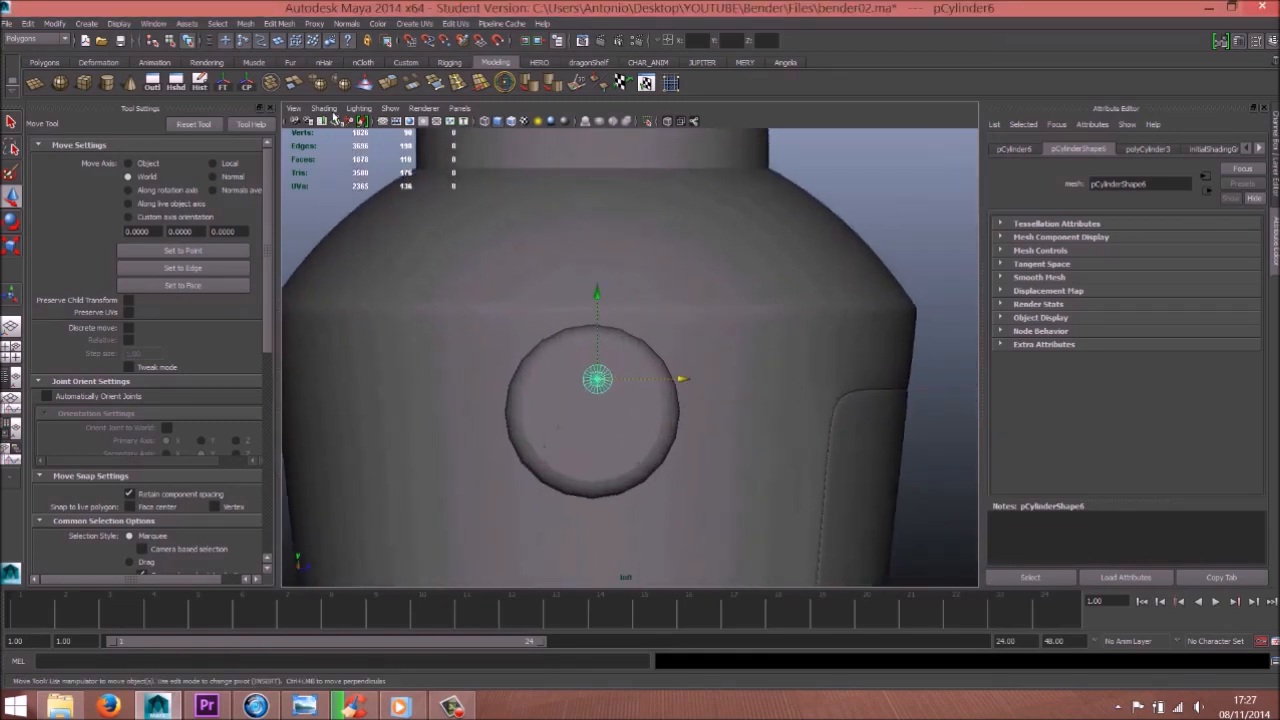
# Show wireframe on the shaded model, scale the finger cylinder up uniformly to about 1.44 times and check the reference's hand
pyautogui.click(513, 121)
pyautogui.scroll(5, 560, 420)
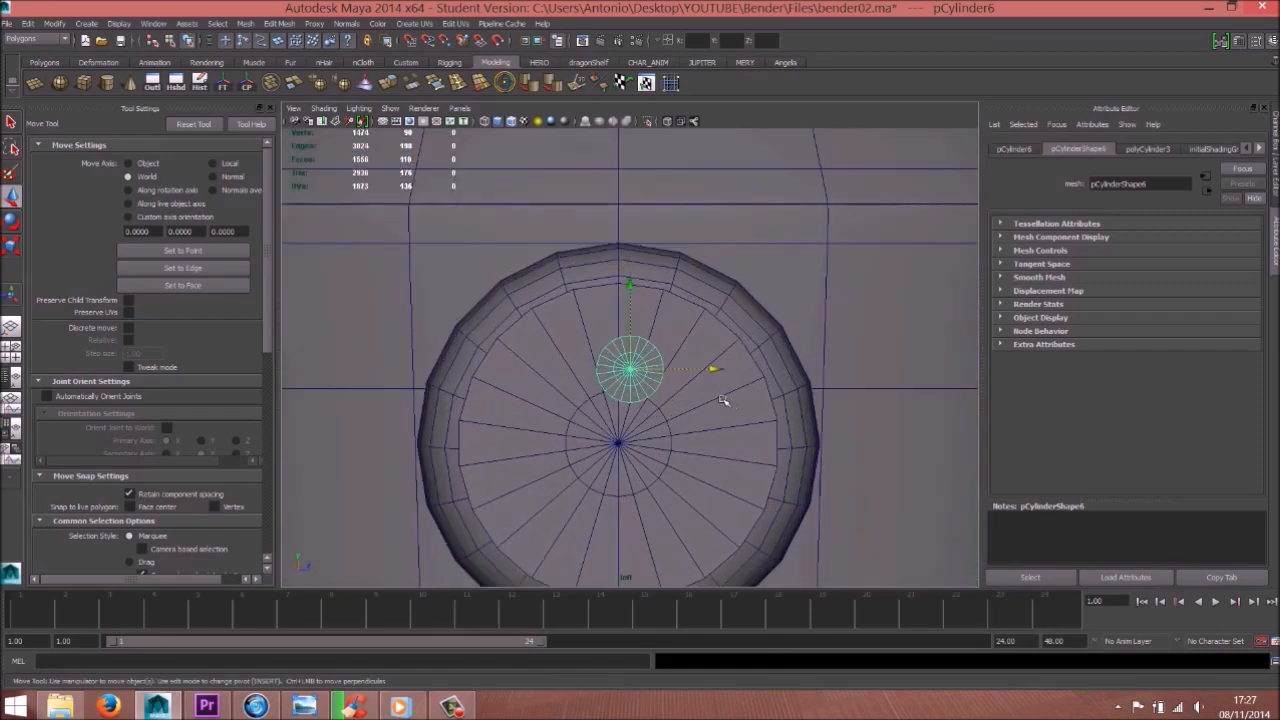
pyautogui.press('r')
pyautogui.moveTo(627, 370); pyautogui.dragTo(656, 365)
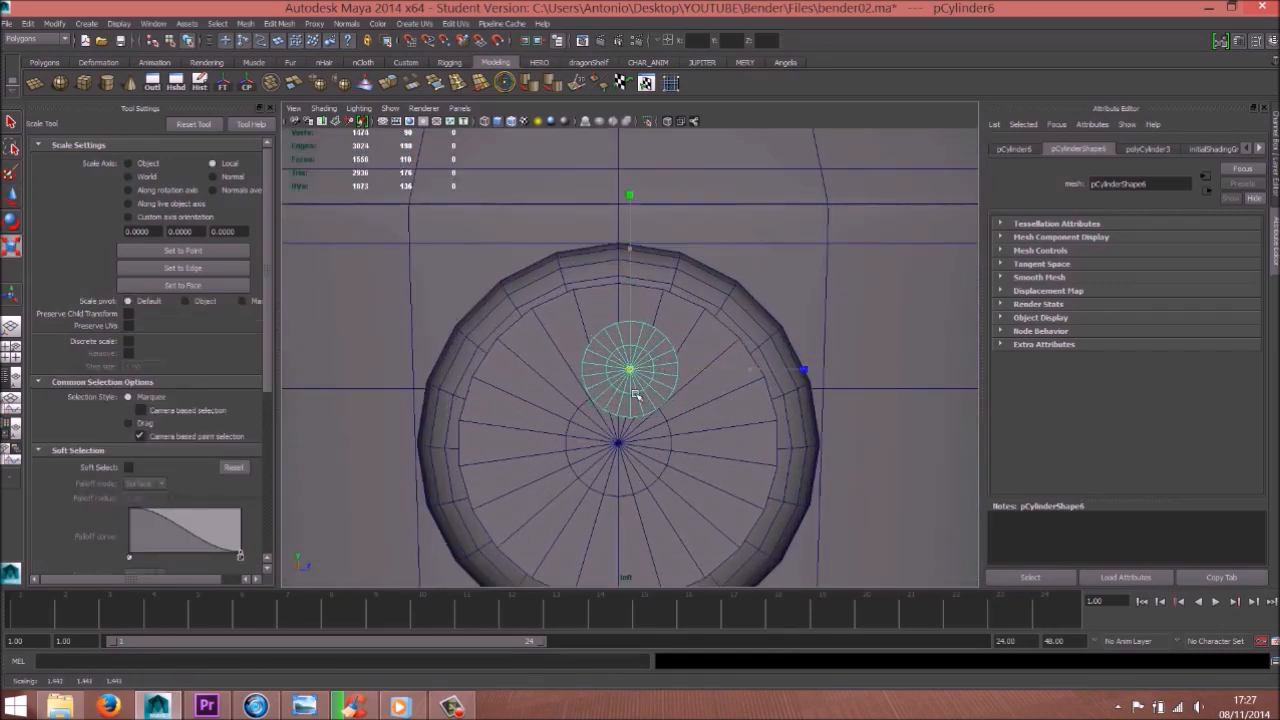
pyautogui.click(314, 706)
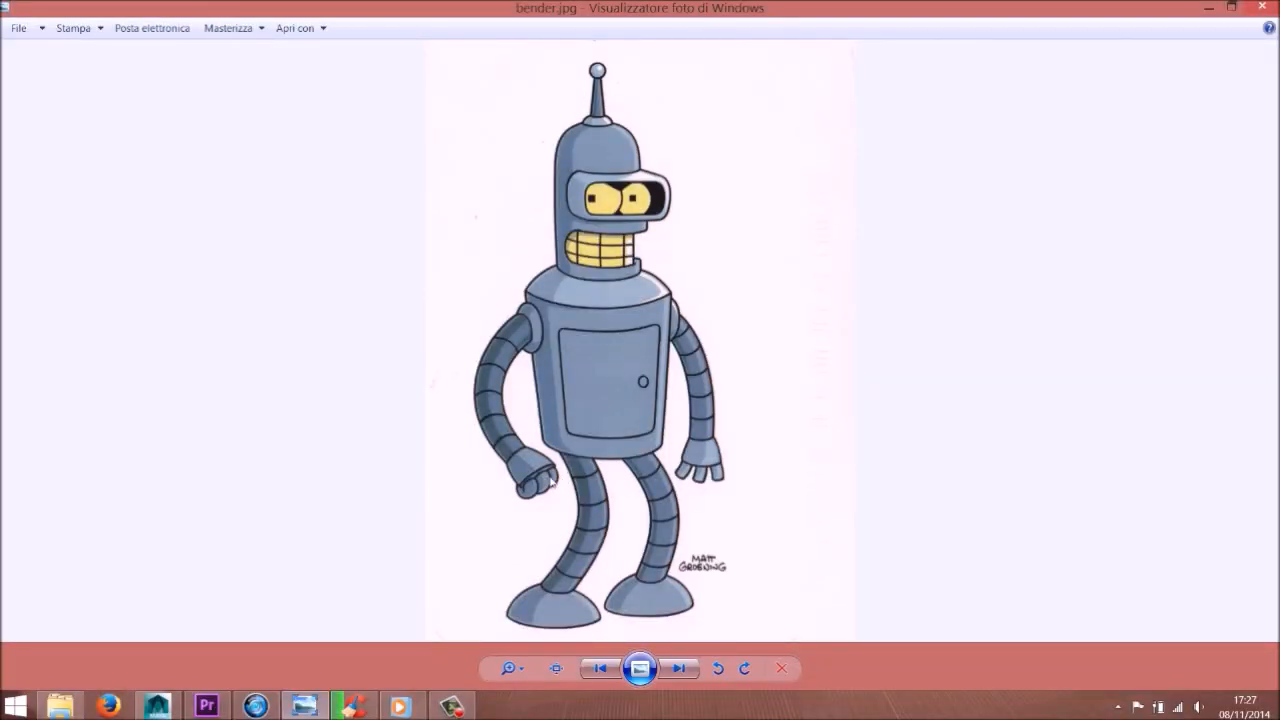
pyautogui.click(1217, 6)
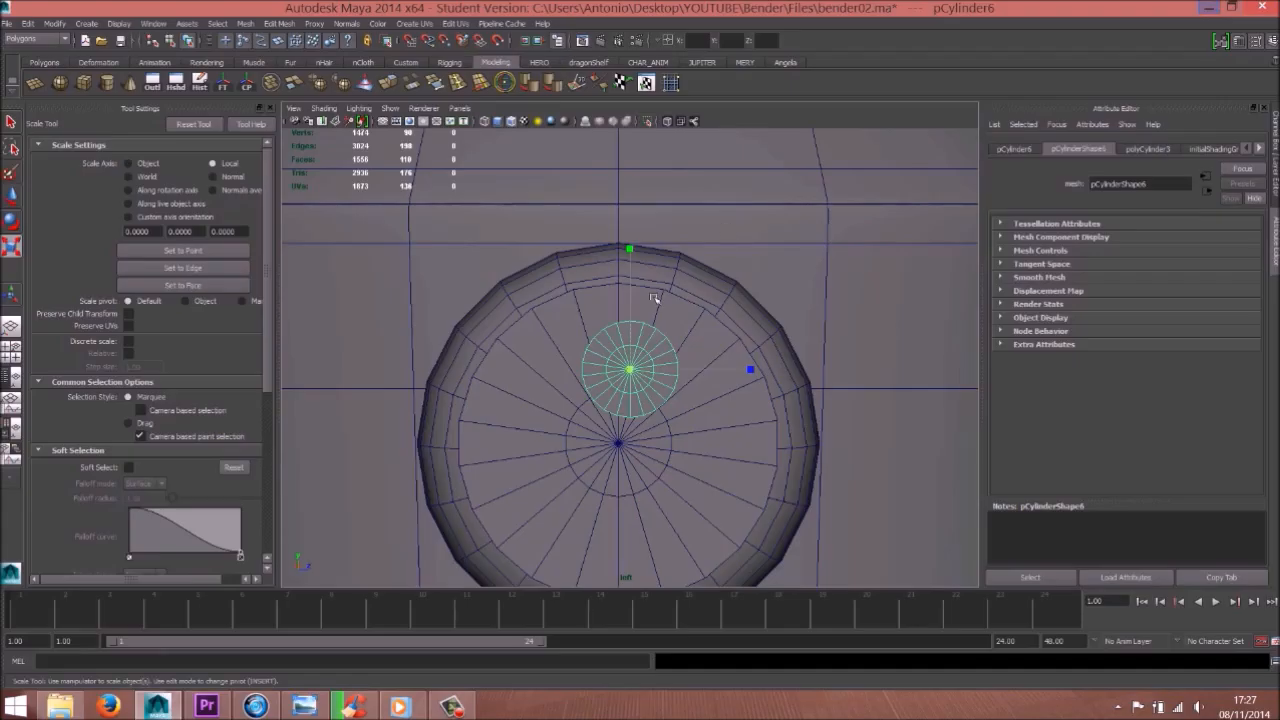
# Centre the finger cylinder on the wrist face's vertical midline and raise it slightly into the upper half
pyautogui.press('w')
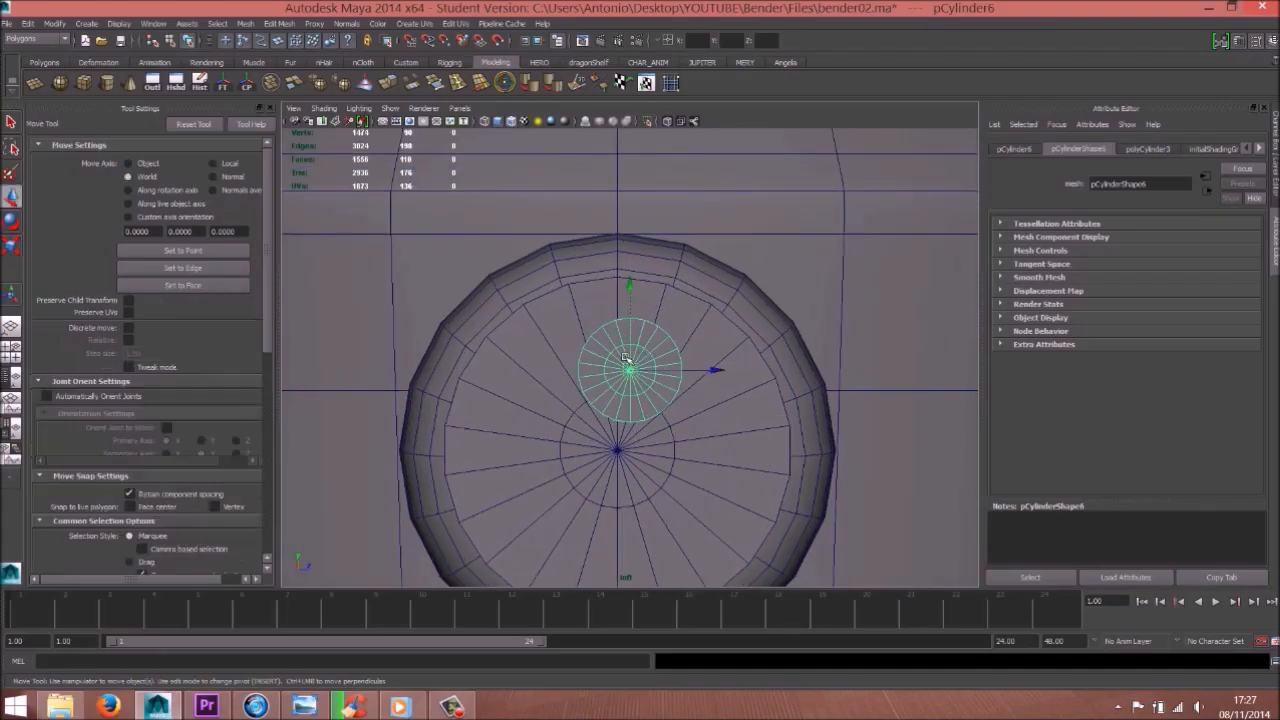
pyautogui.moveTo(711, 371)
pyautogui.mouseDown()
pyautogui.moveTo(728, 371)
pyautogui.moveTo(702, 371)
pyautogui.mouseUp()
pyautogui.moveTo(617, 291); pyautogui.dragTo(619, 270)
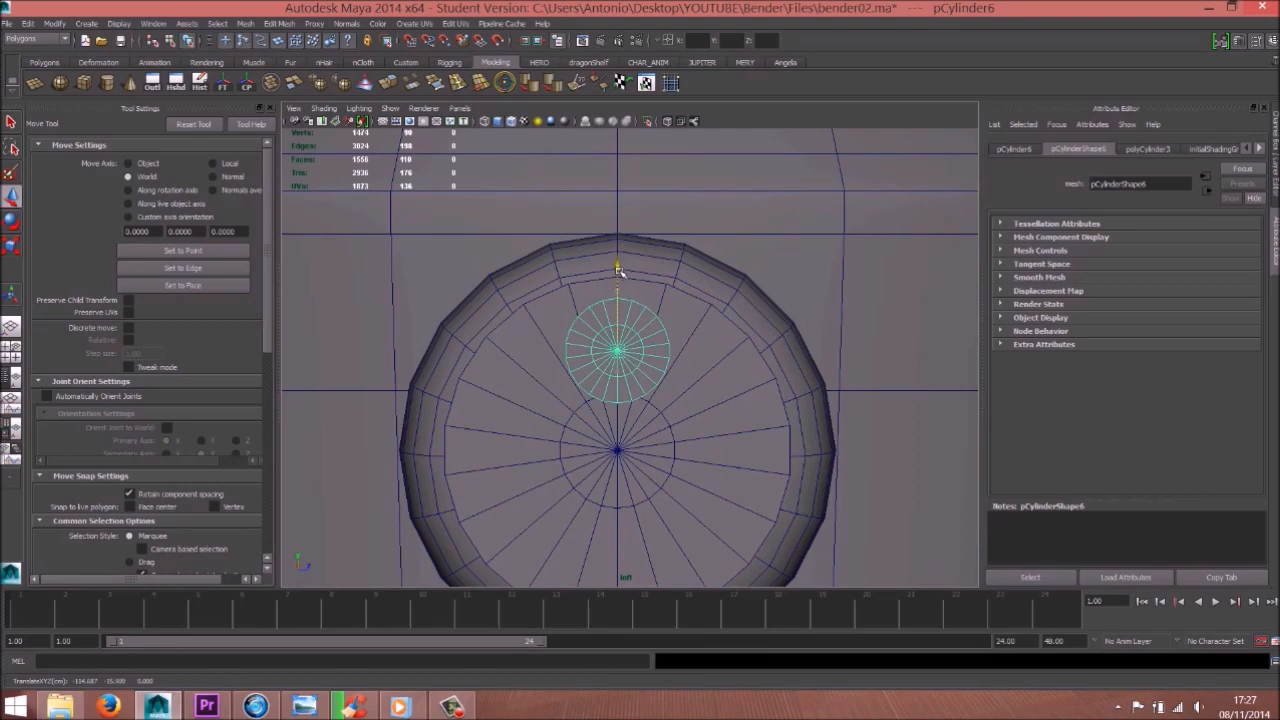
pyautogui.keyDown('alt'); pyautogui.moveTo(631, 397); pyautogui.dragTo(641, 370, button='middle'); pyautogui.keyUp('alt')
# In the perspective view, move the finger cylinder along X until its inner end meets the wrist's end face
pyautogui.press('space')
pyautogui.moveTo(691, 420); pyautogui.dragTo(622, 352)
pyautogui.moveTo(563, 445); pyautogui.dragTo(675, 428)
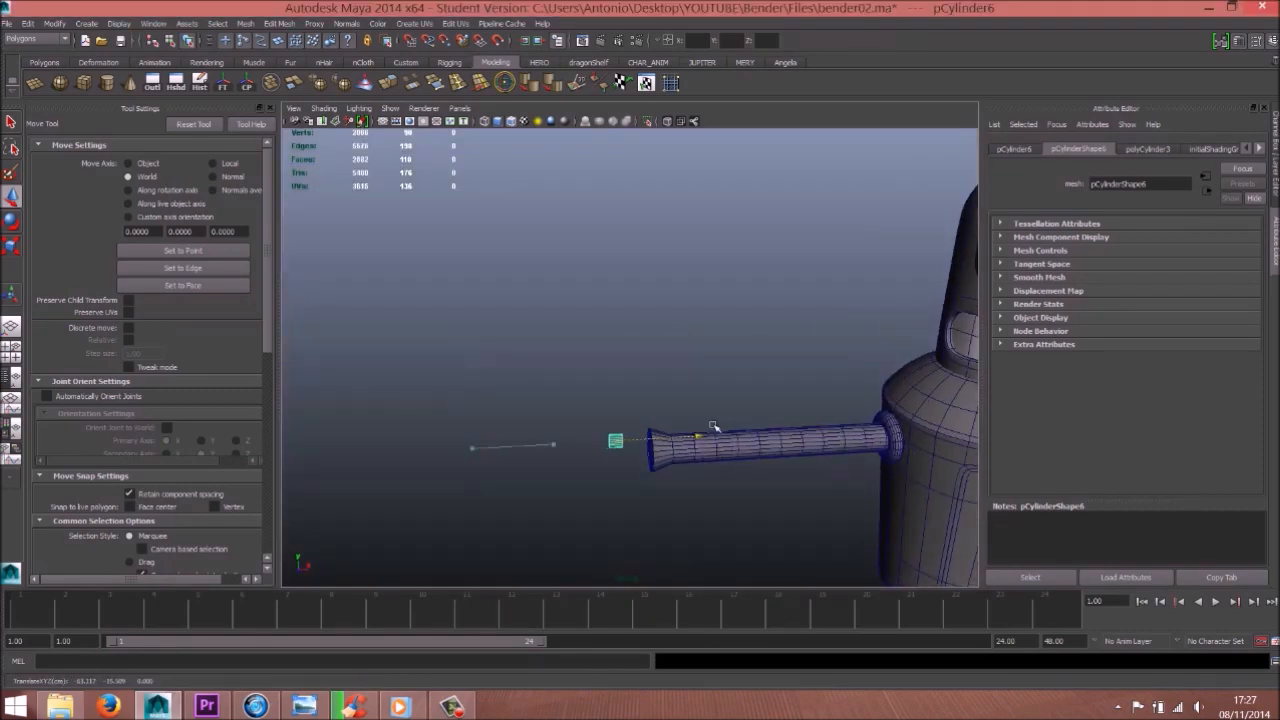
pyautogui.press('f')
pyautogui.keyDown('alt'); pyautogui.moveTo(677, 480); pyautogui.dragTo(560, 397, button='right'); pyautogui.keyUp('alt')
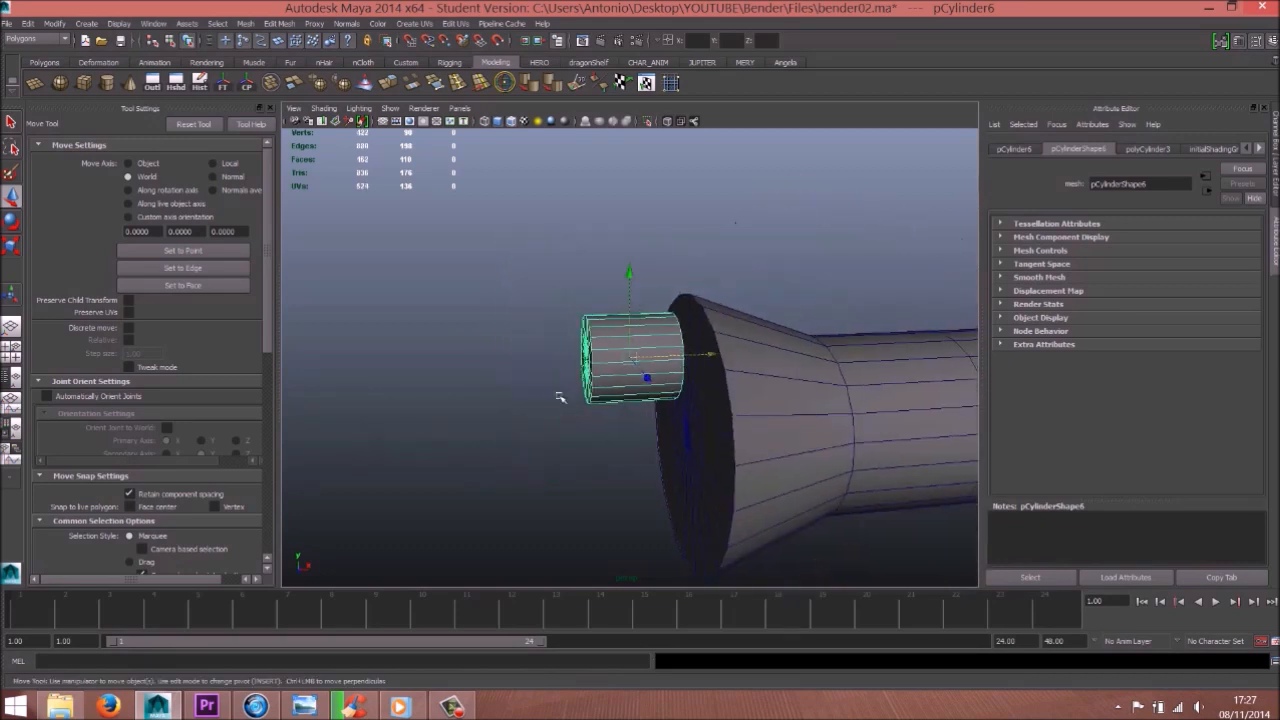
# Lengthen the finger cylinder along the arm's axis and lower it slightly on the wrist face
pyautogui.press('r')
pyautogui.moveTo(744, 353); pyautogui.dragTo(928, 338)
pyautogui.press('w')
pyautogui.moveTo(630, 270); pyautogui.dragTo(630, 293)
pyautogui.keyDown('alt'); pyautogui.moveTo(750, 350); pyautogui.dragTo(663, 348); pyautogui.keyUp('alt')
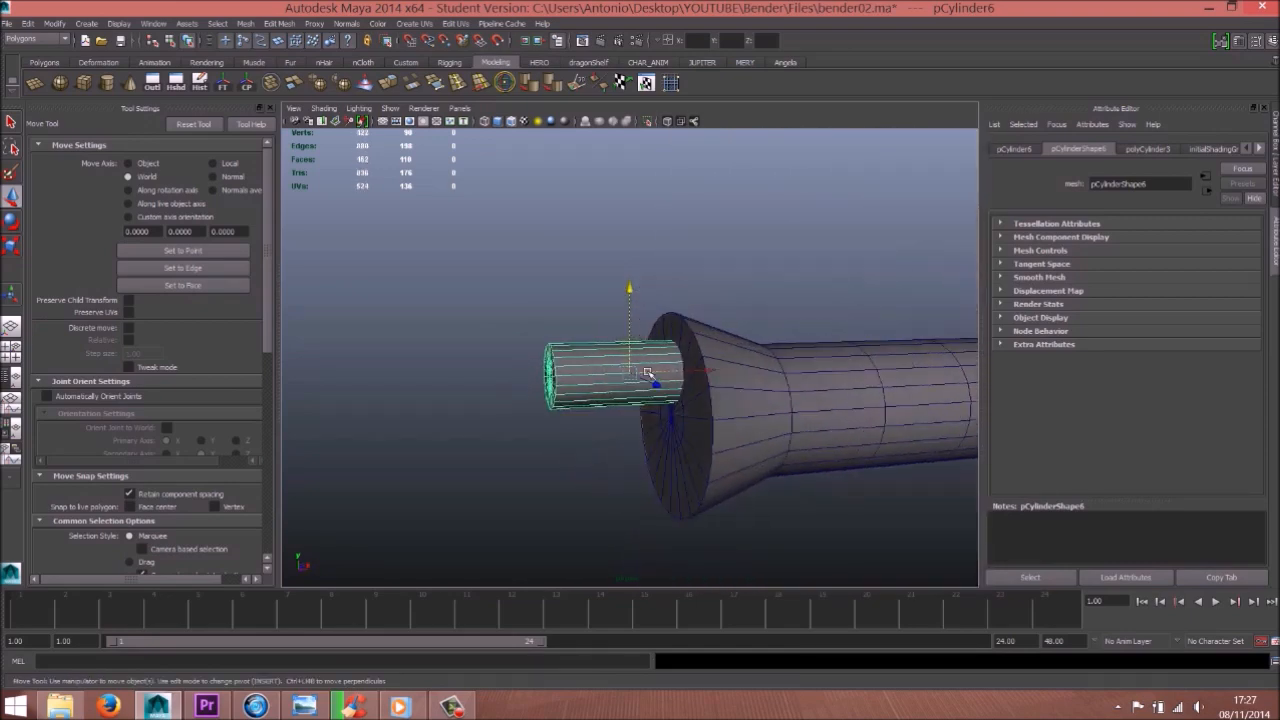
pyautogui.press('r')
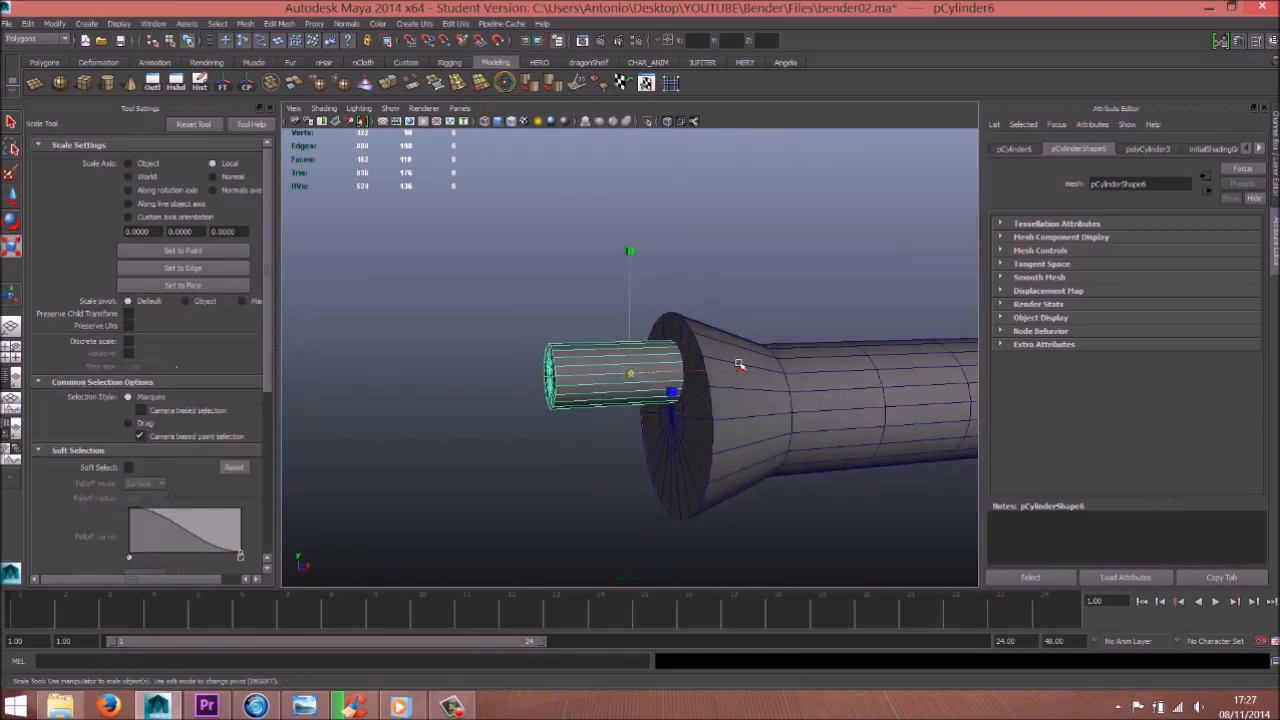
pyautogui.moveTo(742, 370); pyautogui.dragTo(752, 370)
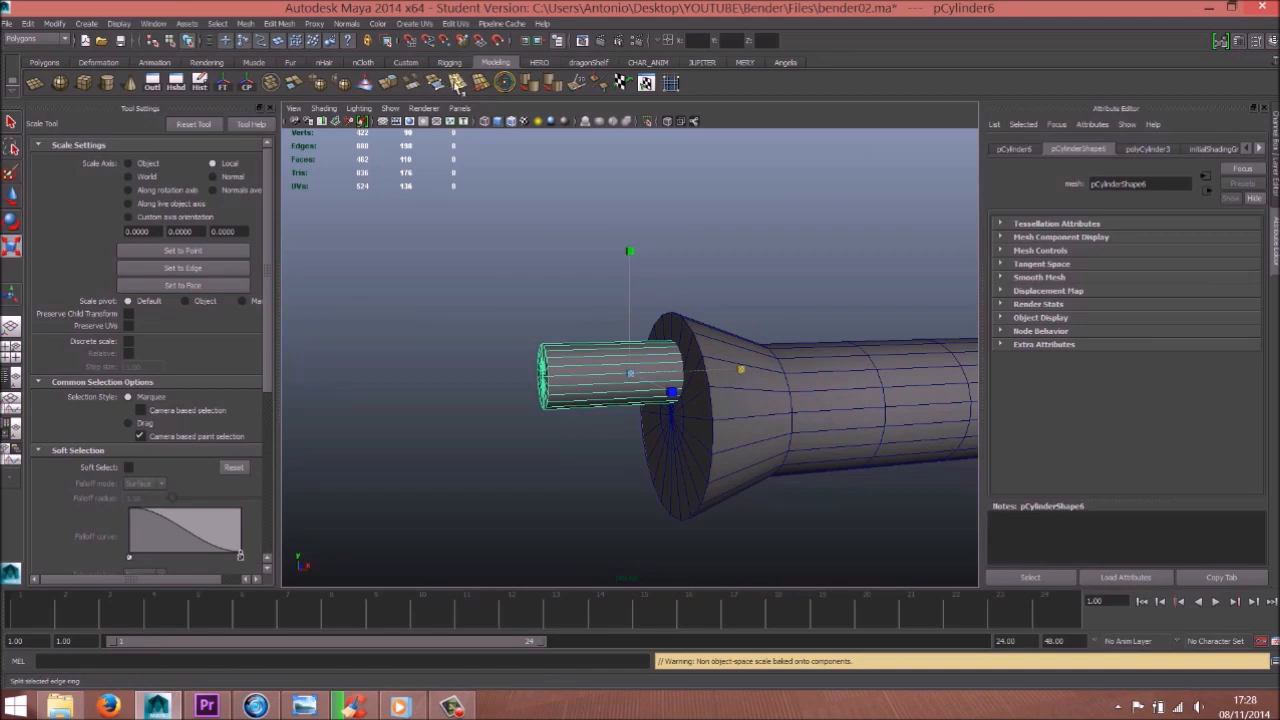
# Try 10 edge loops along the finger cylinder, undo them and insert 5 evenly spaced loops instead
pyautogui.click(457, 84)
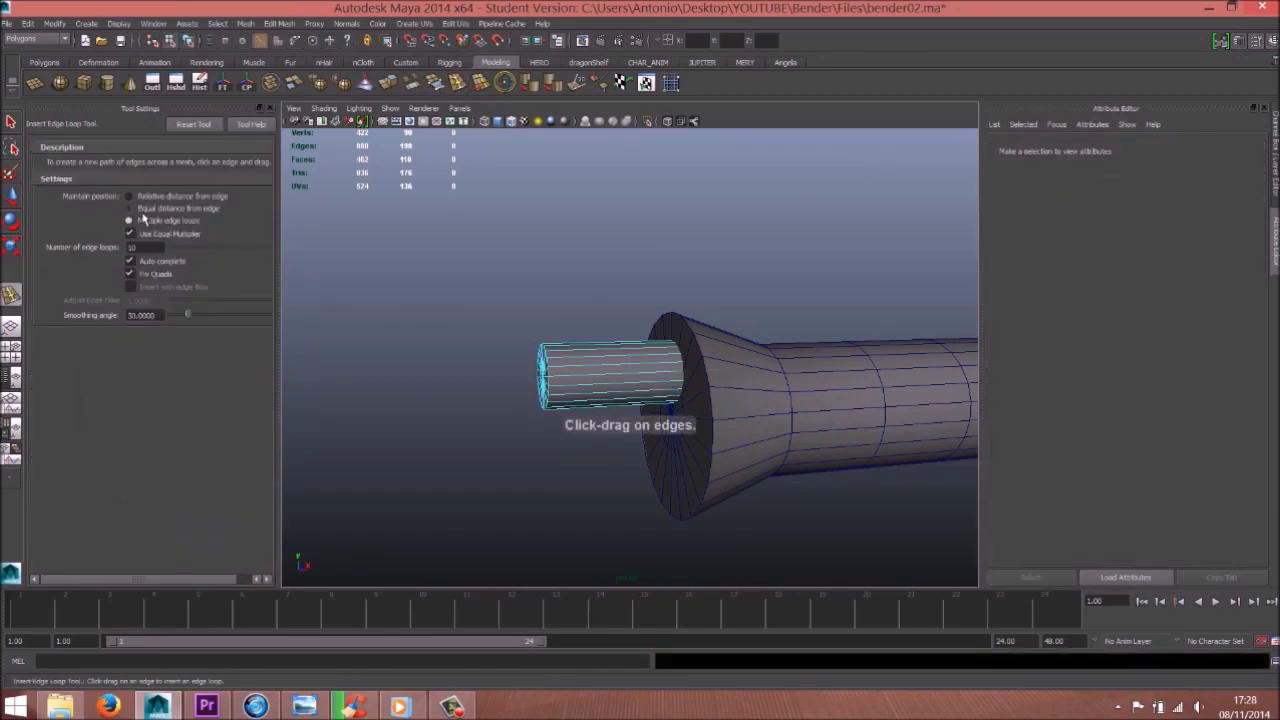
pyautogui.click(604, 383)
pyautogui.click(605, 383)
pyautogui.hotkey('ctrl', 'z')
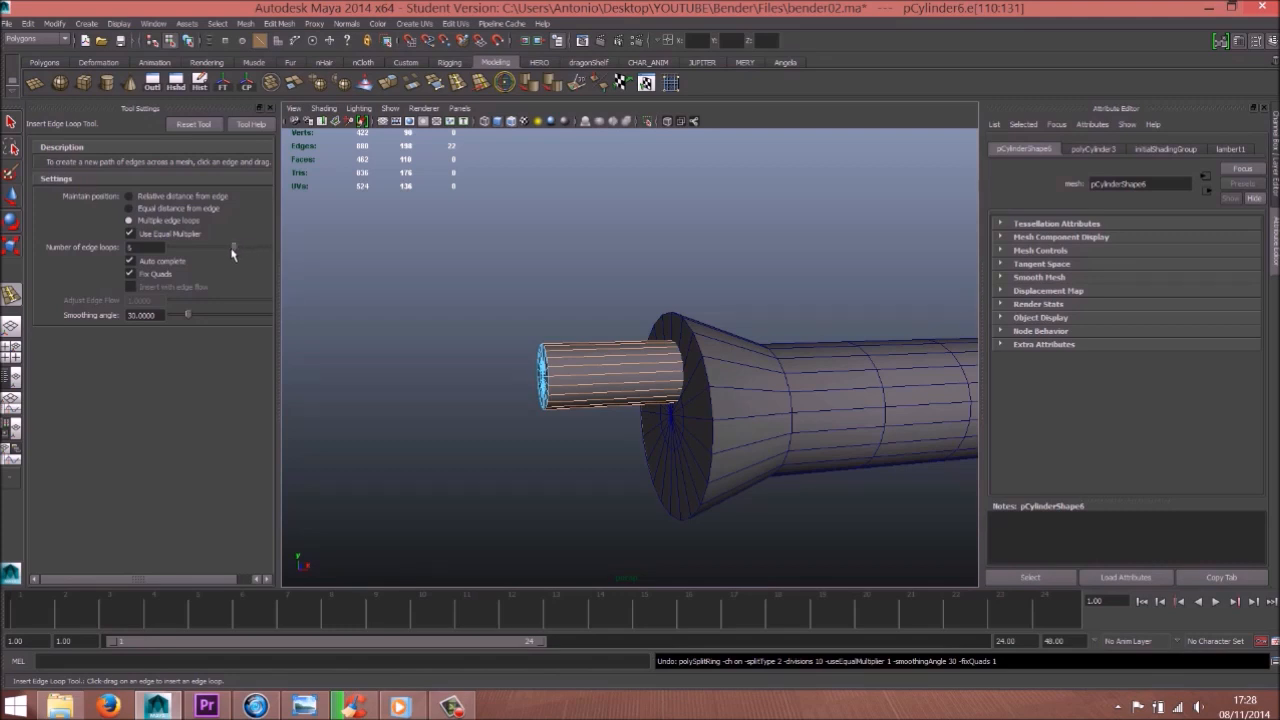
pyautogui.click(605, 379)
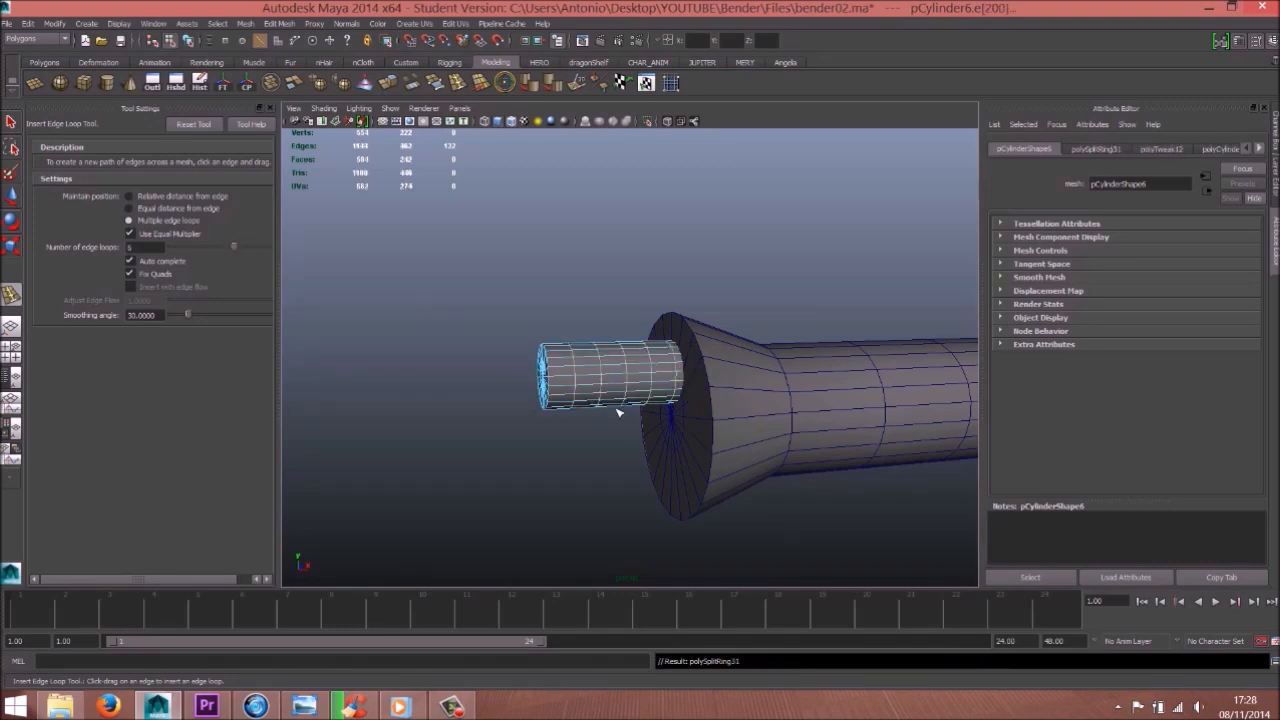
# Leave the edge loop tool, return to object mode and select the whole finger cylinder for moving
pyautogui.press('w')
pyautogui.moveTo(618, 380); pyautogui.dragTo(700, 366, button='right')
pyautogui.click(588, 360)
pyautogui.click(679, 376)
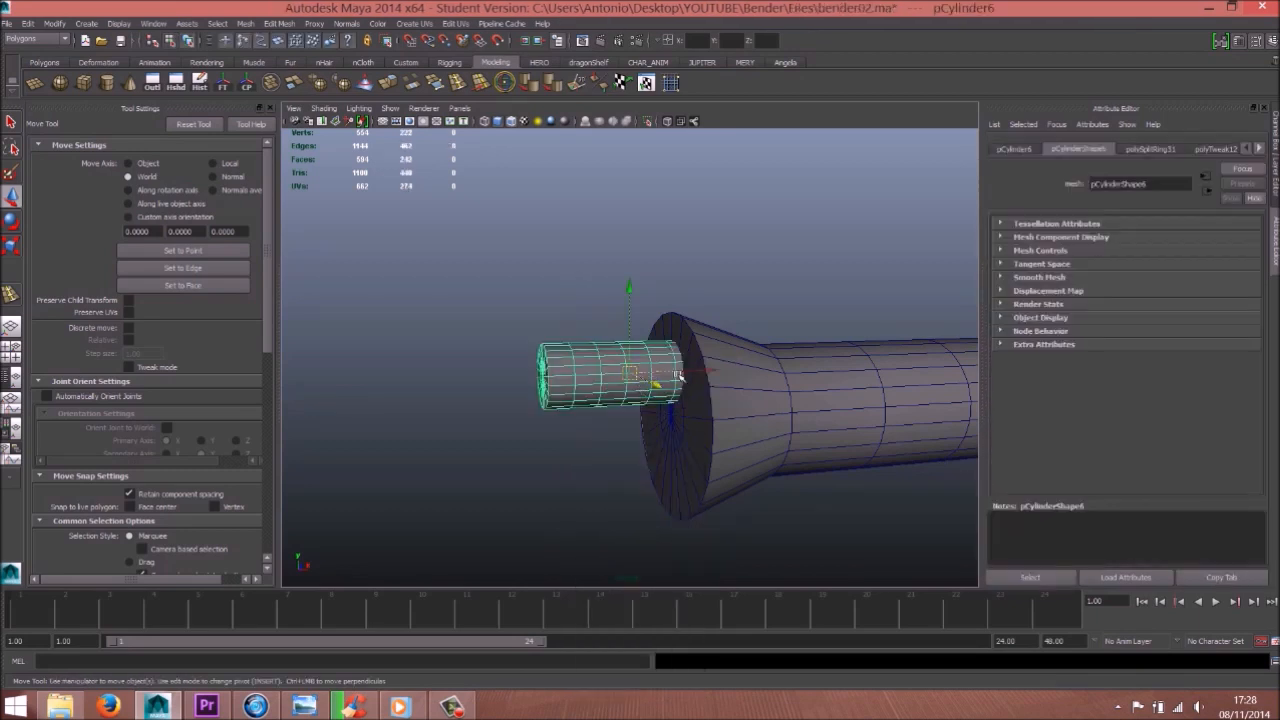
pyautogui.moveTo(651, 375); pyautogui.dragTo(675, 398)
pyautogui.press('r')
pyautogui.press('w')
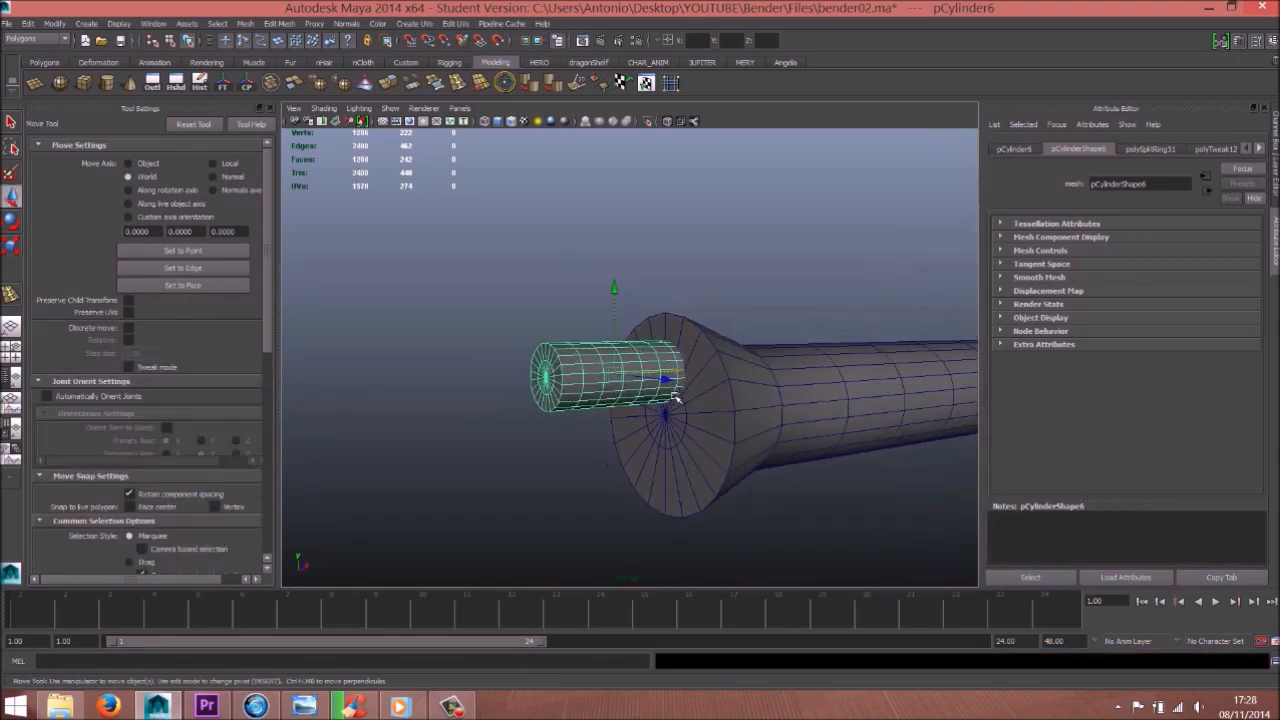
# Duplicate the finger cylinder twice and place the copies side by side below the first, forming a triangle on the wrist face
pyautogui.hotkey('ctrl', 'd')
pyautogui.moveTo(651, 314)
pyautogui.keyDown('alt'); pyautogui.mouseDown()
pyautogui.moveTo(706, 317)
pyautogui.moveTo(640, 296)
pyautogui.mouseUp(); pyautogui.keyUp('alt')
pyautogui.press('space')
pyautogui.keyDown('alt'); pyautogui.moveTo(663, 329); pyautogui.dragTo(679, 303, button='middle'); pyautogui.keyUp('alt')
pyautogui.keyDown('alt'); pyautogui.moveTo(679, 303); pyautogui.dragTo(657, 366, button='right'); pyautogui.keyUp('alt')
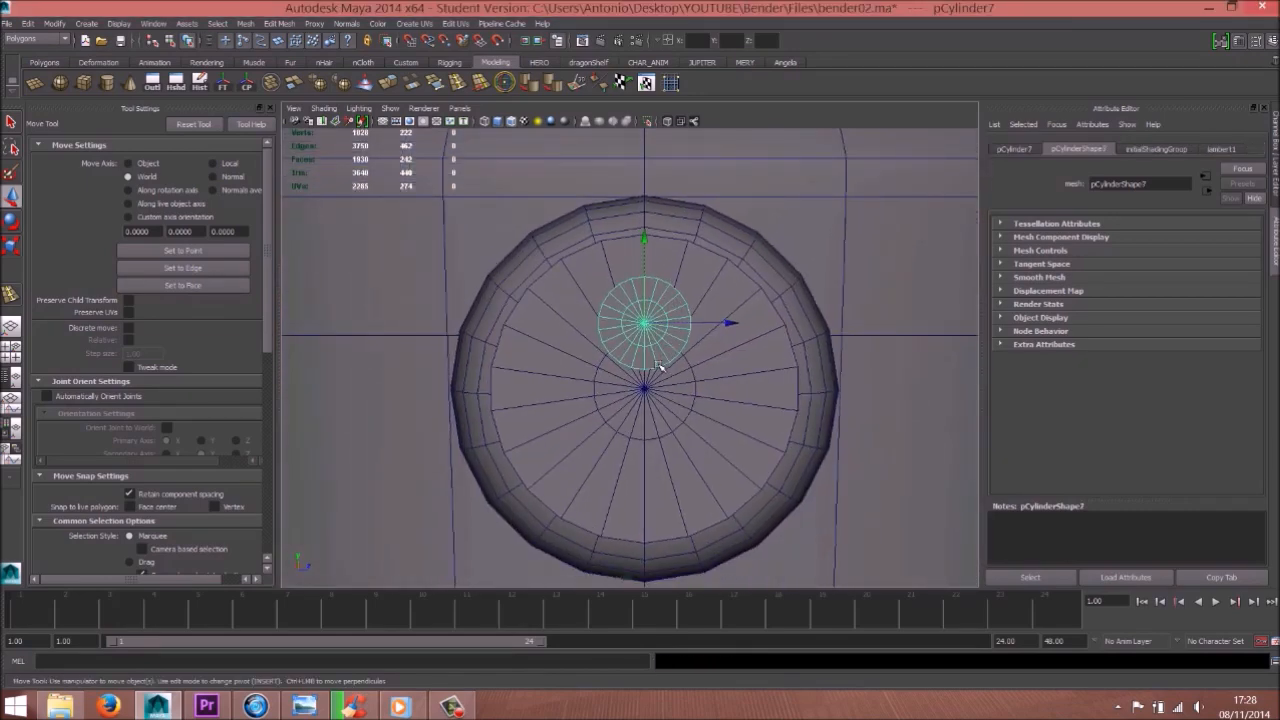
pyautogui.moveTo(642, 236); pyautogui.dragTo(657, 347)
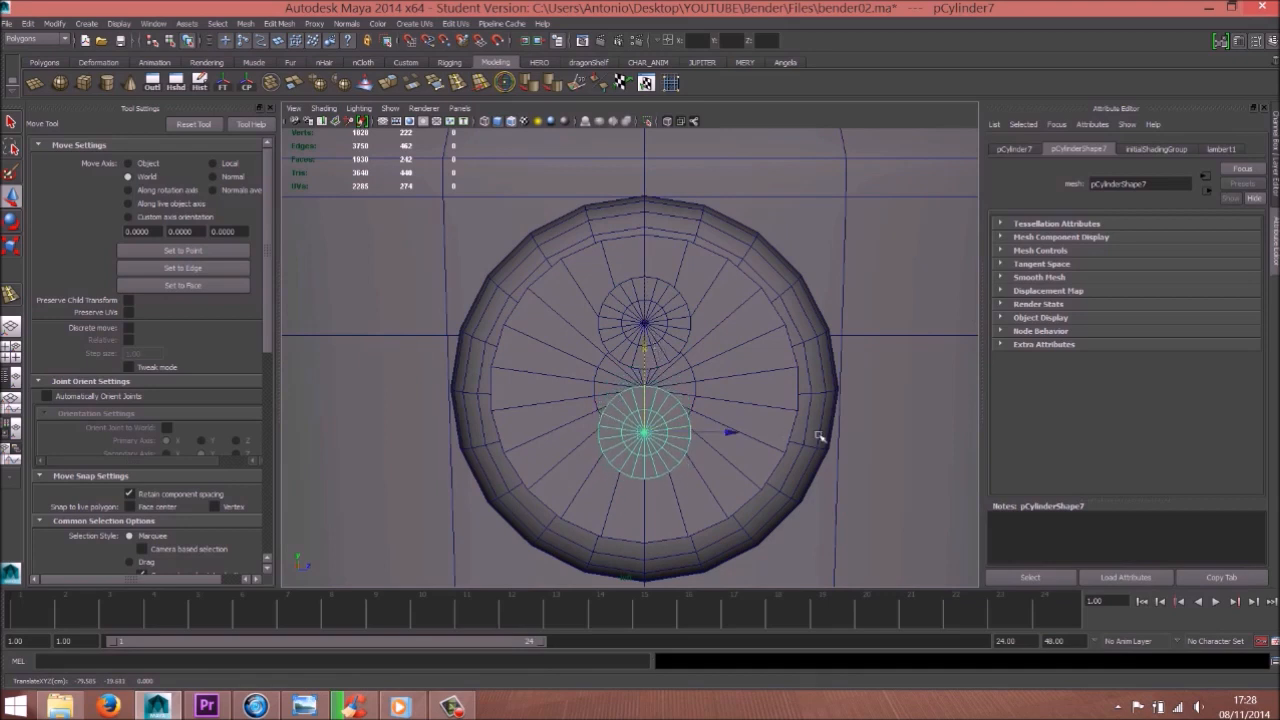
pyautogui.moveTo(730, 432); pyautogui.dragTo(800, 410)
pyautogui.hotkey('ctrl', 'd')
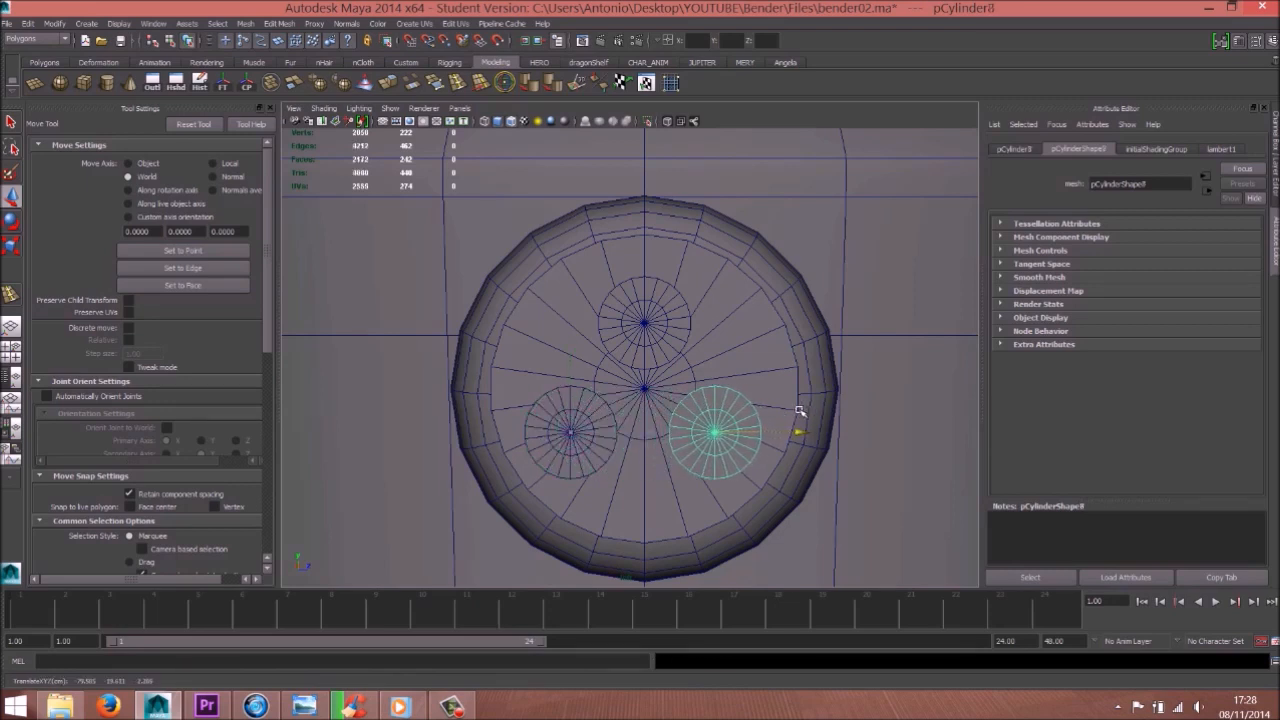
# Return to the perspective view, deselect the fingers, hide the shaded wireframe and inspect the three-fingered hand on the arm
pyautogui.press('space')
pyautogui.moveTo(782, 365); pyautogui.dragTo(786, 338)
pyautogui.keyDown('alt'); pyautogui.moveTo(782, 360); pyautogui.dragTo(626, 299); pyautogui.keyUp('alt')
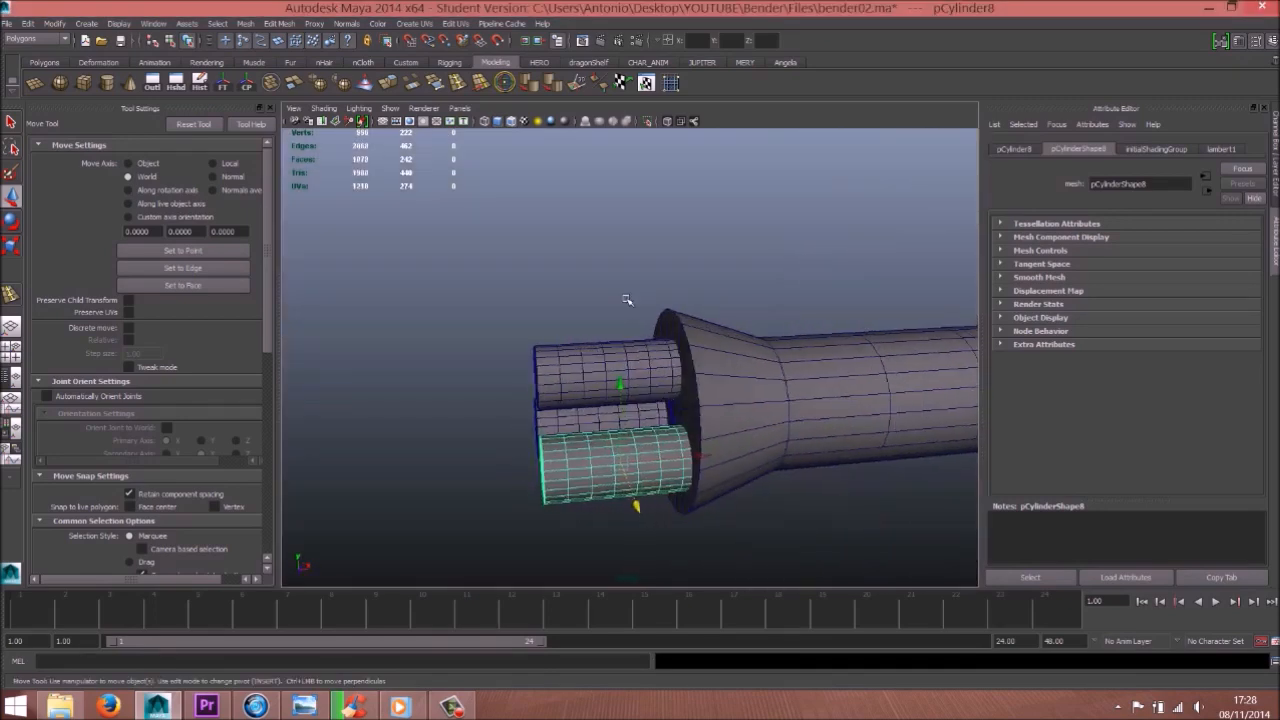
pyautogui.click(630, 300)
pyautogui.keyDown('alt'); pyautogui.moveTo(742, 308); pyautogui.dragTo(769, 366, button='right'); pyautogui.keyUp('alt')
pyautogui.keyDown('alt'); pyautogui.moveTo(769, 366); pyautogui.dragTo(783, 369); pyautogui.keyUp('alt')
pyautogui.keyDown('alt'); pyautogui.moveTo(783, 369); pyautogui.dragTo(629, 371, button='right'); pyautogui.keyUp('alt')
pyautogui.keyDown('alt'); pyautogui.moveTo(629, 371); pyautogui.dragTo(591, 329); pyautogui.keyUp('alt')
pyautogui.click(571, 320)
pyautogui.keyDown('alt'); pyautogui.moveTo(591, 329); pyautogui.dragTo(717, 423, button='right'); pyautogui.keyUp('alt')
pyautogui.keyDown('alt'); pyautogui.moveTo(717, 423); pyautogui.dragTo(681, 403); pyautogui.keyUp('alt')
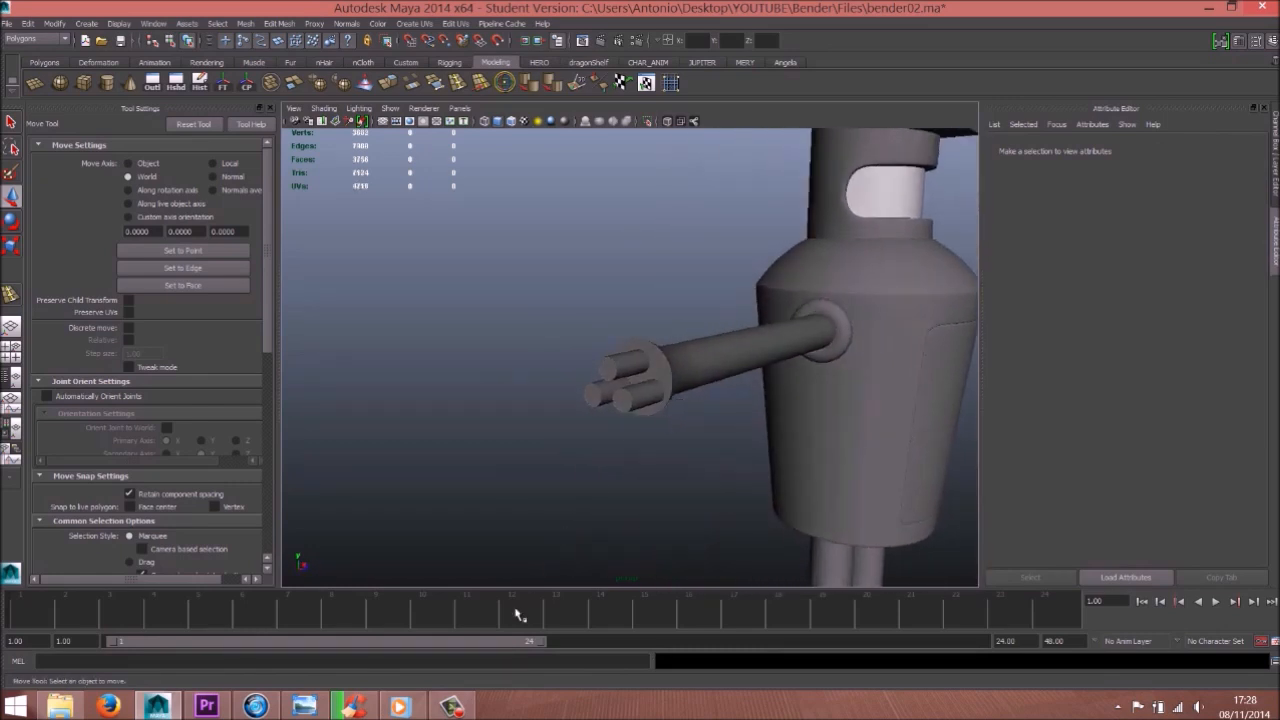
# Check the hands in the bender.jpg reference and advance the photo viewer to the next image
pyautogui.click(305, 706)
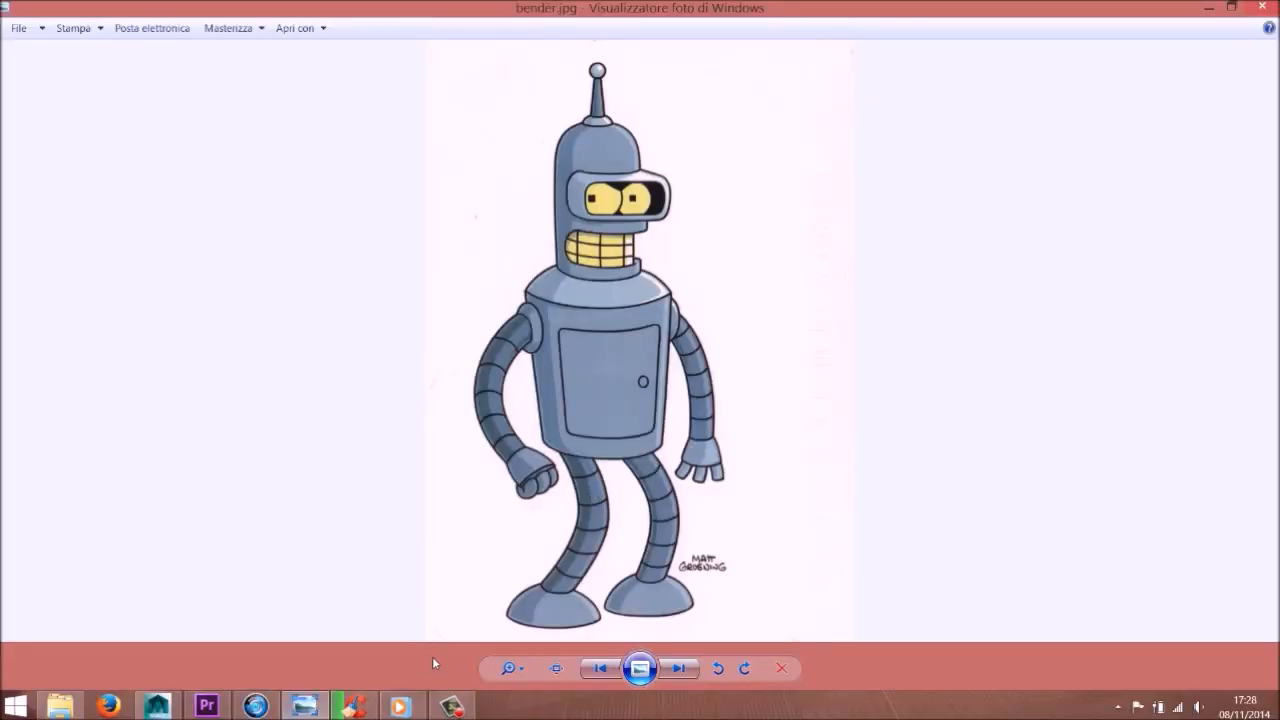
pyautogui.click(676, 669)
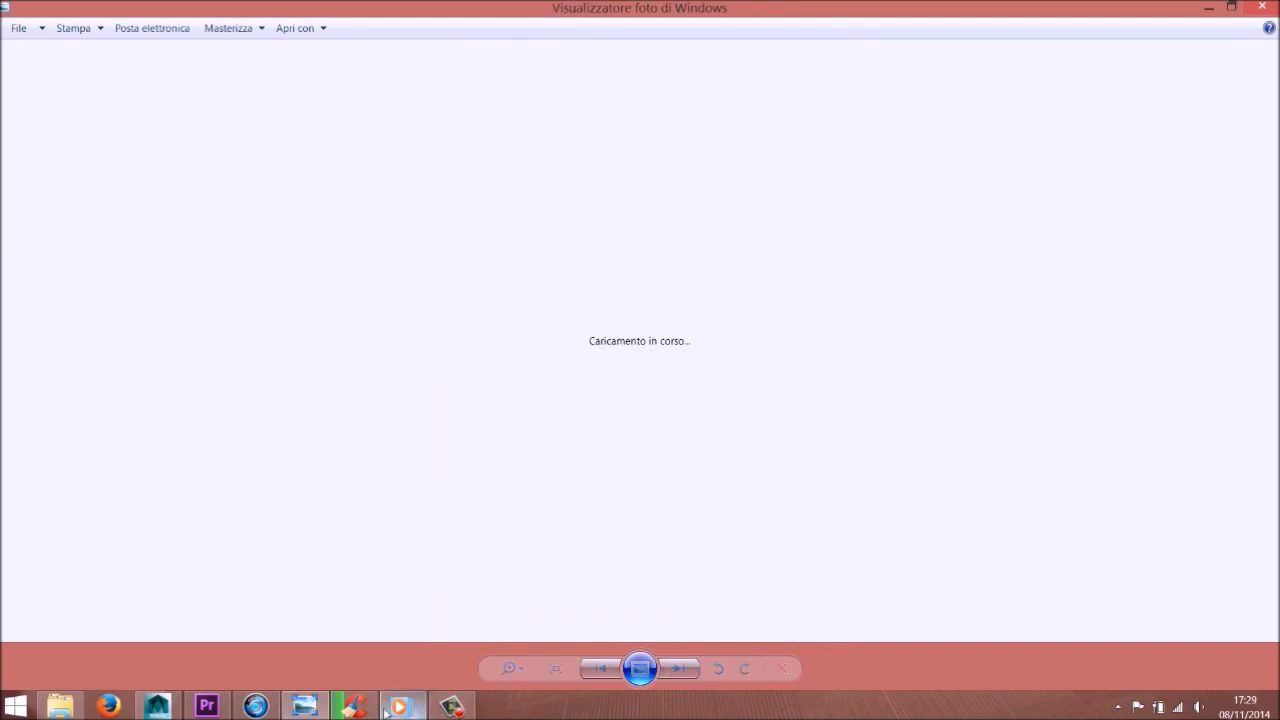
pyautogui.click(305, 706)
pyautogui.click(305, 706)
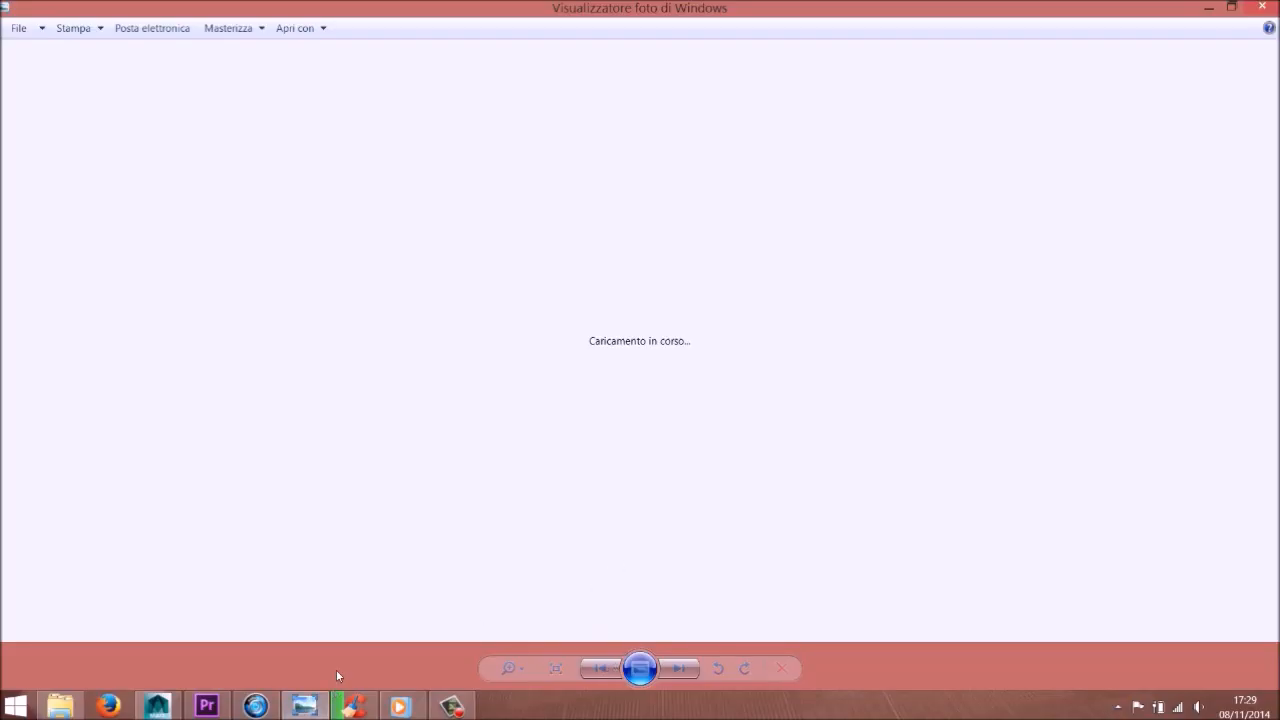
# Open Futurama__s_Bender_by_Muscleduck.jpg from the Immagini folder and compare its hands and those on the Bender poster with the Maya model
pyautogui.click(60, 706)
pyautogui.doubleClick(566, 265)
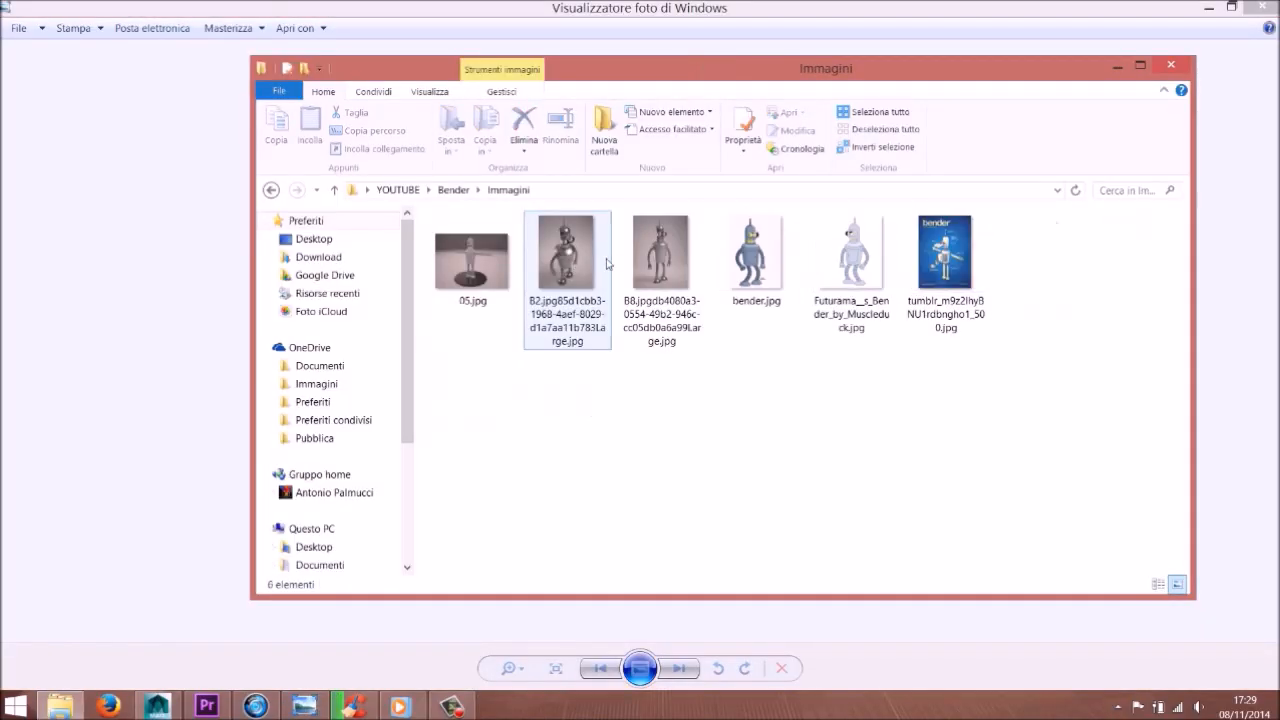
pyautogui.doubleClick(843, 265)
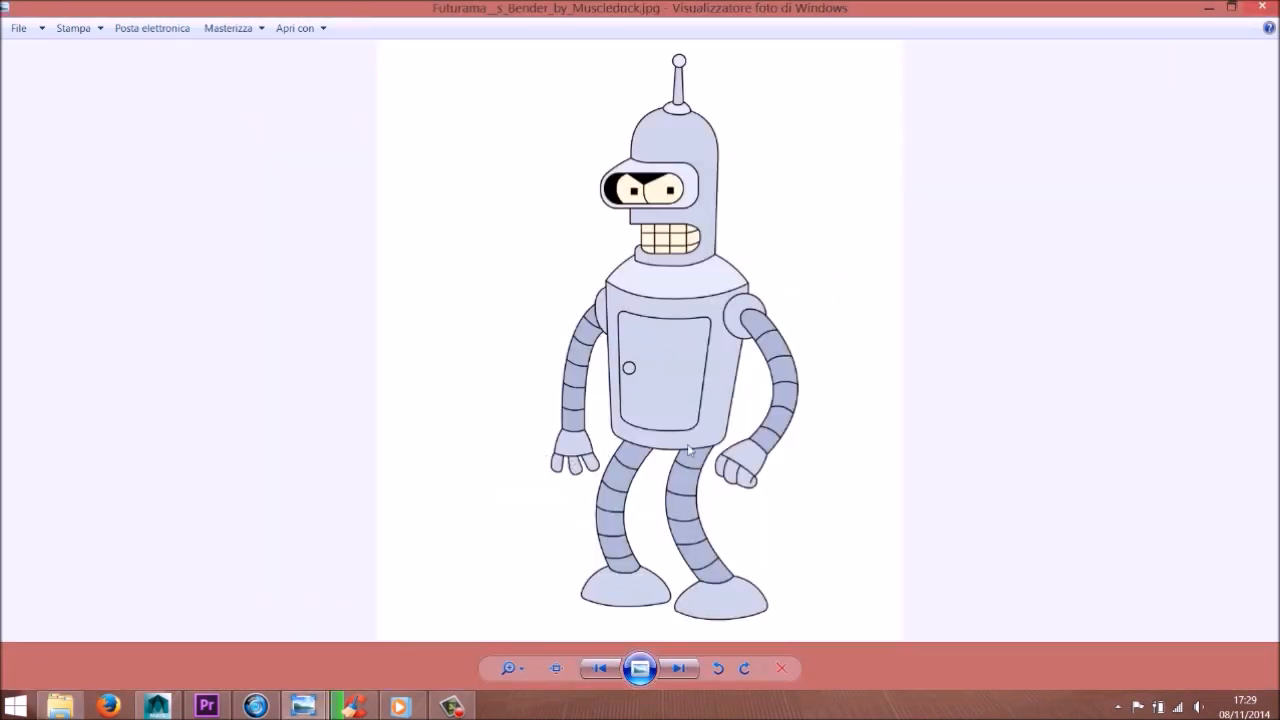
pyautogui.click(157, 706)
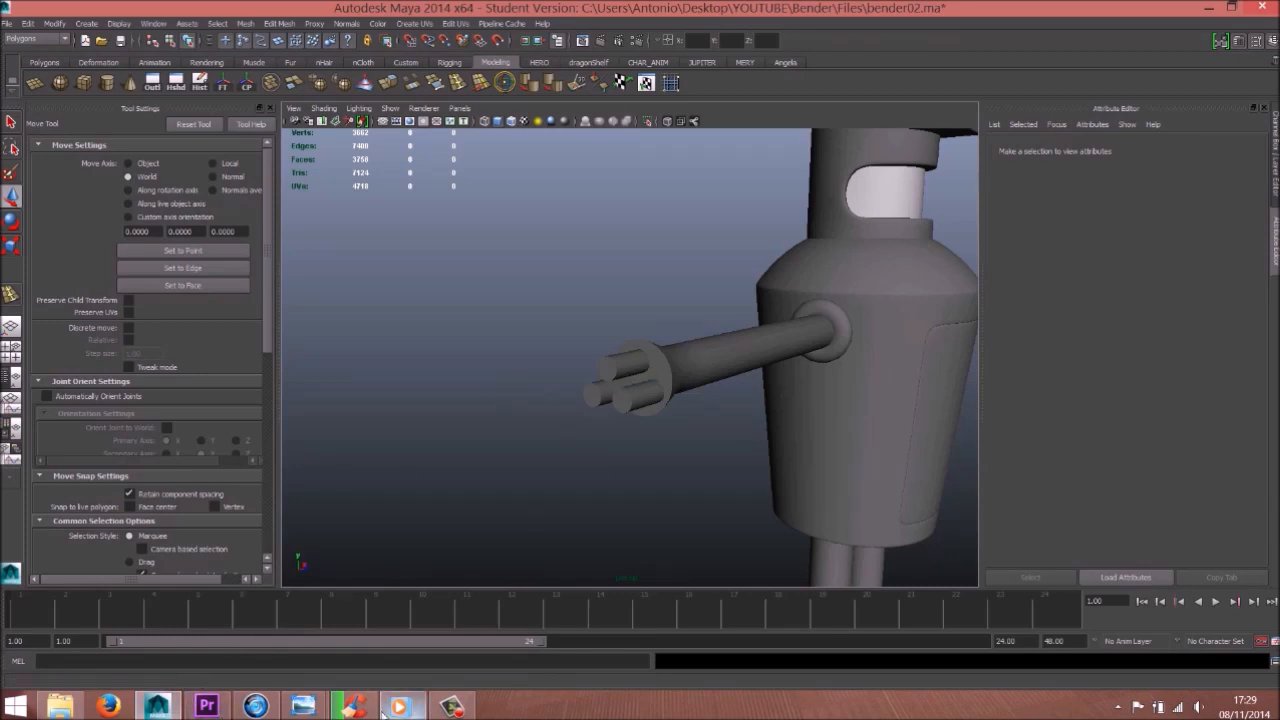
pyautogui.moveTo(318, 705)
pyautogui.click(381, 609)
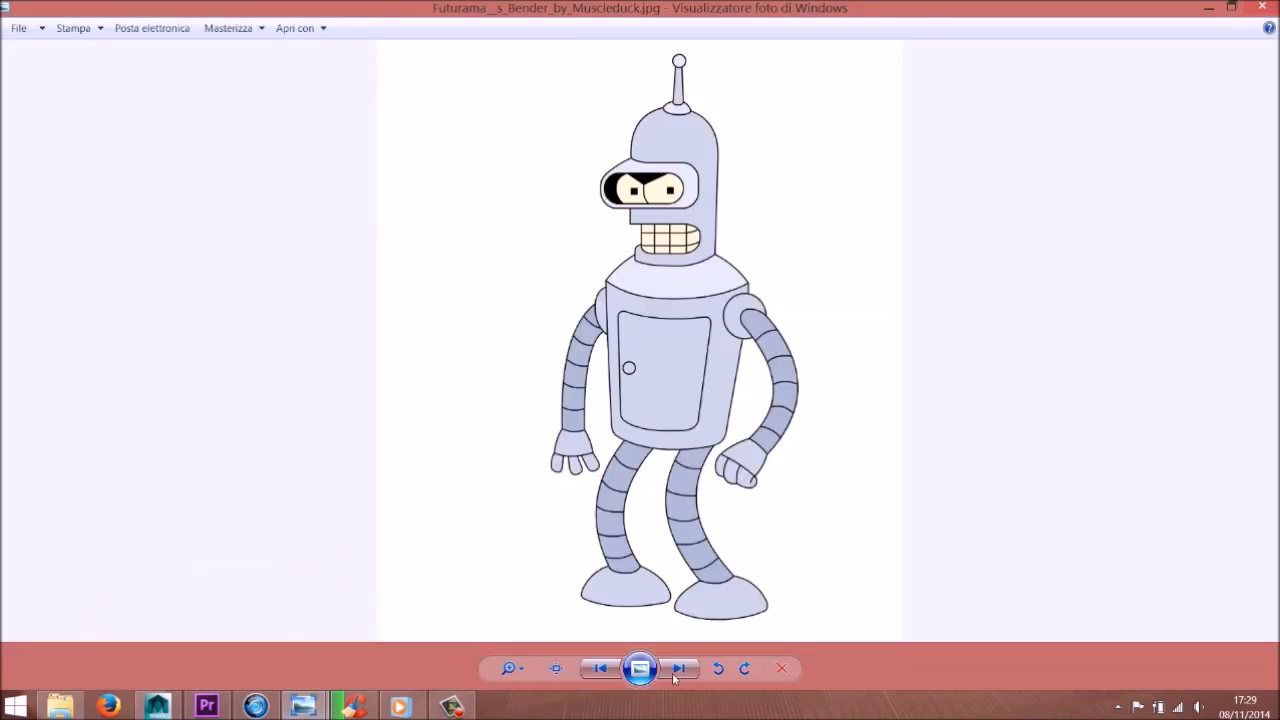
pyautogui.click(679, 668)
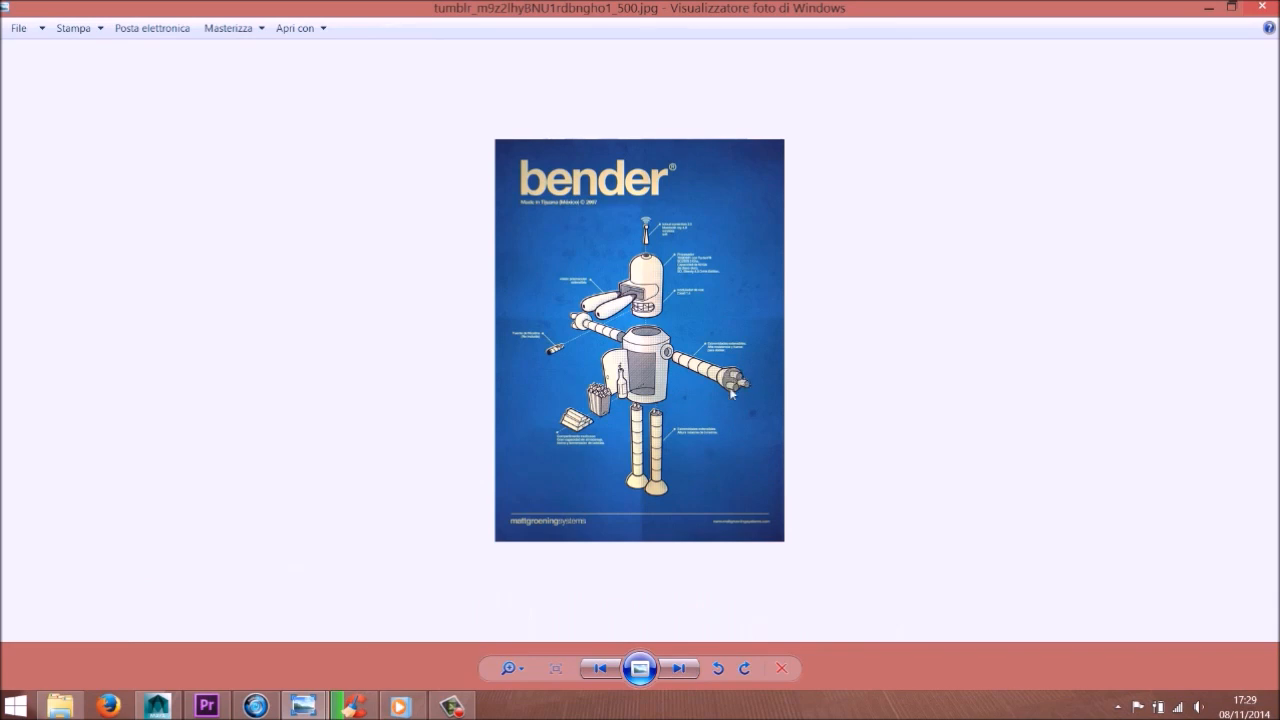
pyautogui.click(172, 704)
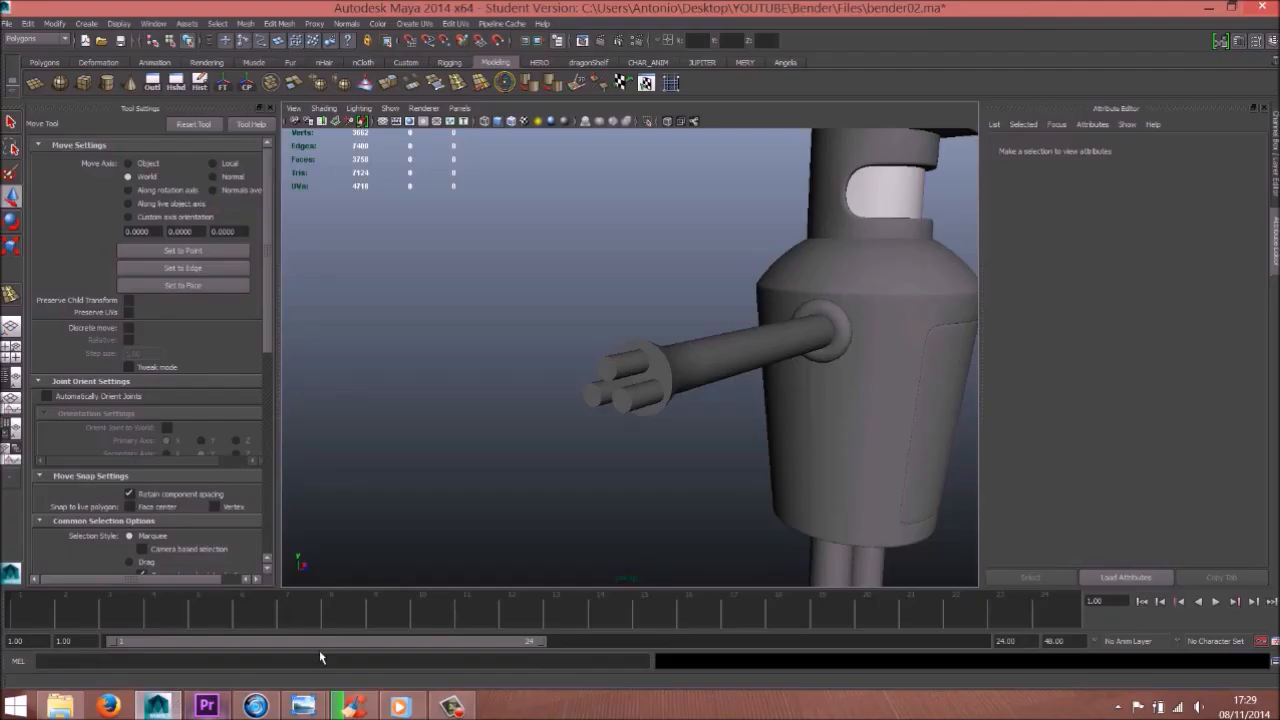
# Select the three finger cylinders, scale them shorter along their length and deselect them
pyautogui.keyDown('alt'); pyautogui.moveTo(663, 400); pyautogui.dragTo(614, 381); pyautogui.keyUp('alt')
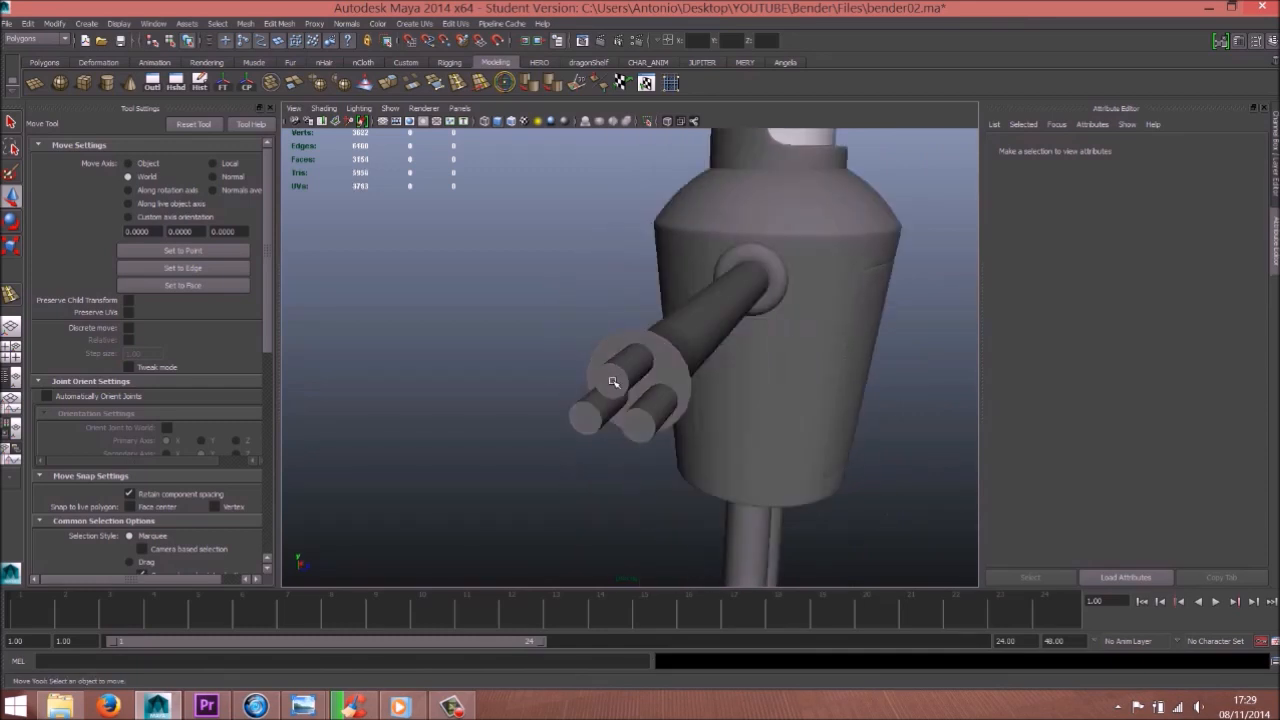
pyautogui.click(630, 373)
pyautogui.keyDown('shift'); pyautogui.click(599, 405); pyautogui.keyUp('shift')
pyautogui.keyDown('shift'); pyautogui.click(670, 418); pyautogui.keyUp('shift')
pyautogui.press('r')
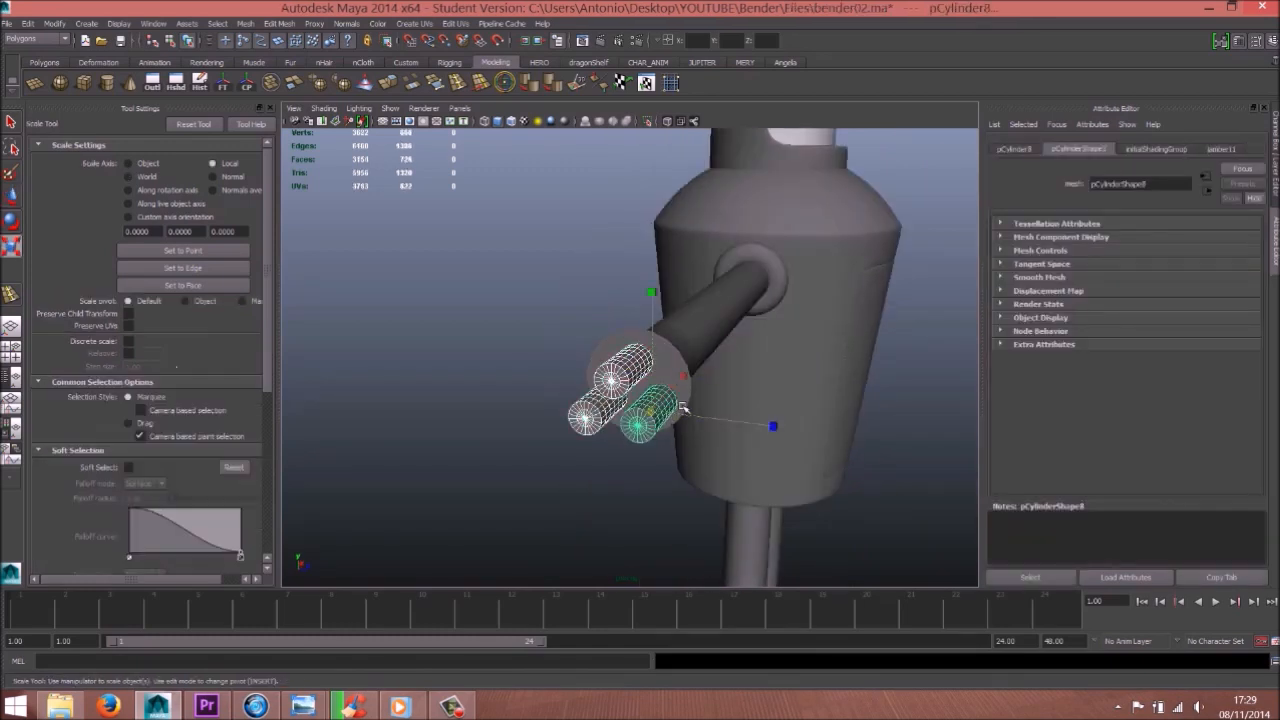
pyautogui.moveTo(682, 373); pyautogui.dragTo(540, 355)
pyautogui.press('w')
pyautogui.click(632, 232)
# Group the arm, fingers and shoulder torus together, and show the group's transform values in the Channel Box
pyautogui.keyDown('alt'); pyautogui.moveTo(482, 398); pyautogui.dragTo(654, 380, button='right'); pyautogui.keyUp('alt')
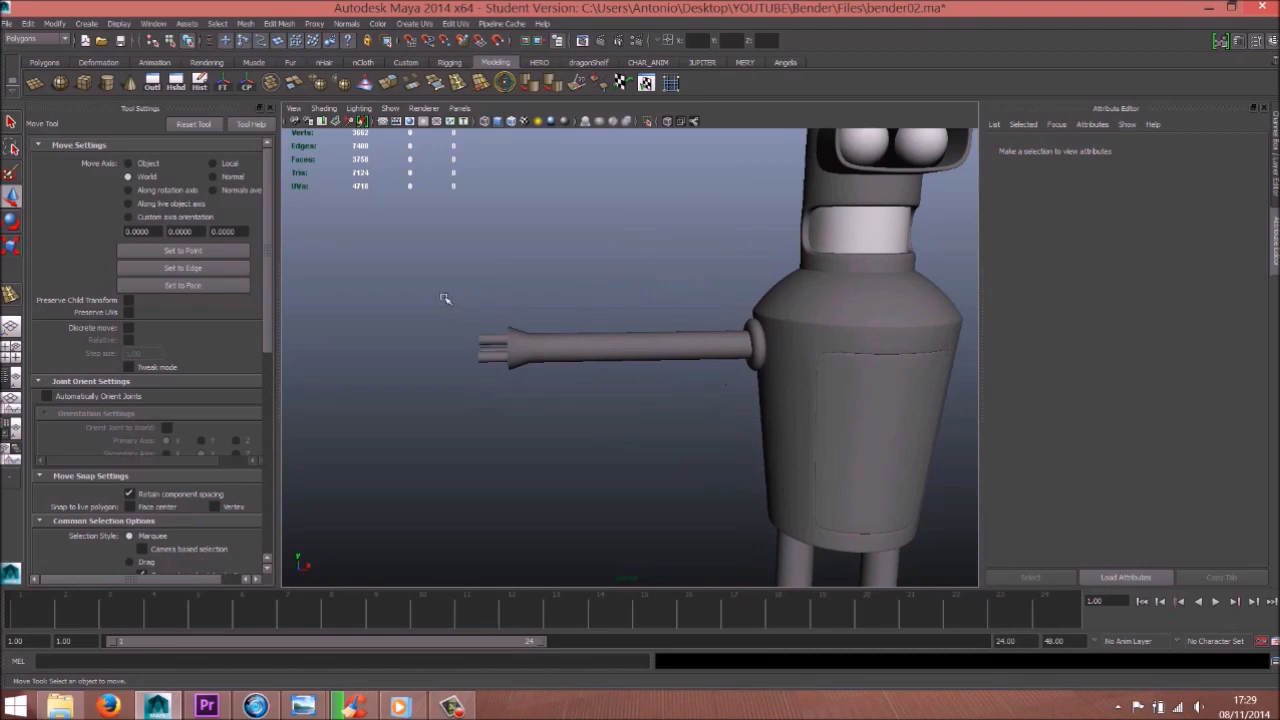
pyautogui.moveTo(555, 375); pyautogui.dragTo(556, 376)
pyautogui.click(760, 341)
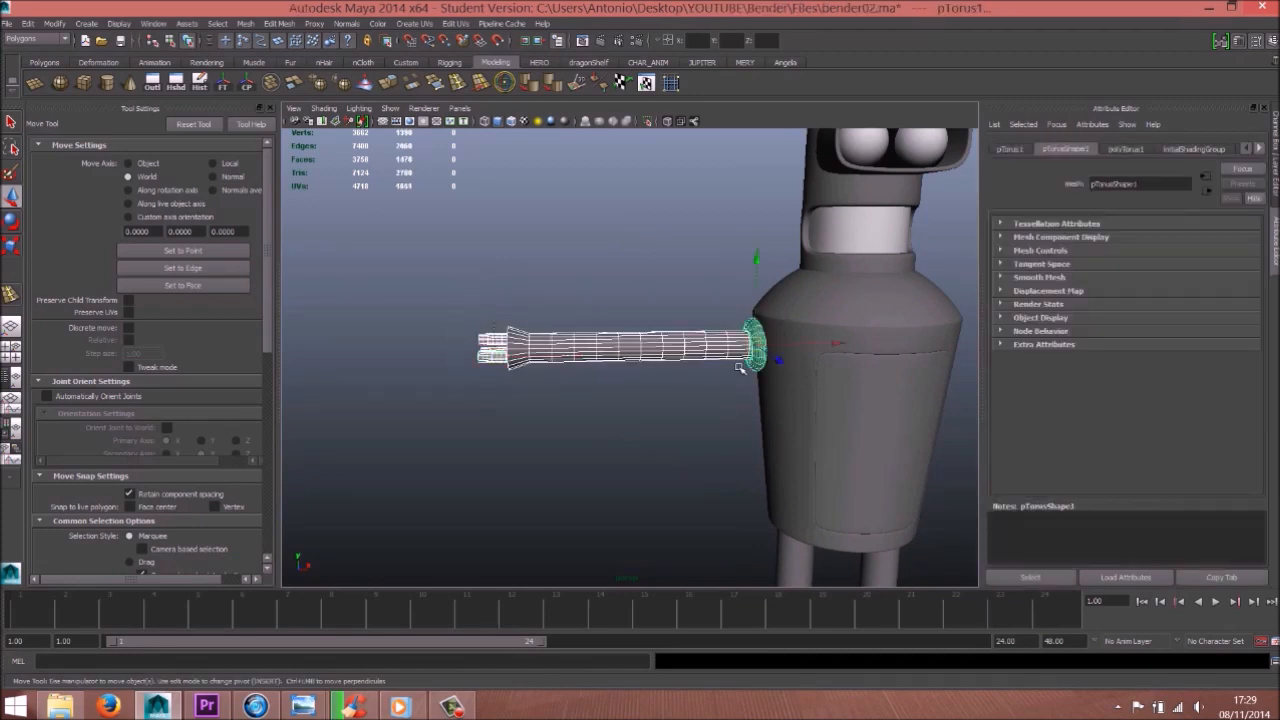
pyautogui.hotkey('ctrl', 'g')
pyautogui.keyDown('alt'); pyautogui.moveTo(870, 318); pyautogui.dragTo(820, 303, button='right'); pyautogui.keyUp('alt')
pyautogui.keyDown('alt'); pyautogui.moveTo(820, 303); pyautogui.dragTo(811, 323); pyautogui.keyUp('alt')
pyautogui.keyDown('alt'); pyautogui.moveTo(811, 323); pyautogui.dragTo(738, 337, button='middle'); pyautogui.keyUp('alt')
pyautogui.keyDown('alt'); pyautogui.moveTo(634, 398); pyautogui.dragTo(658, 381); pyautogui.keyUp('alt')
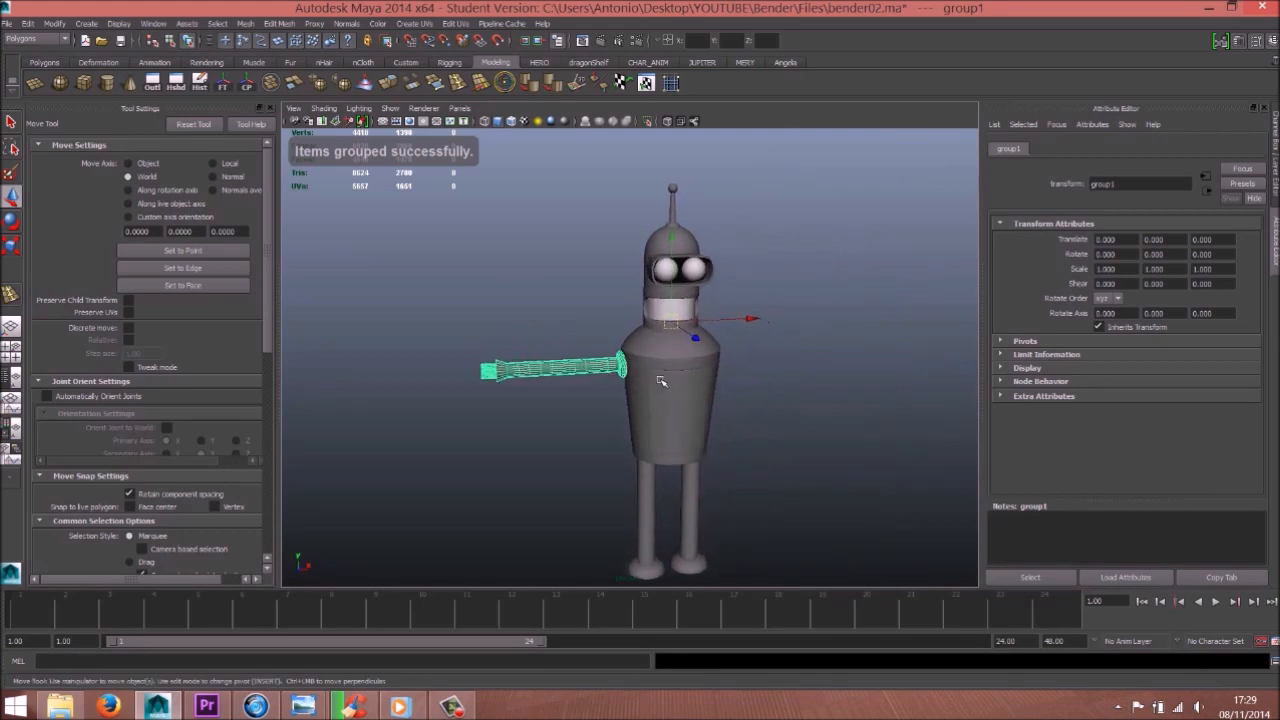
pyautogui.keyDown('alt'); pyautogui.moveTo(675, 327); pyautogui.dragTo(637, 350); pyautogui.keyUp('alt')
pyautogui.keyDown('alt'); pyautogui.moveTo(732, 353); pyautogui.dragTo(714, 360); pyautogui.keyUp('alt')
pyautogui.scroll(1, 648, 362)
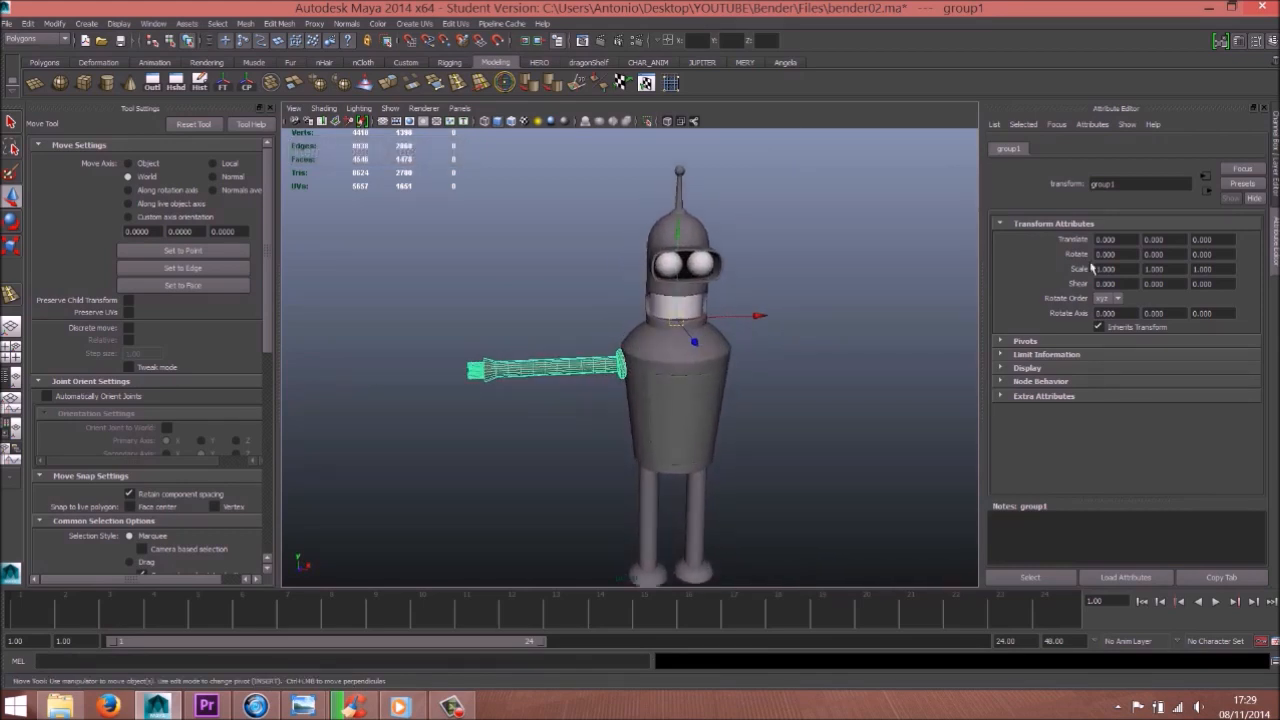
pyautogui.click(1275, 160)
# Try mirroring the original arm group by setting its Scale X to -1, and undo it
pyautogui.click(1230, 228)
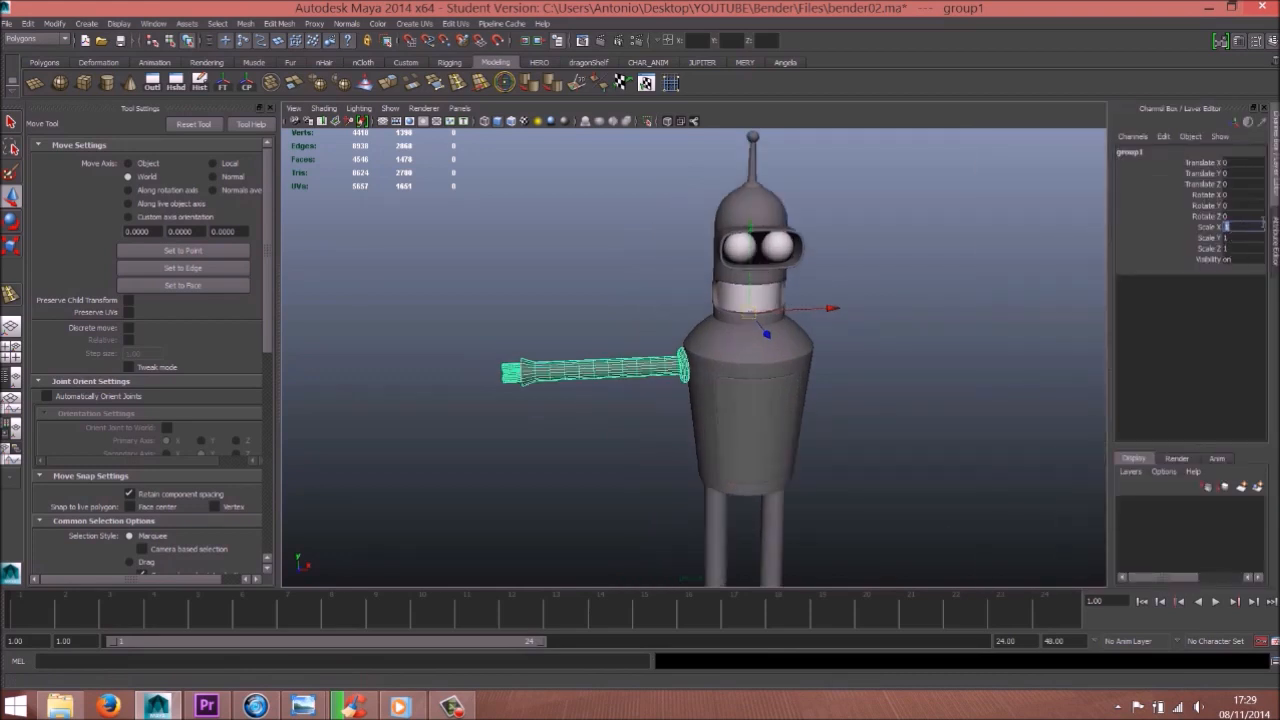
pyautogui.write('-1')
pyautogui.press('Return')
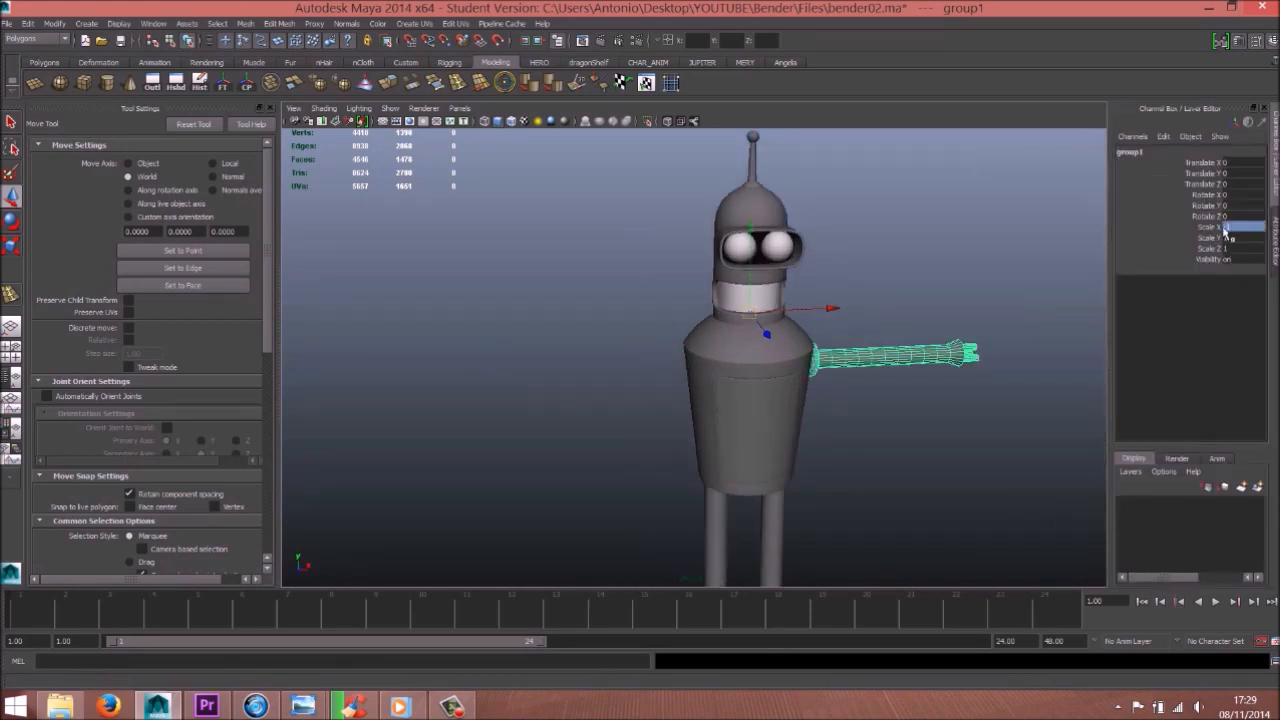
pyautogui.hotkey('ctrl', 'z')
# Duplicate the arm group and mirror the copy to the other shoulder with Scale X -1
pyautogui.hotkey('ctrl', 'd')
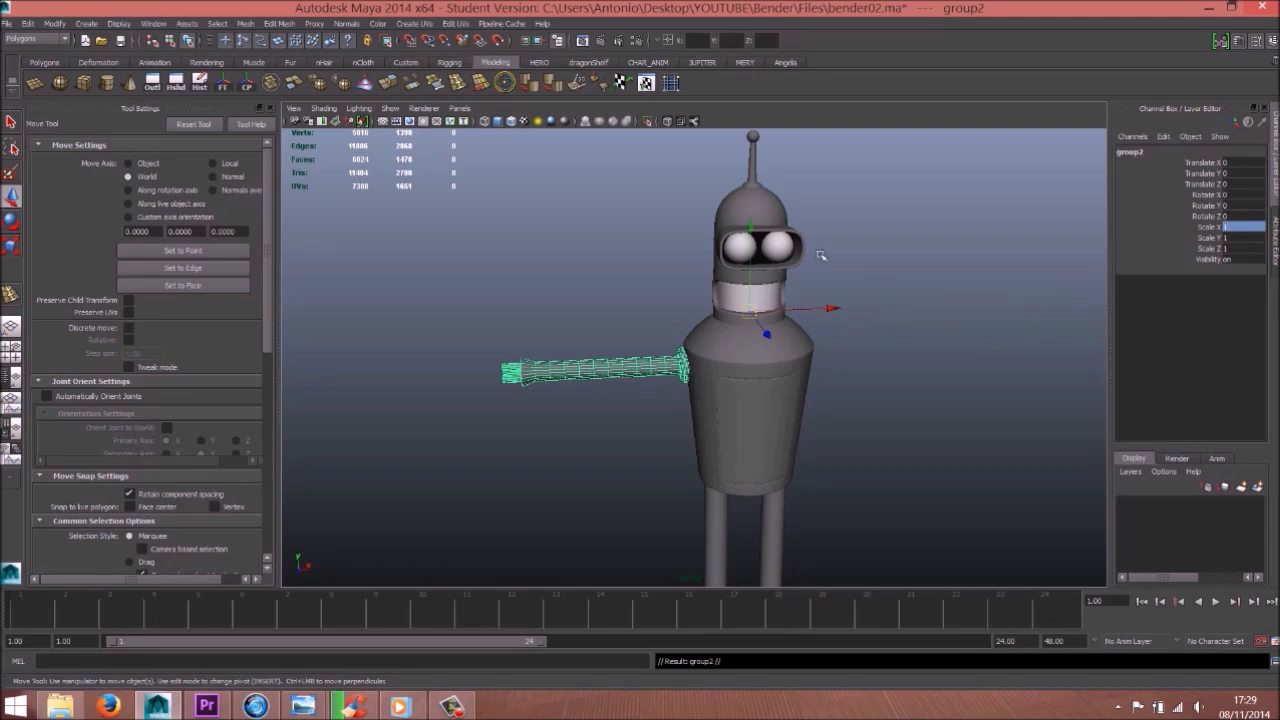
pyautogui.click(1228, 227)
pyautogui.write('-1')
pyautogui.press('Return')
pyautogui.keyDown('alt'); pyautogui.moveTo(910, 378); pyautogui.dragTo(878, 377); pyautogui.keyUp('alt')
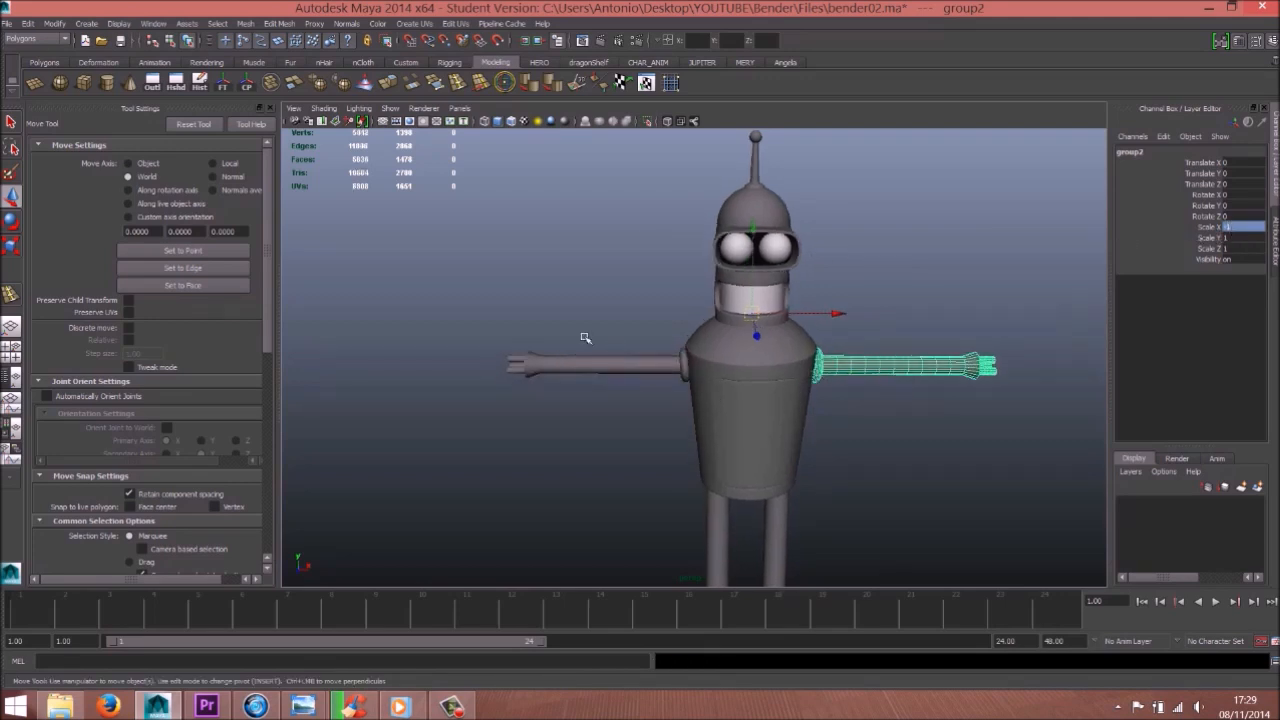
# Unparent all the pieces of both arms from group1 and group2 in the Outliner and remove the empty groups
pyautogui.moveTo(456, 338); pyautogui.dragTo(684, 393)
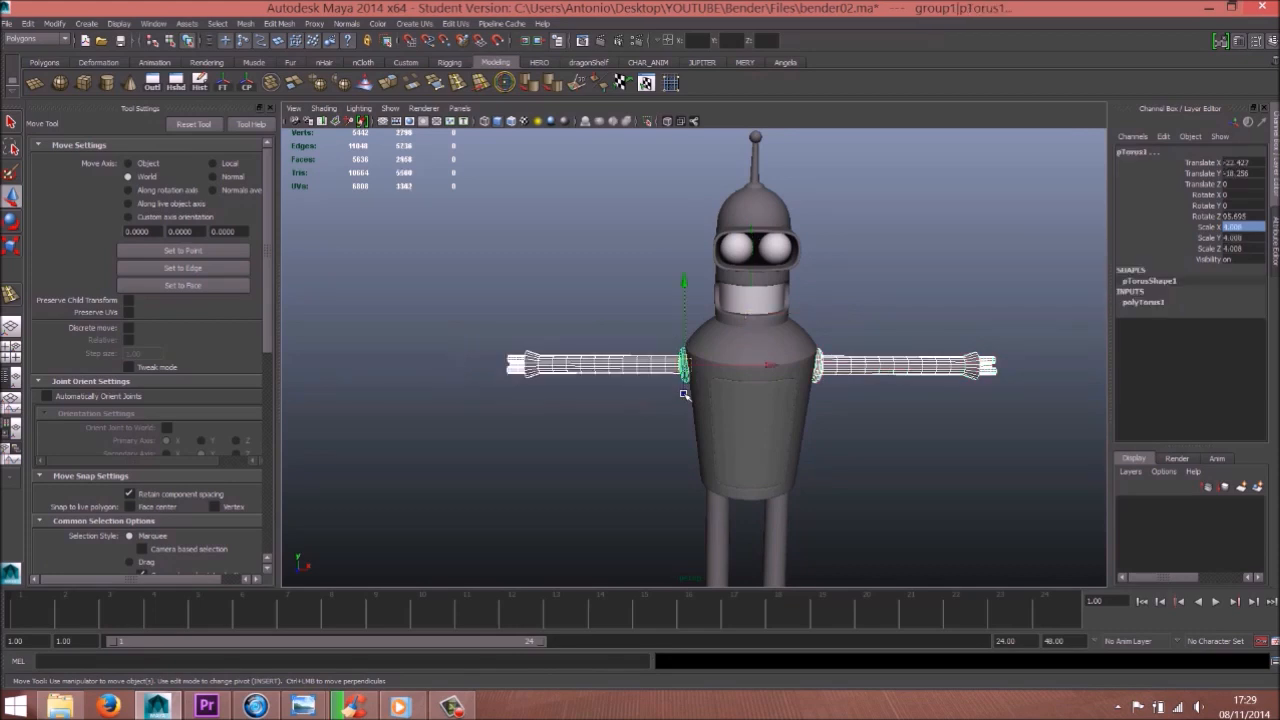
pyautogui.click(12, 377)
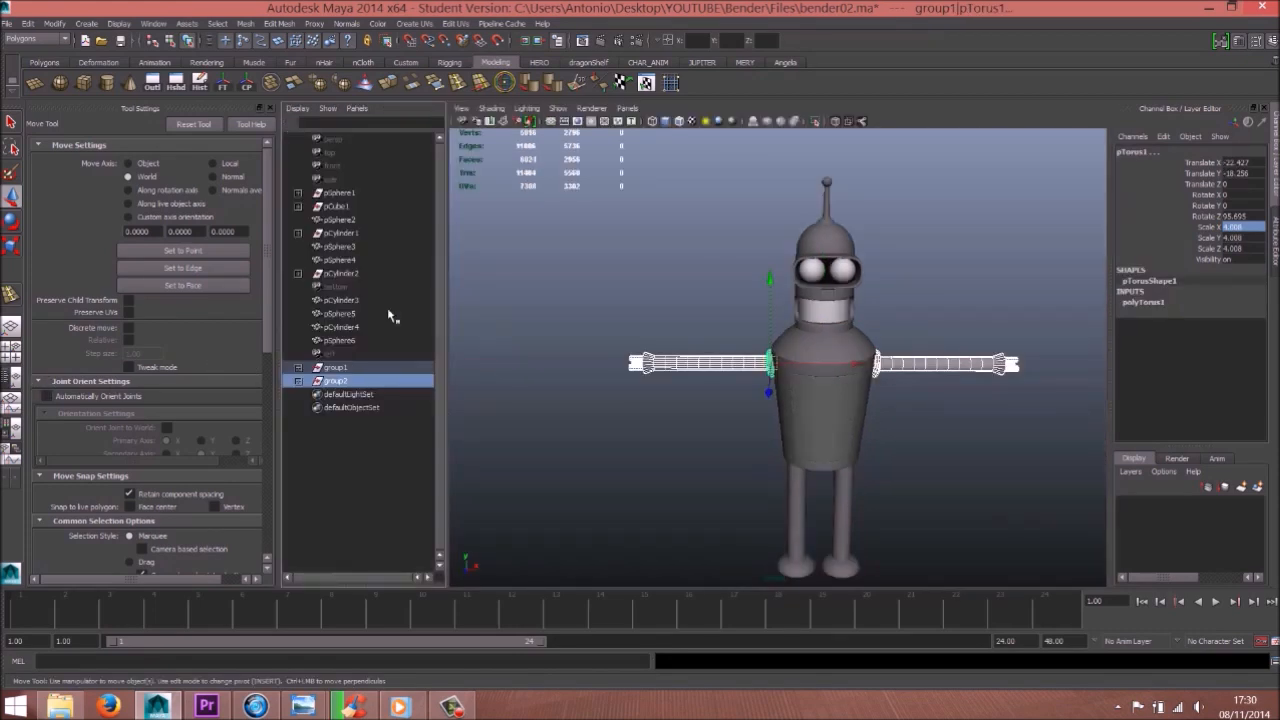
pyautogui.click(297, 369)
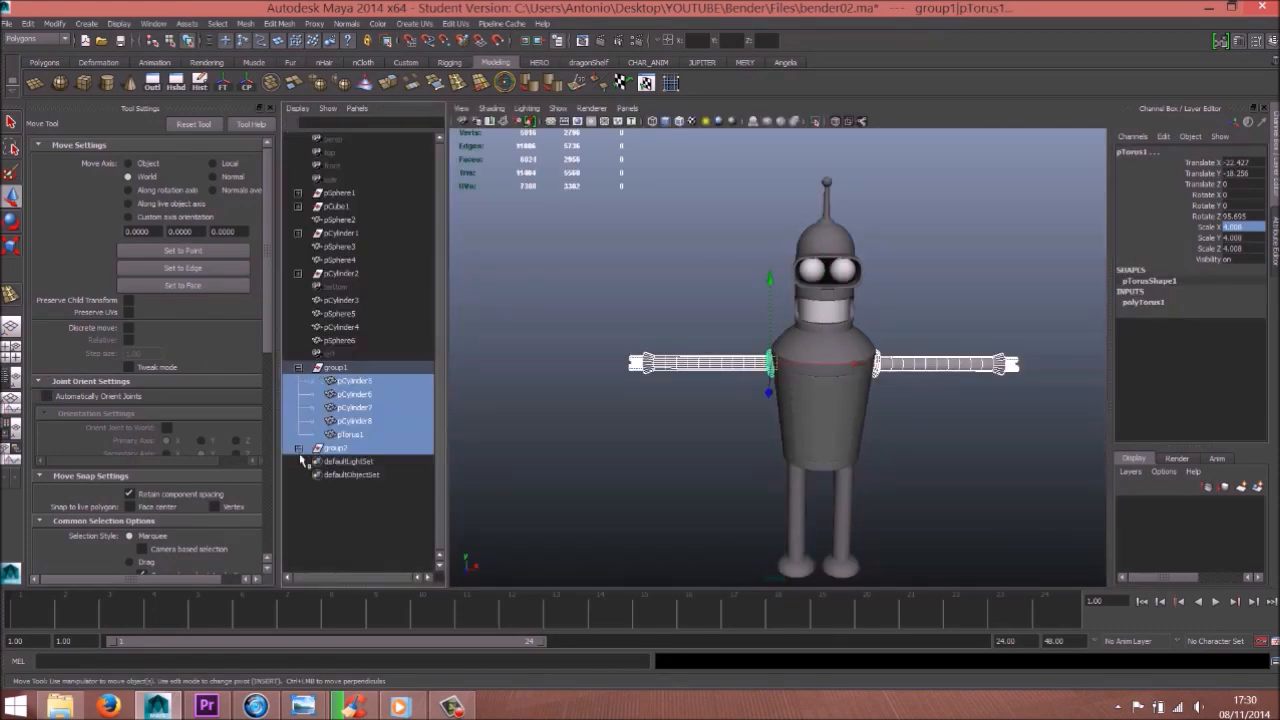
pyautogui.click(298, 449)
pyautogui.moveTo(364, 383); pyautogui.dragTo(354, 478)
pyautogui.moveTo(350, 522); pyautogui.dragTo(350, 516)
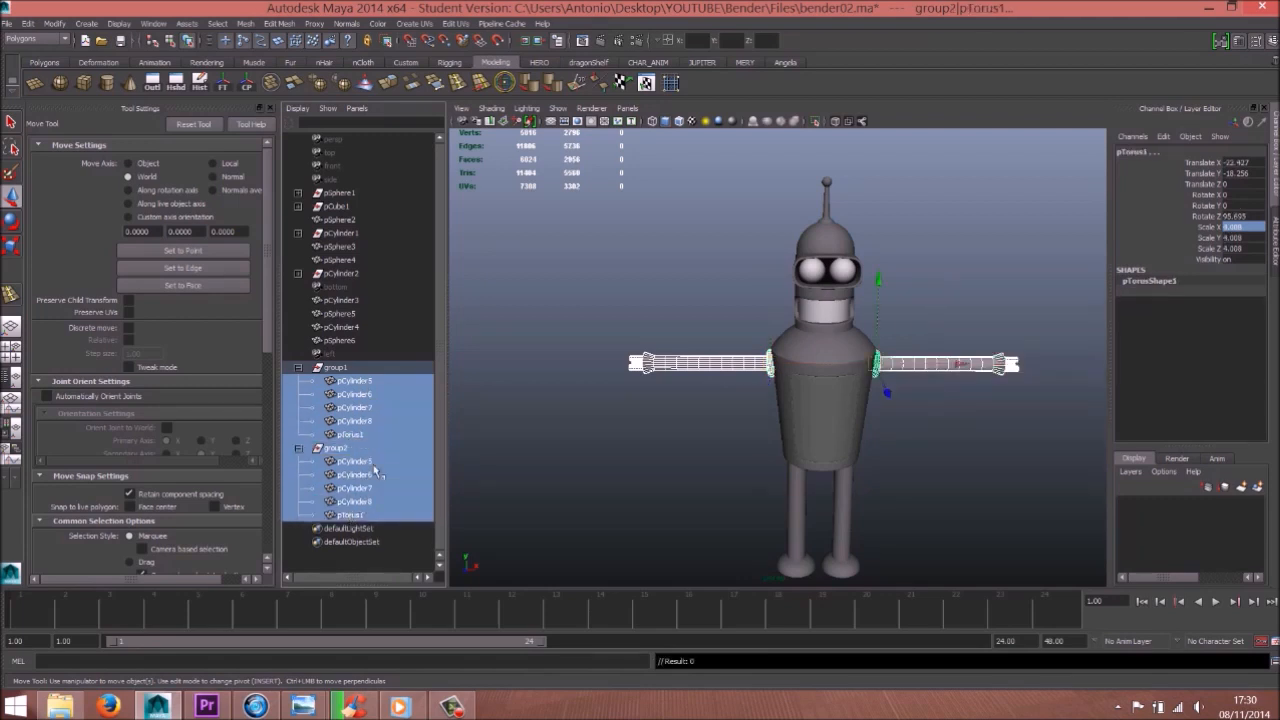
pyautogui.hotkey('shift', 'p')
pyautogui.moveTo(355, 368); pyautogui.dragTo(372, 490)
pyautogui.press('Delete')
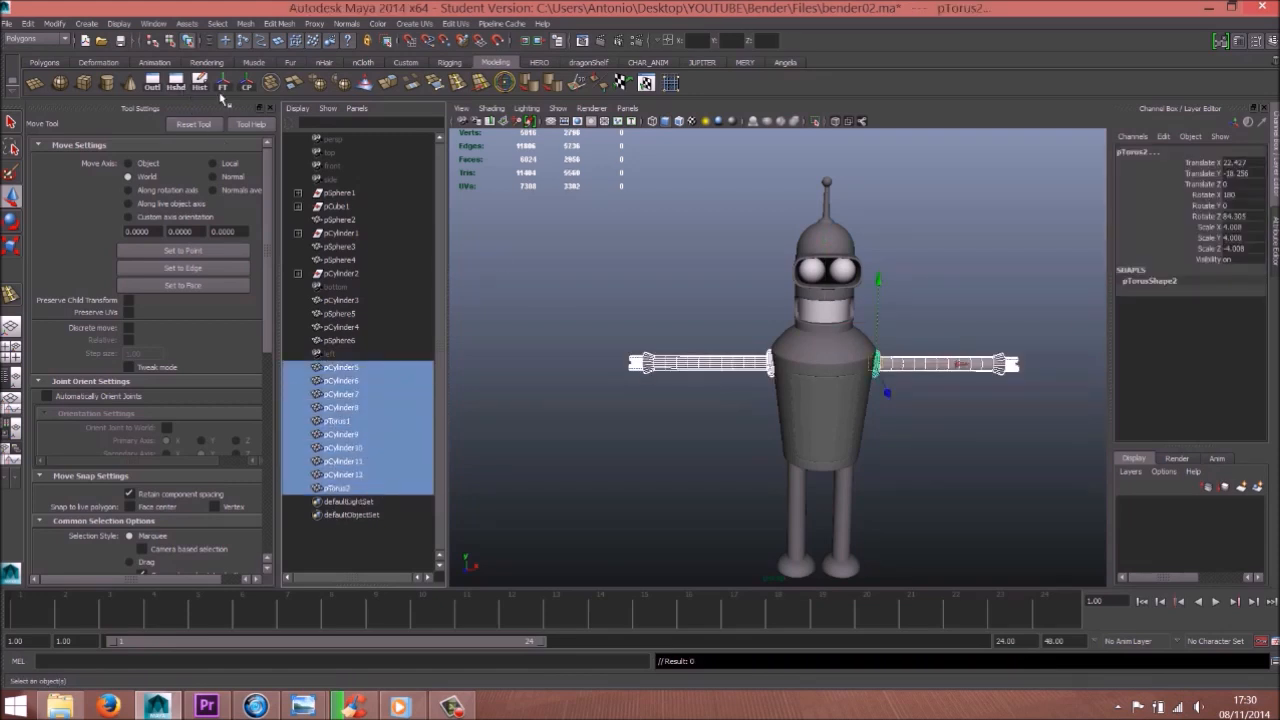
# Freeze the transformations and delete the construction history of all arm pieces, return to the full perspective view and deselect them
pyautogui.click(224, 88)
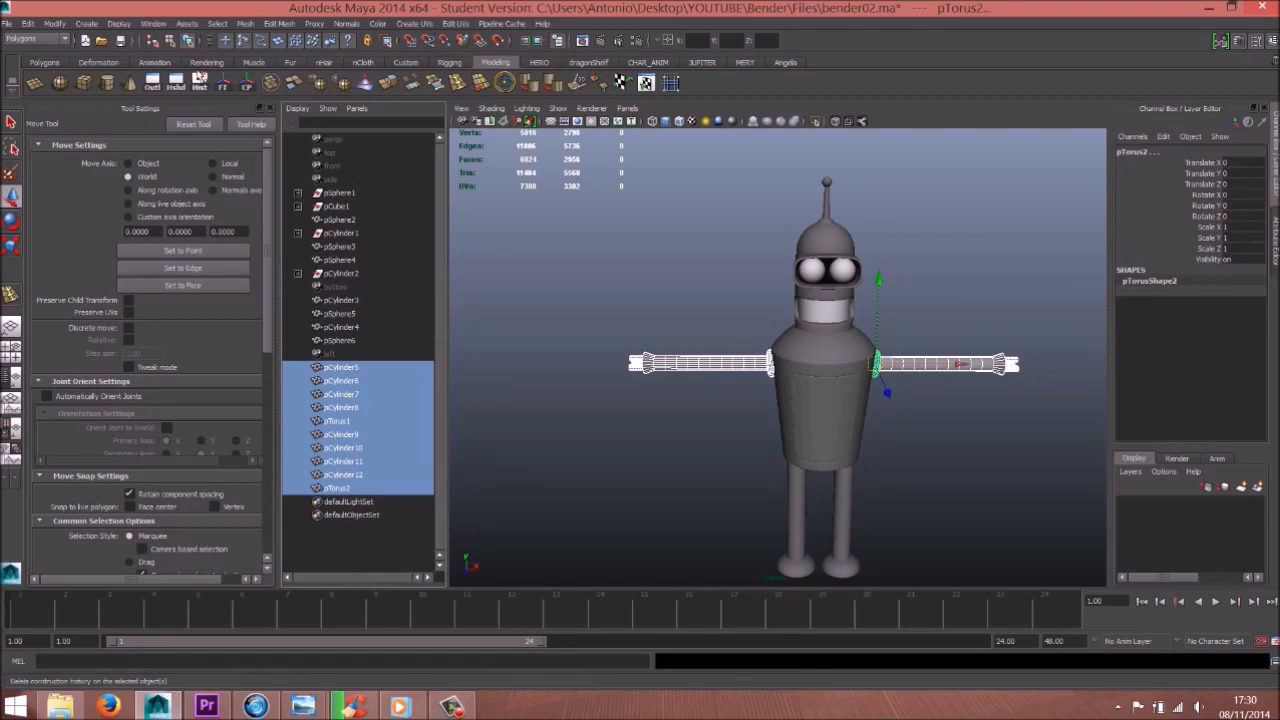
pyautogui.click(176, 83)
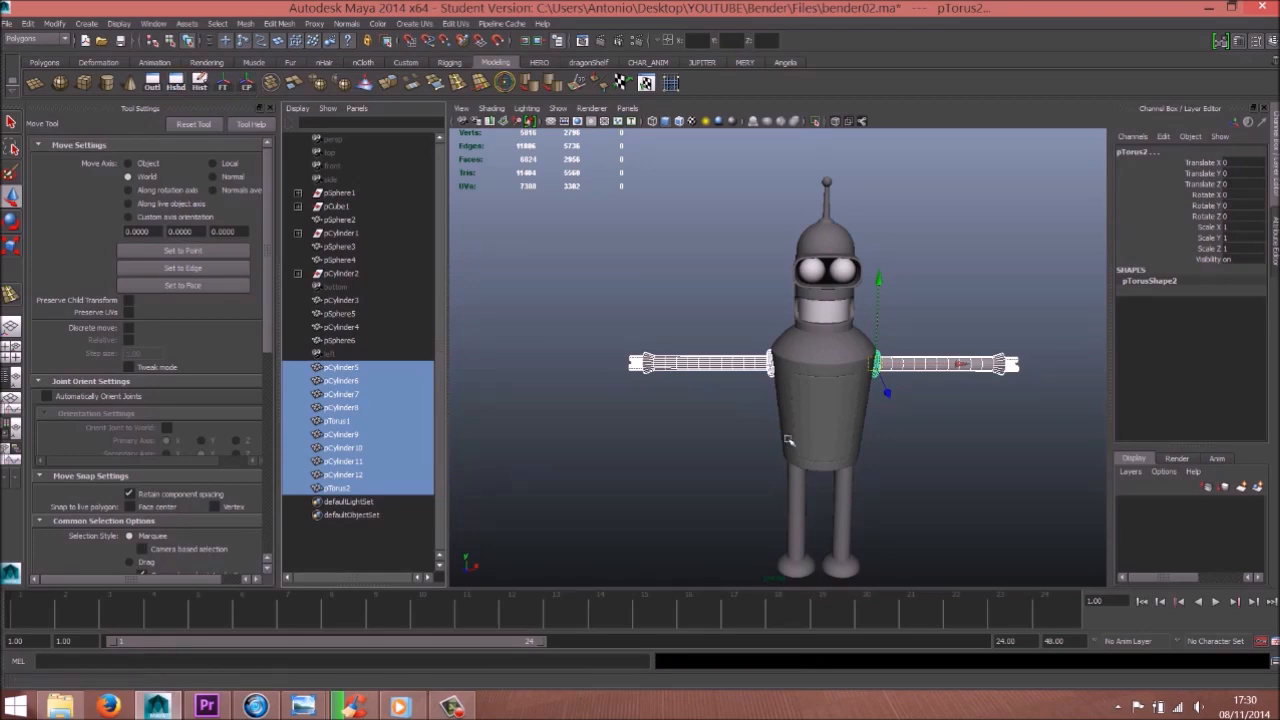
pyautogui.click(800, 50)
pyautogui.press('space')
pyautogui.keyDown('alt'); pyautogui.moveTo(586, 409); pyautogui.dragTo(631, 351); pyautogui.keyUp('alt')
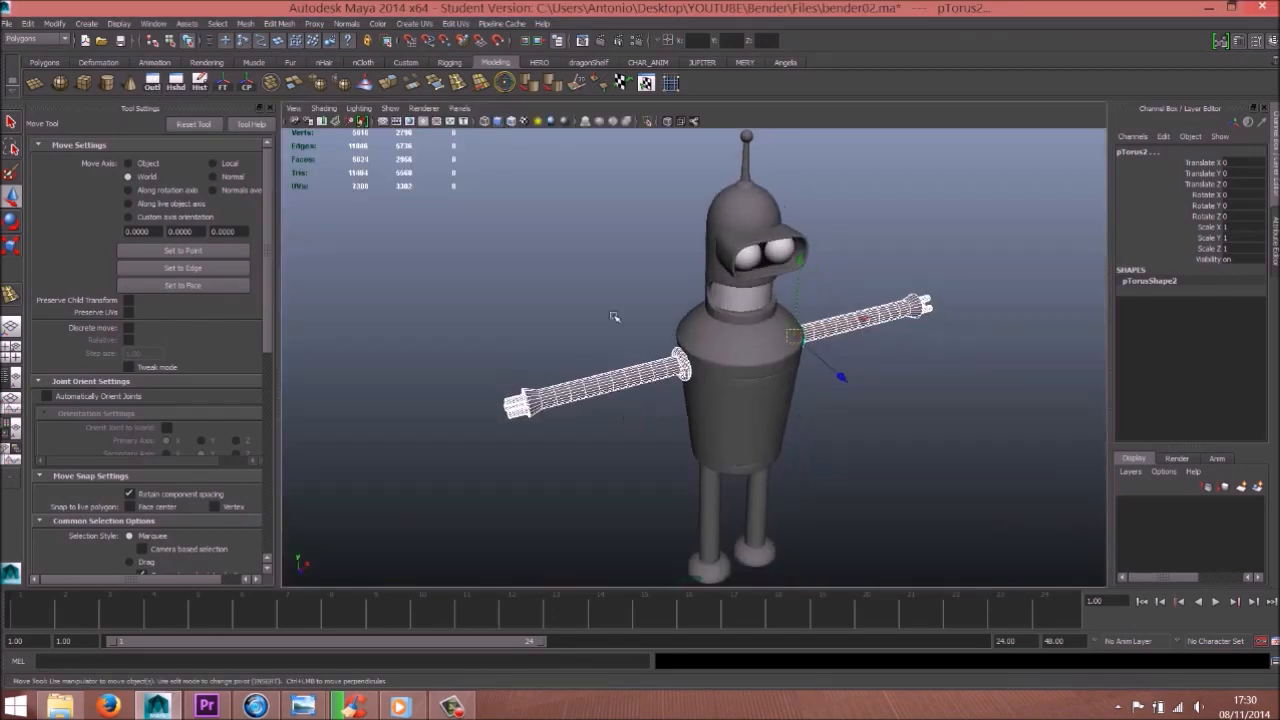
pyautogui.click(605, 308)
# Inspect the whole character with both arms from several angles and distances
pyautogui.keyDown('alt'); pyautogui.moveTo(757, 396); pyautogui.dragTo(672, 366); pyautogui.keyUp('alt')
pyautogui.scroll(-5, 774, 446)
pyautogui.keyDown('alt'); pyautogui.moveTo(774, 446); pyautogui.dragTo(731, 397, button='middle'); pyautogui.keyUp('alt')
pyautogui.keyDown('alt'); pyautogui.moveTo(731, 397); pyautogui.dragTo(812, 403); pyautogui.keyUp('alt')
pyautogui.keyDown('alt'); pyautogui.moveTo(754, 360); pyautogui.dragTo(717, 427, button='middle'); pyautogui.keyUp('alt')
pyautogui.scroll(5, 837, 414)
pyautogui.keyDown('alt'); pyautogui.moveTo(661, 331); pyautogui.dragTo(694, 366, button='middle'); pyautogui.keyUp('alt')
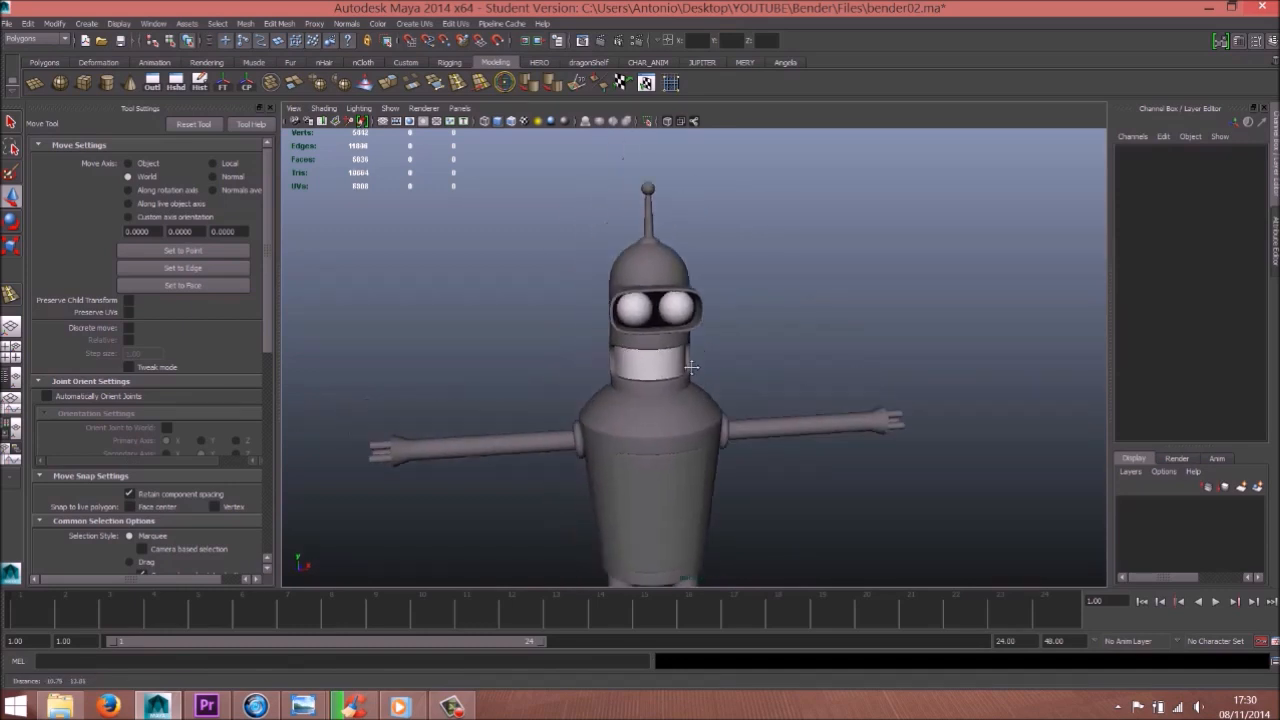
pyautogui.keyDown('alt'); pyautogui.moveTo(575, 433); pyautogui.dragTo(600, 453); pyautogui.keyUp('alt')
# Check the visor and eyes in the Muscleduck and bender.jpg reference images and switch back to Maya
pyautogui.moveTo(303, 706)
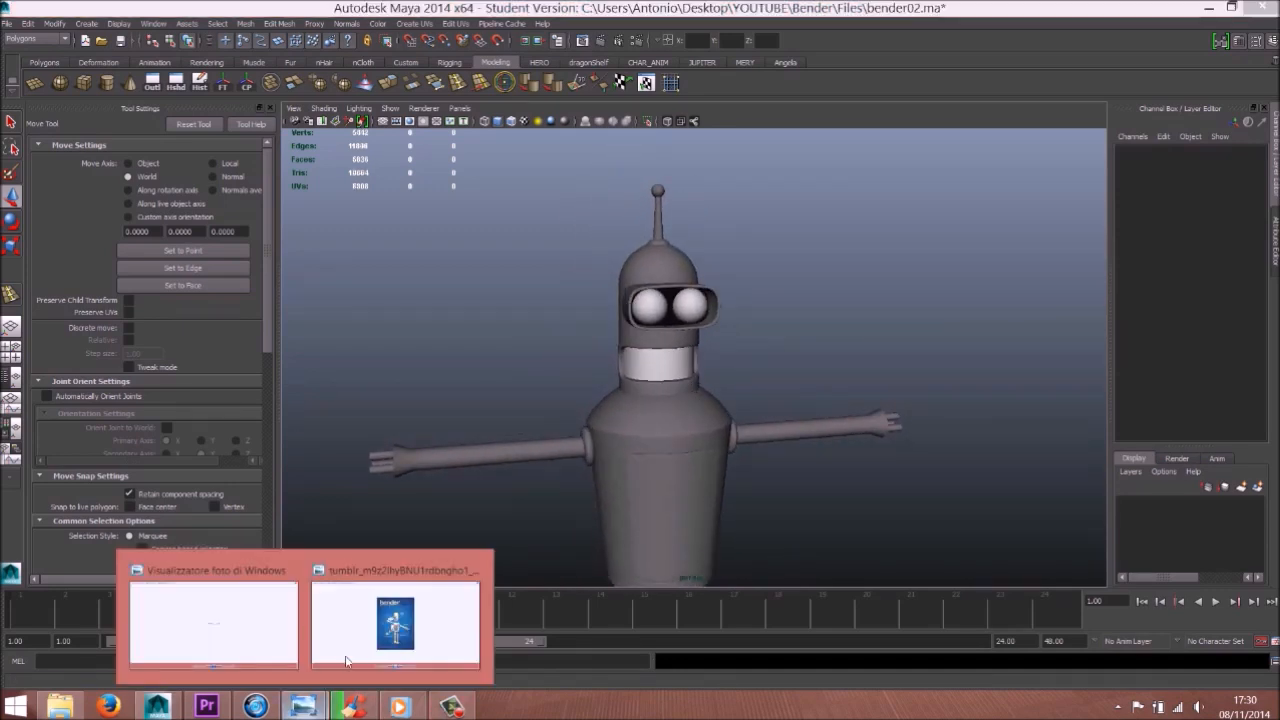
pyautogui.click(382, 630)
pyautogui.click(602, 670)
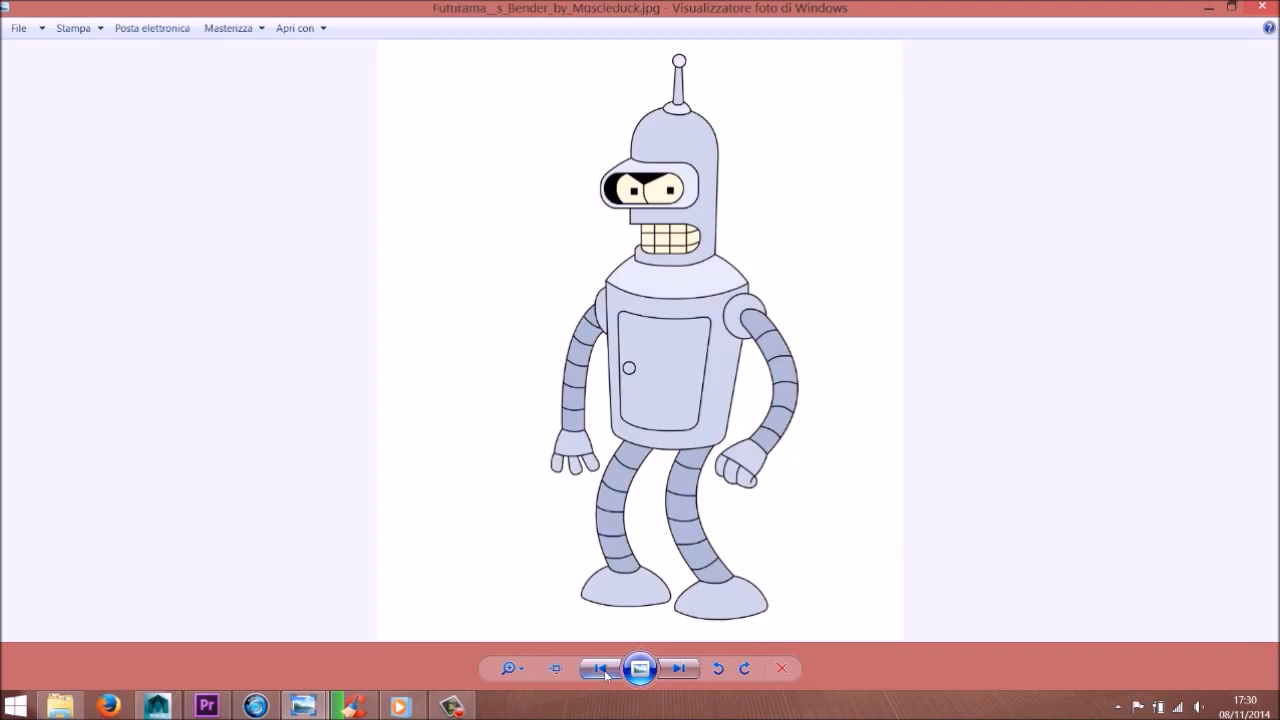
pyautogui.click(602, 670)
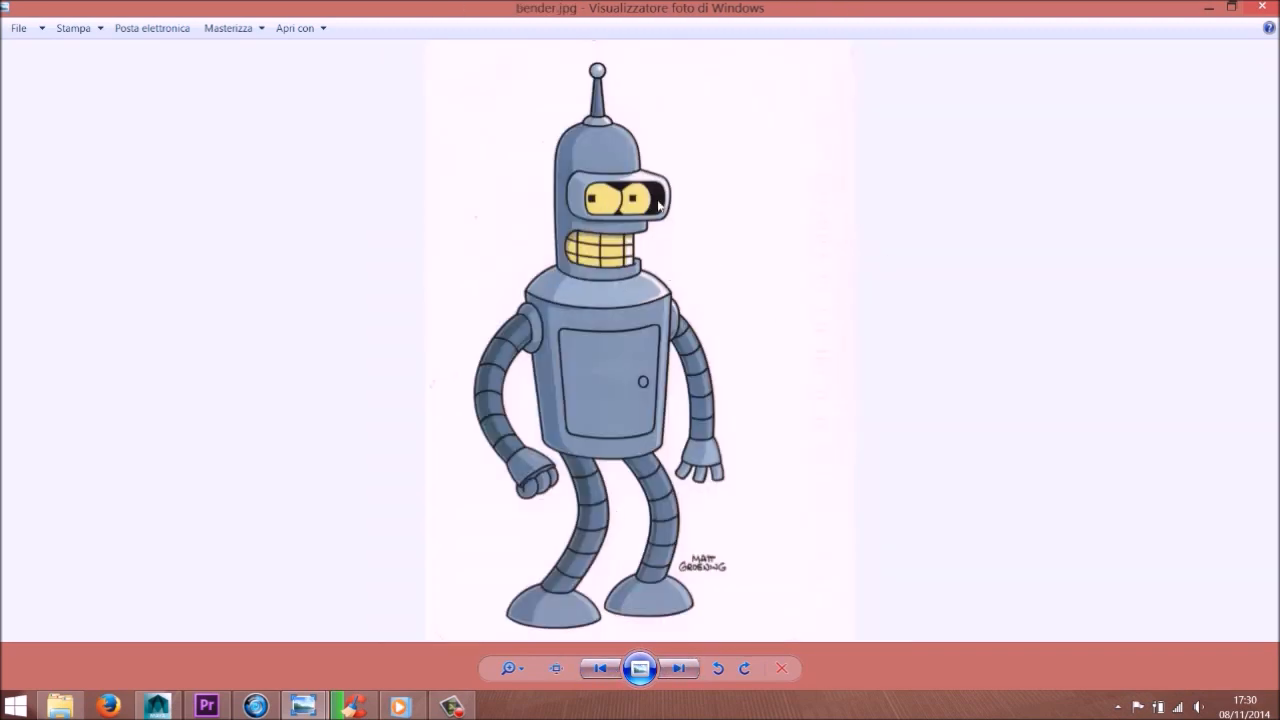
pyautogui.click(166, 704)
# Examine the visor frame and the back panel behind the eyes up close, selecting each in turn
pyautogui.keyDown('alt'); pyautogui.moveTo(593, 357); pyautogui.dragTo(690, 362); pyautogui.keyUp('alt')
pyautogui.keyDown('alt'); pyautogui.moveTo(690, 362); pyautogui.dragTo(903, 366, button='right'); pyautogui.keyUp('alt')
pyautogui.keyDown('alt'); pyautogui.moveTo(903, 366); pyautogui.dragTo(859, 464, button='middle'); pyautogui.keyUp('alt')
pyautogui.keyDown('alt'); pyautogui.moveTo(640, 430); pyautogui.dragTo(826, 329, button='right'); pyautogui.keyUp('alt')
pyautogui.click(826, 329)
pyautogui.keyDown('alt'); pyautogui.moveTo(770, 360); pyautogui.dragTo(596, 368); pyautogui.keyUp('alt')
pyautogui.keyDown('alt'); pyautogui.moveTo(596, 368); pyautogui.dragTo(629, 357, button='right'); pyautogui.keyUp('alt')
pyautogui.keyDown('alt'); pyautogui.moveTo(629, 357); pyautogui.dragTo(660, 349); pyautogui.keyUp('alt')
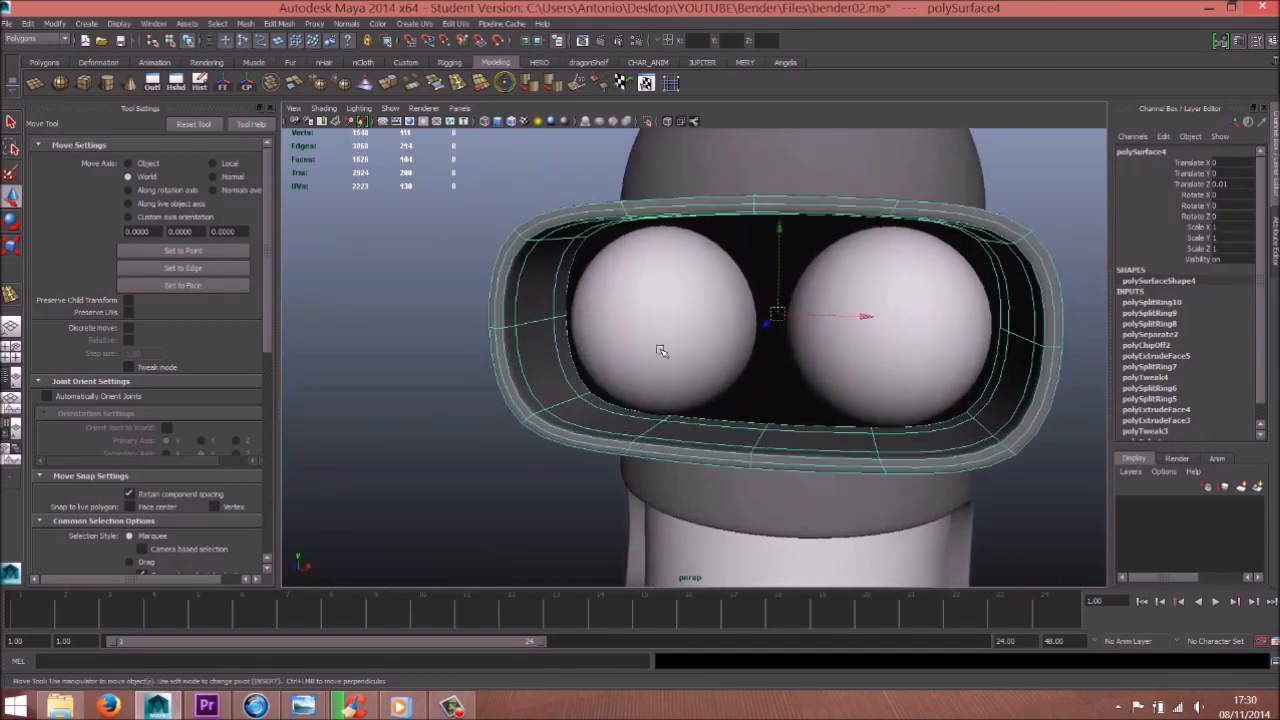
pyautogui.click(782, 410)
pyautogui.keyDown('alt'); pyautogui.moveTo(803, 388); pyautogui.dragTo(675, 370); pyautogui.keyUp('alt')
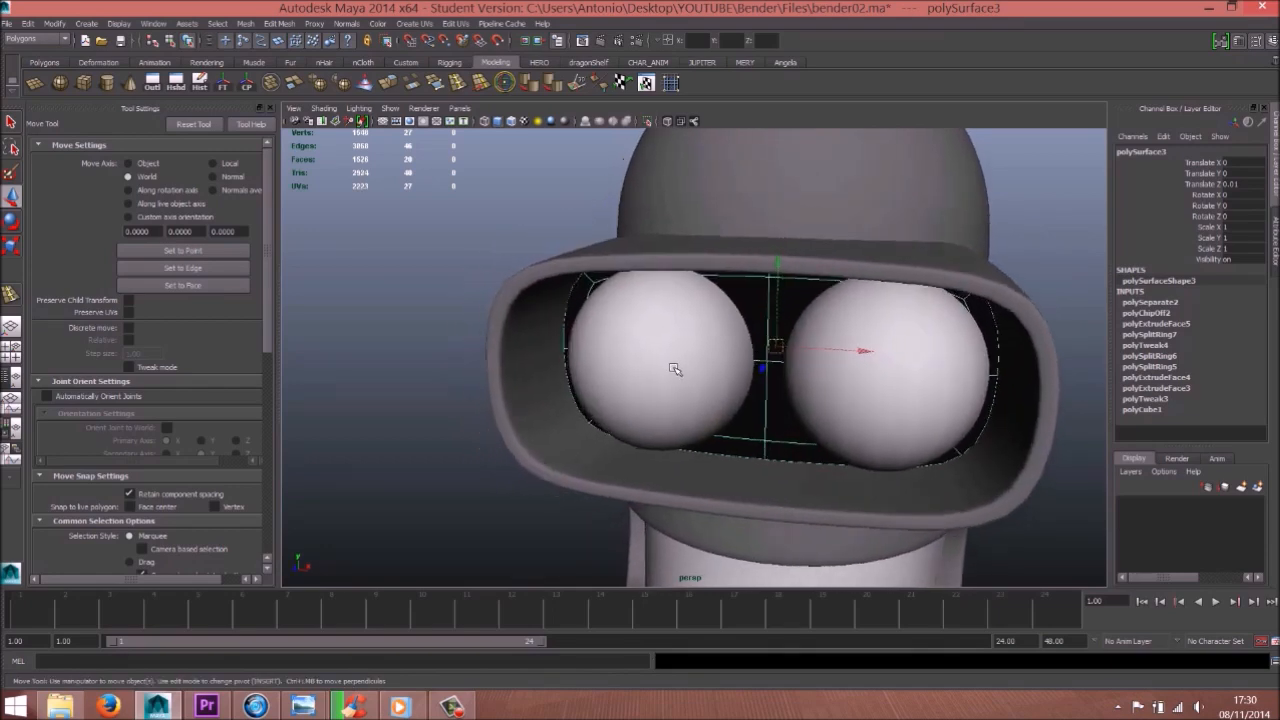
# Turn on wireframe on shaded and switch off the smooth preview of the visor frame and its back panel
pyautogui.click(511, 121)
pyautogui.click(531, 285)
pyautogui.press('1')
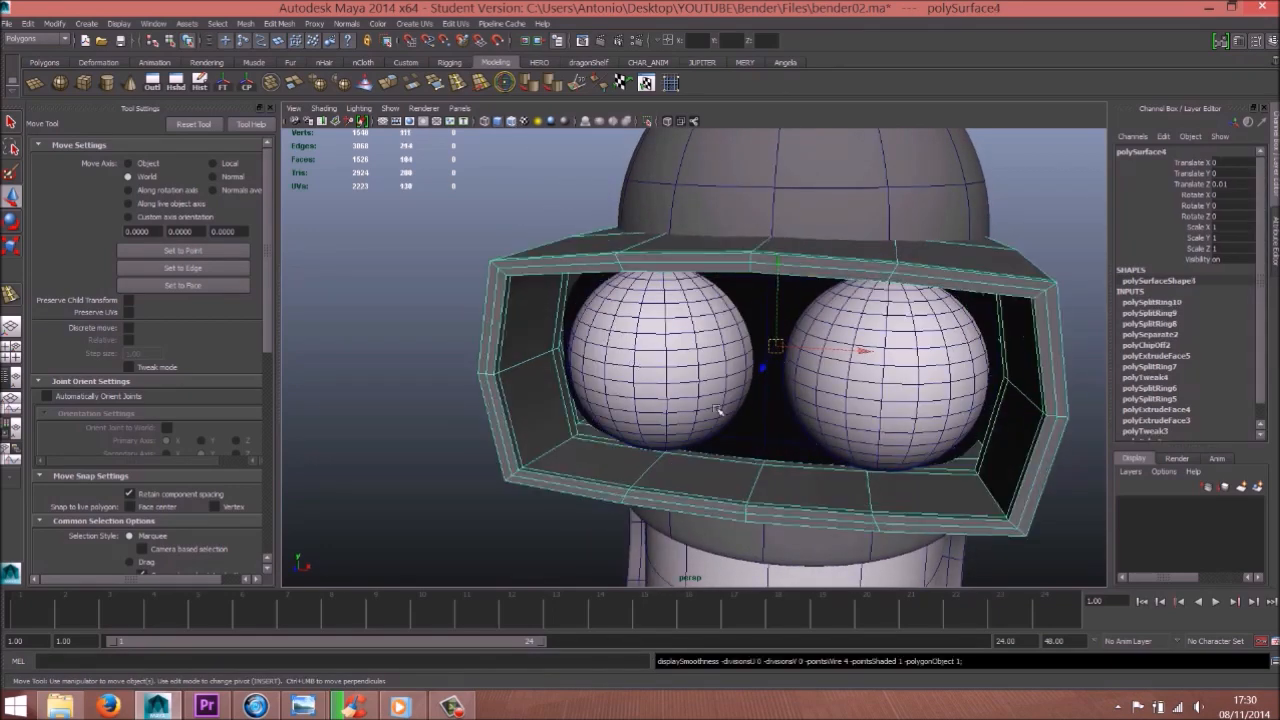
pyautogui.click(776, 440)
pyautogui.press('1')
pyautogui.keyDown('alt'); pyautogui.moveTo(694, 420); pyautogui.dragTo(692, 400); pyautogui.keyUp('alt')
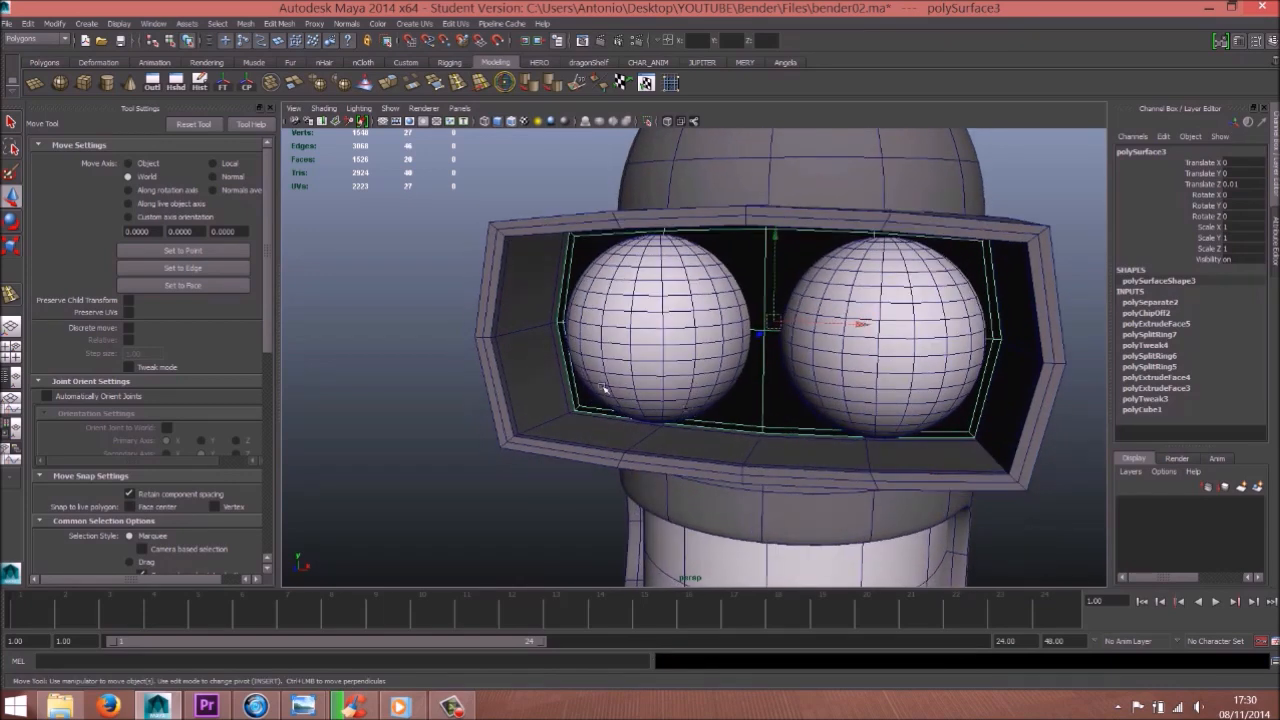
# Delete the thin rear face loop and the inner wall face loop of the visor frame
pyautogui.moveTo(555, 372); pyautogui.dragTo(567, 380, button='right')
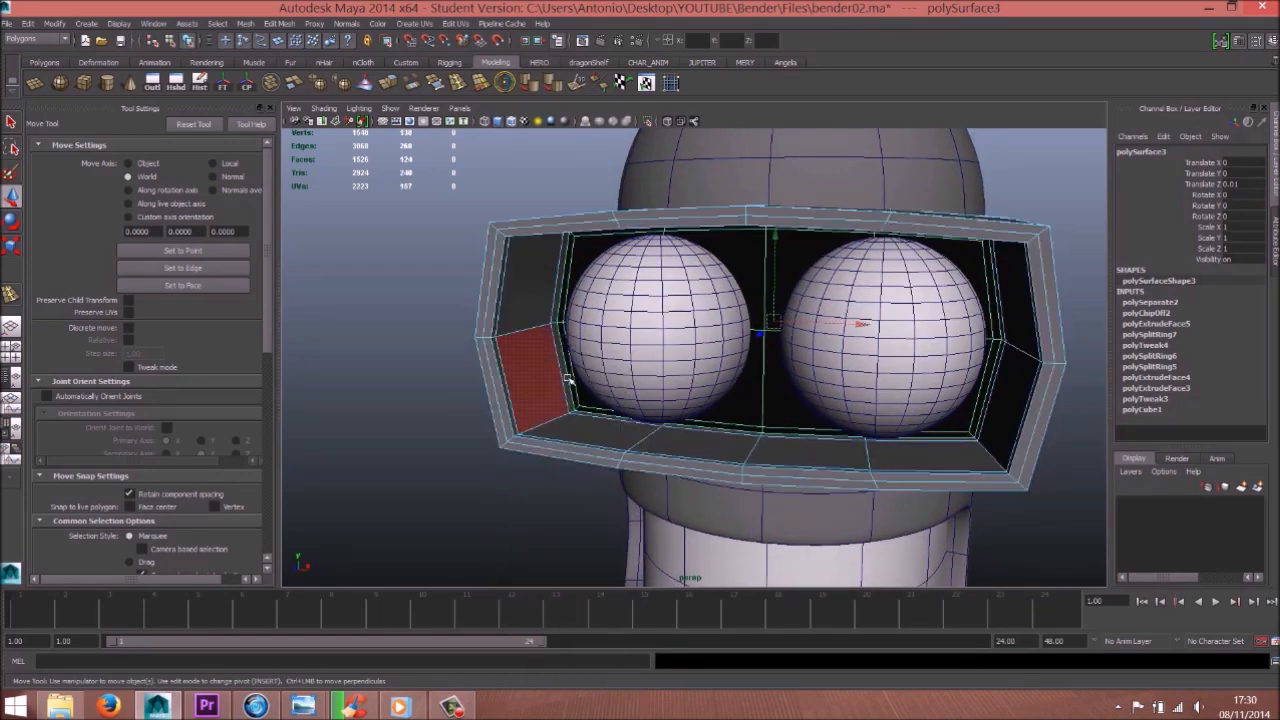
pyautogui.click(565, 372)
pyautogui.keyDown('shift'); pyautogui.doubleClick(596, 416); pyautogui.keyUp('shift')
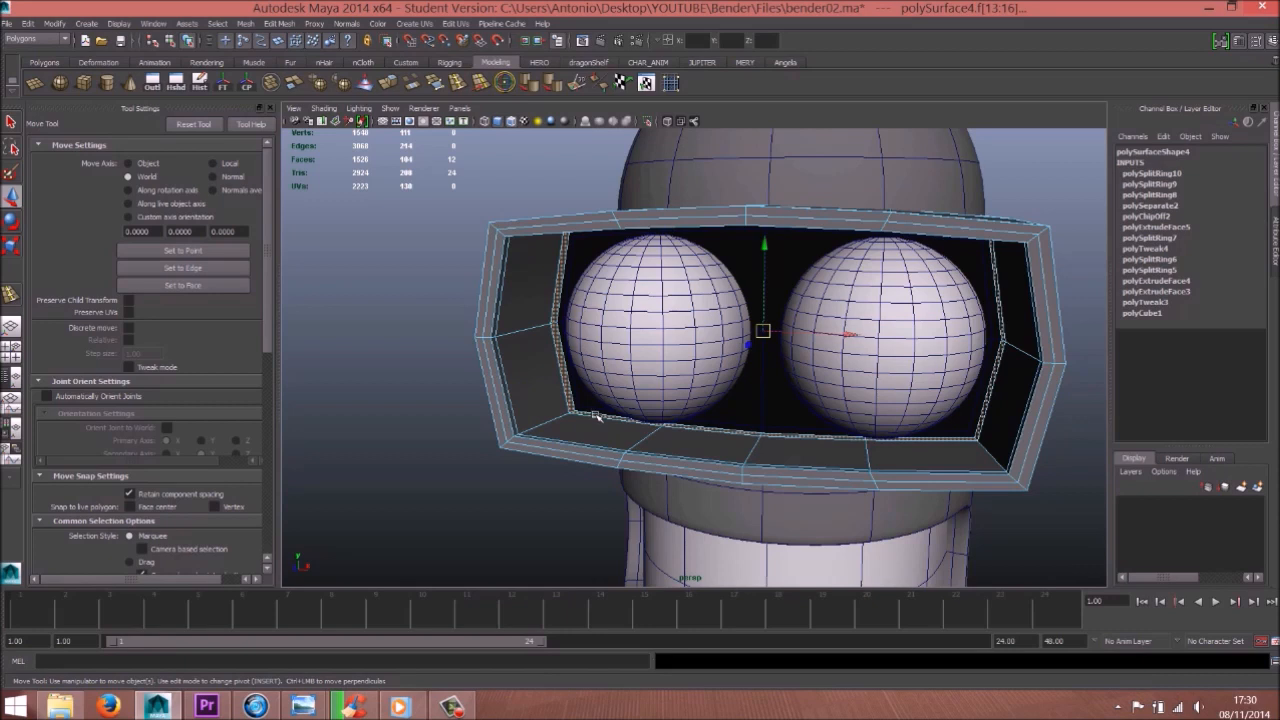
pyautogui.keyDown('shift'); pyautogui.moveTo(594, 413); pyautogui.dragTo(717, 393, button='right'); pyautogui.keyUp('shift')
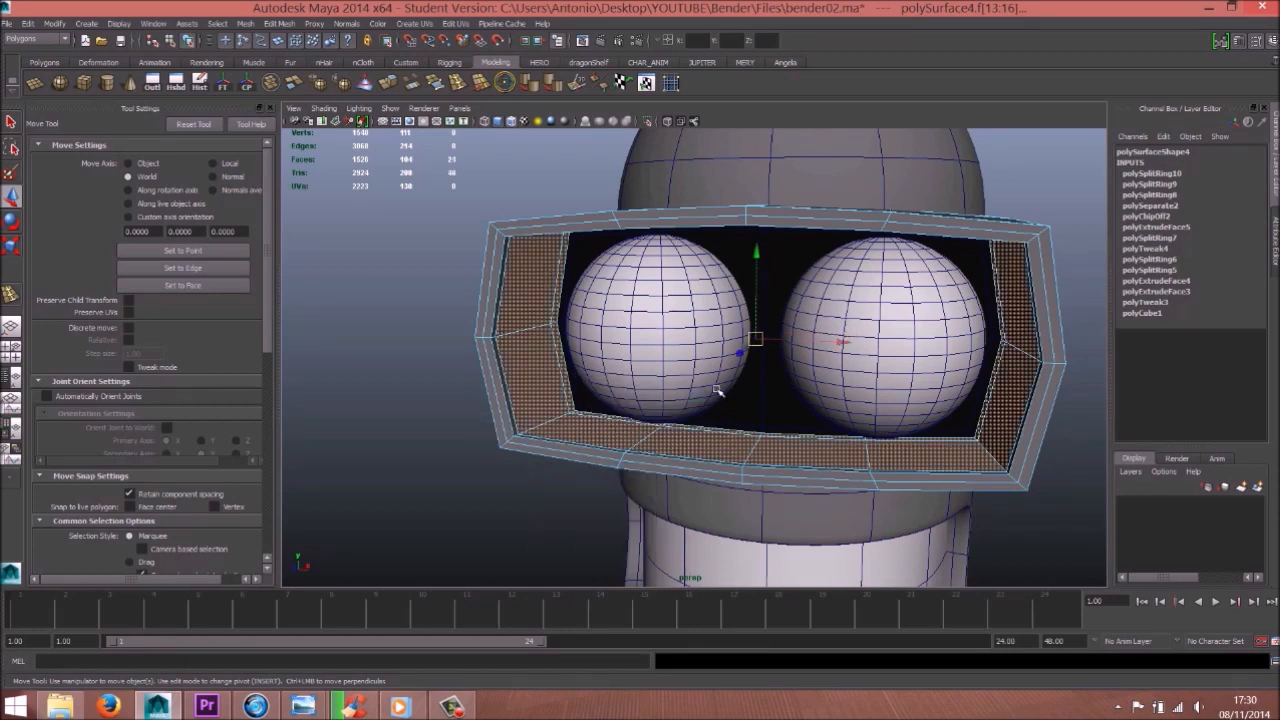
pyautogui.press('Delete')
# Extrude the outer border edge loop of the panel behind the eyes and move the new edges slightly forward
pyautogui.moveTo(773, 273); pyautogui.dragTo(782, 266, button='right')
pyautogui.click(774, 267)
pyautogui.keyDown('alt'); pyautogui.moveTo(768, 308); pyautogui.dragTo(708, 298); pyautogui.keyUp('alt')
pyautogui.moveTo(601, 252); pyautogui.dragTo(597, 237, button='right')
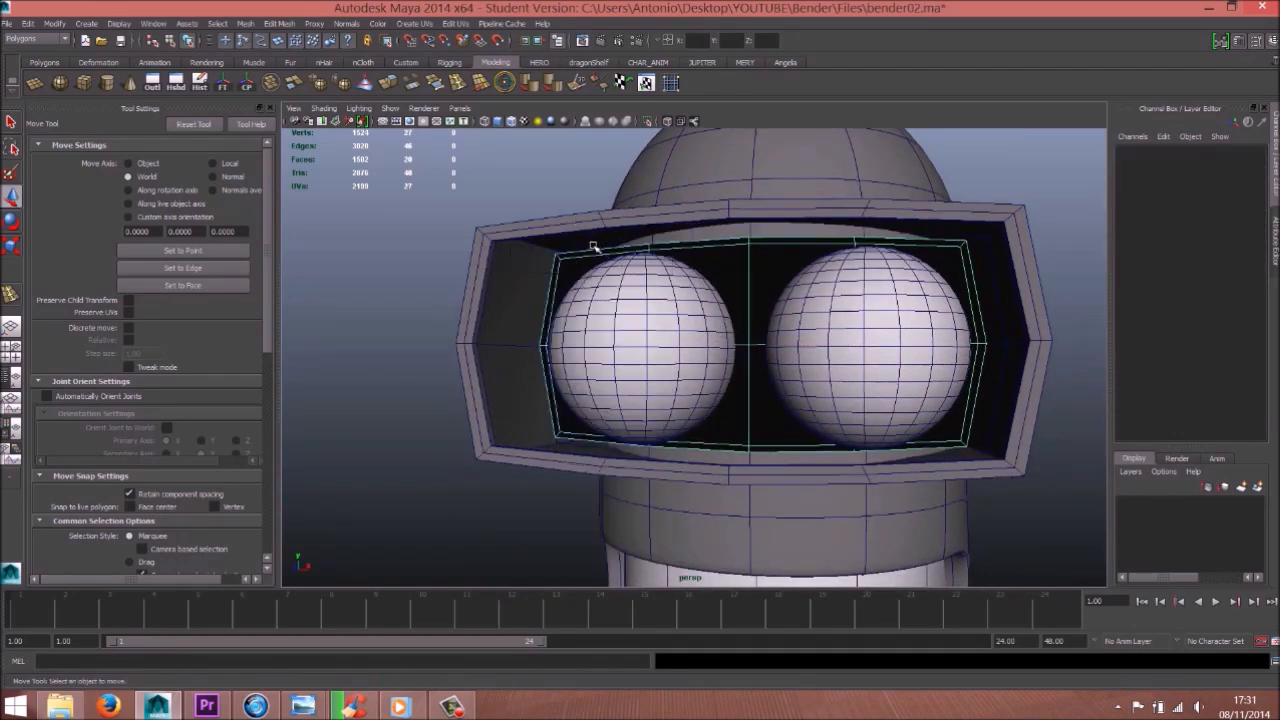
pyautogui.doubleClick(593, 250)
pyautogui.keyDown('alt'); pyautogui.moveTo(815, 320); pyautogui.dragTo(798, 323); pyautogui.keyUp('alt')
pyautogui.keyDown('alt'); pyautogui.moveTo(735, 351); pyautogui.dragTo(763, 337); pyautogui.keyUp('alt')
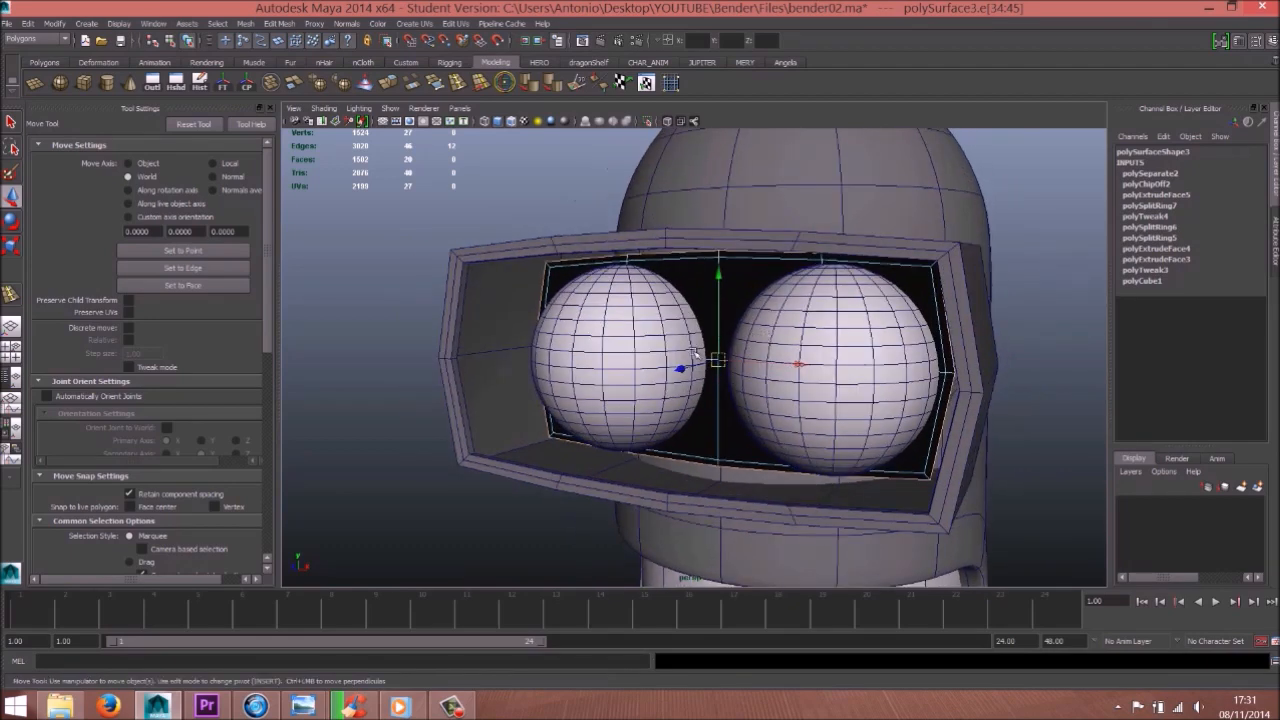
pyautogui.click(326, 87)
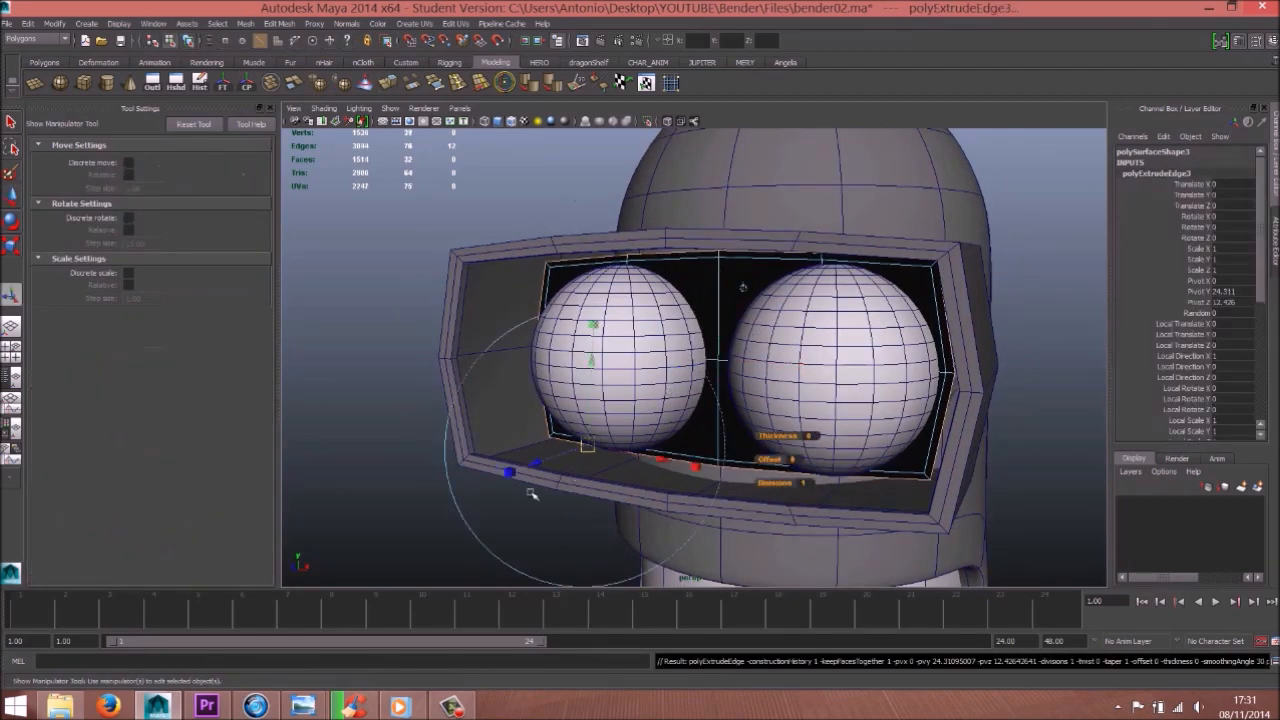
pyautogui.press('w')
pyautogui.moveTo(681, 368); pyautogui.dragTo(677, 371)
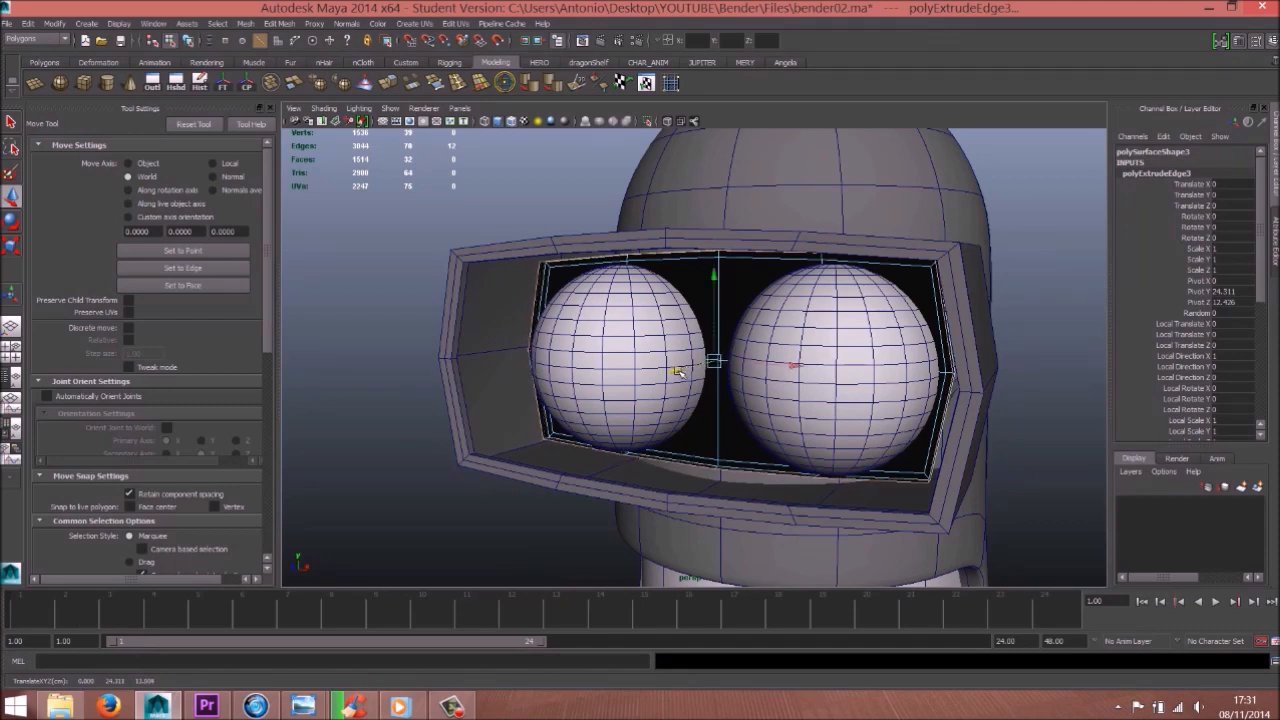
# Extrude the panel's border edges again, pull them forward to the visor frame and scale them along X to fit
pyautogui.hotkey('ctrl', 'e')
pyautogui.press('w')
pyautogui.moveTo(679, 366); pyautogui.dragTo(577, 420)
pyautogui.press('r')
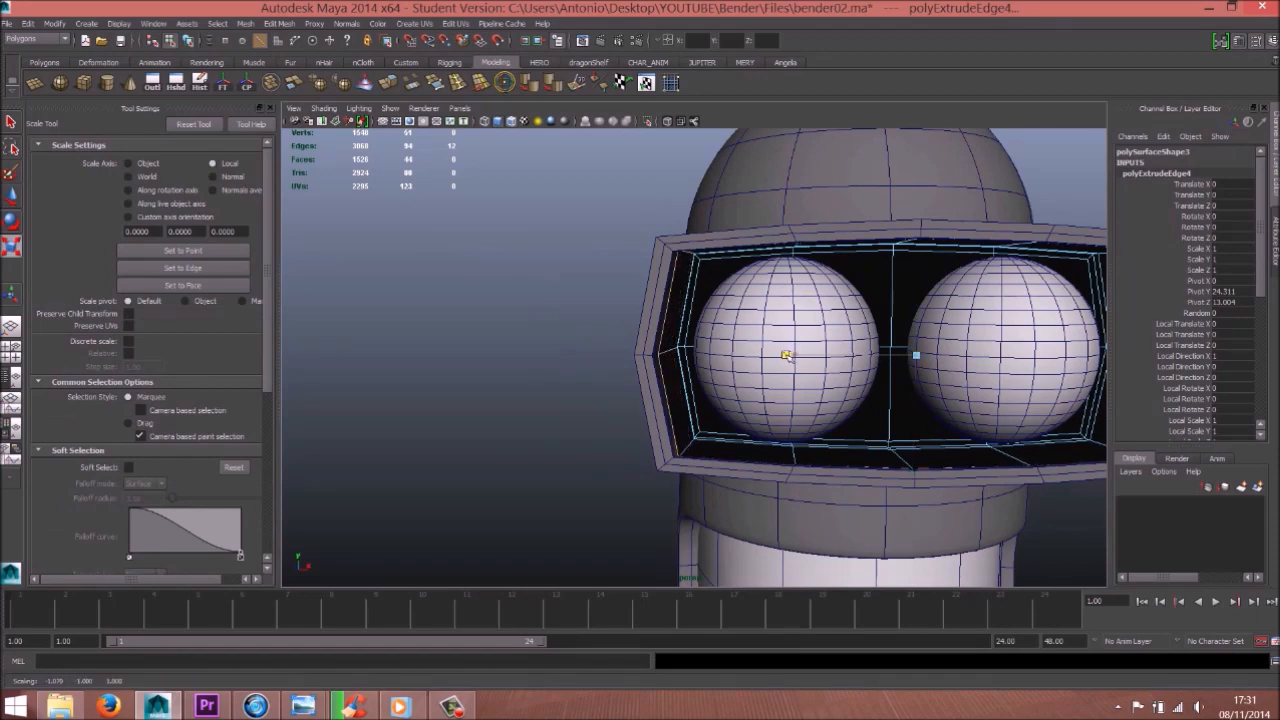
pyautogui.keyDown('alt'); pyautogui.moveTo(791, 357); pyautogui.dragTo(722, 347); pyautogui.keyUp('alt')
pyautogui.press('w')
# Return the panel behind the eyes to object mode with smooth preview on, and turn off wireframe on shaded
pyautogui.moveTo(720, 347); pyautogui.dragTo(614, 294, button='right')
pyautogui.click(620, 297)
pyautogui.press('3')
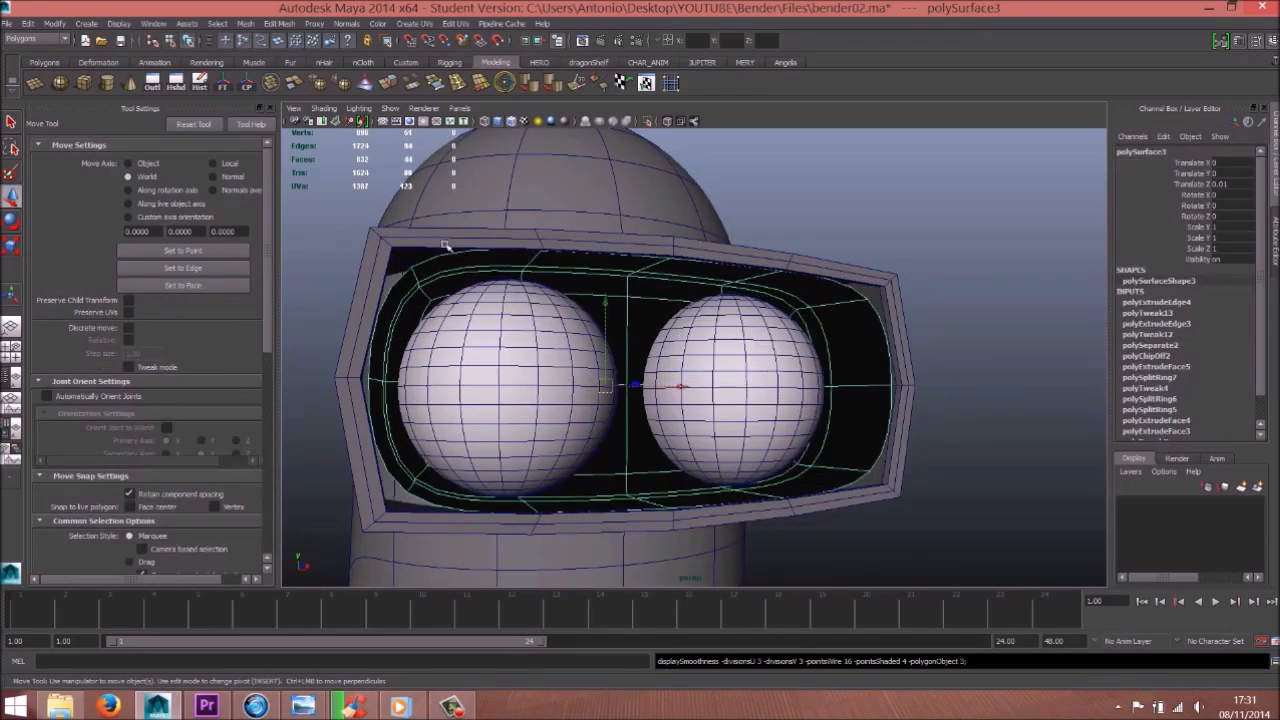
pyautogui.click(866, 258)
pyautogui.moveTo(866, 258)
pyautogui.keyDown('alt'); pyautogui.mouseDown()
pyautogui.moveTo(767, 382)
pyautogui.moveTo(491, 206)
pyautogui.moveTo(510, 145)
pyautogui.mouseUp(); pyautogui.keyUp('alt')
pyautogui.click(511, 121)
# Review the whole character, check bender.jpg, the striped Untitled-1.gif and the eye texture occhio.jpg, and switch back to Maya
pyautogui.scroll(-1, 396, 256)
pyautogui.scroll(-10, 396, 256)
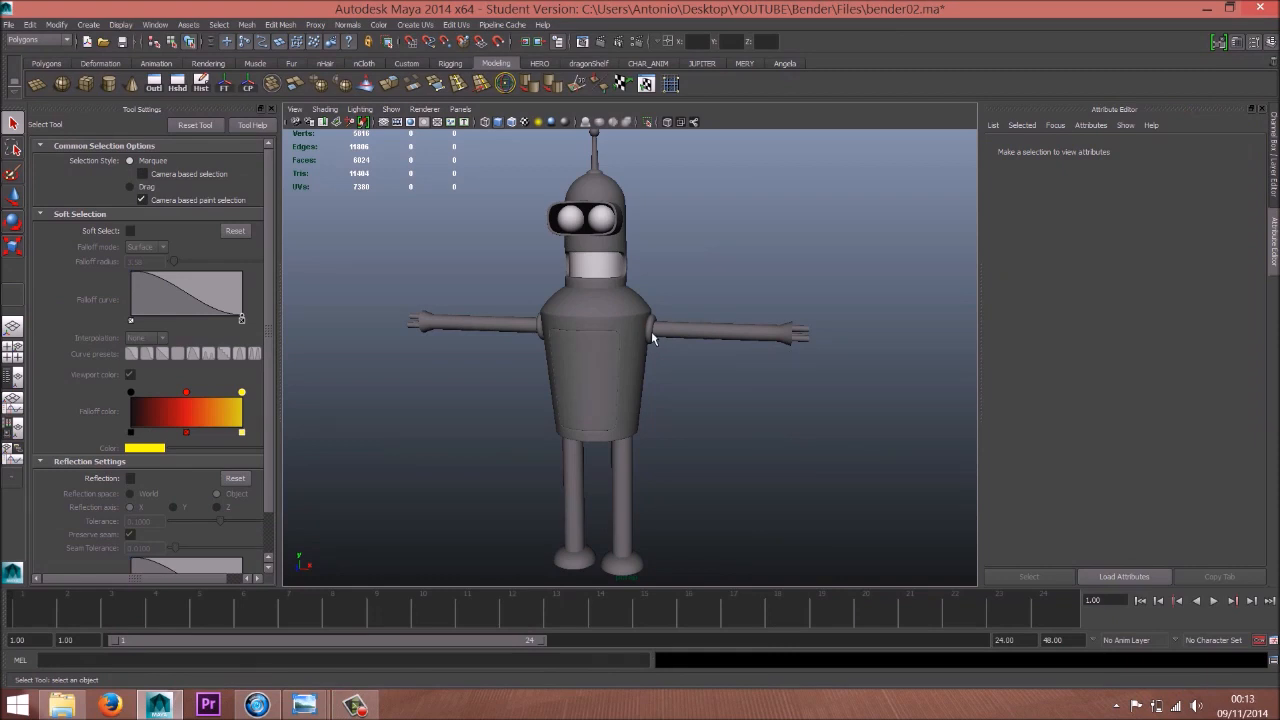
pyautogui.keyDown('alt'); pyautogui.moveTo(597, 443); pyautogui.dragTo(737, 351); pyautogui.keyUp('alt')
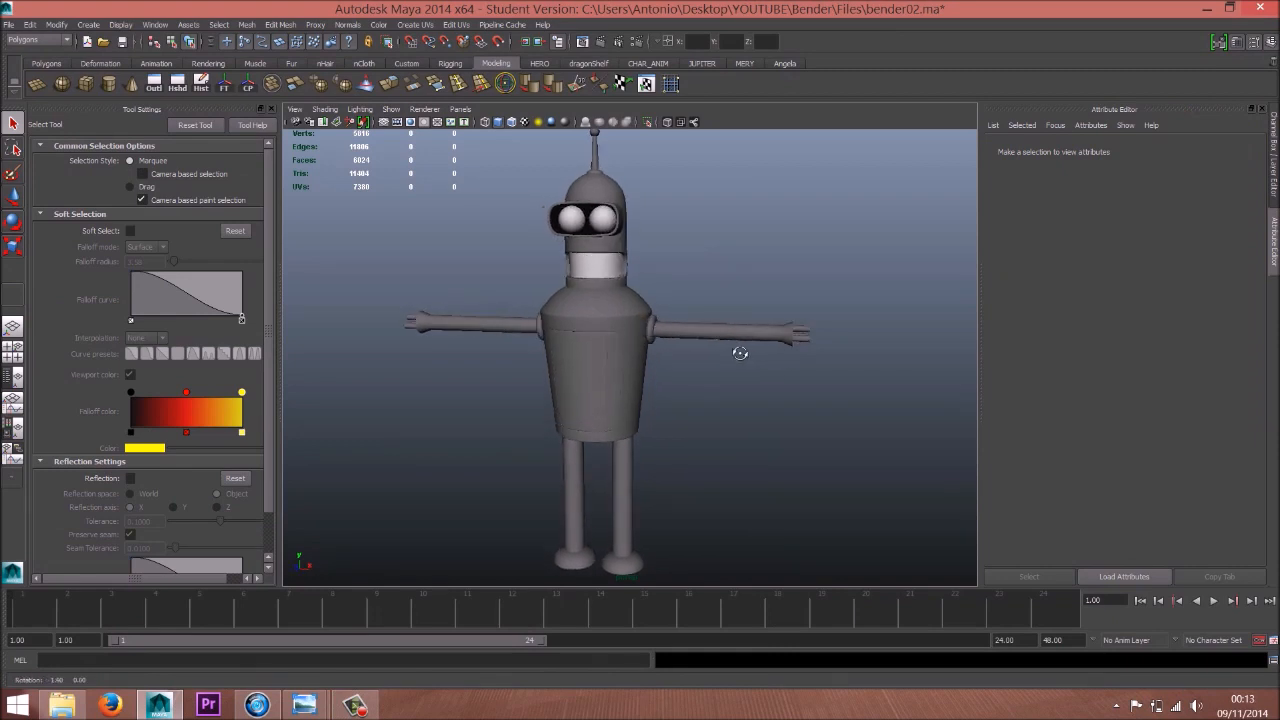
pyautogui.keyDown('alt'); pyautogui.moveTo(706, 259); pyautogui.dragTo(587, 386, button='middle'); pyautogui.keyUp('alt')
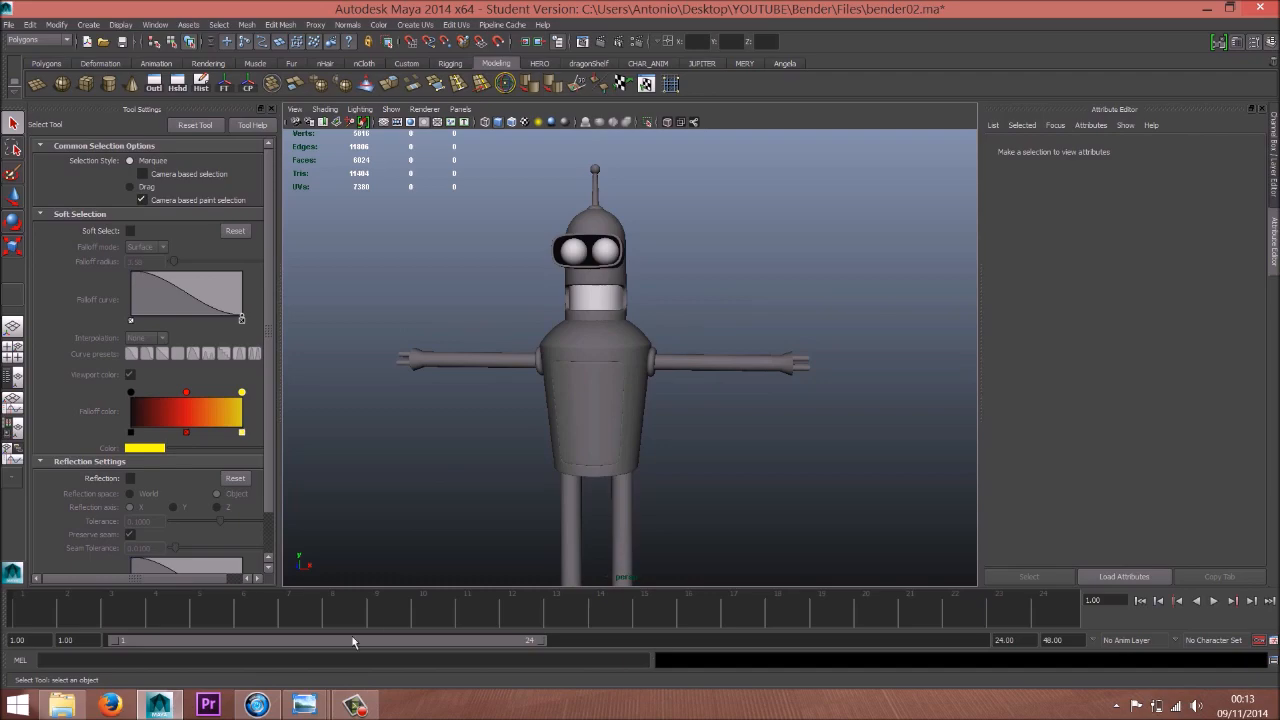
pyautogui.moveTo(305, 705)
pyautogui.click(205, 612)
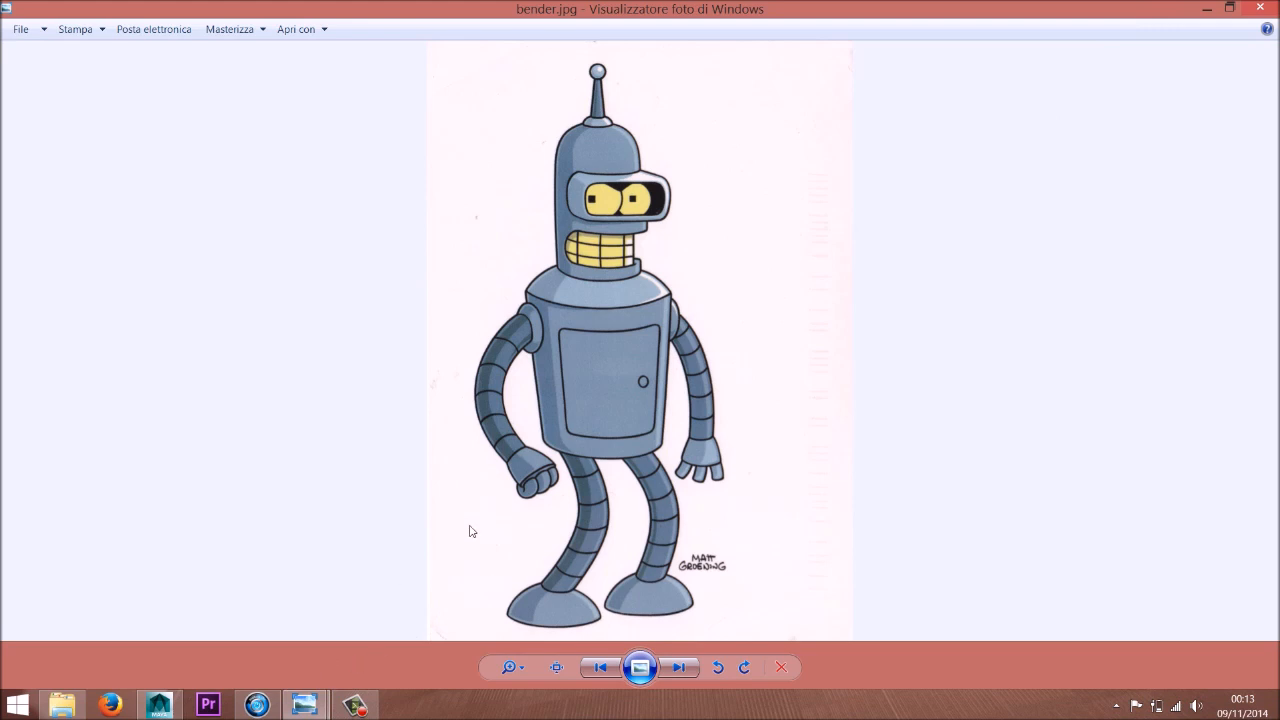
pyautogui.moveTo(305, 705)
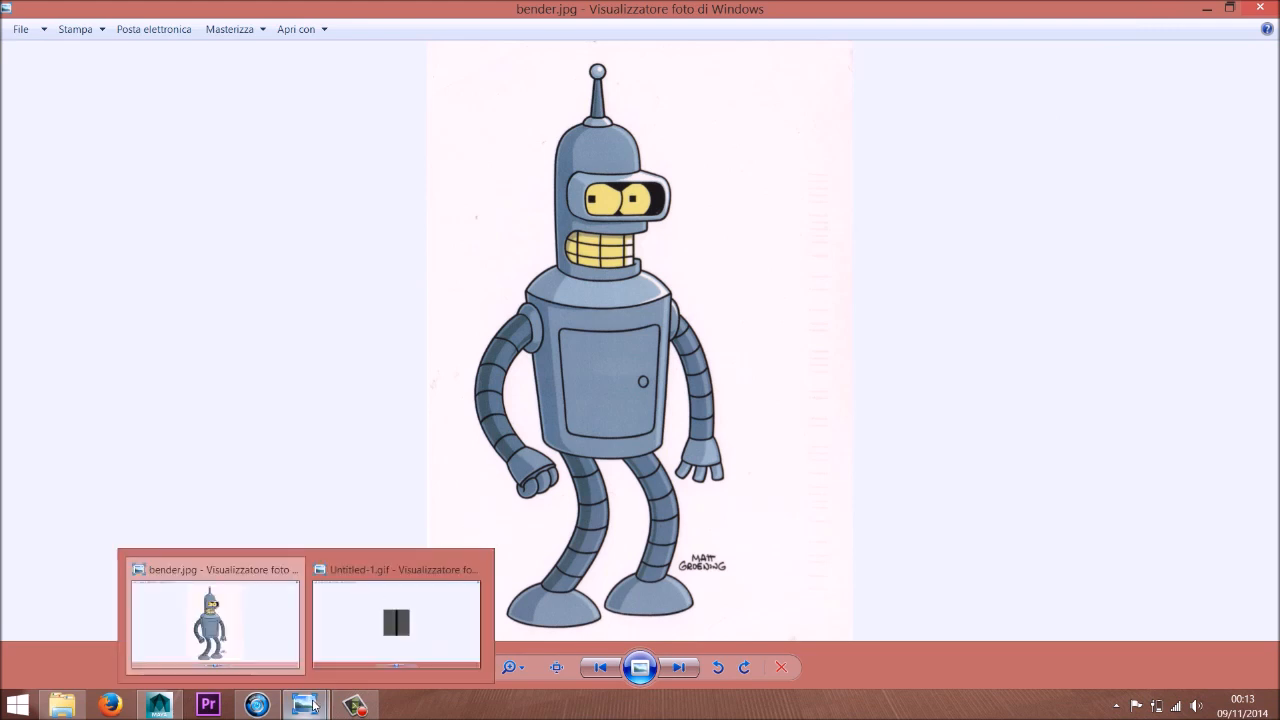
pyautogui.click(400, 620)
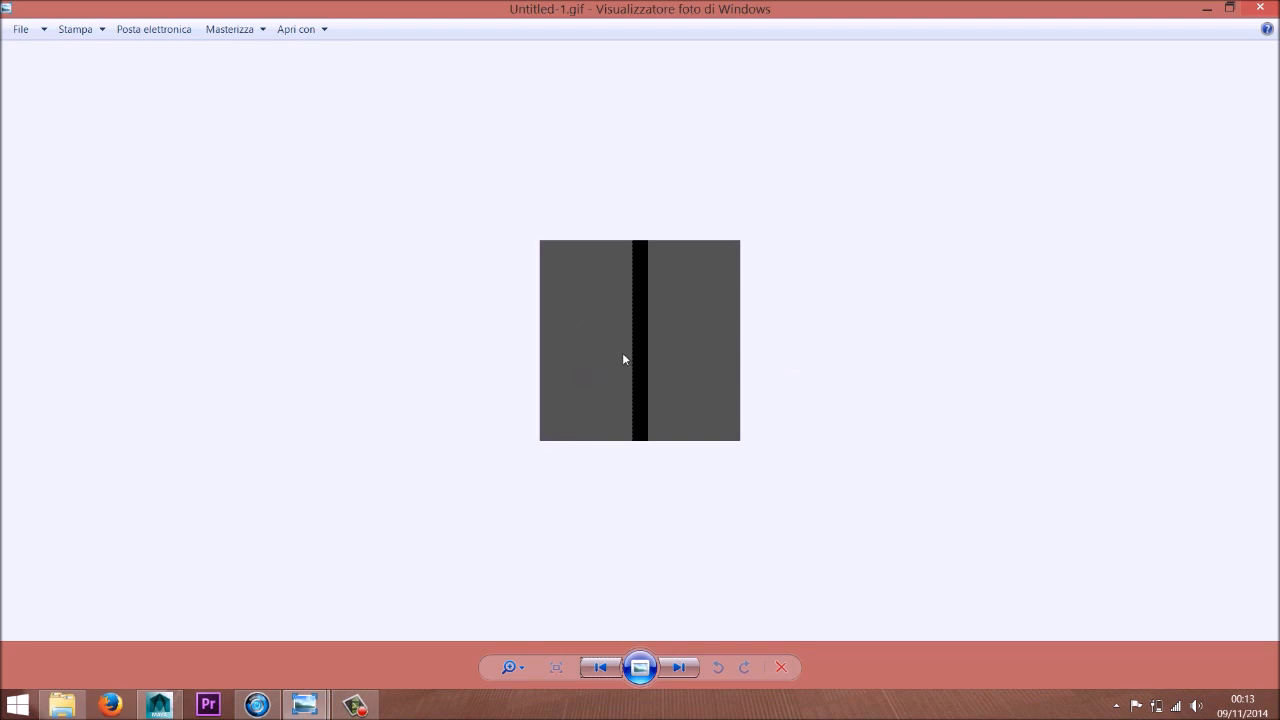
pyautogui.click(680, 667)
pyautogui.click(680, 667)
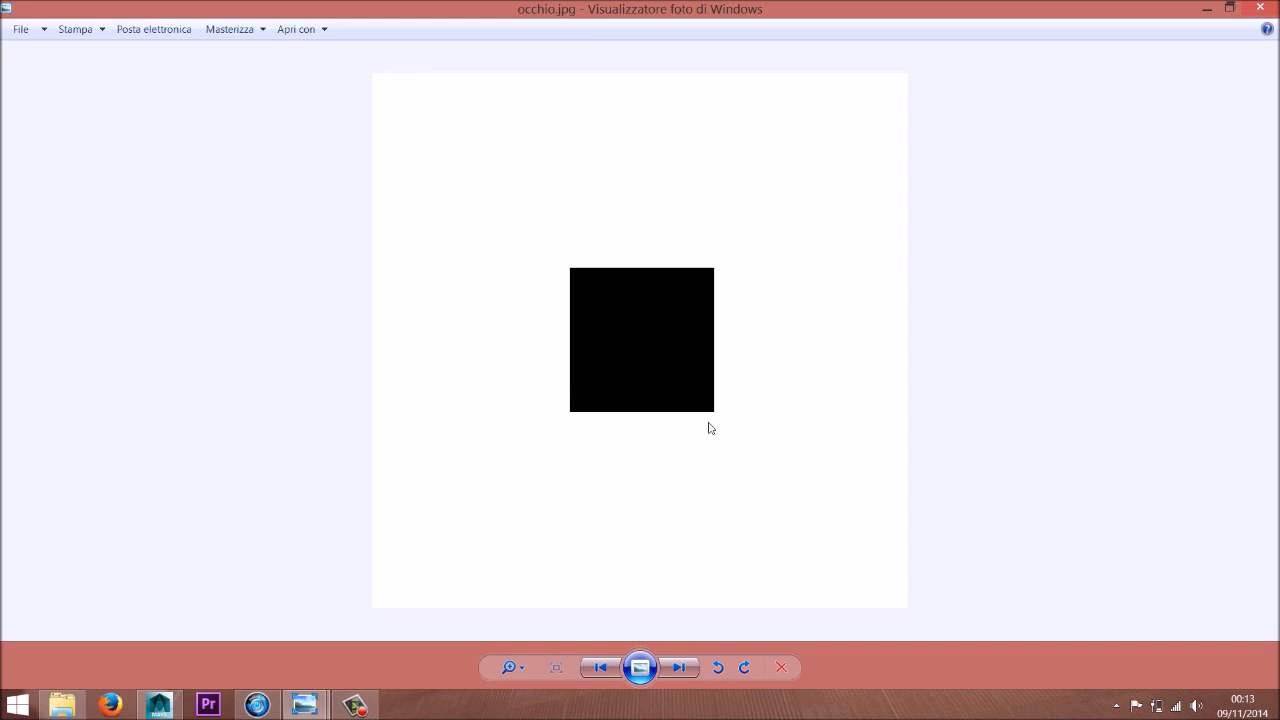
pyautogui.click(610, 670)
pyautogui.click(612, 672)
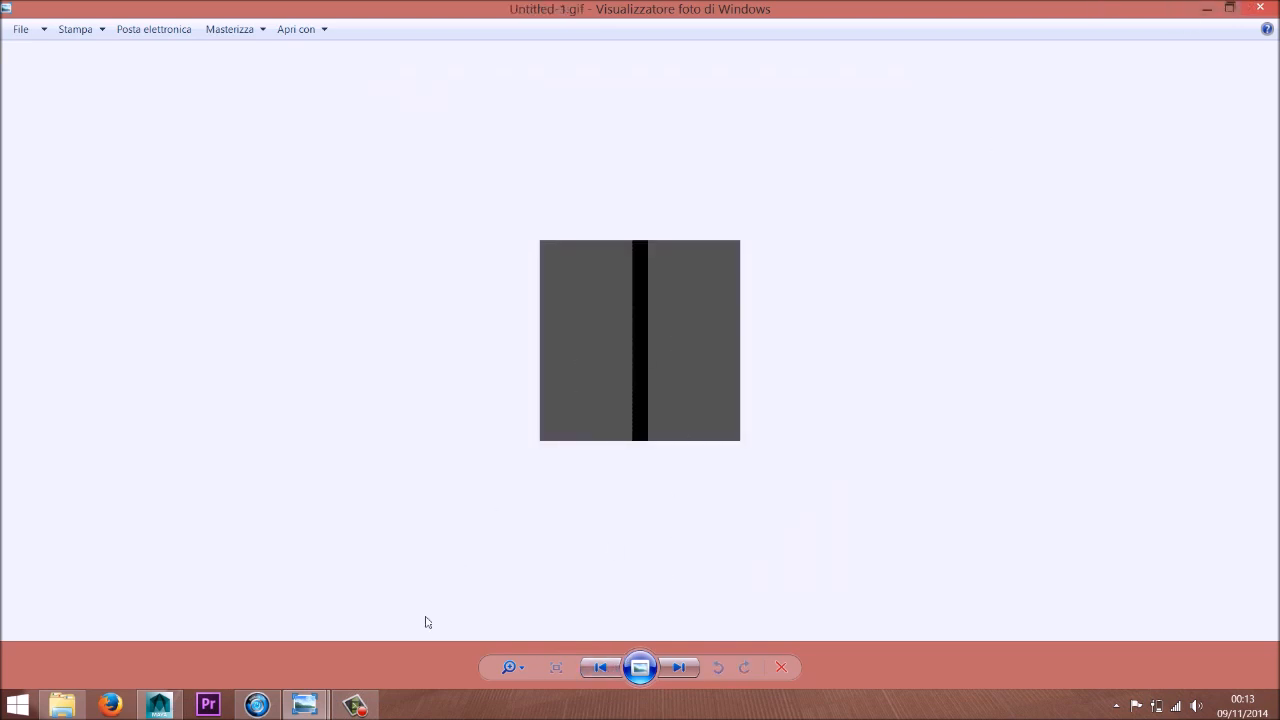
pyautogui.click(160, 705)
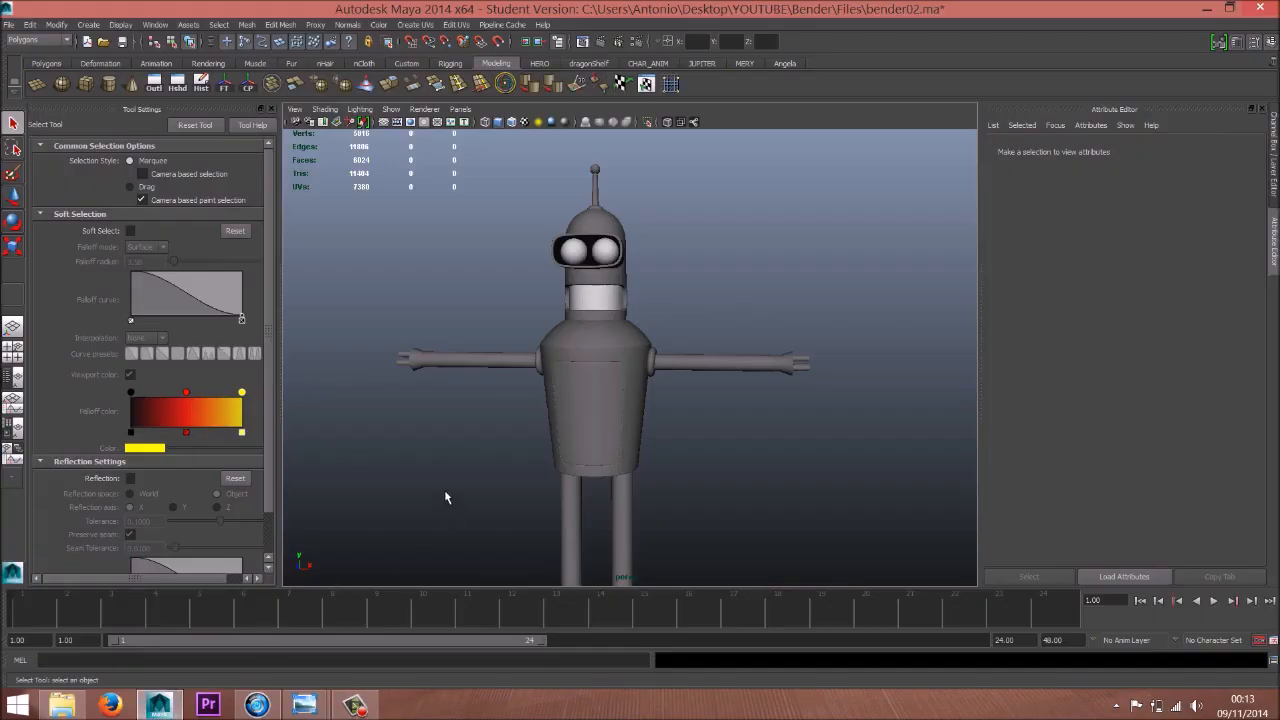
# Select all faces of the character's right arm tube in the front view, leaving out the flared cuff
pyautogui.keyDown('alt'); pyautogui.moveTo(444, 489); pyautogui.dragTo(517, 489); pyautogui.keyUp('alt')
pyautogui.scroll(3, 616, 446)
pyautogui.keyDown('alt'); pyautogui.moveTo(617, 441); pyautogui.dragTo(626, 386, button='middle'); pyautogui.keyUp('alt')
pyautogui.keyDown('alt'); pyautogui.moveTo(626, 386); pyautogui.dragTo(493, 413); pyautogui.keyUp('alt')
pyautogui.scroll(2, 493, 413)
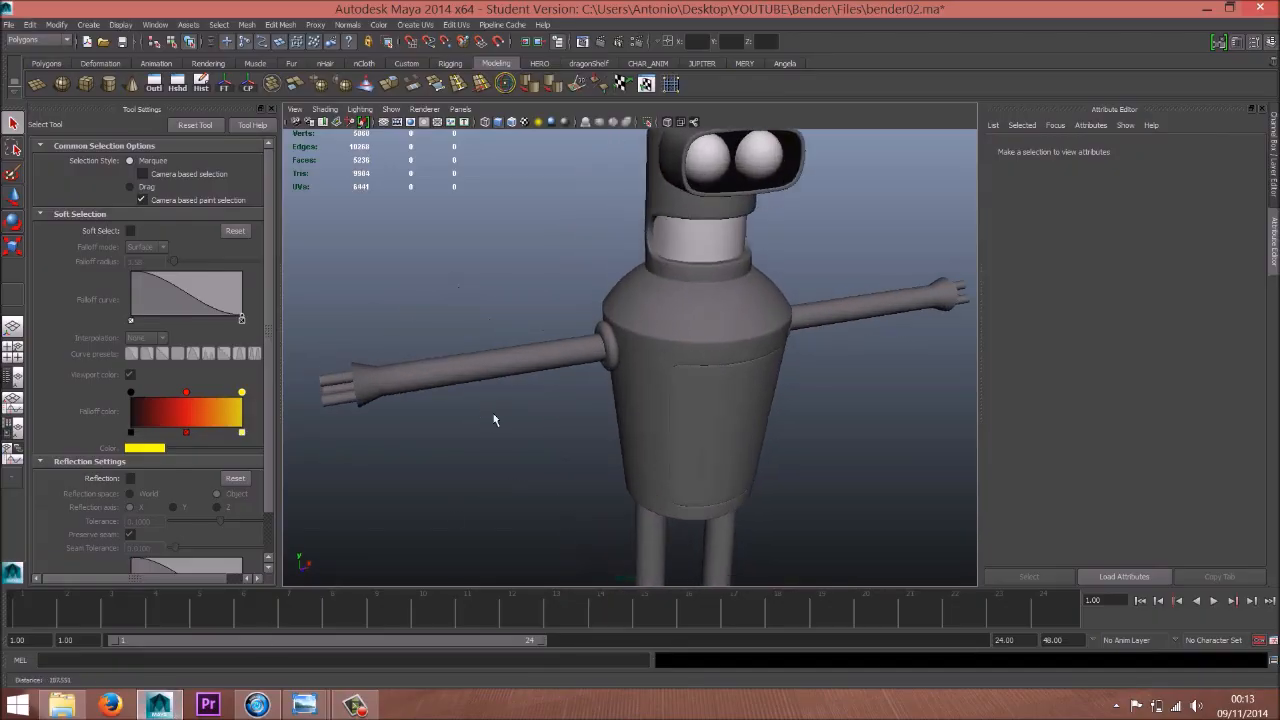
pyautogui.keyDown('alt'); pyautogui.moveTo(493, 413); pyautogui.dragTo(518, 402, button='middle'); pyautogui.keyUp('alt')
pyautogui.keyDown('alt'); pyautogui.moveTo(608, 416); pyautogui.dragTo(590, 402); pyautogui.keyUp('alt')
pyautogui.click(528, 355)
pyautogui.moveTo(528, 355)
pyautogui.keyDown('alt'); pyautogui.mouseDown()
pyautogui.moveTo(509, 409)
pyautogui.moveTo(523, 371)
pyautogui.mouseUp(); pyautogui.keyUp('alt')
pyautogui.scroll(3, 509, 409)
pyautogui.moveTo(523, 371); pyautogui.dragTo(514, 402, button='right')
pyautogui.press('space')
pyautogui.moveTo(543, 346); pyautogui.dragTo(544, 376)
pyautogui.keyDown('alt'); pyautogui.moveTo(551, 319); pyautogui.dragTo(568, 335, button='middle'); pyautogui.keyUp('alt')
pyautogui.scroll(8, 570, 336)
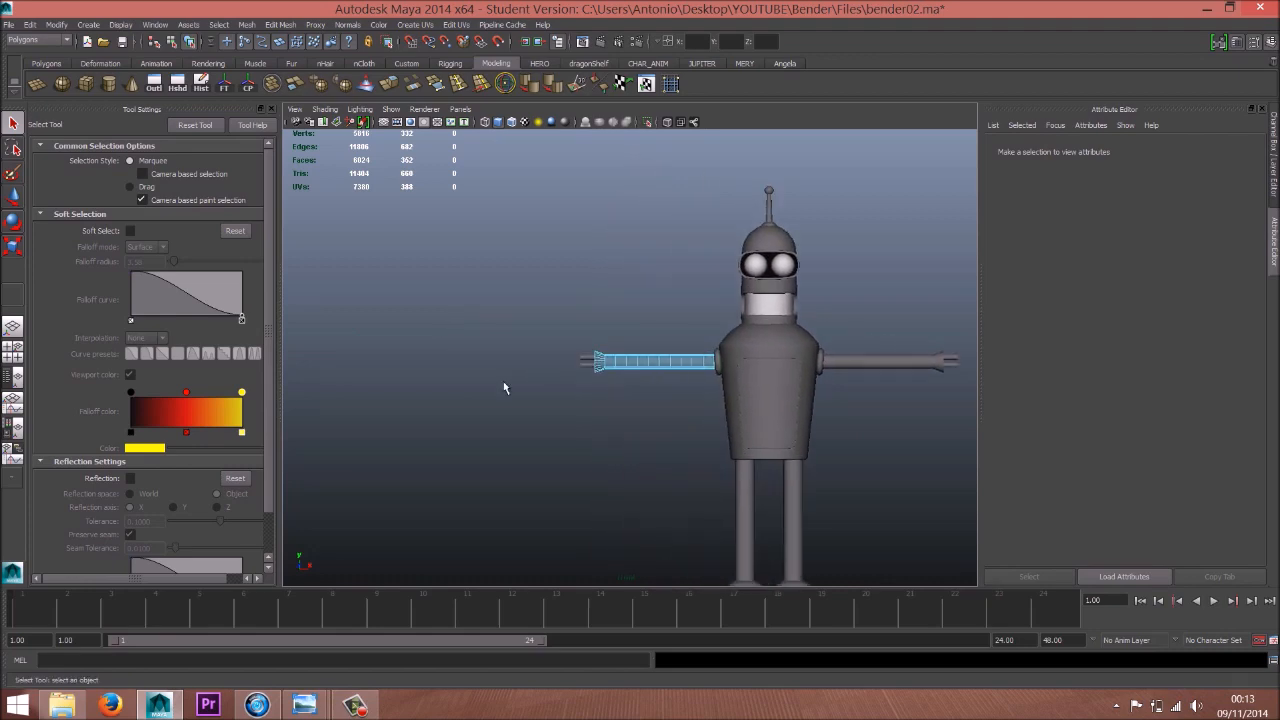
pyautogui.moveTo(594, 329); pyautogui.dragTo(822, 444)
# Return to the perspective view and assign a new Lambert material to the selected arm tube faces
pyautogui.press('space')
pyautogui.moveTo(695, 347); pyautogui.dragTo(695, 346)
pyautogui.keyDown('alt'); pyautogui.moveTo(604, 361); pyautogui.dragTo(617, 400); pyautogui.keyUp('alt')
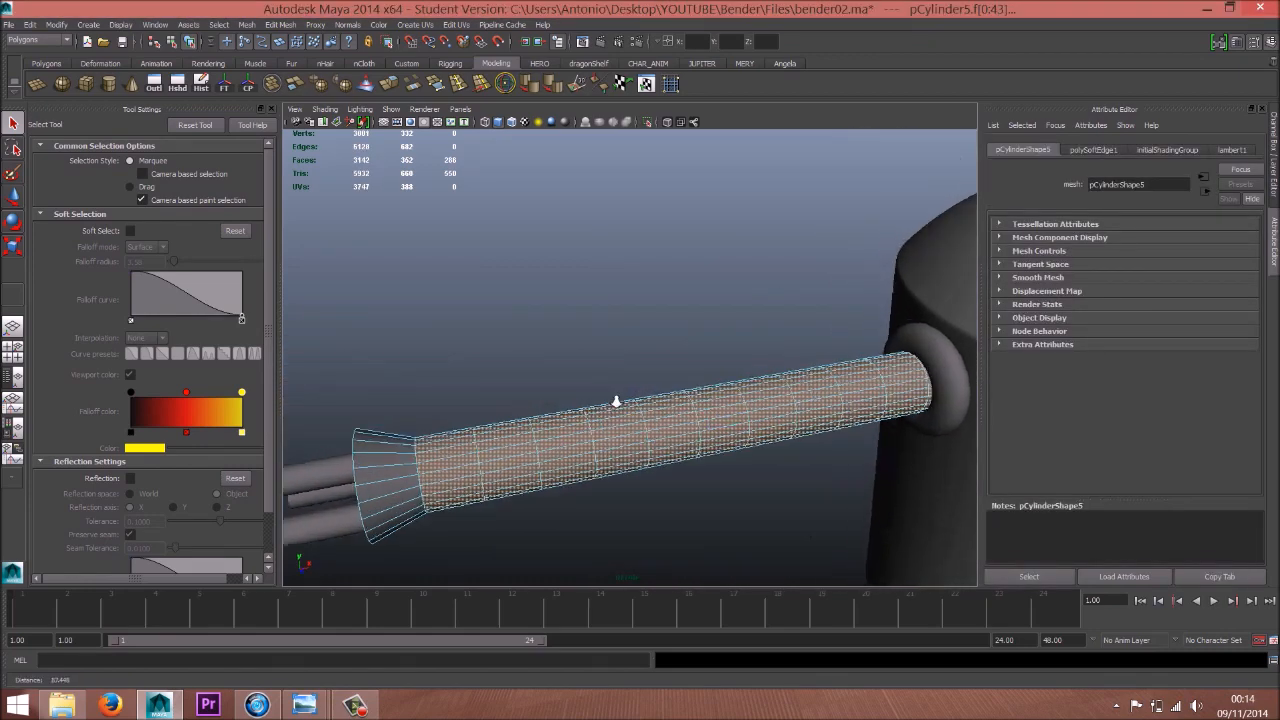
pyautogui.keyDown('alt'); pyautogui.moveTo(617, 400); pyautogui.dragTo(651, 374, button='middle'); pyautogui.keyUp('alt')
pyautogui.scroll(3, 651, 374)
pyautogui.scroll(-4, 656, 353)
pyautogui.rightClick(656, 353)
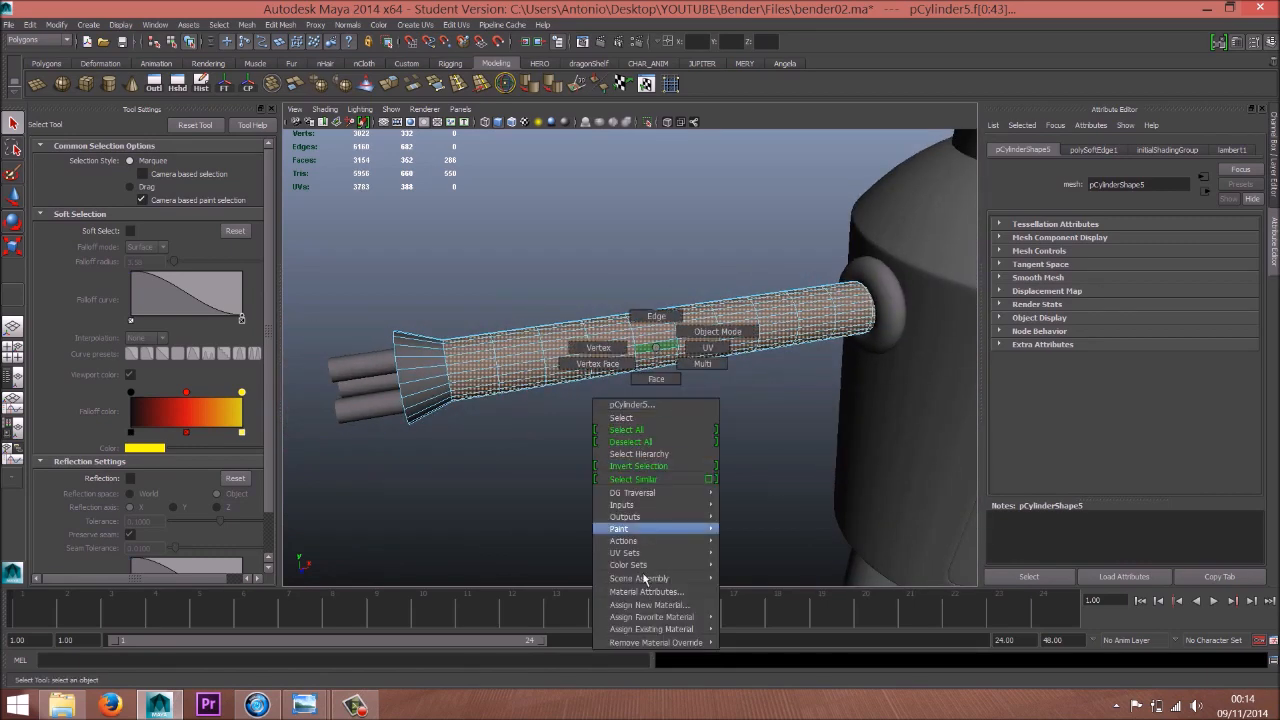
pyautogui.moveTo(663, 630)
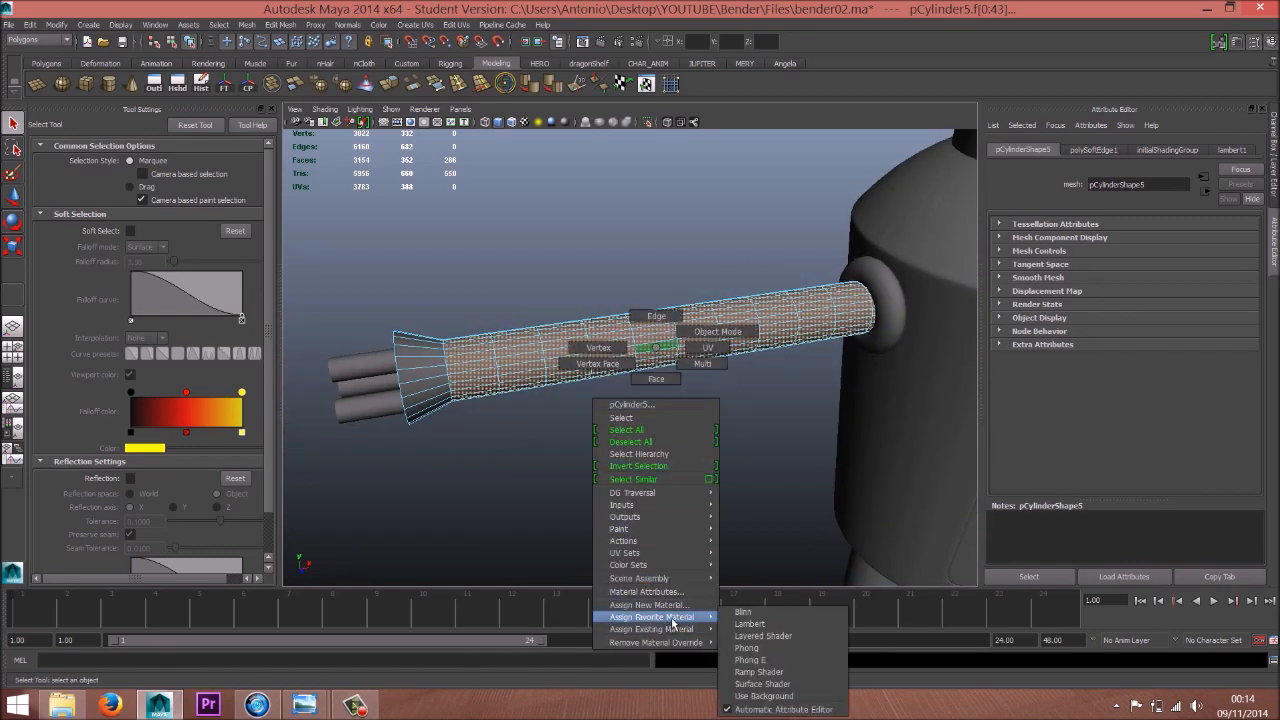
pyautogui.click(751, 624)
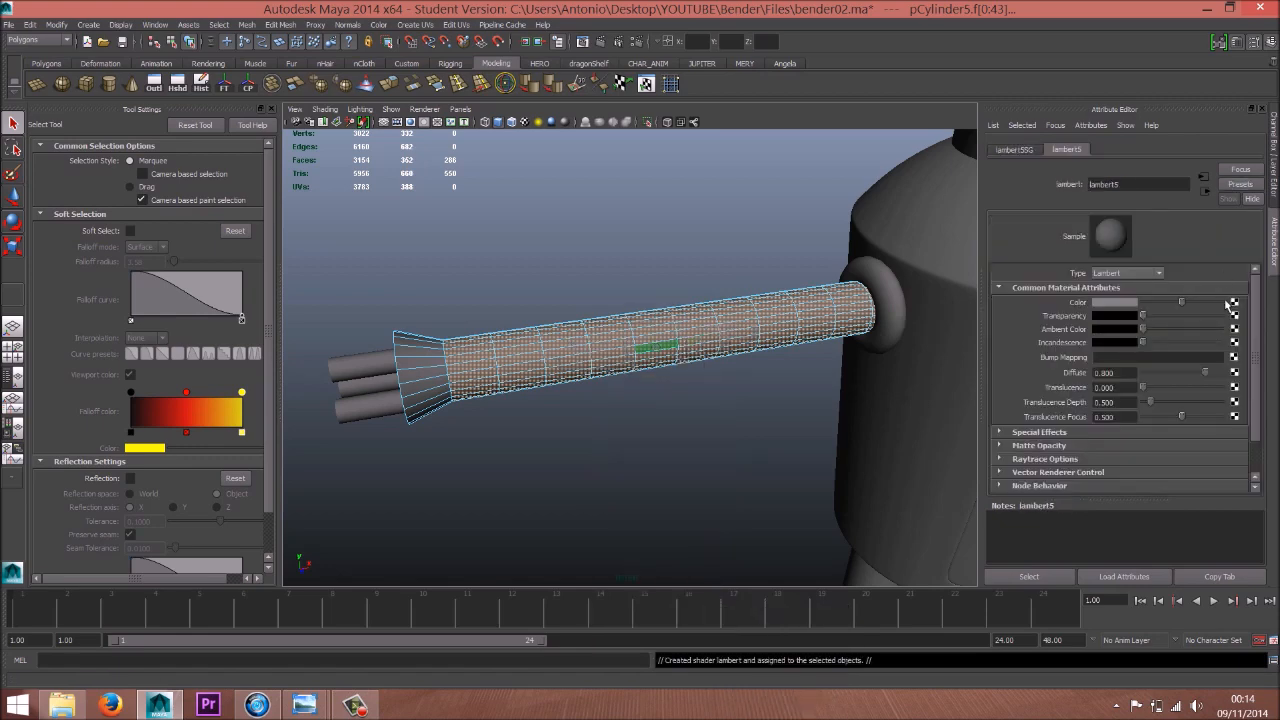
# Map a file texture to the Lambert's color and load Untitled-1.gif from the Desktop\YOUTUBE\Bender folder
pyautogui.click(1234, 302)
pyautogui.moveTo(547, 250); pyautogui.dragTo(238, 94)
pyautogui.click(222, 205)
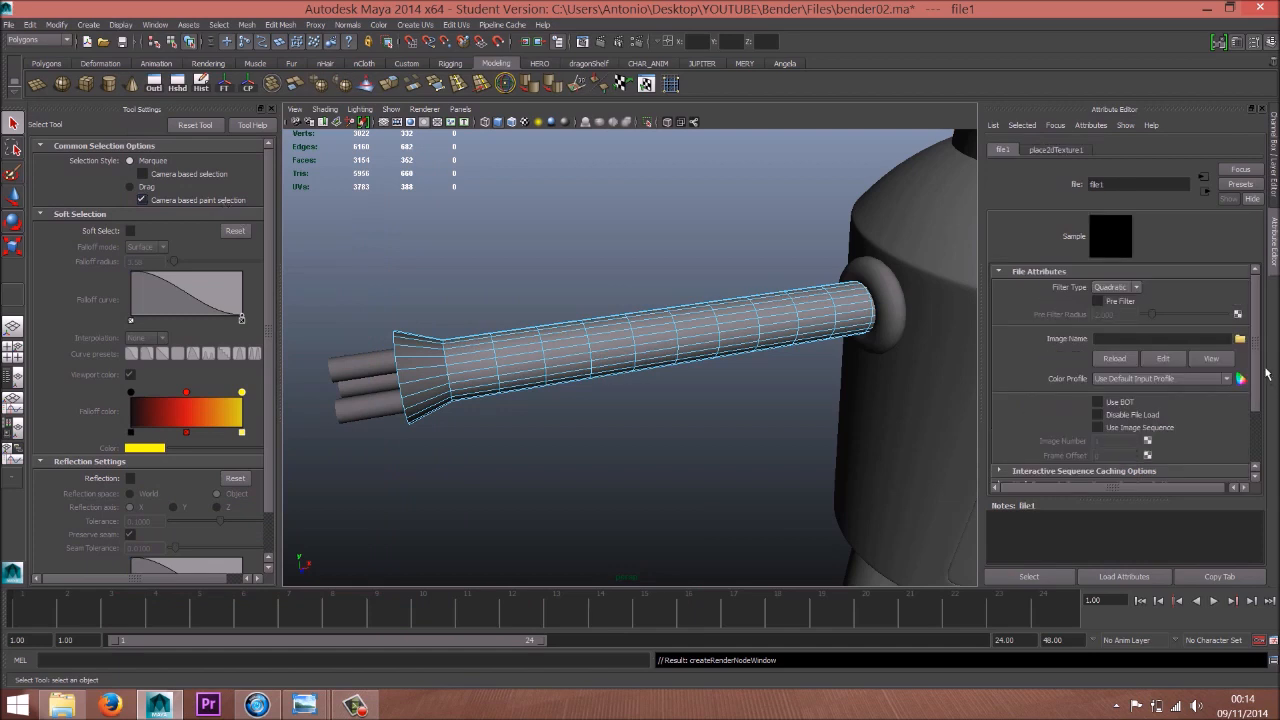
pyautogui.click(1240, 338)
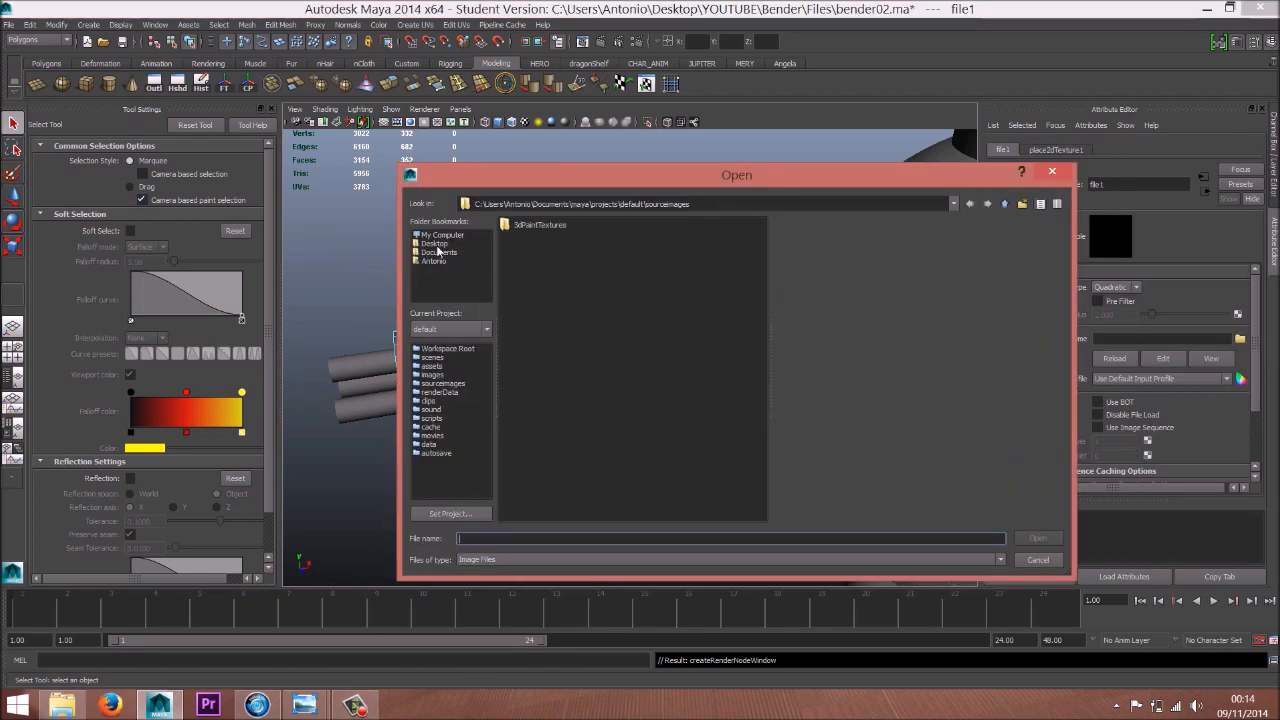
pyautogui.click(434, 243)
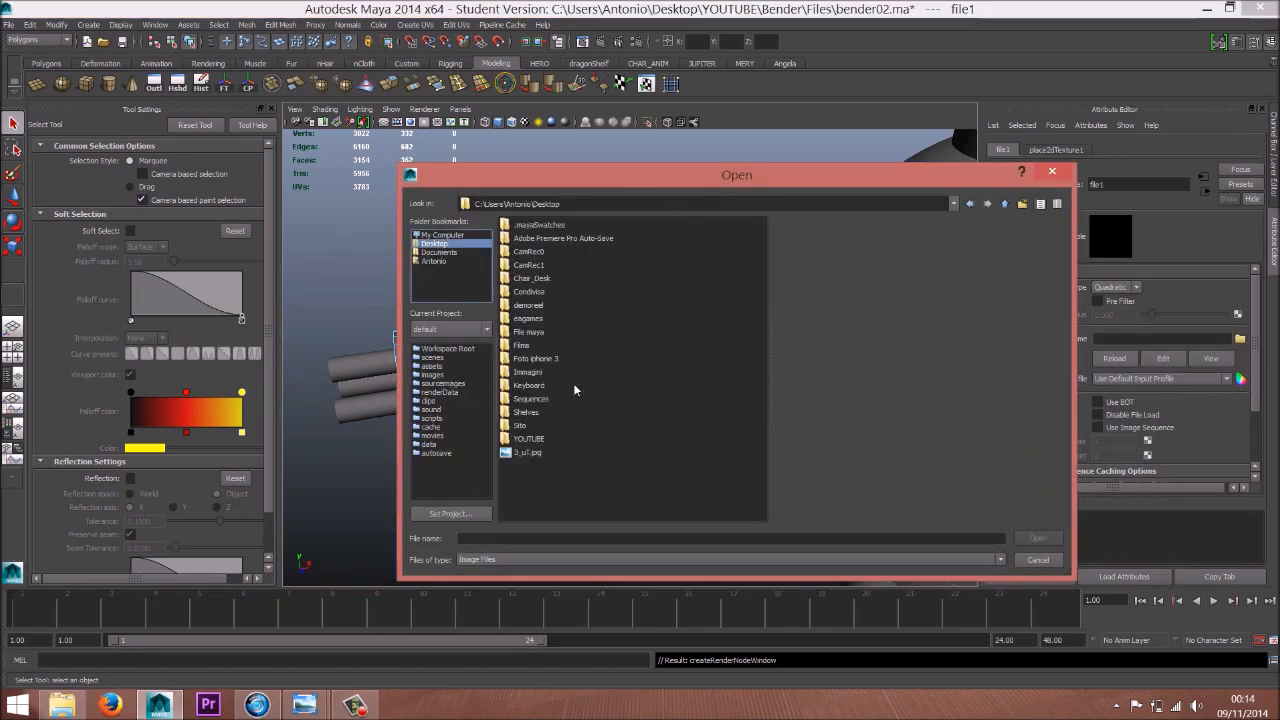
pyautogui.doubleClick(528, 438)
pyautogui.doubleClick(518, 252)
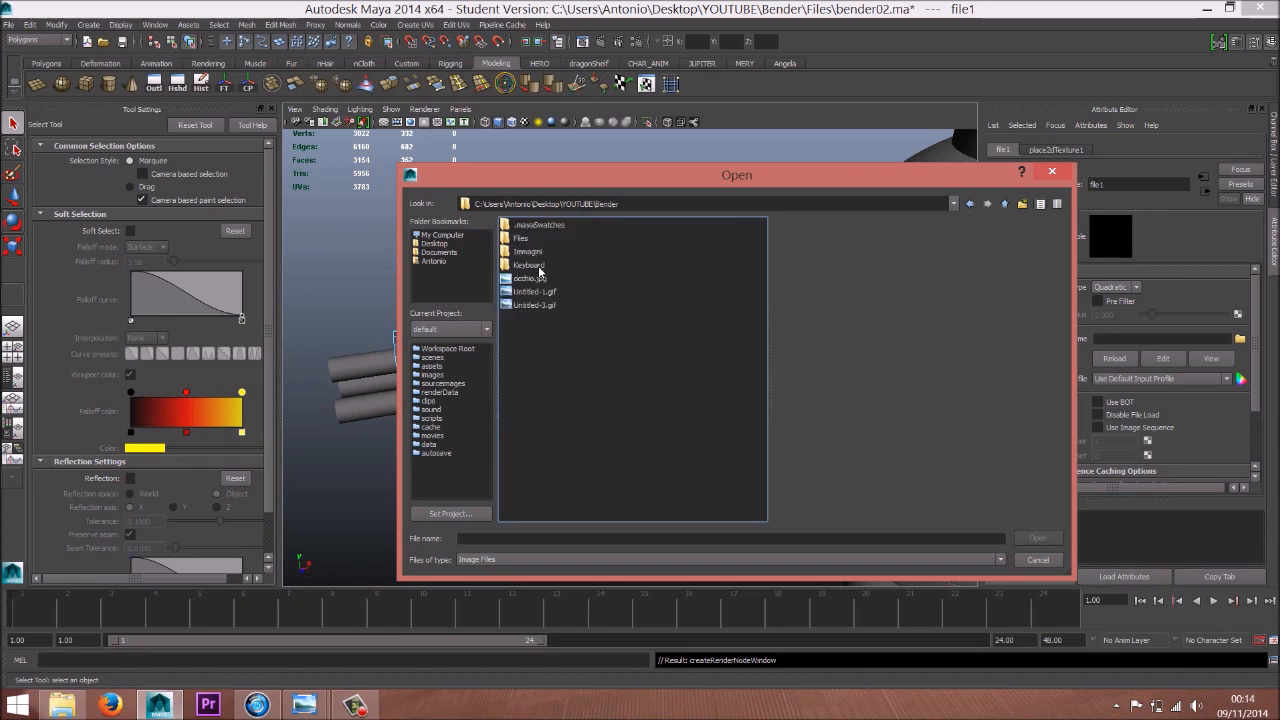
pyautogui.click(531, 292)
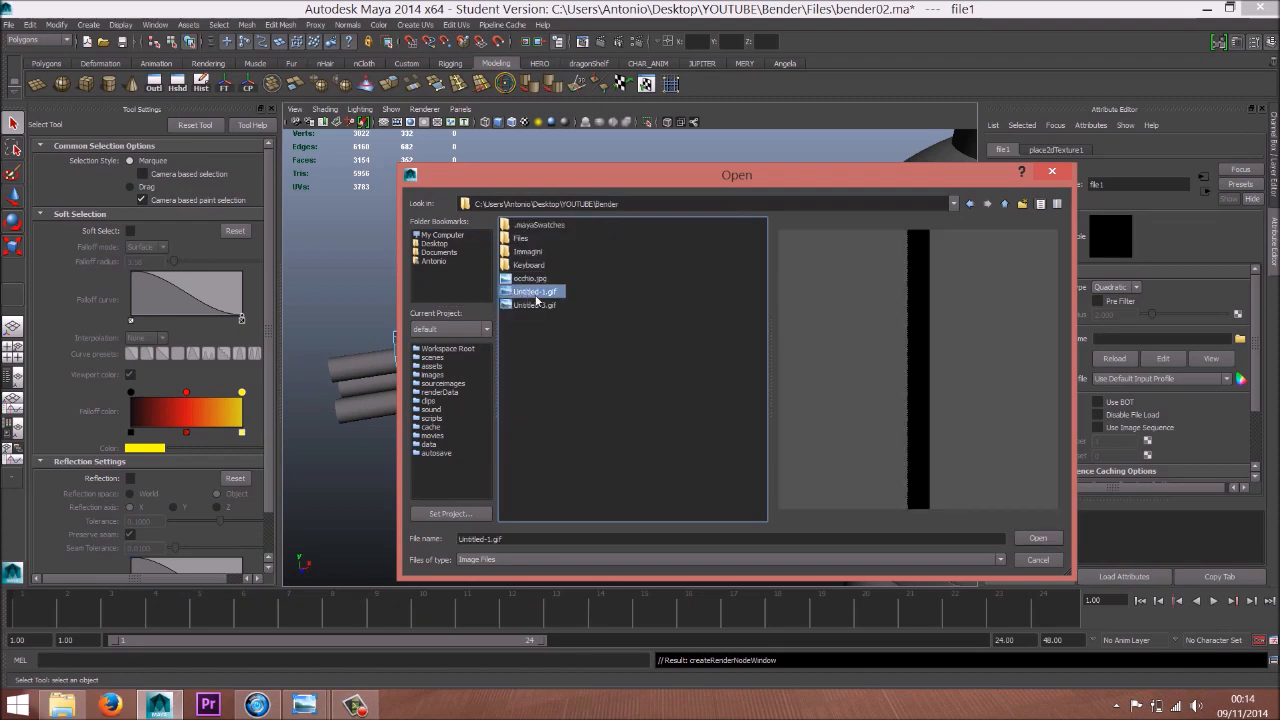
pyautogui.click(1030, 545)
# Set the stripe texture's Rotate UV to 90 so the black band runs around the arm
pyautogui.keyDown('alt'); pyautogui.moveTo(718, 413); pyautogui.dragTo(568, 149); pyautogui.keyUp('alt')
pyautogui.keyDown('alt'); pyautogui.moveTo(630, 345); pyautogui.dragTo(671, 271); pyautogui.keyUp('alt')
pyautogui.keyDown('alt'); pyautogui.moveTo(671, 271); pyautogui.dragTo(802, 333, button='right'); pyautogui.keyUp('alt')
pyautogui.keyDown('alt'); pyautogui.moveTo(666, 290); pyautogui.dragTo(661, 432, button='middle'); pyautogui.keyUp('alt')
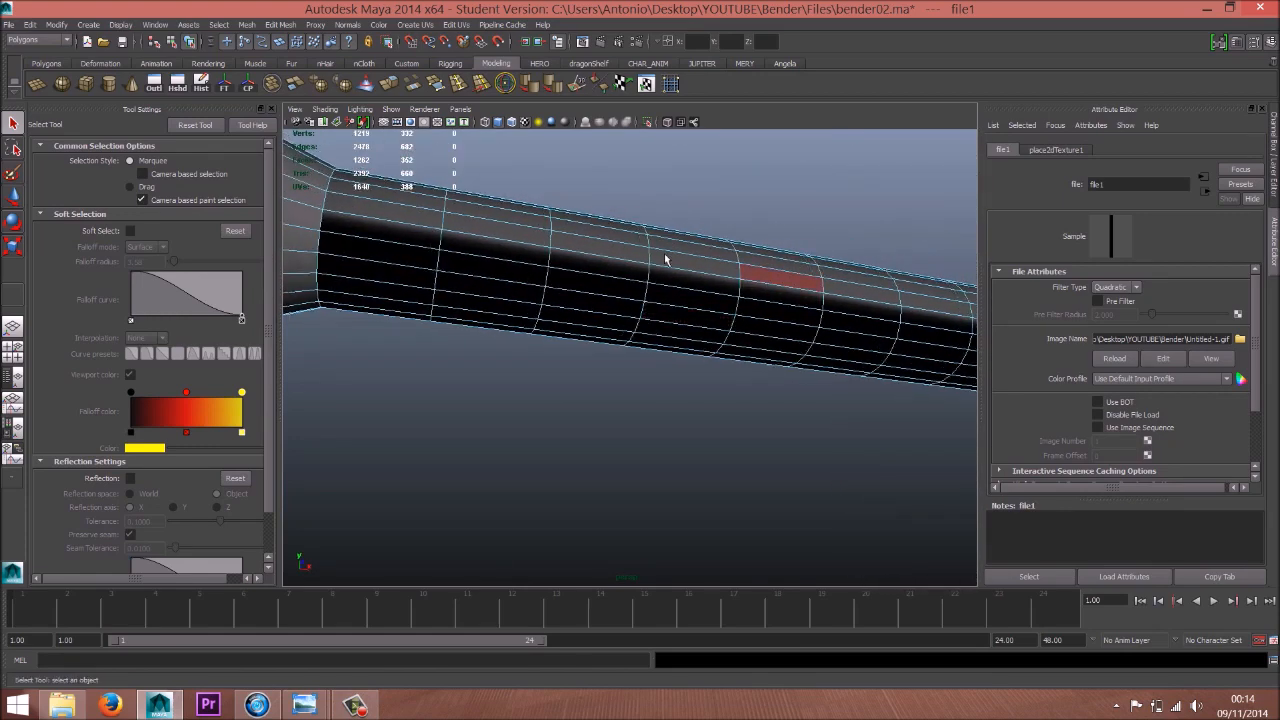
pyautogui.keyDown('alt'); pyautogui.moveTo(652, 286); pyautogui.dragTo(526, 320); pyautogui.keyUp('alt')
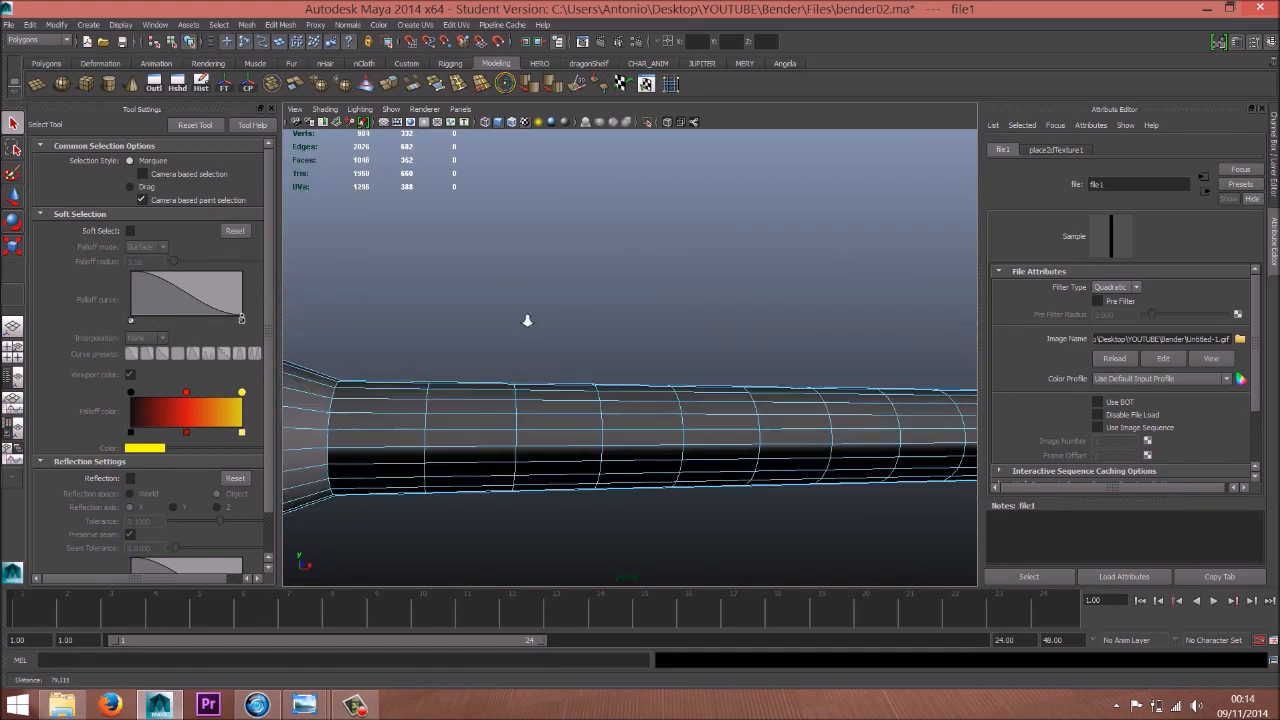
pyautogui.keyDown('alt'); pyautogui.moveTo(526, 320); pyautogui.dragTo(440, 305, button='right'); pyautogui.keyUp('alt')
pyautogui.keyDown('alt'); pyautogui.moveTo(677, 323); pyautogui.dragTo(772, 336); pyautogui.keyUp('alt')
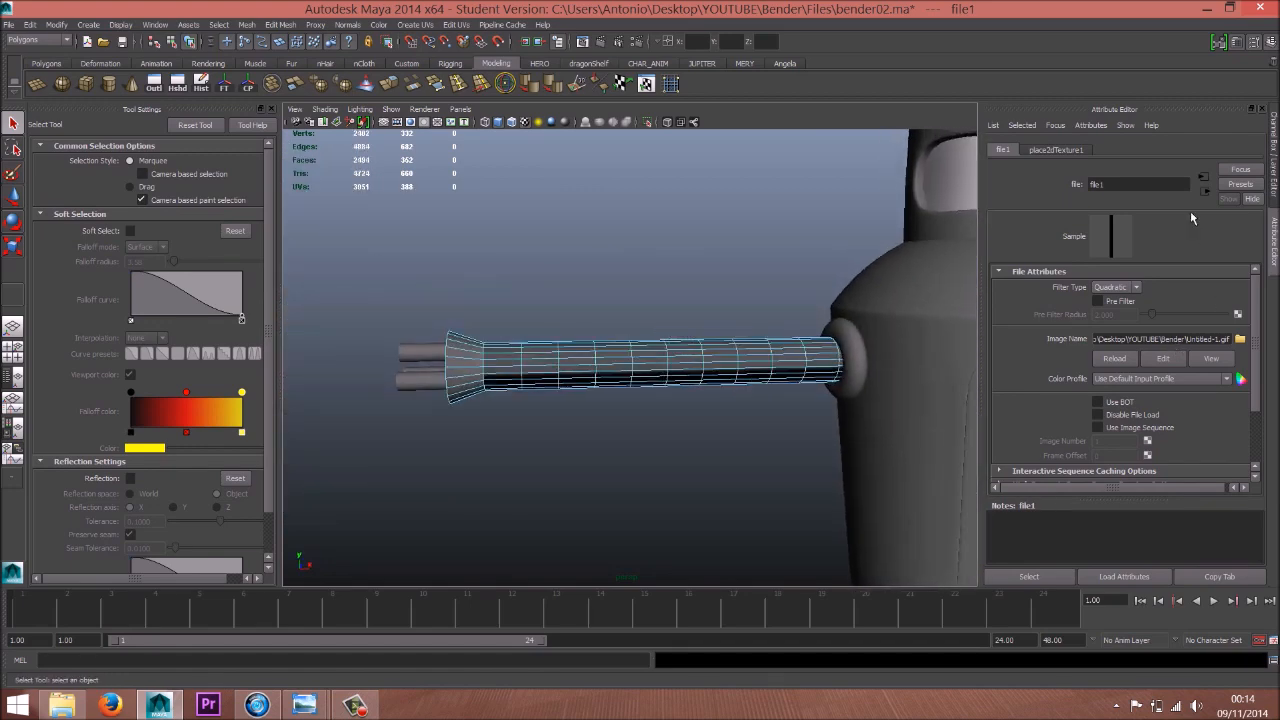
pyautogui.click(1205, 184)
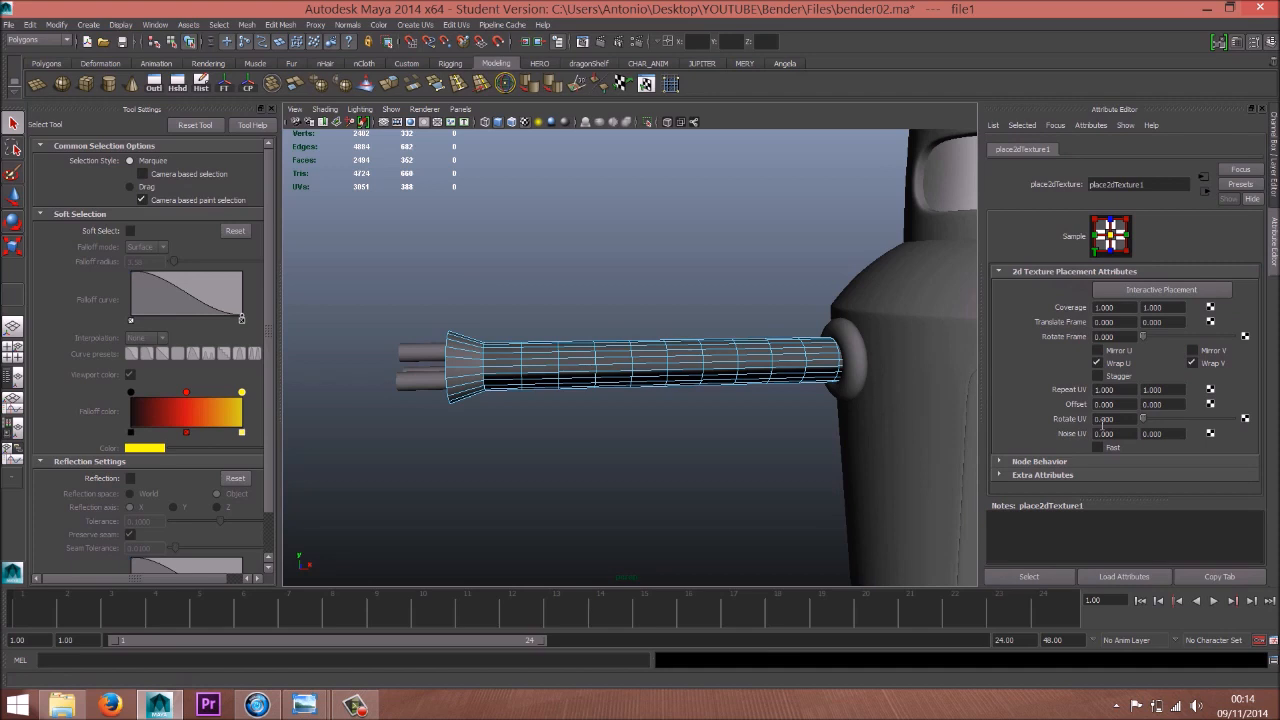
pyautogui.moveTo(1141, 420); pyautogui.dragTo(1164, 415)
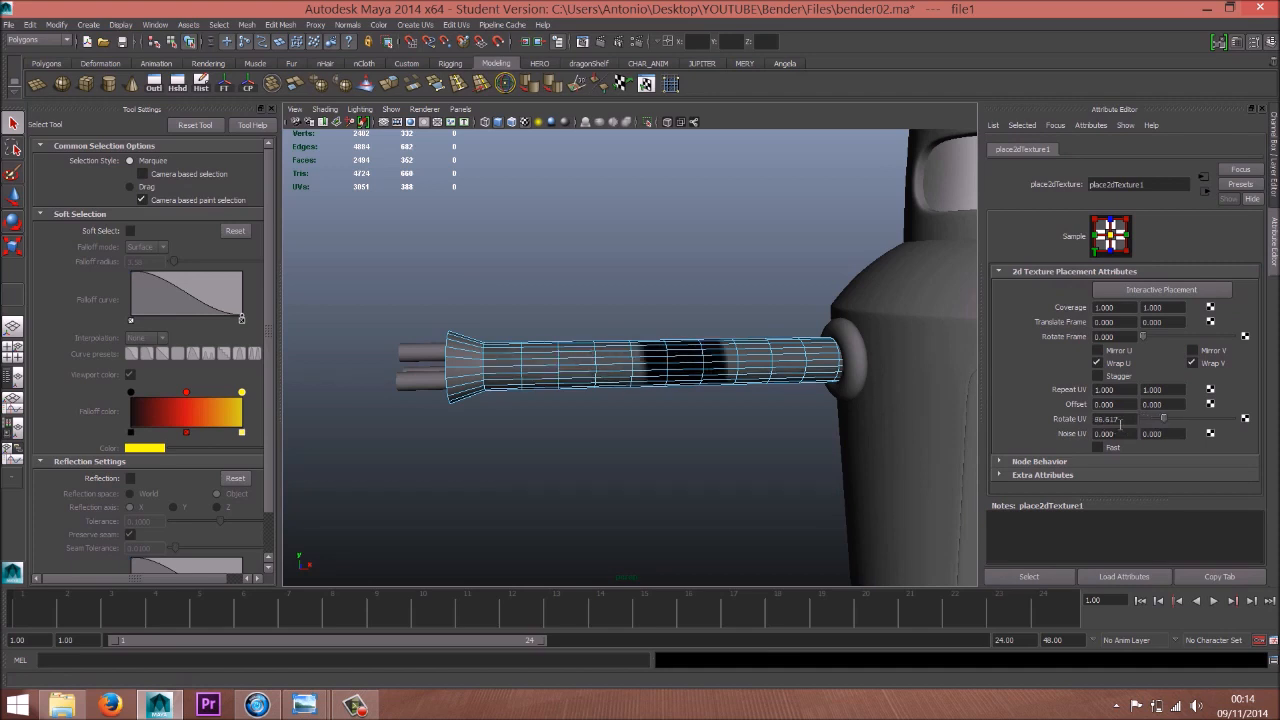
pyautogui.write('90')
pyautogui.press('Return')
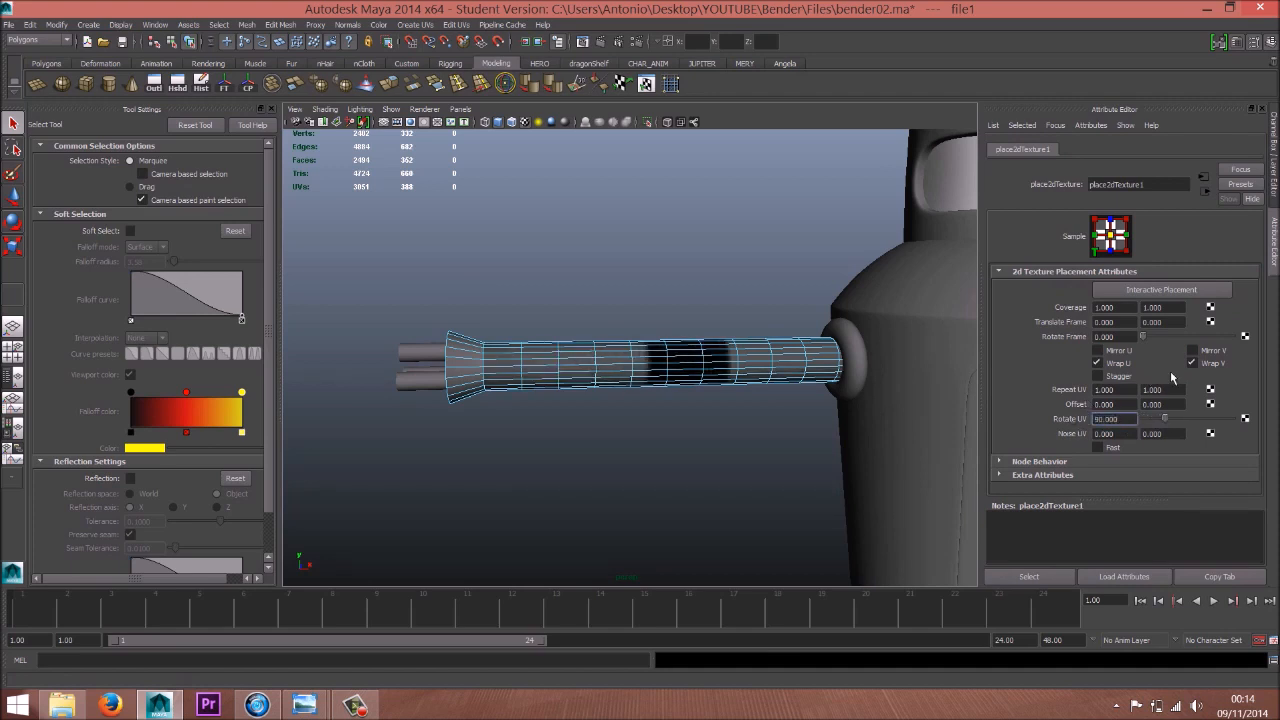
# Set the second Repeat UV value of the stripe texture to 10, and increase it to 15 for closer bands
pyautogui.click(1168, 390)
pyautogui.write('10')
pyautogui.press('Return')
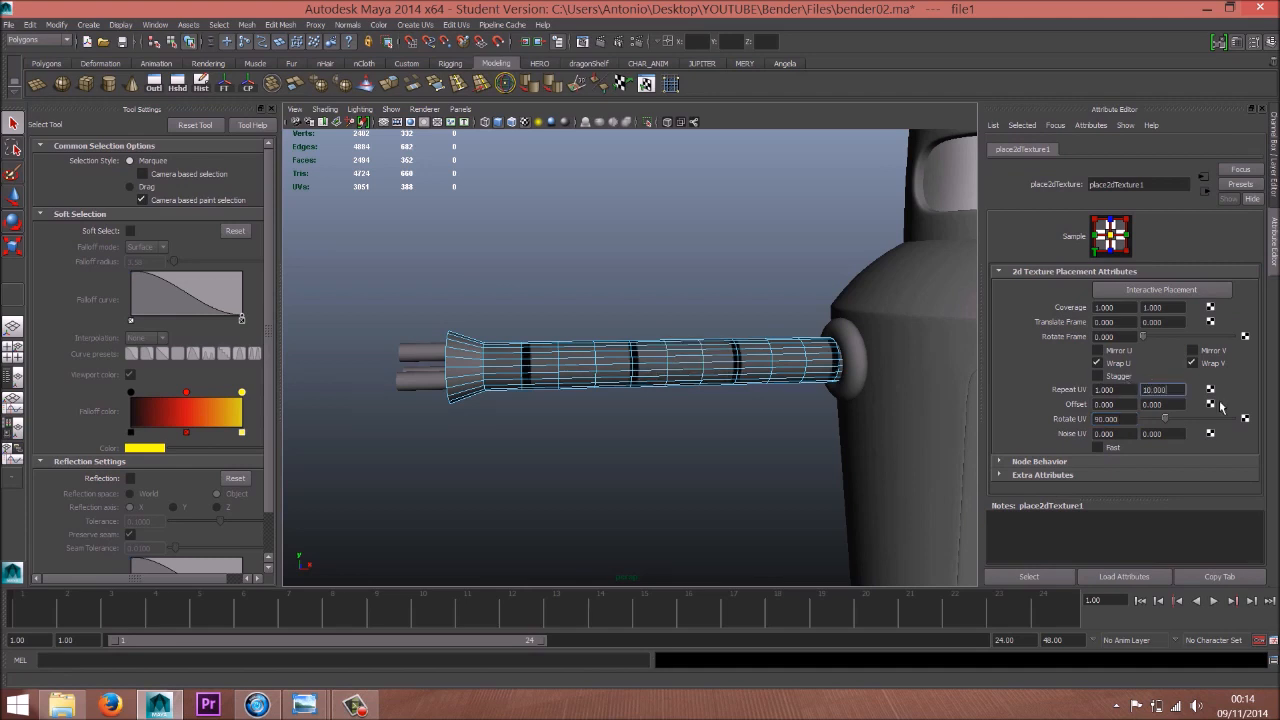
pyautogui.click(1176, 390)
pyautogui.write('15')
pyautogui.press('Return')
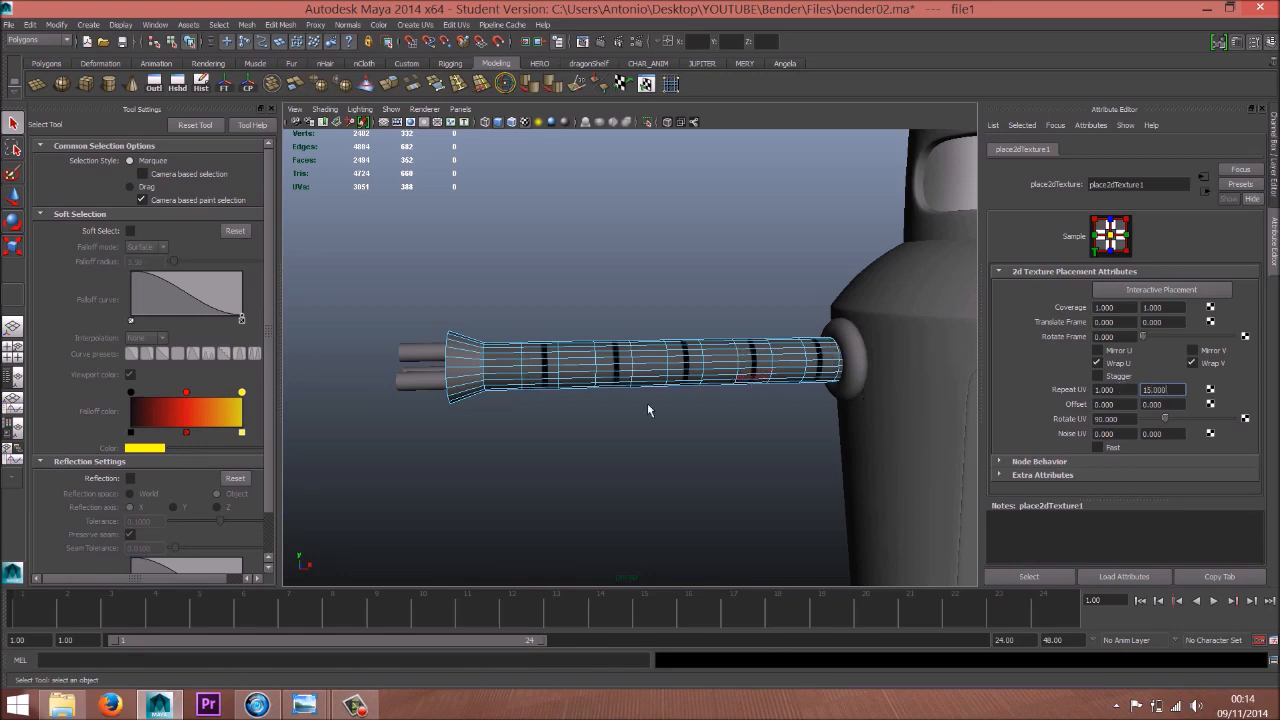
# Compare the arm's stripes with the bender.jpg reference, and return the arm to object mode with nothing selected
pyautogui.moveTo(304, 705)
pyautogui.click(268, 630)
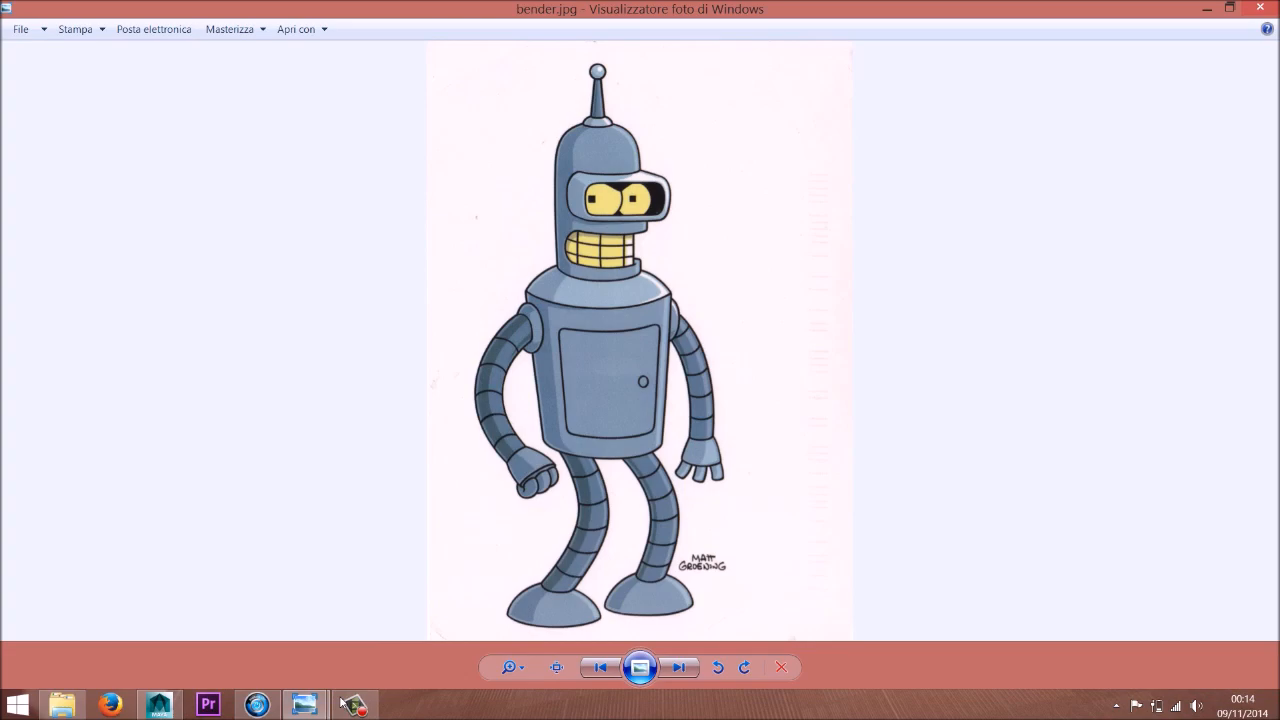
pyautogui.click(159, 705)
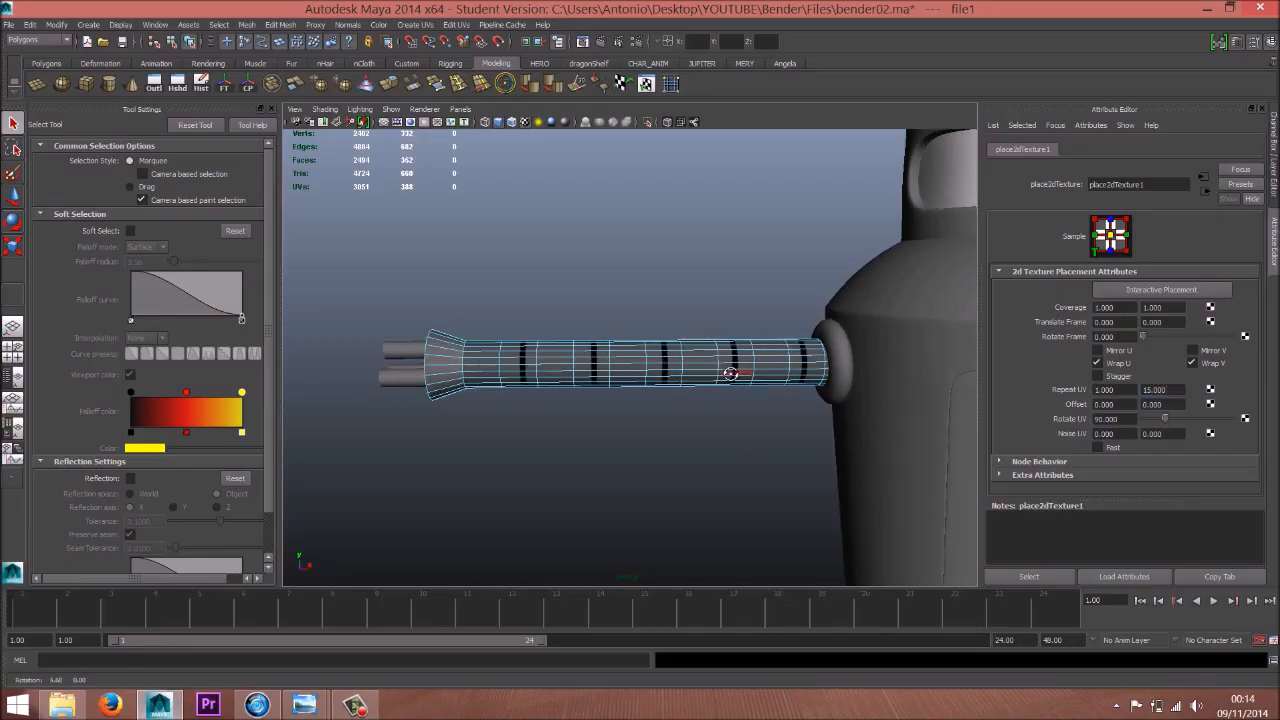
pyautogui.keyDown('alt'); pyautogui.moveTo(734, 373); pyautogui.dragTo(737, 401); pyautogui.keyUp('alt')
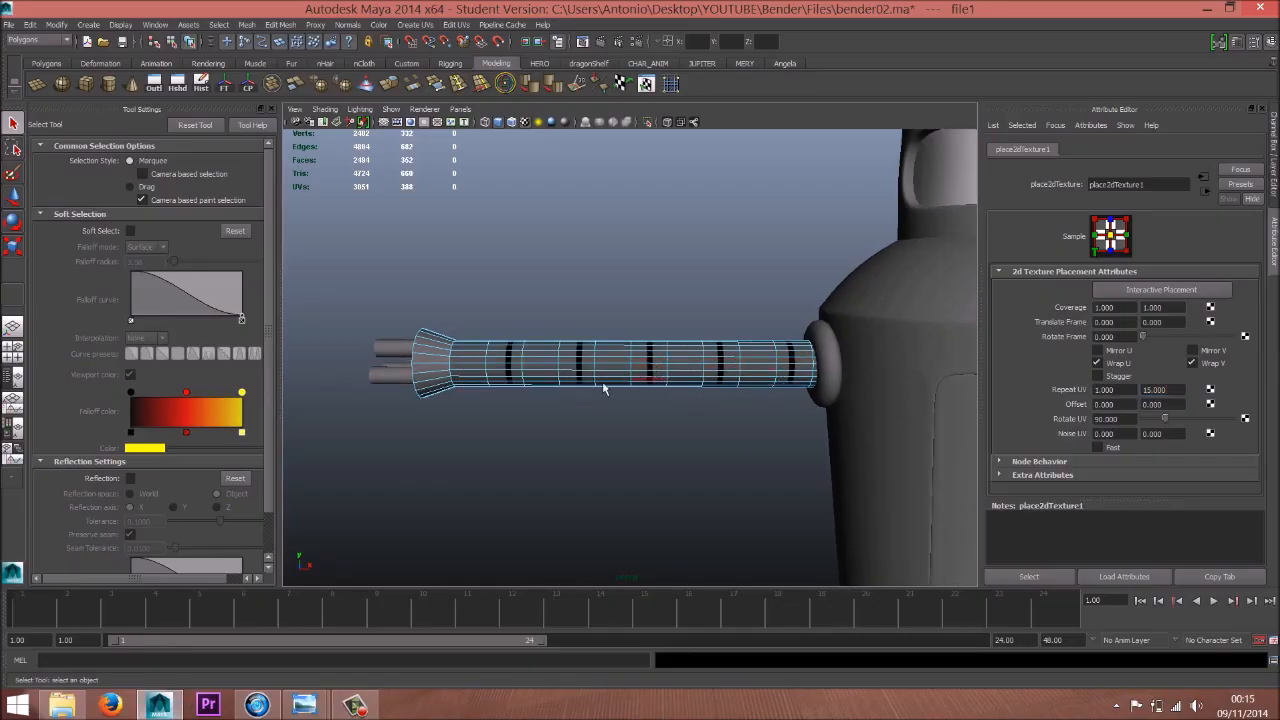
pyautogui.keyDown('alt'); pyautogui.moveTo(538, 407); pyautogui.dragTo(963, 387); pyautogui.keyUp('alt')
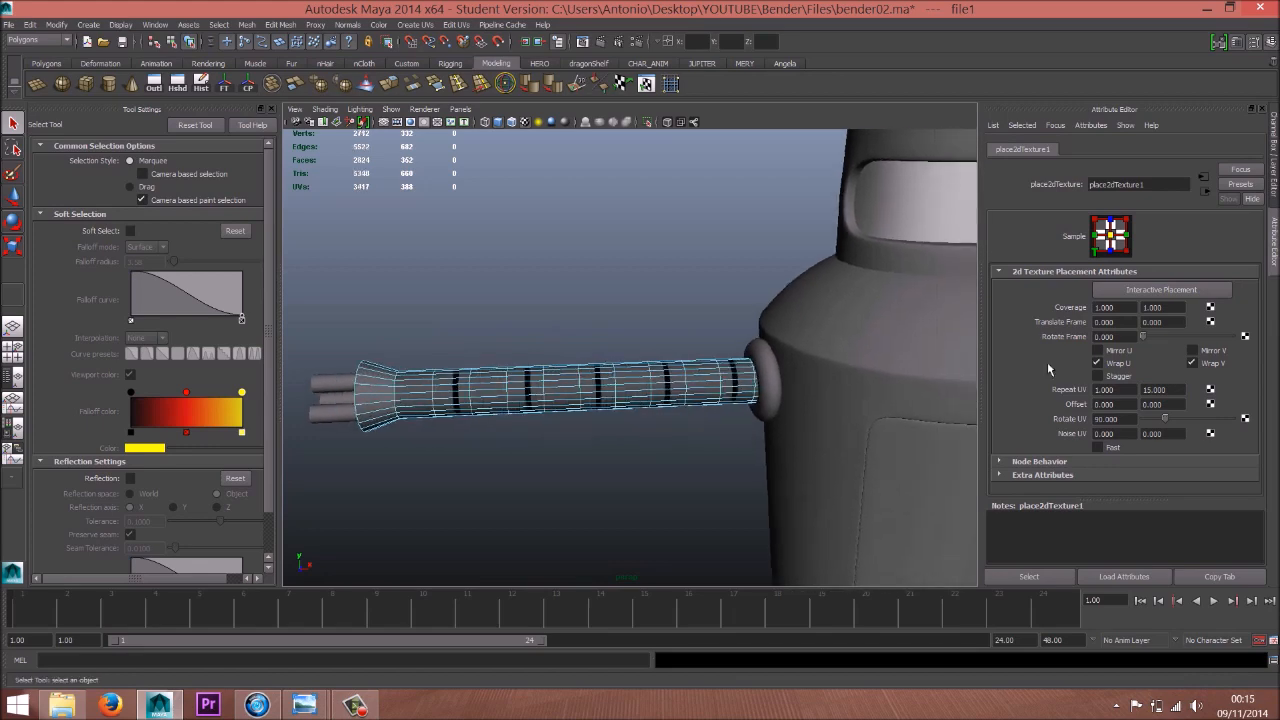
pyautogui.moveTo(594, 394); pyautogui.dragTo(553, 402, button='right')
pyautogui.click(597, 388)
pyautogui.keyDown('alt'); pyautogui.moveTo(507, 443); pyautogui.dragTo(550, 423, button='middle'); pyautogui.keyUp('alt')
pyautogui.keyDown('alt'); pyautogui.moveTo(550, 423); pyautogui.dragTo(640, 424, button='right'); pyautogui.keyUp('alt')
pyautogui.click(640, 424)
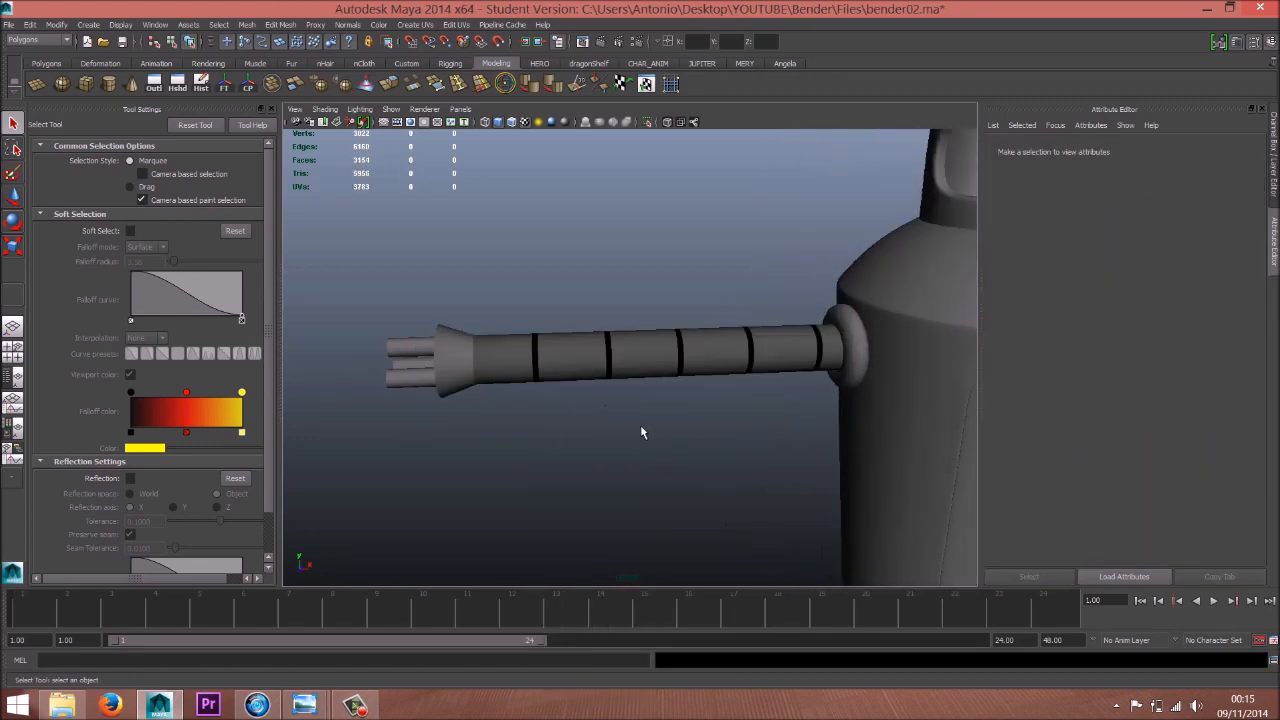
# Check the bender.jpg reference again and examine the spacing of the black bands along the character's right arm
pyautogui.moveTo(308, 705)
pyautogui.click(273, 652)
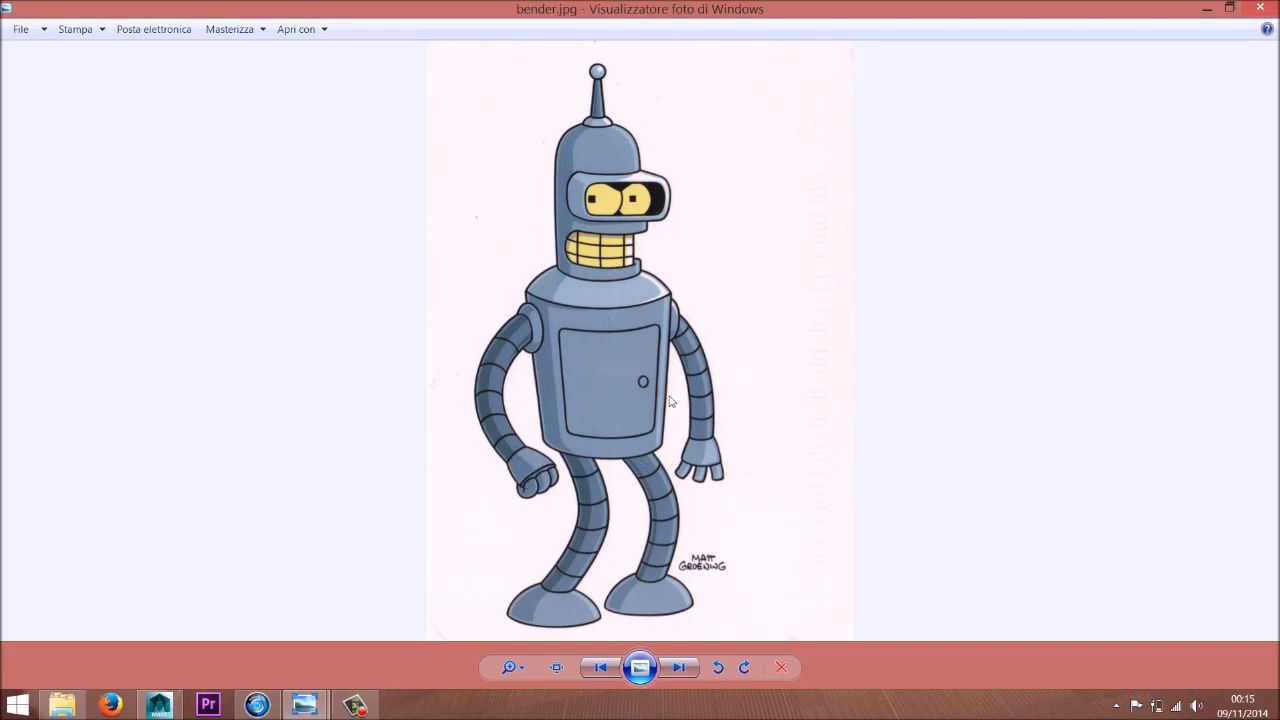
pyautogui.click(1207, 8)
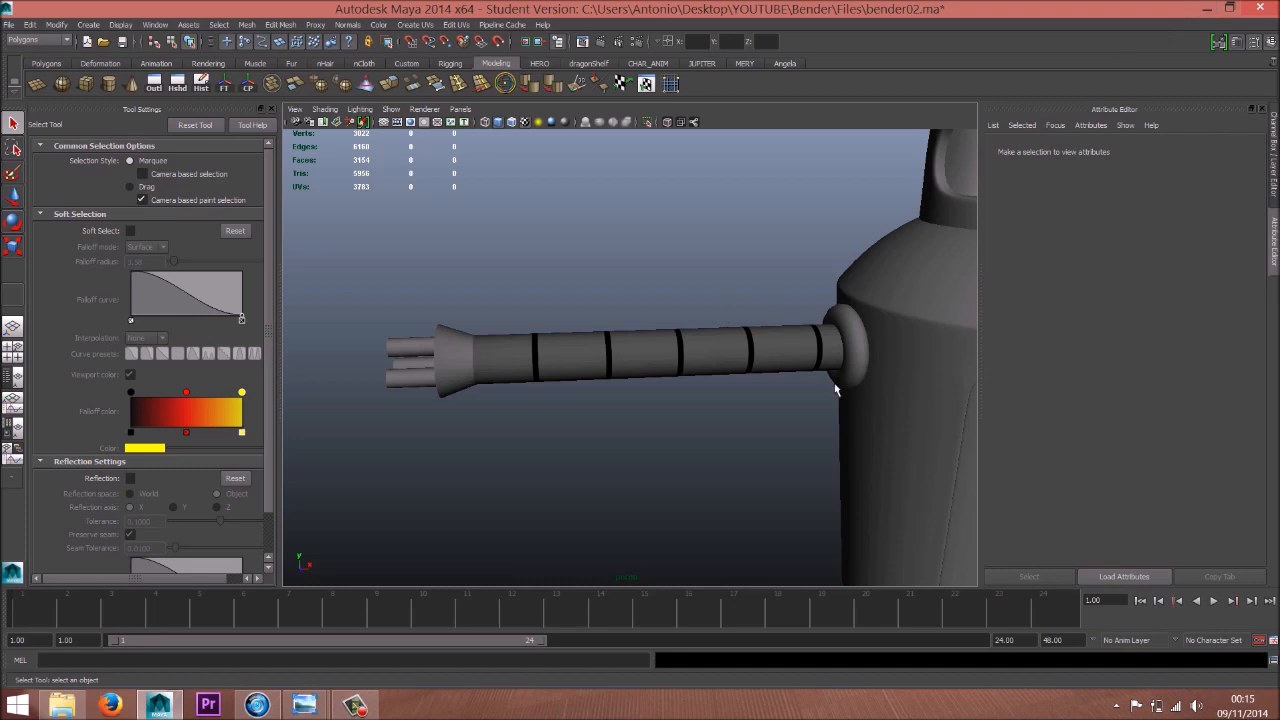
pyautogui.keyDown('alt'); pyautogui.moveTo(836, 389); pyautogui.dragTo(714, 366); pyautogui.keyUp('alt')
pyautogui.keyDown('alt'); pyautogui.moveTo(714, 366); pyautogui.dragTo(611, 337, button='right'); pyautogui.keyUp('alt')
pyautogui.keyDown('alt'); pyautogui.moveTo(611, 337); pyautogui.dragTo(580, 374); pyautogui.keyUp('alt')
pyautogui.keyDown('alt'); pyautogui.moveTo(540, 362); pyautogui.dragTo(560, 350, button='right'); pyautogui.keyUp('alt')
pyautogui.keyDown('alt'); pyautogui.moveTo(560, 350); pyautogui.dragTo(762, 362, button='middle'); pyautogui.keyUp('alt')
pyautogui.scroll(3, 631, 380)
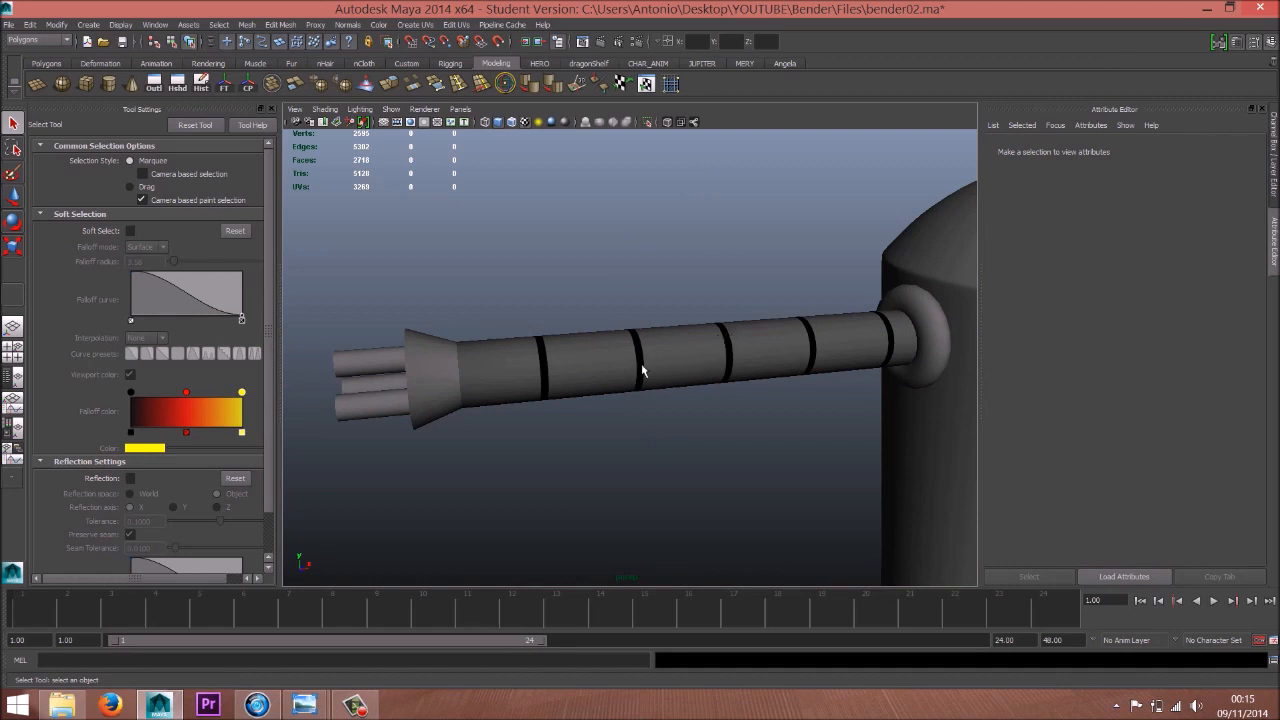
pyautogui.moveTo(601, 337)
pyautogui.keyDown('alt'); pyautogui.mouseDown()
pyautogui.moveTo(640, 360)
pyautogui.moveTo(614, 346)
pyautogui.mouseUp(); pyautogui.keyUp('alt')
pyautogui.scroll(-3, 614, 346)
pyautogui.keyDown('alt'); pyautogui.moveTo(640, 358); pyautogui.dragTo(510, 364, button='middle'); pyautogui.keyUp('alt')
pyautogui.scroll(-4, 540, 368)
pyautogui.keyDown('alt'); pyautogui.moveTo(699, 398); pyautogui.dragTo(676, 353, button='middle'); pyautogui.keyUp('alt')
pyautogui.keyDown('alt'); pyautogui.moveTo(477, 317); pyautogui.dragTo(613, 281, button='middle'); pyautogui.keyUp('alt')
# Select the faces of the character's right leg cylinder in the front view
pyautogui.click(653, 448)
pyautogui.keyDown('alt'); pyautogui.moveTo(701, 430); pyautogui.dragTo(713, 374); pyautogui.keyUp('alt')
pyautogui.keyDown('alt'); pyautogui.moveTo(711, 446); pyautogui.dragTo(698, 366, button='middle'); pyautogui.keyUp('alt')
pyautogui.keyDown('alt'); pyautogui.moveTo(698, 368); pyautogui.dragTo(702, 397); pyautogui.keyUp('alt')
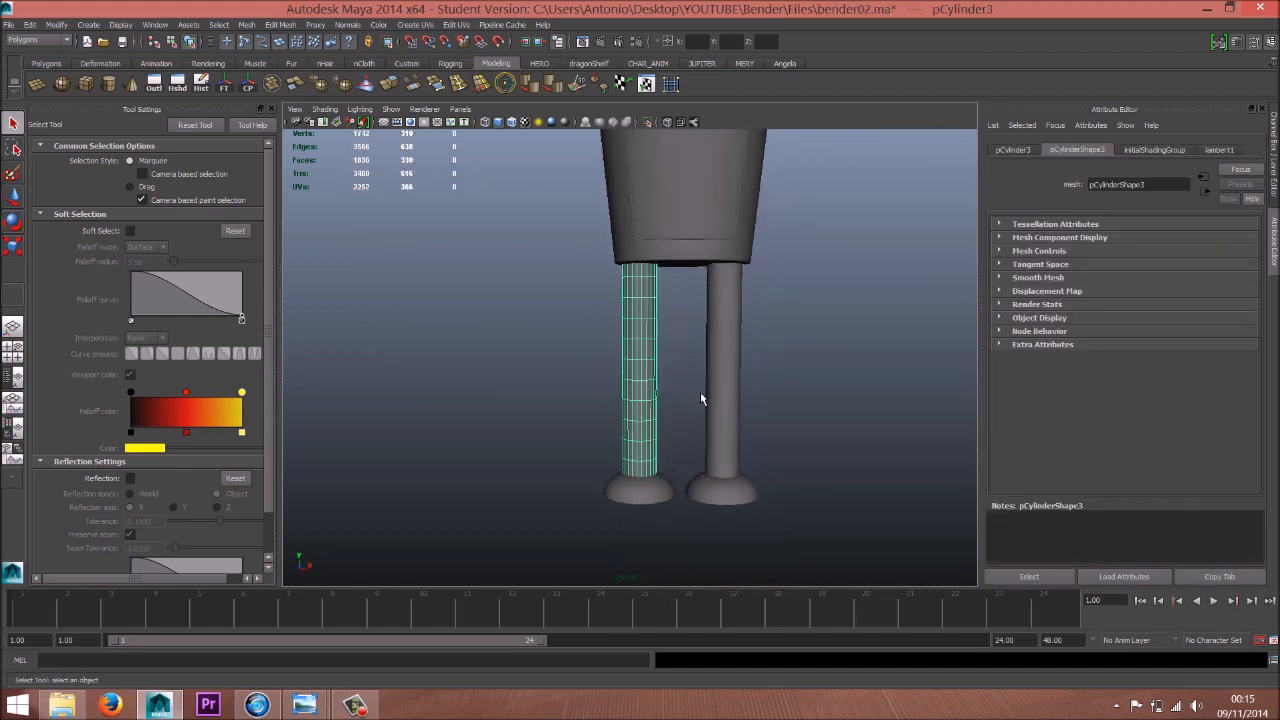
pyautogui.keyDown('alt'); pyautogui.moveTo(642, 335); pyautogui.dragTo(646, 389, button='middle'); pyautogui.keyUp('alt')
pyautogui.keyDown('alt'); pyautogui.moveTo(647, 280); pyautogui.dragTo(657, 340, button='middle'); pyautogui.keyUp('alt')
pyautogui.keyDown('alt'); pyautogui.moveTo(659, 413); pyautogui.dragTo(661, 338, button='middle'); pyautogui.keyUp('alt')
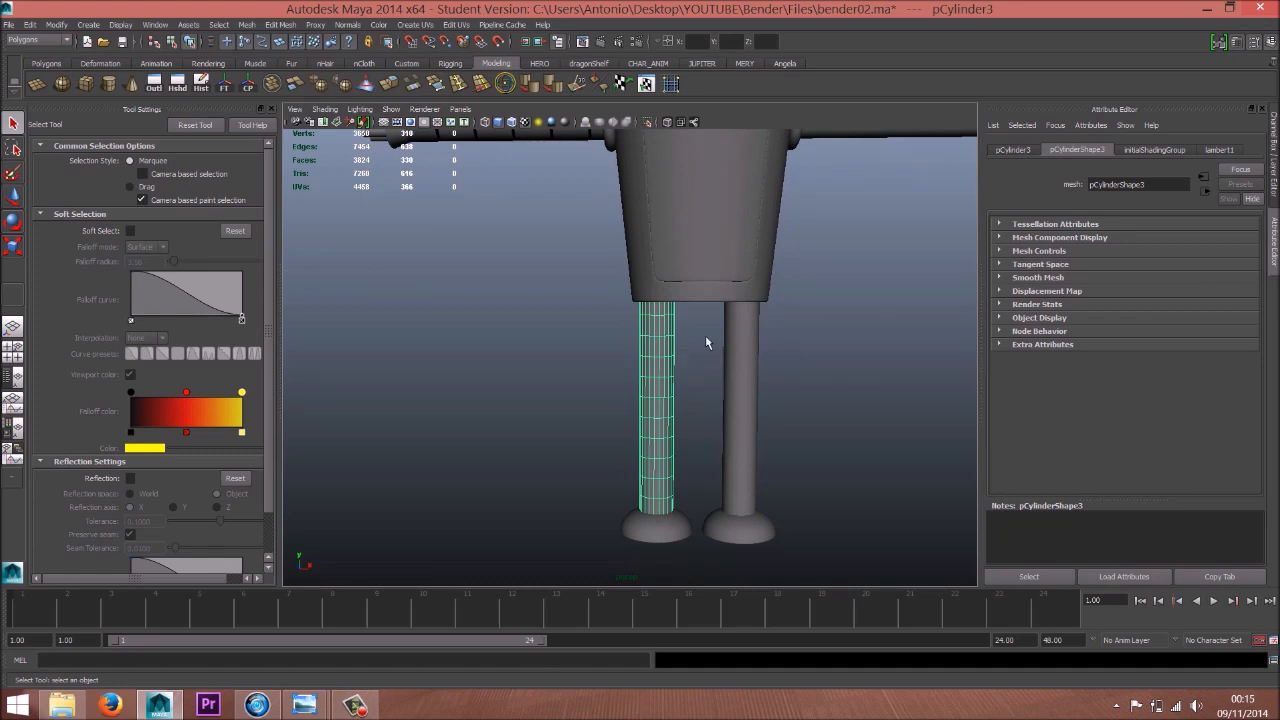
pyautogui.rightClick(659, 354)
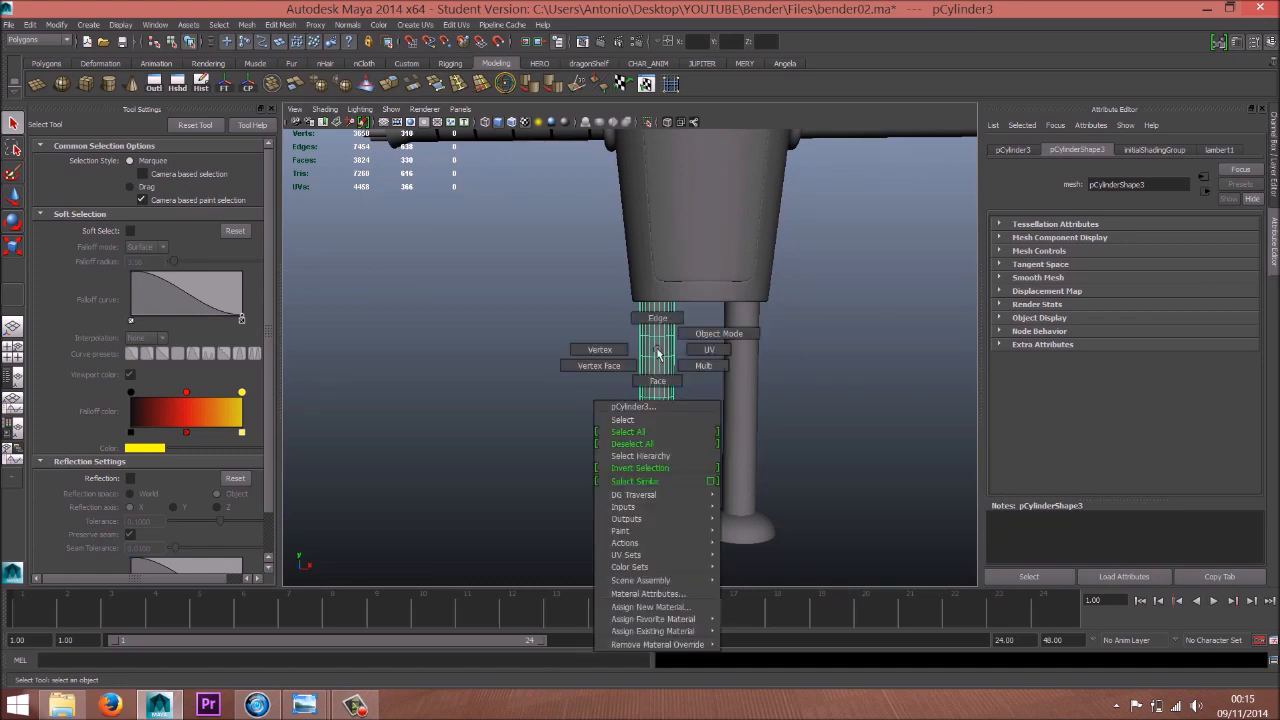
pyautogui.moveTo(658, 354); pyautogui.dragTo(660, 381, button='right')
pyautogui.keyDown('alt'); pyautogui.moveTo(671, 391); pyautogui.dragTo(677, 383); pyautogui.keyUp('alt')
pyautogui.press('space')
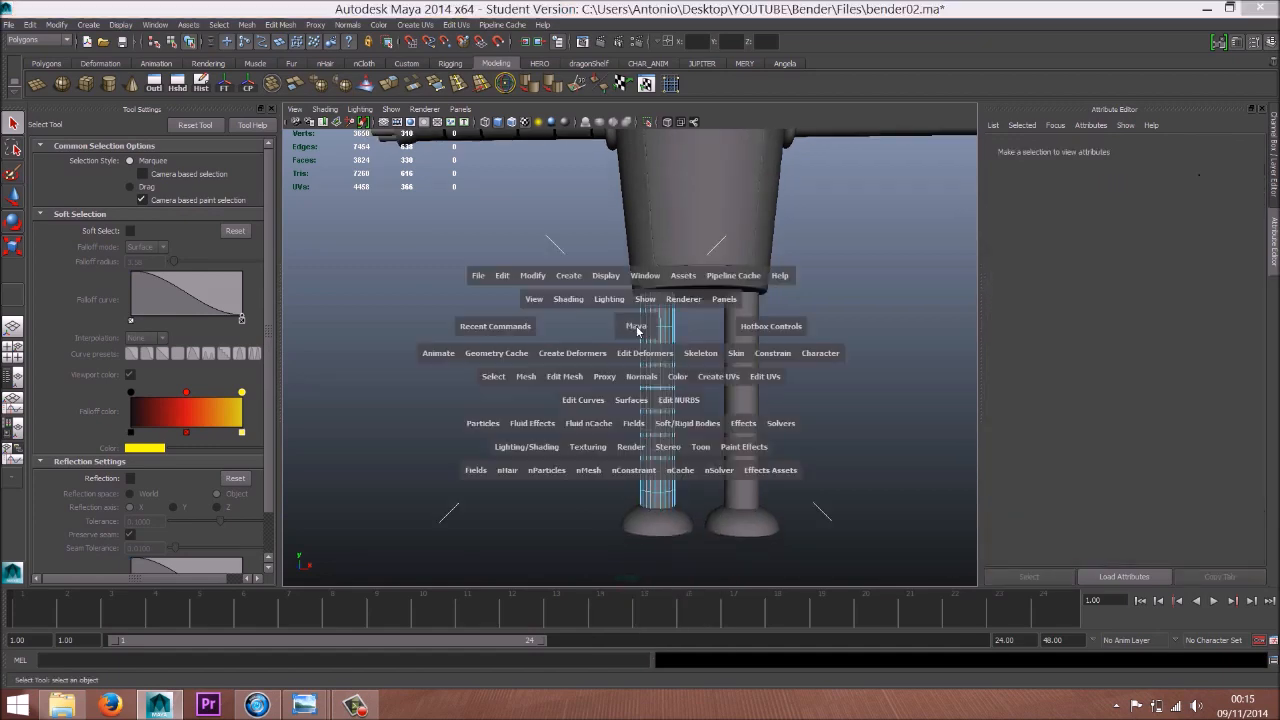
pyautogui.moveTo(637, 328); pyautogui.dragTo(636, 354)
pyautogui.press('f')
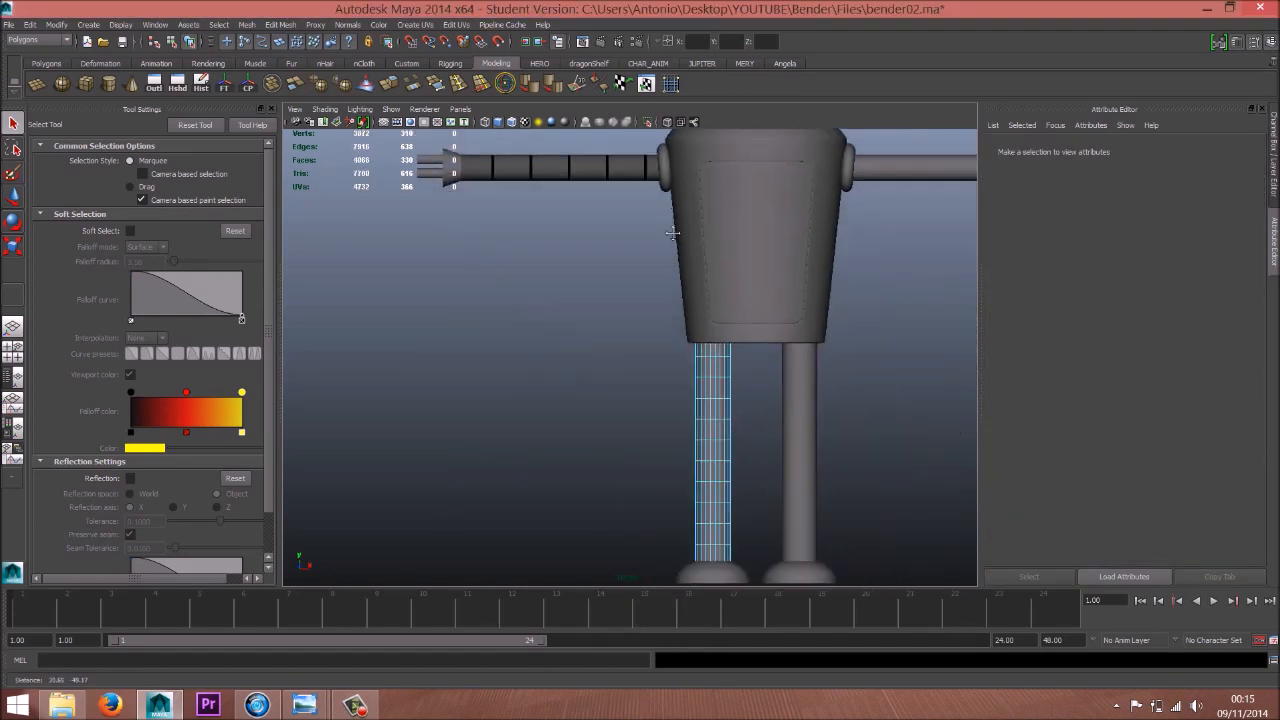
pyautogui.moveTo(606, 455); pyautogui.dragTo(752, 175)
# Assign a new Lambert to the selected leg faces in the perspective view, with Untitled-1.gif as its color file texture
pyautogui.press('space')
pyautogui.moveTo(656, 233); pyautogui.dragTo(655, 222)
pyautogui.moveTo(643, 312); pyautogui.dragTo(762, 609, button='right')
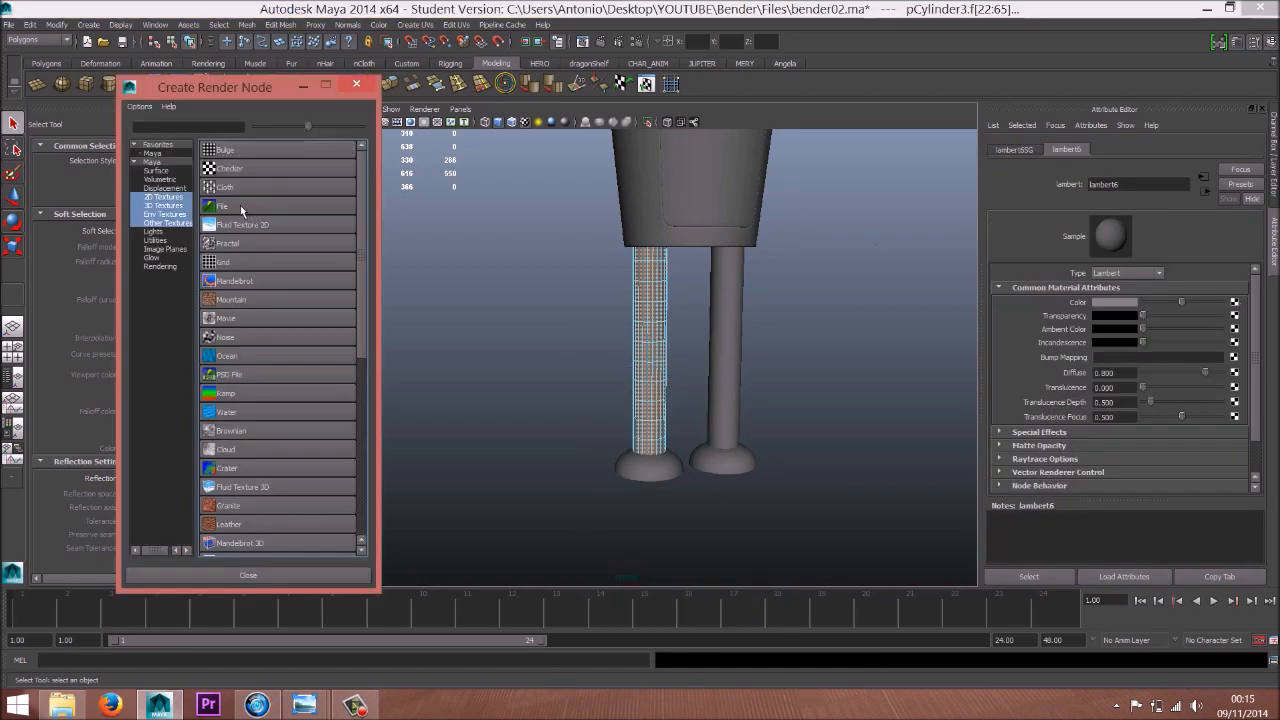
pyautogui.click(241, 207)
pyautogui.click(1239, 339)
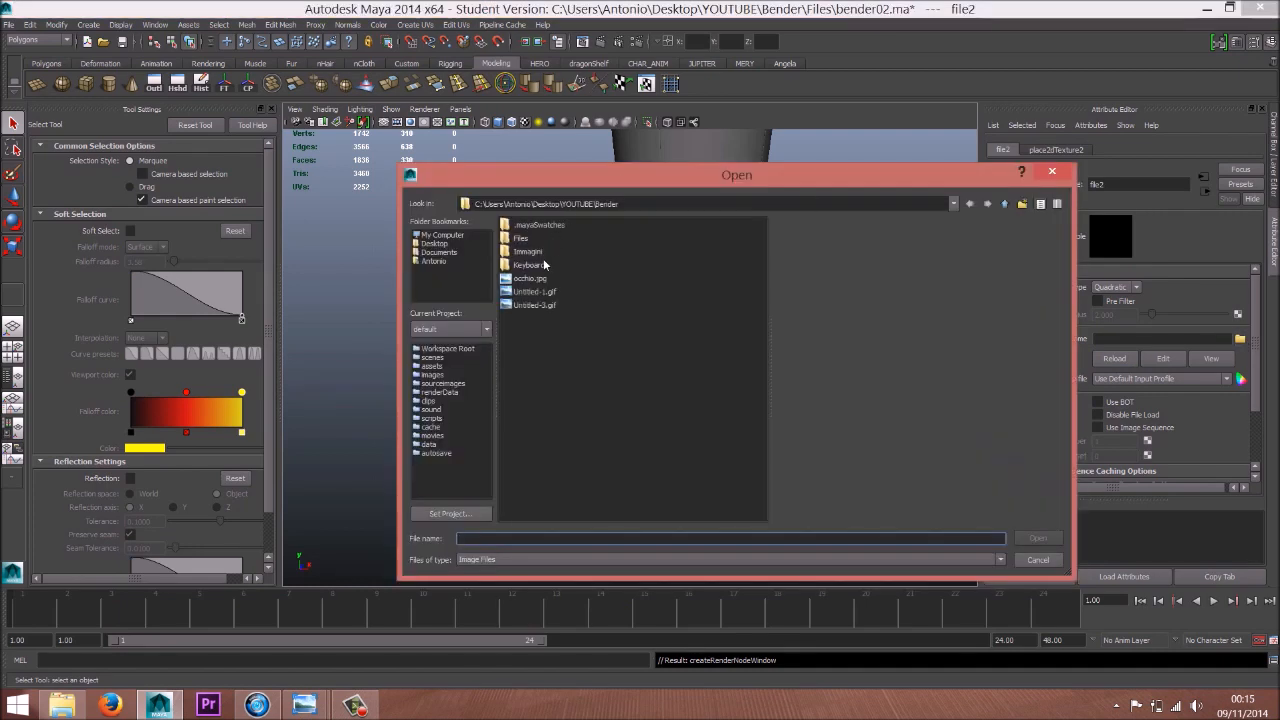
pyautogui.click(533, 292)
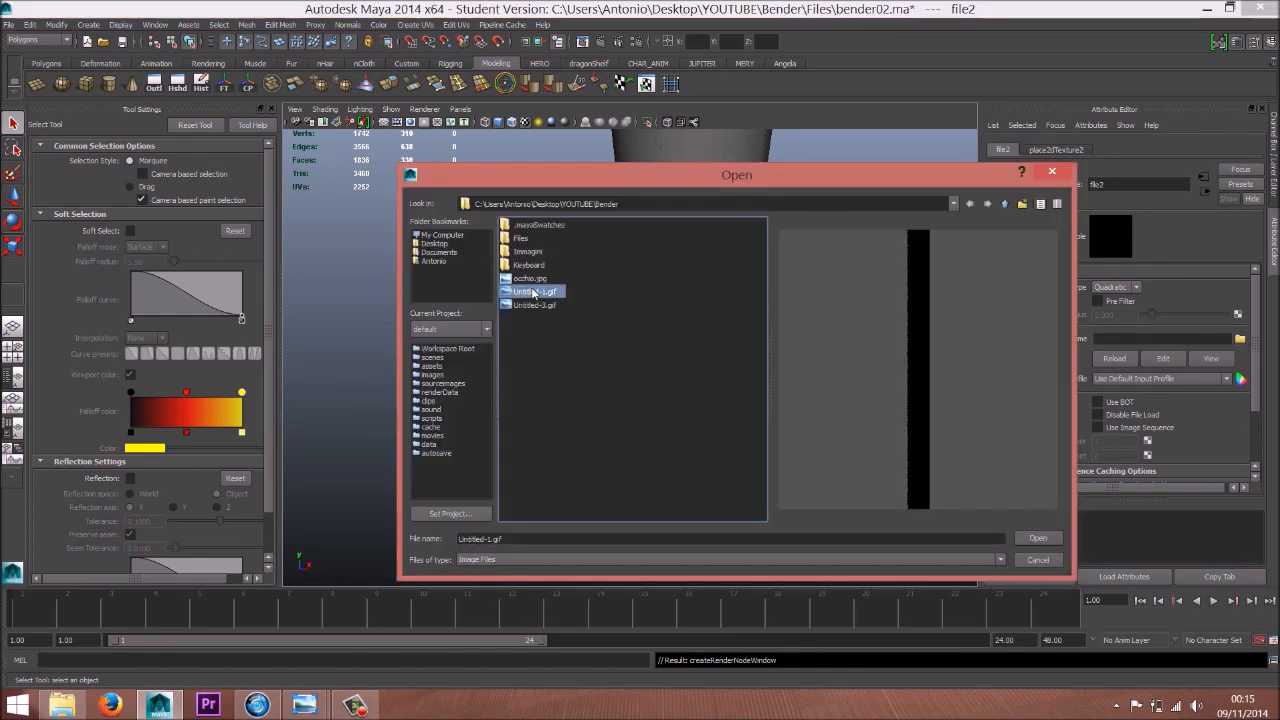
pyautogui.click(1039, 539)
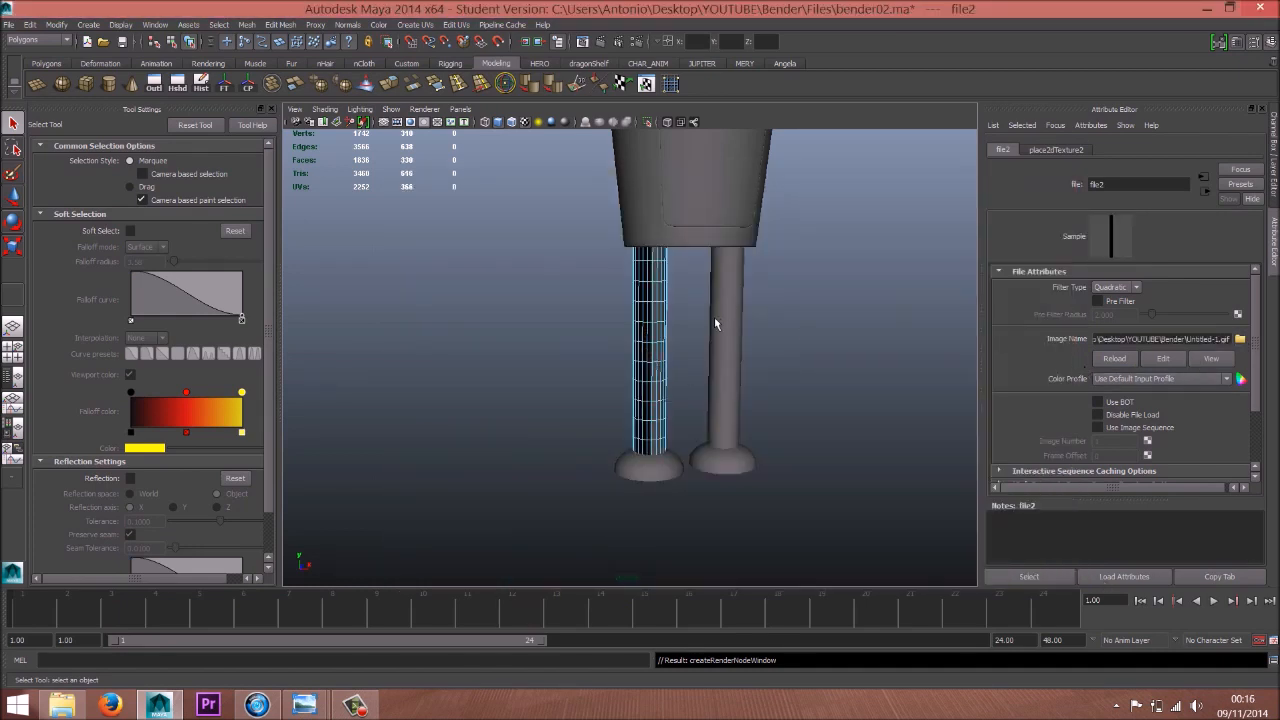
# Select some faces on the striped right arm and open their material attributes to identify the arm's material
pyautogui.keyDown('alt'); pyautogui.moveTo(646, 252); pyautogui.dragTo(690, 412, button='middle'); pyautogui.keyUp('alt')
pyautogui.moveTo(692, 417); pyautogui.dragTo(752, 400, button='right')
pyautogui.click(565, 227)
pyautogui.moveTo(595, 216); pyautogui.dragTo(579, 240, button='right')
pyautogui.moveTo(525, 202); pyautogui.dragTo(571, 235)
pyautogui.moveTo(544, 218); pyautogui.dragTo(538, 464, button='right')
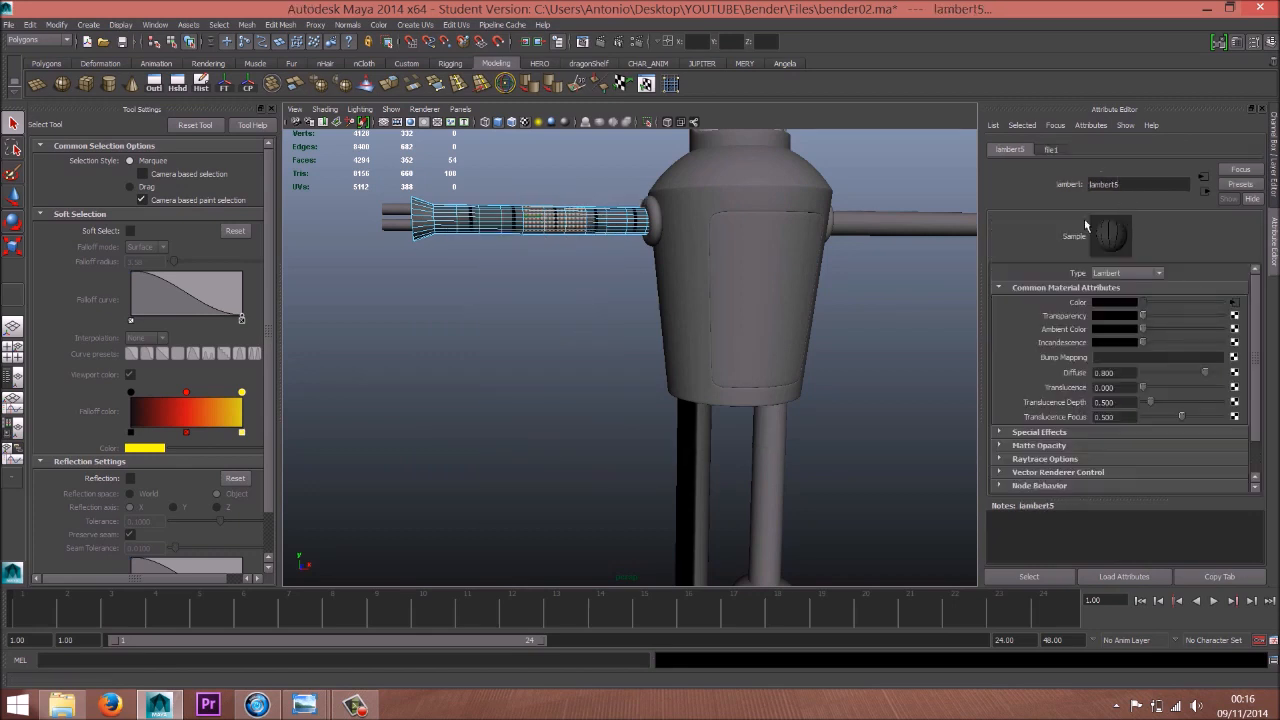
# Assign the arm's existing striped material, lambert5, to the character's whole right leg cylinder
pyautogui.keyDown('alt'); pyautogui.moveTo(826, 411); pyautogui.dragTo(740, 343, button='middle'); pyautogui.keyUp('alt')
pyautogui.click(703, 320)
pyautogui.moveTo(701, 313); pyautogui.dragTo(806, 638, button='right')
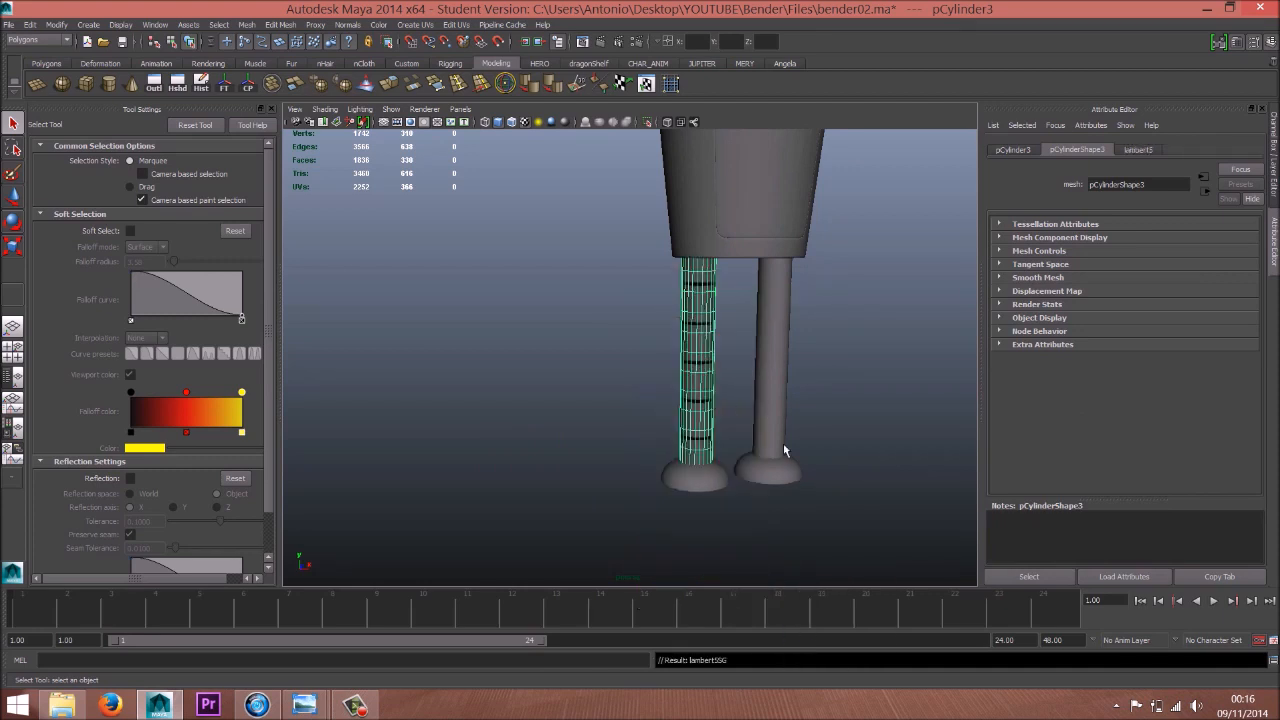
pyautogui.keyDown('alt'); pyautogui.moveTo(722, 358); pyautogui.dragTo(694, 358); pyautogui.keyUp('alt')
pyautogui.moveTo(681, 330); pyautogui.dragTo(737, 310, button='right')
# Examine the bands on the character's right leg and compare them with the striped arm
pyautogui.keyDown('alt'); pyautogui.moveTo(708, 360); pyautogui.dragTo(683, 352); pyautogui.keyUp('alt')
pyautogui.keyDown('alt'); pyautogui.moveTo(683, 352); pyautogui.dragTo(726, 343, button='middle'); pyautogui.keyUp('alt')
pyautogui.keyDown('alt'); pyautogui.moveTo(726, 343); pyautogui.dragTo(820, 400, button='right'); pyautogui.keyUp('alt')
pyautogui.keyDown('alt'); pyautogui.moveTo(723, 332); pyautogui.dragTo(680, 404, button='middle'); pyautogui.keyUp('alt')
pyautogui.keyDown('alt'); pyautogui.moveTo(671, 346); pyautogui.dragTo(634, 366); pyautogui.keyUp('alt')
pyautogui.keyDown('alt'); pyautogui.moveTo(643, 297); pyautogui.dragTo(650, 140, button='middle'); pyautogui.keyUp('alt')
pyautogui.keyDown('alt'); pyautogui.moveTo(594, 297); pyautogui.dragTo(634, 326); pyautogui.keyUp('alt')
pyautogui.keyDown('alt'); pyautogui.moveTo(597, 334); pyautogui.dragTo(530, 310, button='right'); pyautogui.keyUp('alt')
pyautogui.keyDown('alt'); pyautogui.moveTo(662, 262); pyautogui.dragTo(677, 376, button='middle'); pyautogui.keyUp('alt')
pyautogui.keyDown('alt'); pyautogui.moveTo(682, 302); pyautogui.dragTo(640, 251, button='right'); pyautogui.keyUp('alt')
pyautogui.keyDown('alt'); pyautogui.moveTo(642, 254); pyautogui.dragTo(670, 328, button='middle'); pyautogui.keyUp('alt')
pyautogui.keyDown('alt'); pyautogui.moveTo(676, 318); pyautogui.dragTo(708, 340); pyautogui.keyUp('alt')
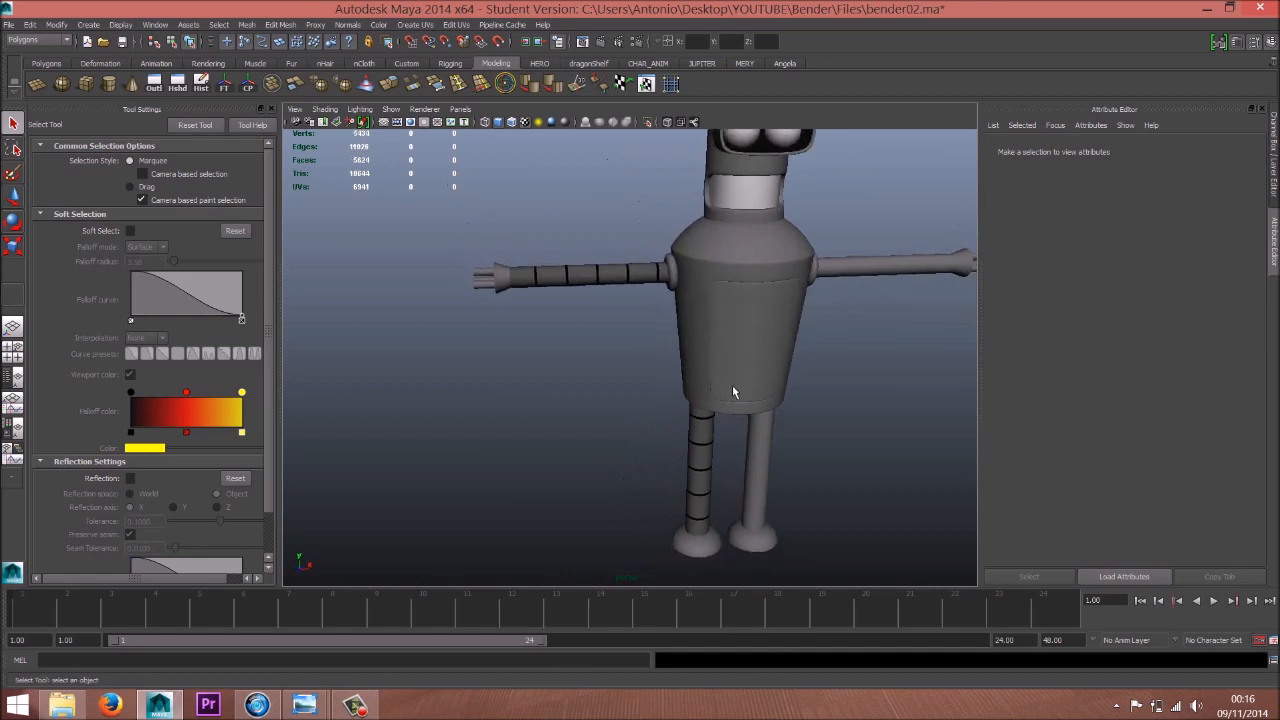
pyautogui.keyDown('alt'); pyautogui.moveTo(738, 428); pyautogui.dragTo(715, 360, button='middle'); pyautogui.keyUp('alt')
pyautogui.keyDown('alt'); pyautogui.moveTo(715, 360); pyautogui.dragTo(697, 340); pyautogui.keyUp('alt')
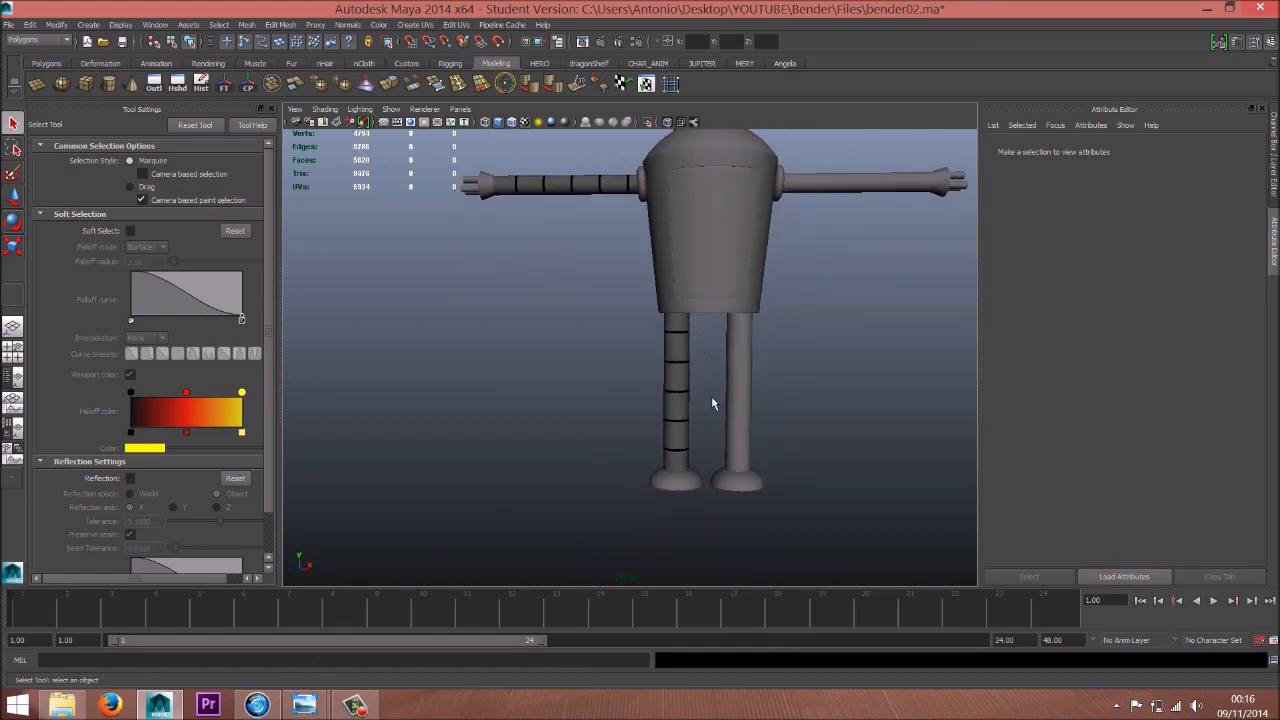
# Assign the existing lambert5 material to the character's left leg cylinder
pyautogui.click(745, 334)
pyautogui.rightClick(733, 347)
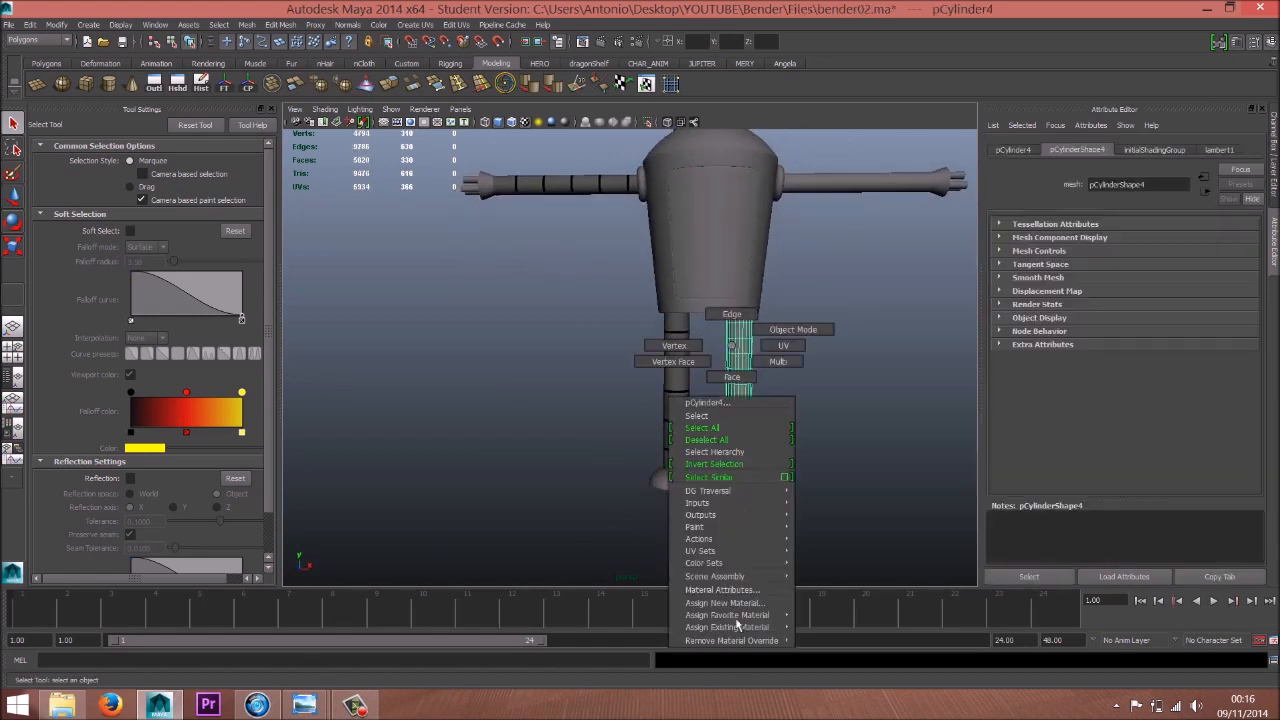
pyautogui.moveTo(752, 620)
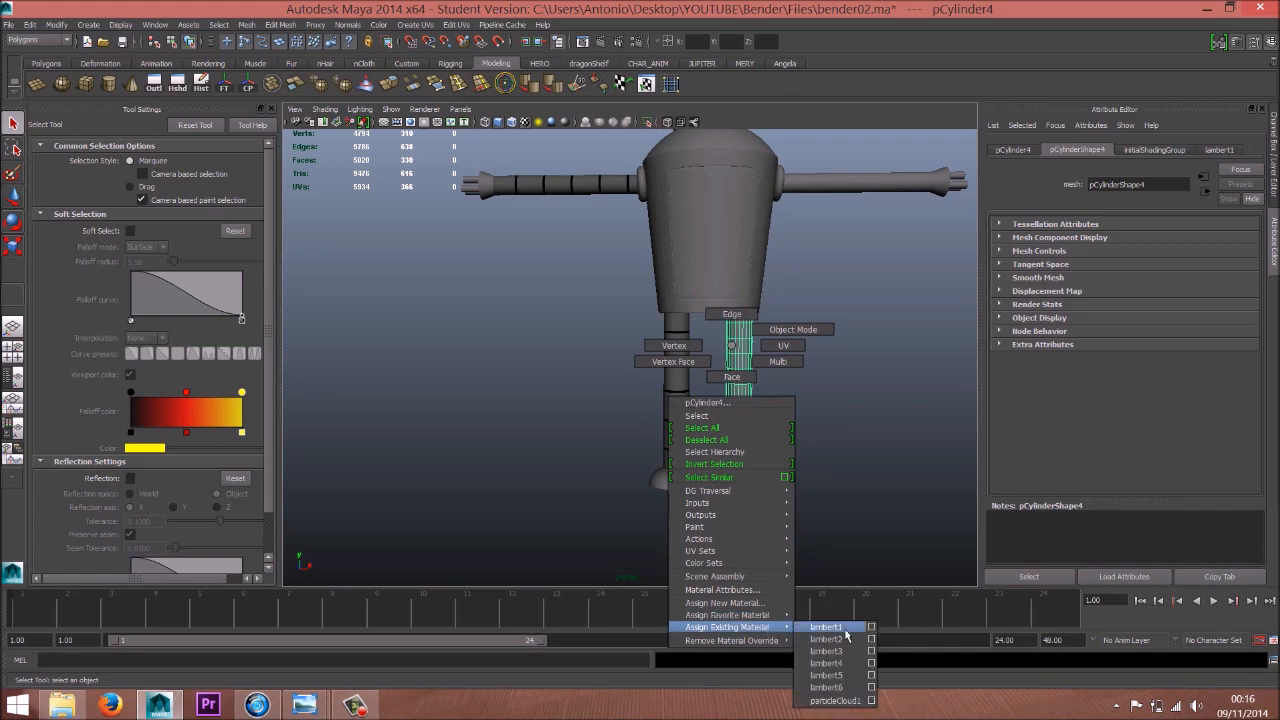
pyautogui.click(860, 677)
pyautogui.keyDown('alt'); pyautogui.moveTo(872, 340); pyautogui.dragTo(723, 450, button='middle'); pyautogui.keyUp('alt')
# Select the tube faces of the character's left arm in the front view, leaving out the flared cuff
pyautogui.click(697, 295)
pyautogui.moveTo(692, 308)
pyautogui.keyDown('alt'); pyautogui.mouseDown()
pyautogui.moveTo(640, 350)
pyautogui.moveTo(554, 380)
pyautogui.mouseUp(); pyautogui.keyUp('alt')
pyautogui.keyDown('alt'); pyautogui.moveTo(554, 380); pyautogui.dragTo(652, 358, button='right'); pyautogui.keyUp('alt')
pyautogui.keyDown('alt'); pyautogui.moveTo(652, 358); pyautogui.dragTo(606, 358, button='middle'); pyautogui.keyUp('alt')
pyautogui.keyDown('alt'); pyautogui.moveTo(606, 358); pyautogui.dragTo(730, 365, button='right'); pyautogui.keyUp('alt')
pyautogui.keyDown('alt'); pyautogui.moveTo(730, 365); pyautogui.dragTo(716, 346); pyautogui.keyUp('alt')
pyautogui.moveTo(750, 307); pyautogui.dragTo(752, 337, button='right')
pyautogui.keyDown('alt'); pyautogui.moveTo(776, 341); pyautogui.dragTo(622, 336, button='middle'); pyautogui.keyUp('alt')
pyautogui.press('space')
pyautogui.moveTo(798, 288); pyautogui.dragTo(799, 303)
pyautogui.press('a')
pyautogui.keyDown('alt'); pyautogui.moveTo(751, 331); pyautogui.dragTo(825, 279, button='right'); pyautogui.keyUp('alt')
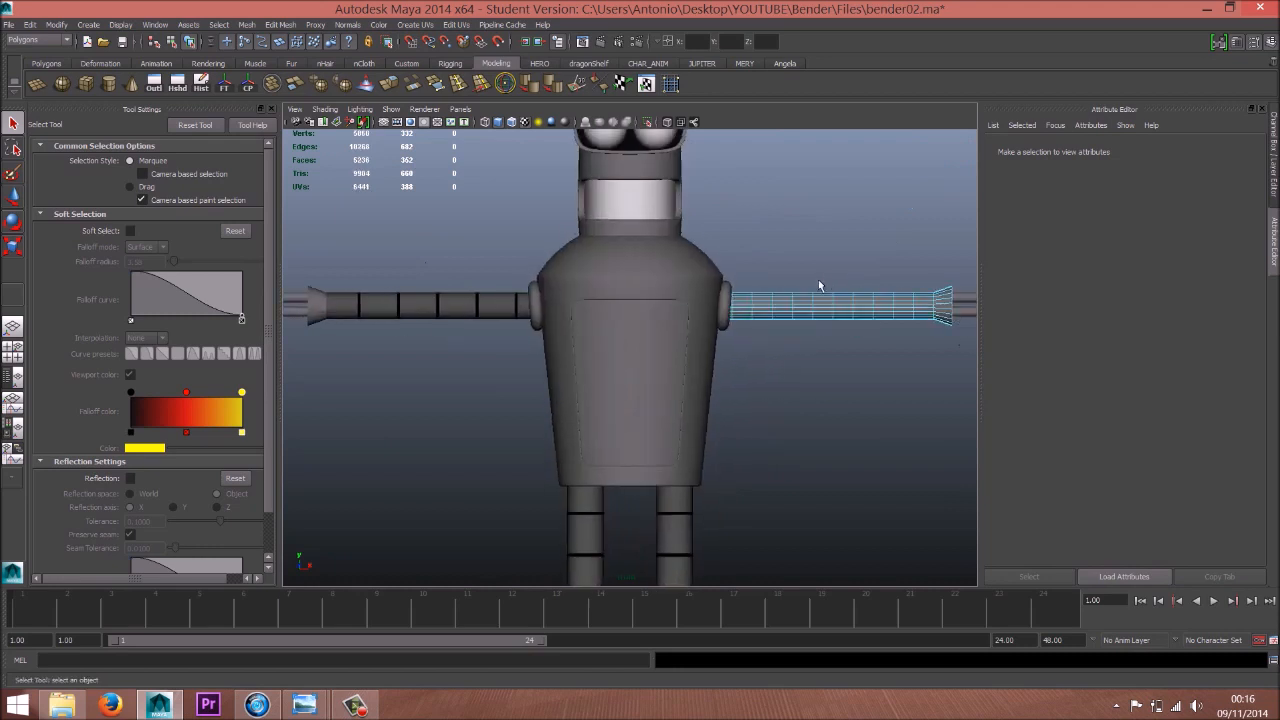
pyautogui.keyDown('alt'); pyautogui.moveTo(825, 284); pyautogui.dragTo(771, 331, button='middle'); pyautogui.keyUp('alt')
pyautogui.keyDown('alt'); pyautogui.moveTo(771, 331); pyautogui.dragTo(821, 311, button='right'); pyautogui.keyUp('alt')
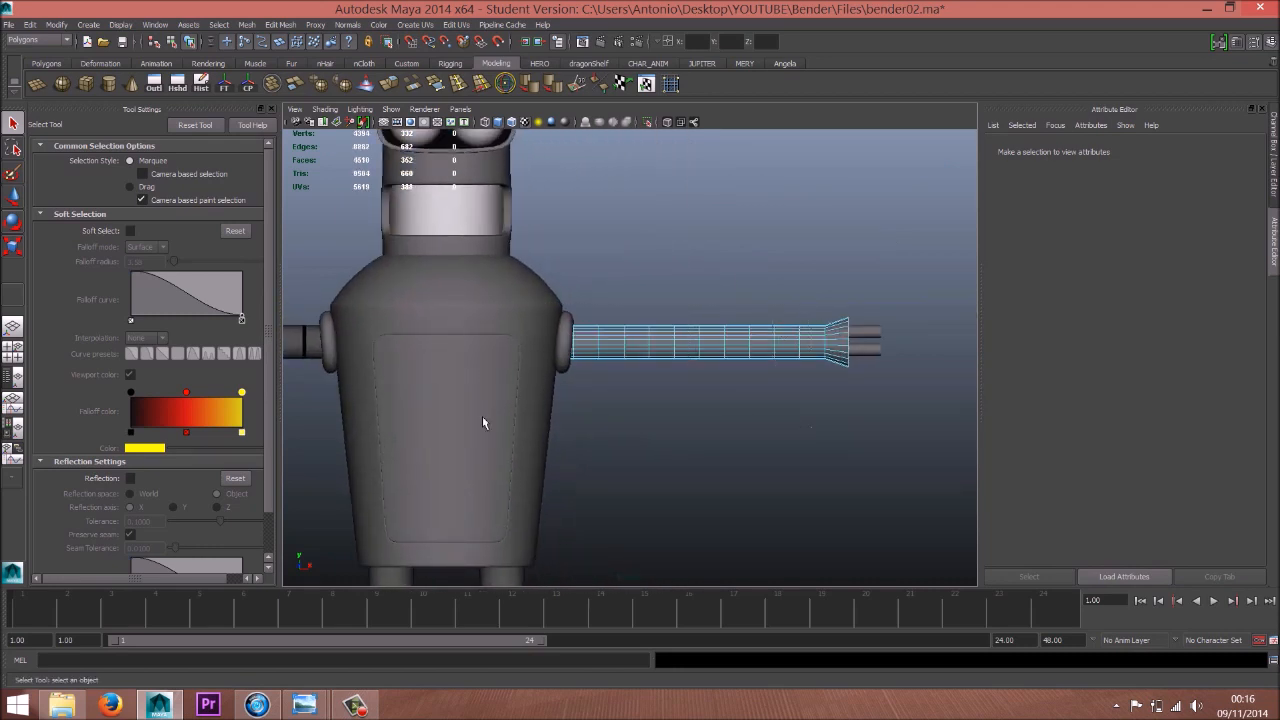
pyautogui.moveTo(476, 428); pyautogui.dragTo(476, 428)
# Assign lambert5 to the selected left arm faces, and return to the perspective view in object mode
pyautogui.moveTo(668, 340); pyautogui.dragTo(703, 625, button='right')
pyautogui.moveTo(768, 672); pyautogui.dragTo(765, 670, button='right')
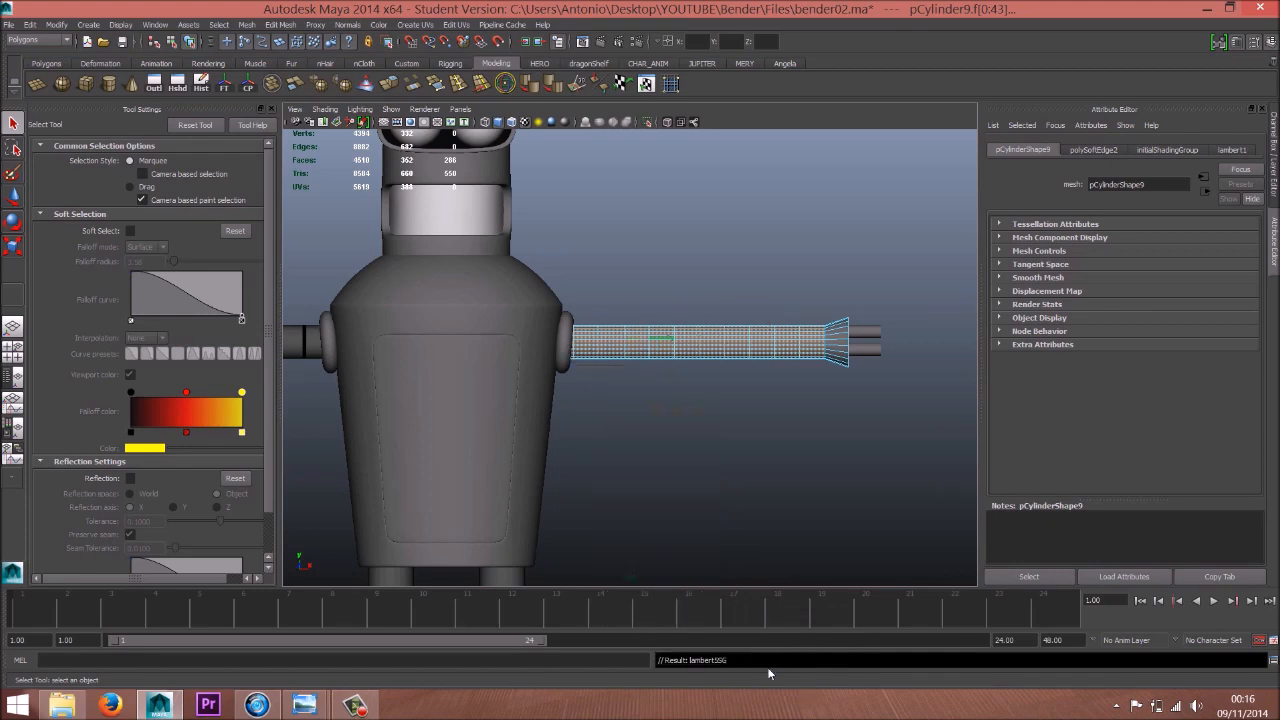
pyautogui.moveTo(524, 328); pyautogui.dragTo(578, 304, button='right')
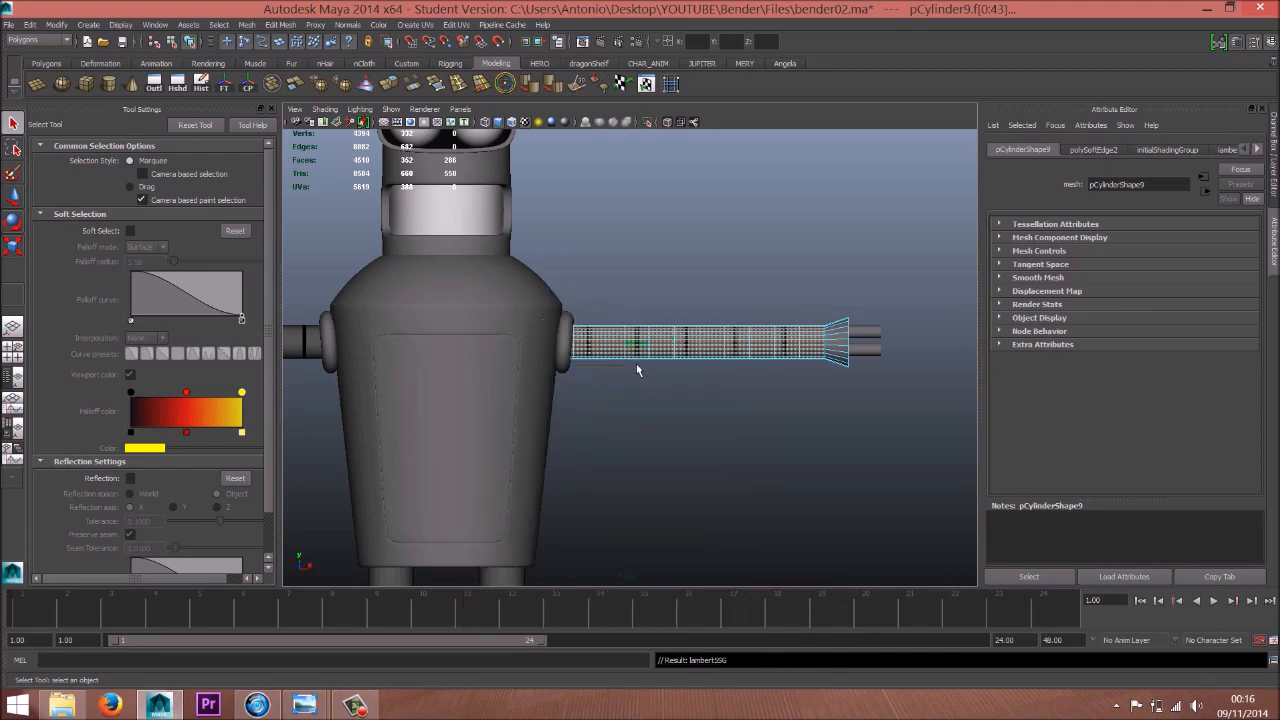
pyautogui.click(637, 368)
pyautogui.press('space')
pyautogui.moveTo(667, 320); pyautogui.dragTo(668, 300)
pyautogui.keyDown('alt'); pyautogui.moveTo(583, 357); pyautogui.dragTo(590, 356); pyautogui.keyUp('alt')
pyautogui.rightClick(669, 323)
pyautogui.click(623, 387)
# Examine the whole character with its striped arms and legs, up to the head
pyautogui.keyDown('alt'); pyautogui.moveTo(624, 387); pyautogui.dragTo(555, 318, button='right'); pyautogui.keyUp('alt')
pyautogui.keyDown('alt'); pyautogui.moveTo(555, 318); pyautogui.dragTo(671, 223, button='middle'); pyautogui.keyUp('alt')
pyautogui.keyDown('alt'); pyautogui.moveTo(735, 285); pyautogui.dragTo(686, 257, button='right'); pyautogui.keyUp('alt')
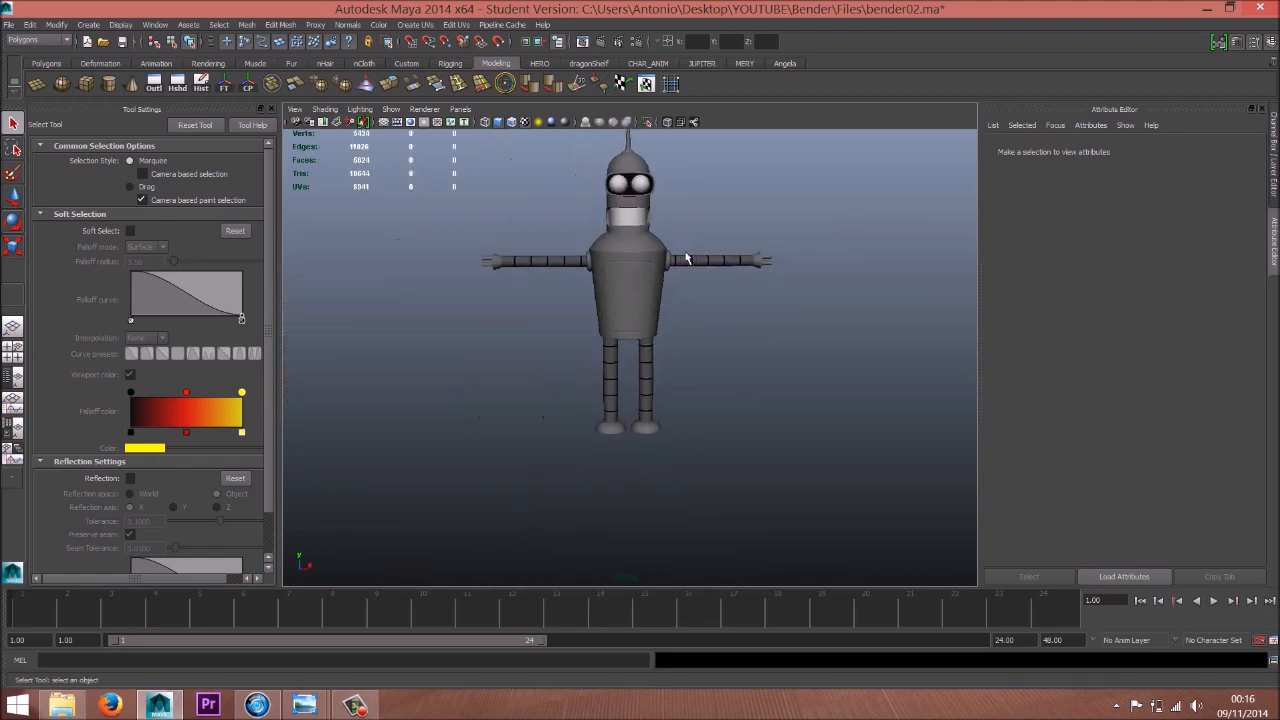
pyautogui.keyDown('alt'); pyautogui.moveTo(686, 257); pyautogui.dragTo(666, 360, button='middle'); pyautogui.keyUp('alt')
pyautogui.keyDown('alt'); pyautogui.moveTo(609, 406); pyautogui.dragTo(735, 400); pyautogui.keyUp('alt')
pyautogui.keyDown('alt'); pyautogui.moveTo(747, 389); pyautogui.dragTo(795, 428, button='right'); pyautogui.keyUp('alt')
pyautogui.keyDown('alt'); pyautogui.moveTo(667, 301); pyautogui.dragTo(655, 408, button='middle'); pyautogui.keyUp('alt')
pyautogui.moveTo(655, 400)
pyautogui.keyDown('alt'); pyautogui.mouseDown()
pyautogui.moveTo(611, 423)
pyautogui.moveTo(670, 398)
pyautogui.mouseUp(); pyautogui.keyUp('alt')
pyautogui.keyDown('alt'); pyautogui.moveTo(670, 398); pyautogui.dragTo(708, 438, button='right'); pyautogui.keyUp('alt')
pyautogui.keyDown('alt'); pyautogui.moveTo(545, 460); pyautogui.dragTo(632, 374, button='middle'); pyautogui.keyUp('alt')
pyautogui.keyDown('alt'); pyautogui.moveTo(632, 367); pyautogui.dragTo(625, 372); pyautogui.keyUp('alt')
# Select the mouth surface and assign a new Lambert material to it
pyautogui.click(672, 292)
pyautogui.moveTo(719, 312)
pyautogui.keyDown('alt'); pyautogui.mouseDown()
pyautogui.moveTo(691, 329)
pyautogui.moveTo(703, 321)
pyautogui.mouseUp(); pyautogui.keyUp('alt')
pyautogui.keyDown('alt'); pyautogui.moveTo(600, 372); pyautogui.dragTo(614, 349, button='right'); pyautogui.keyUp('alt')
pyautogui.keyDown('alt'); pyautogui.moveTo(614, 349); pyautogui.dragTo(677, 338); pyautogui.keyUp('alt')
pyautogui.keyDown('alt'); pyautogui.moveTo(668, 291); pyautogui.dragTo(647, 309, button='middle'); pyautogui.keyUp('alt')
pyautogui.rightClick(666, 291)
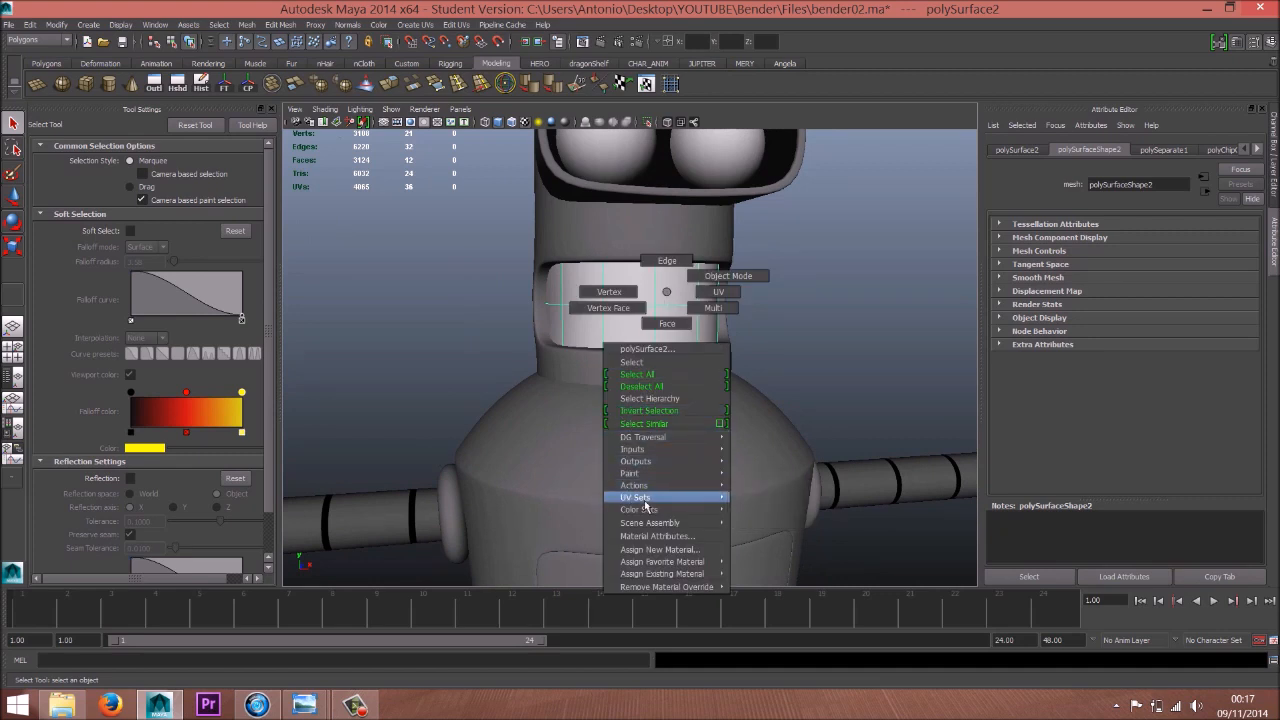
pyautogui.moveTo(683, 551)
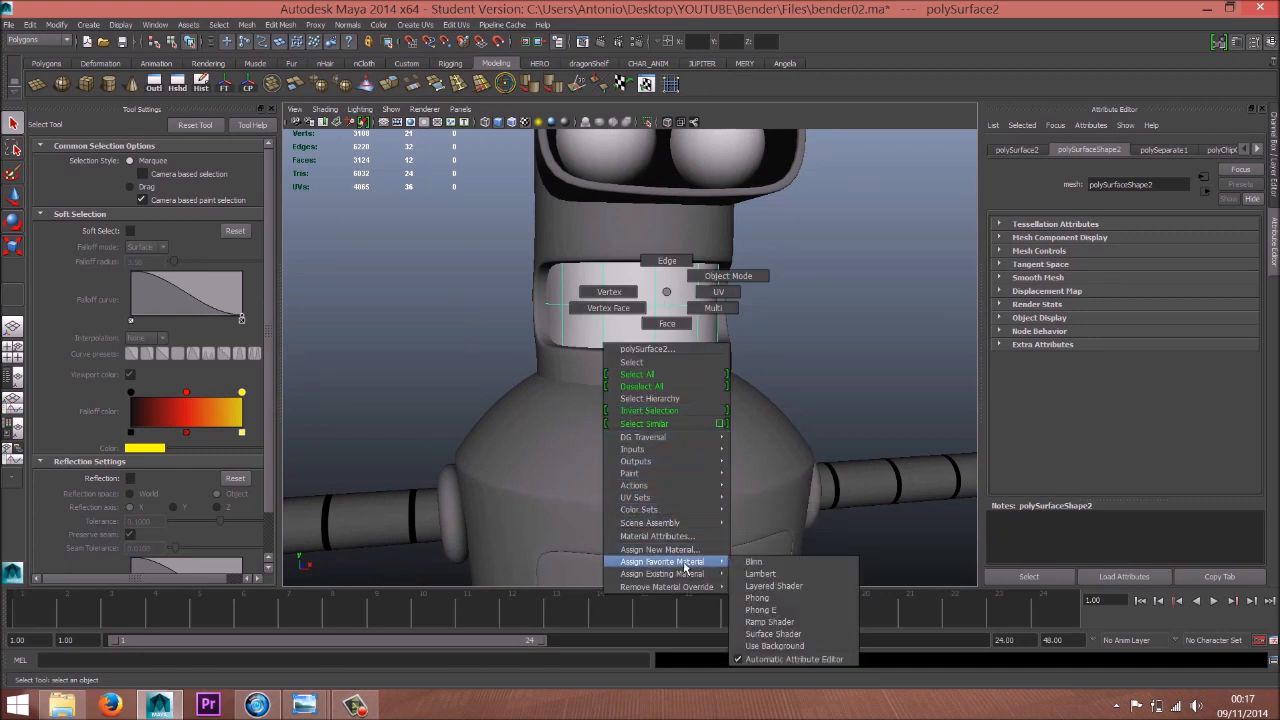
pyautogui.click(756, 574)
# Connect a File texture using the image Untitled-3.gif to the color of the mouth's Lambert material
pyautogui.click(1233, 304)
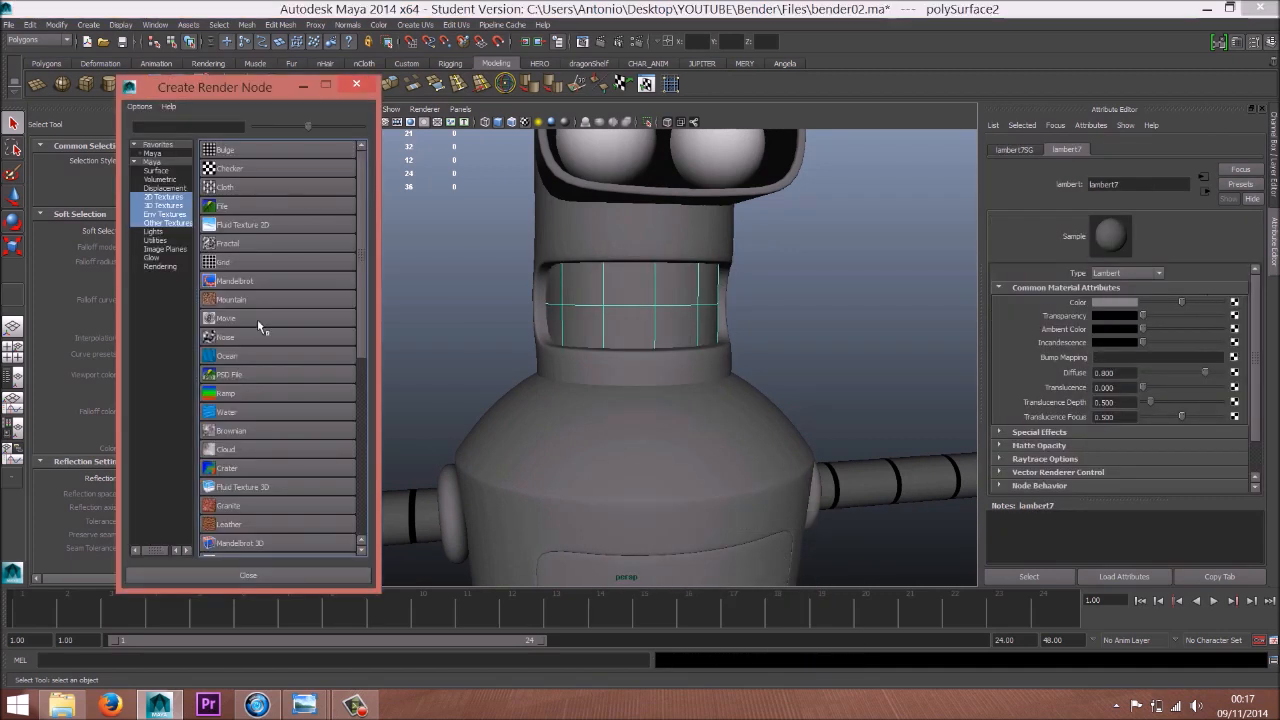
pyautogui.click(223, 206)
pyautogui.click(1240, 339)
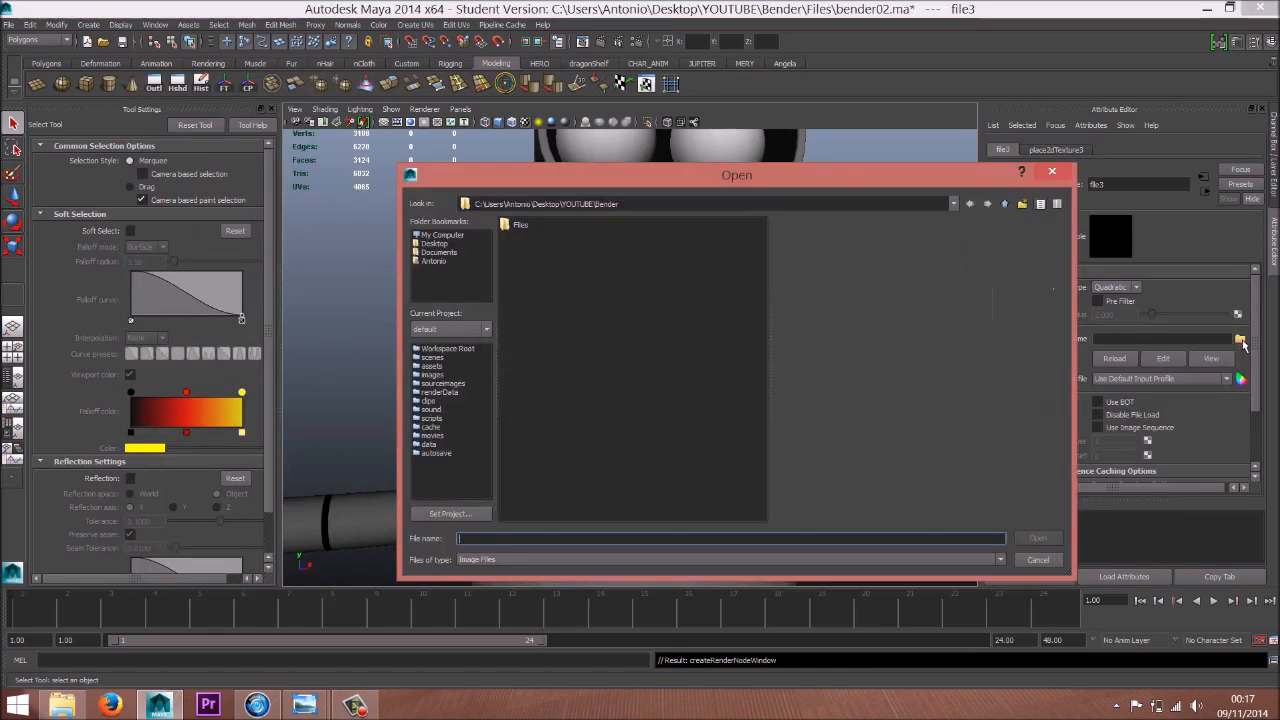
pyautogui.click(532, 305)
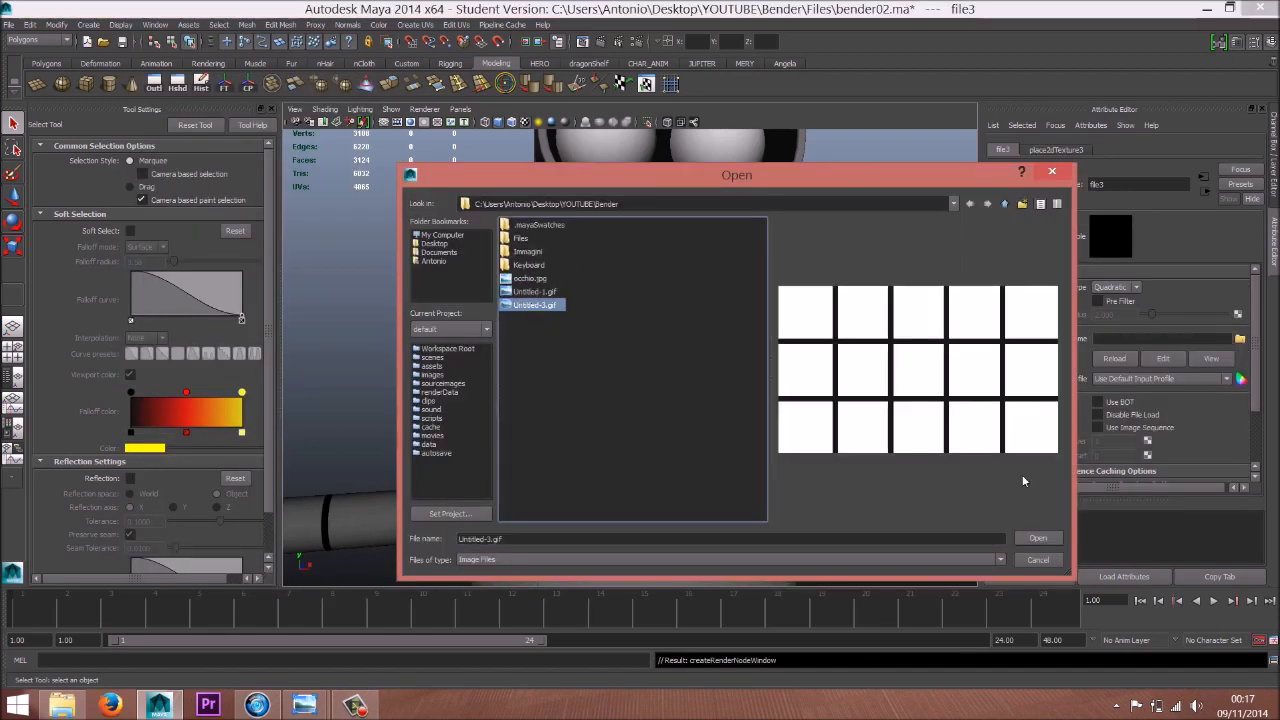
pyautogui.click(1038, 538)
pyautogui.moveTo(737, 374)
pyautogui.keyDown('alt'); pyautogui.mouseDown()
pyautogui.moveTo(677, 371)
pyautogui.moveTo(772, 386)
pyautogui.moveTo(686, 391)
pyautogui.moveTo(719, 387)
pyautogui.mouseUp(); pyautogui.keyUp('alt')
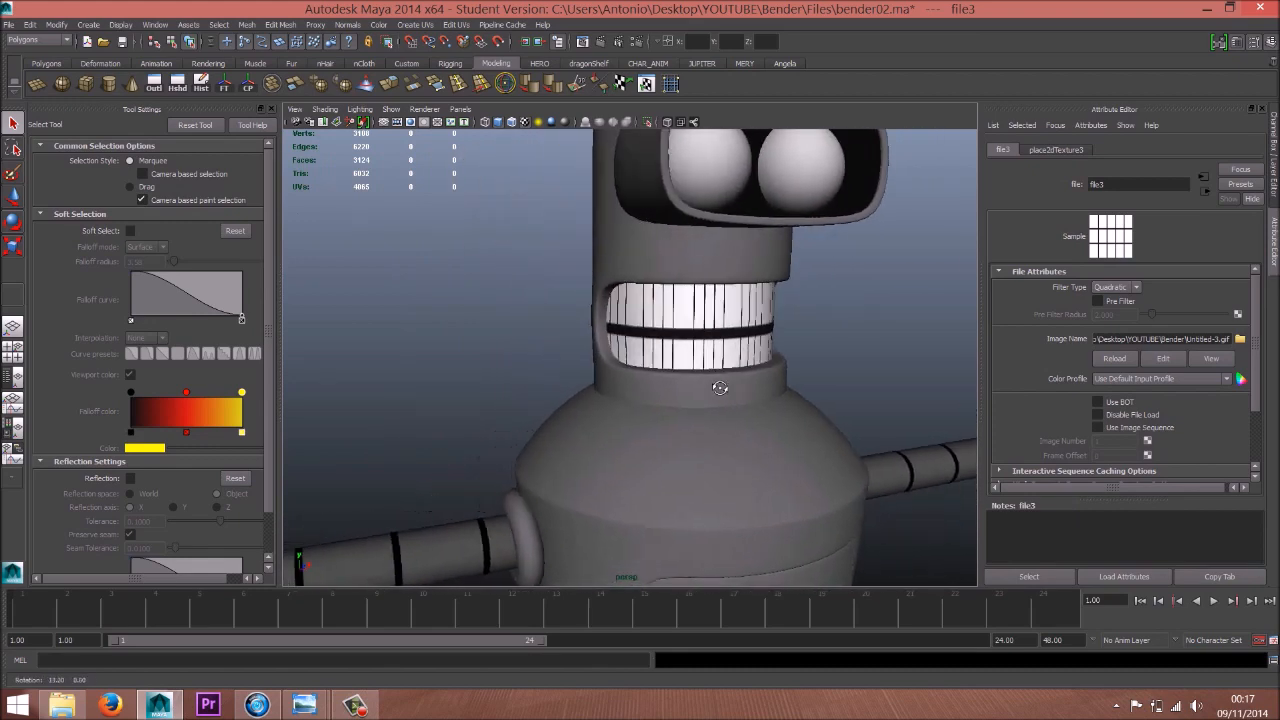
pyautogui.scroll(5, 700, 375)
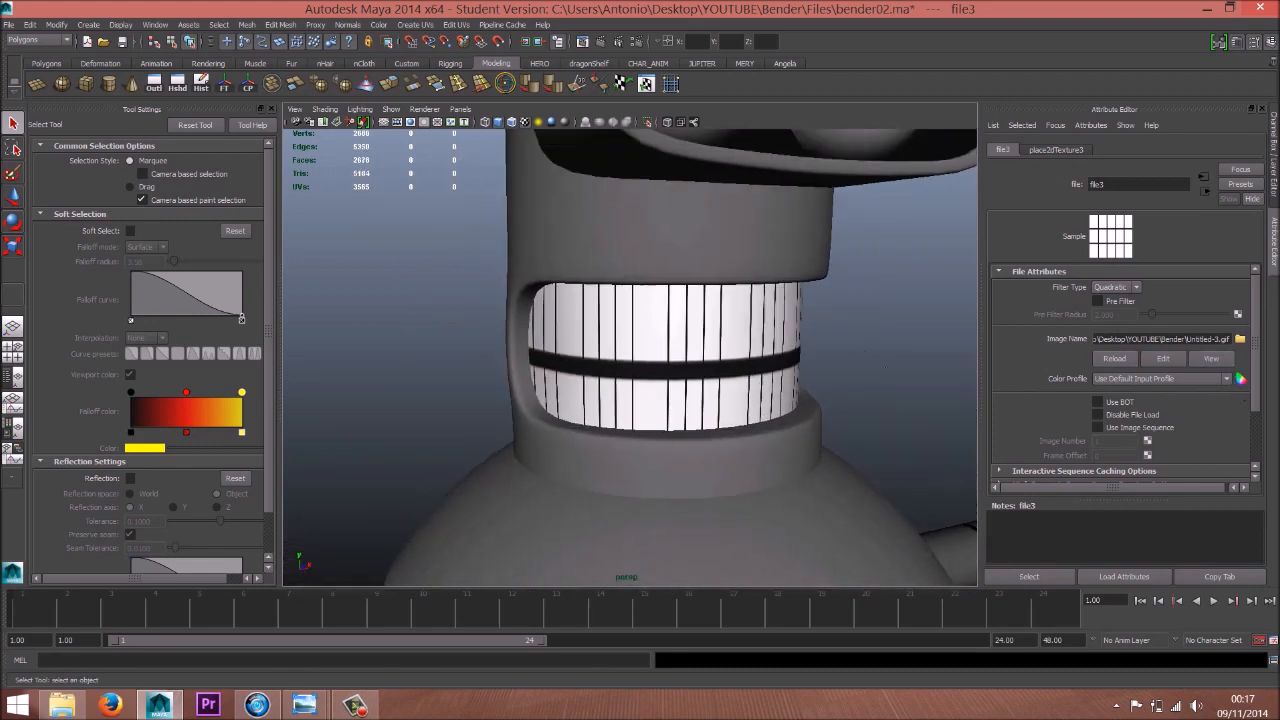
# Select the mouth surface and apply a cylindrical UV mapping to it
pyautogui.click(1206, 184)
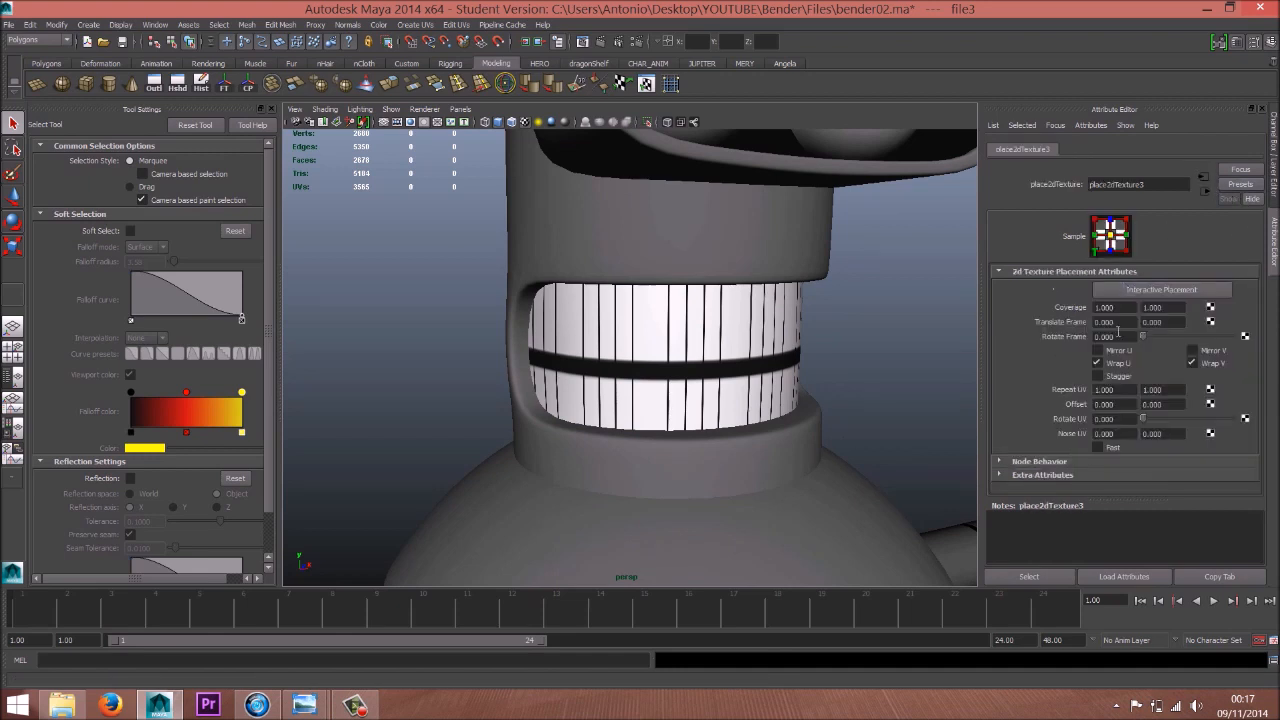
pyautogui.moveTo(658, 351); pyautogui.dragTo(715, 331, button='right')
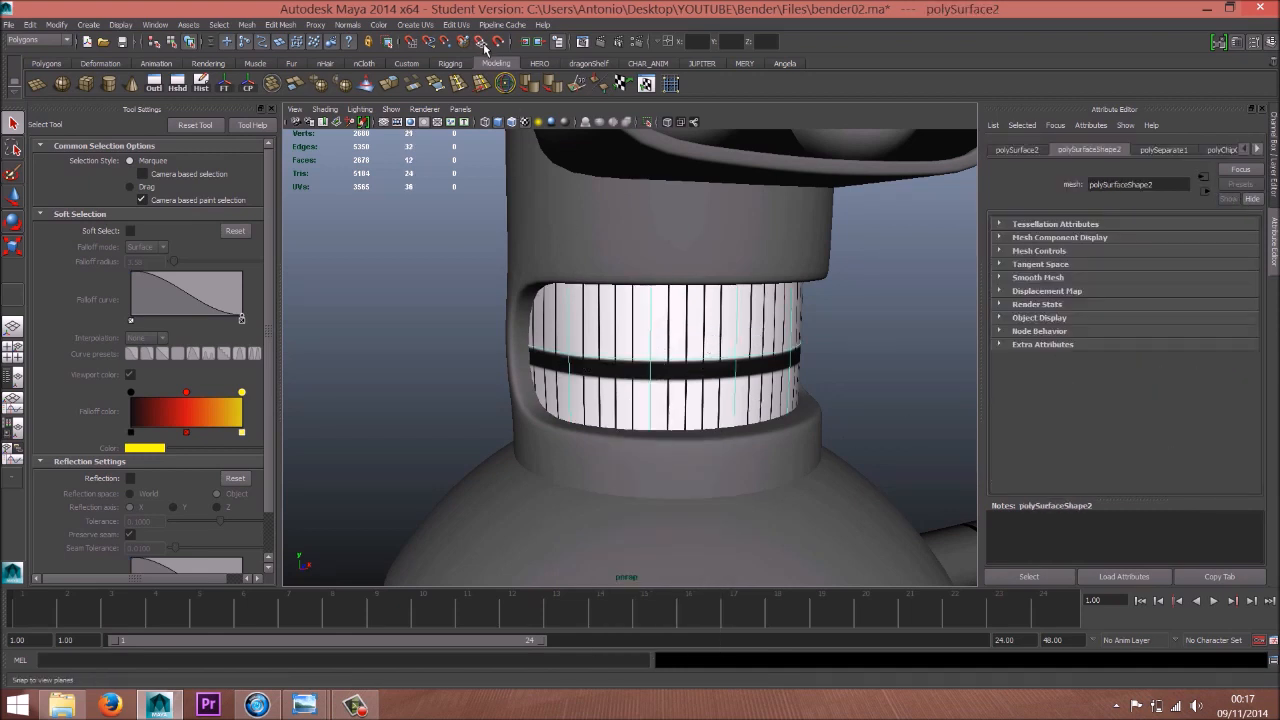
pyautogui.click(415, 24)
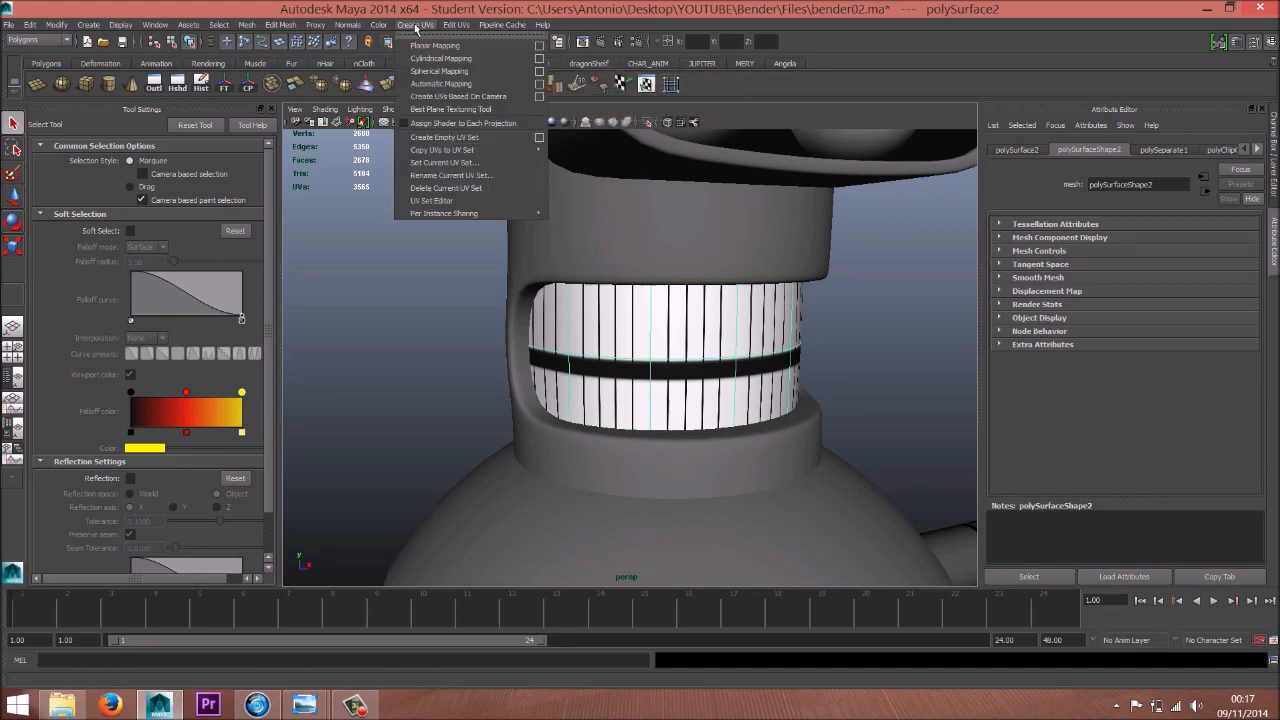
pyautogui.click(477, 62)
pyautogui.keyDown('alt'); pyautogui.moveTo(668, 352); pyautogui.dragTo(730, 372); pyautogui.keyUp('alt')
pyautogui.click(560, 433)
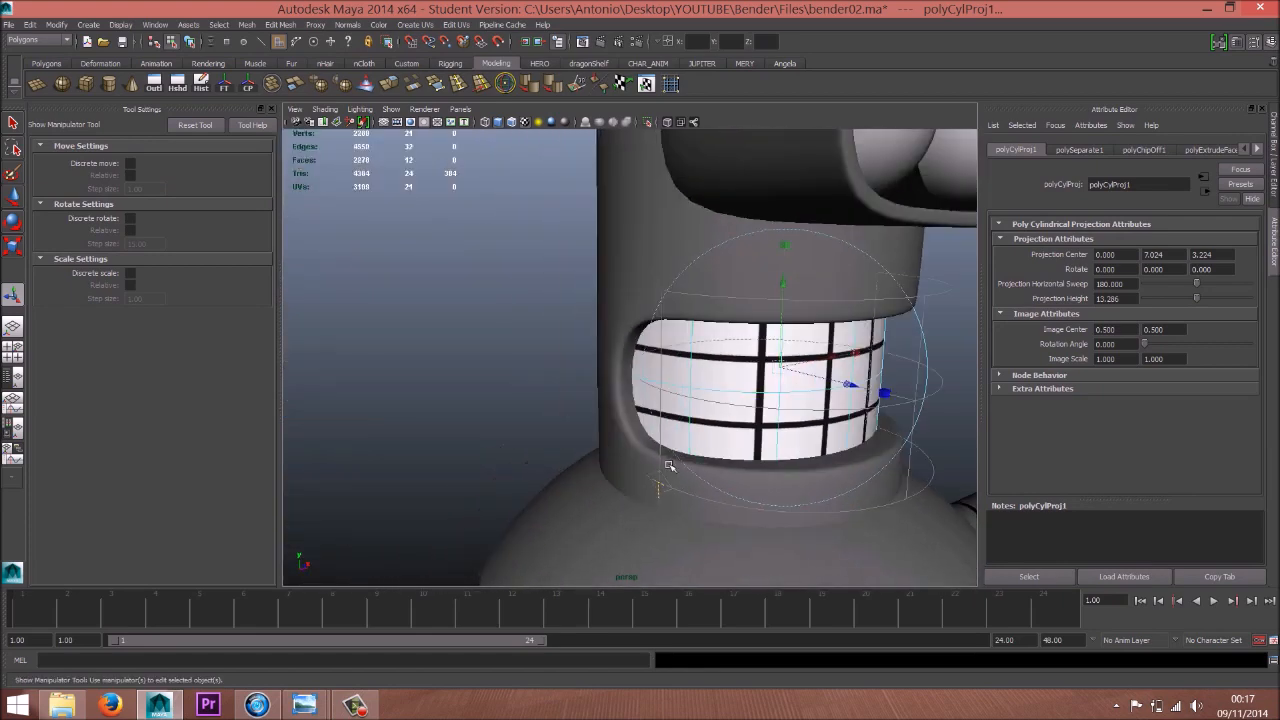
# Widen the mouth projection's horizontal sweep to about 249 degrees, then return to object mode and deselect the mouth
pyautogui.moveTo(661, 395); pyautogui.dragTo(502, 369)
pyautogui.keyDown('alt'); pyautogui.moveTo(685, 367); pyautogui.dragTo(616, 374); pyautogui.keyUp('alt')
pyautogui.press('w')
pyautogui.scroll(-5, 606, 362)
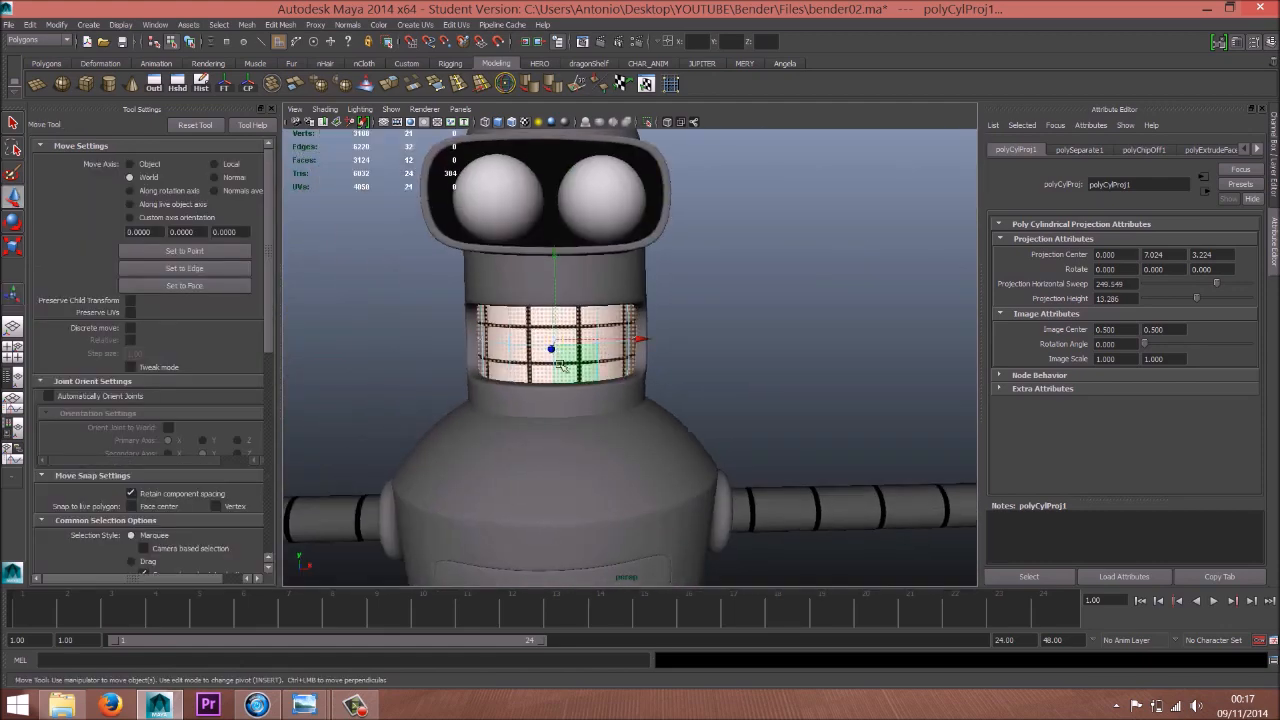
pyautogui.moveTo(563, 364); pyautogui.dragTo(632, 345, button='right')
pyautogui.click(706, 325)
pyautogui.keyDown('alt'); pyautogui.moveTo(706, 325); pyautogui.dragTo(622, 370); pyautogui.keyUp('alt')
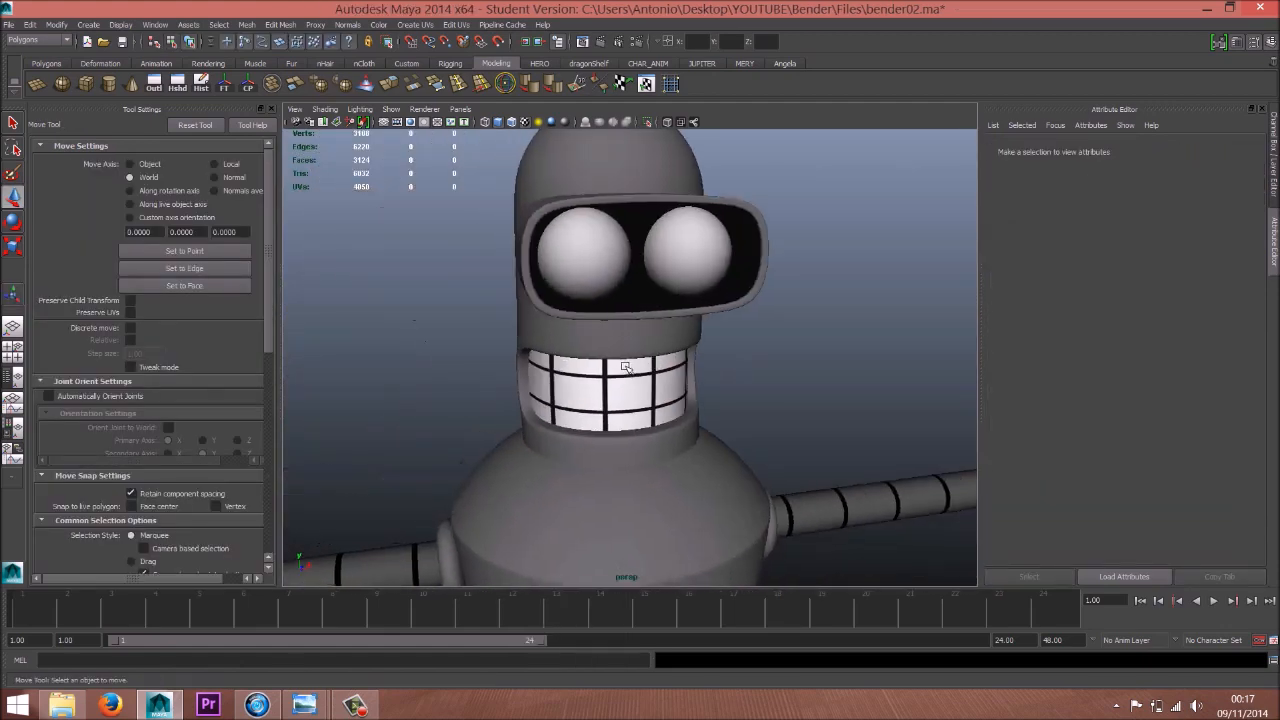
# Select the character's right eye sphere and assign a new Lambert material to it
pyautogui.click(588, 265)
pyautogui.click(695, 275)
pyautogui.moveTo(645, 318)
pyautogui.keyDown('alt'); pyautogui.mouseDown()
pyautogui.moveTo(660, 316)
pyautogui.moveTo(642, 318)
pyautogui.mouseUp(); pyautogui.keyUp('alt')
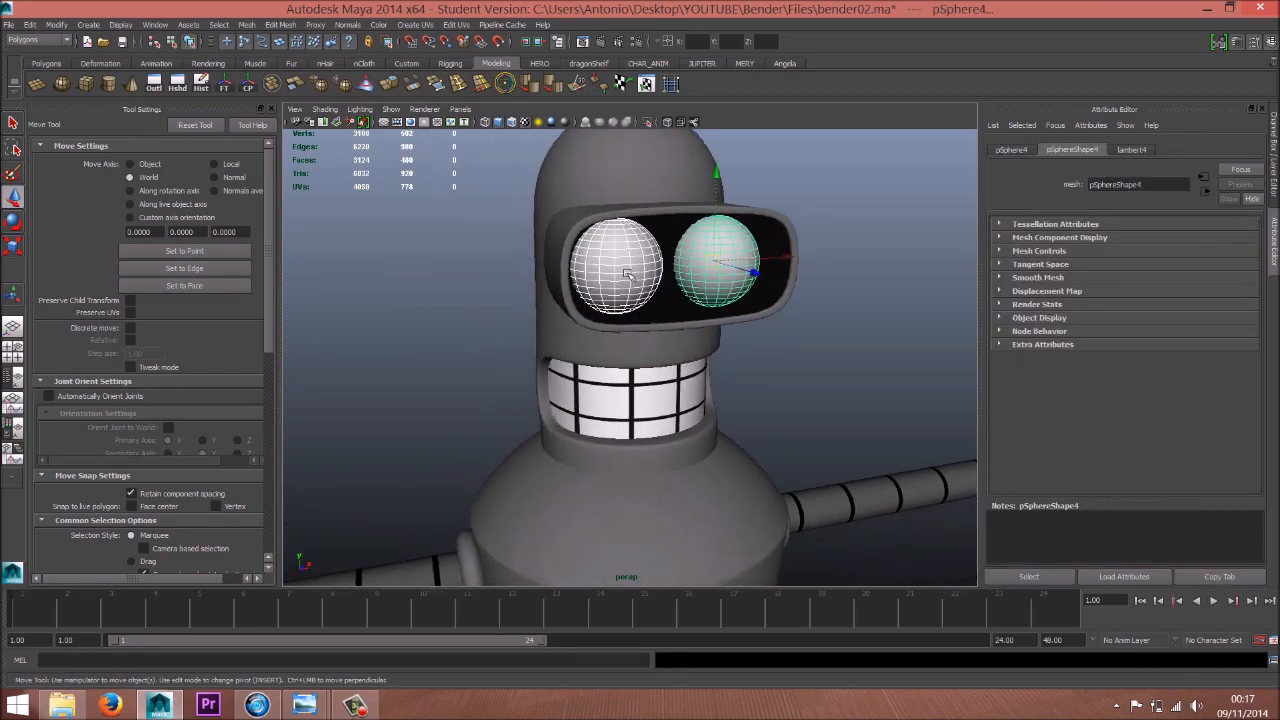
pyautogui.click(630, 281)
pyautogui.keyDown('alt'); pyautogui.moveTo(622, 287); pyautogui.dragTo(595, 313); pyautogui.keyUp('alt')
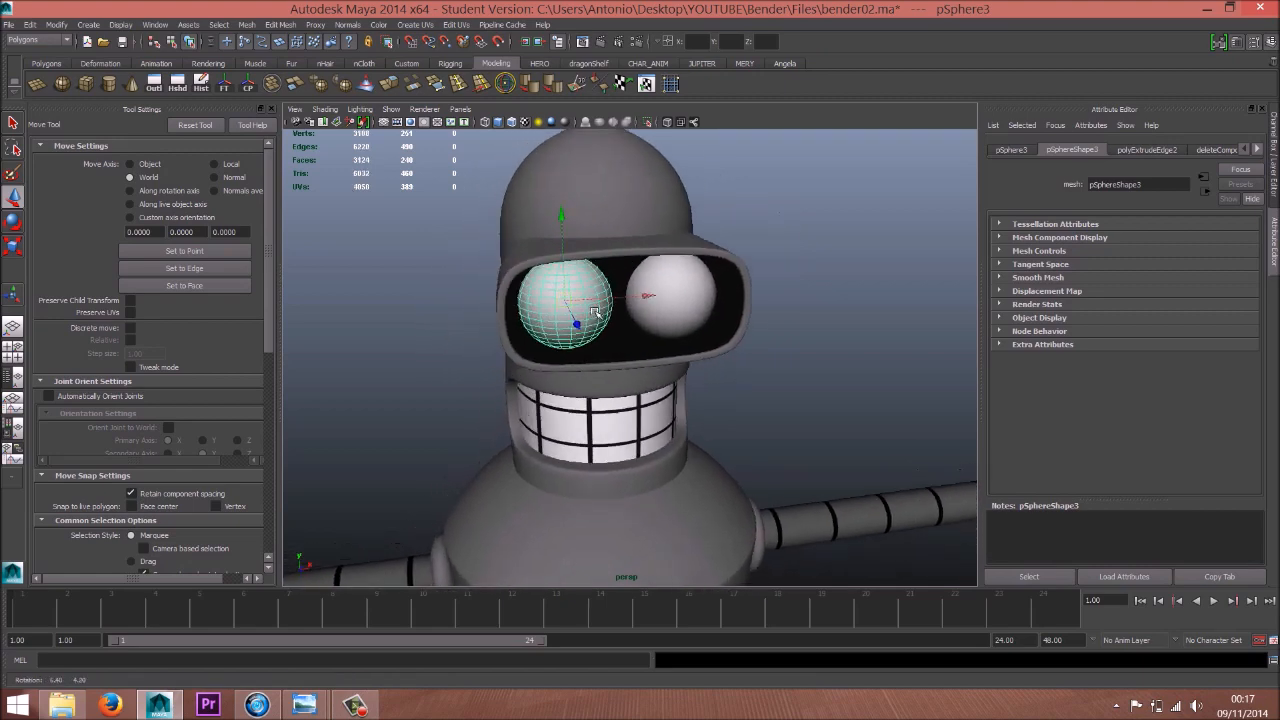
pyautogui.click(672, 316)
pyautogui.click(557, 308)
pyautogui.moveTo(556, 307); pyautogui.dragTo(590, 580, button='right')
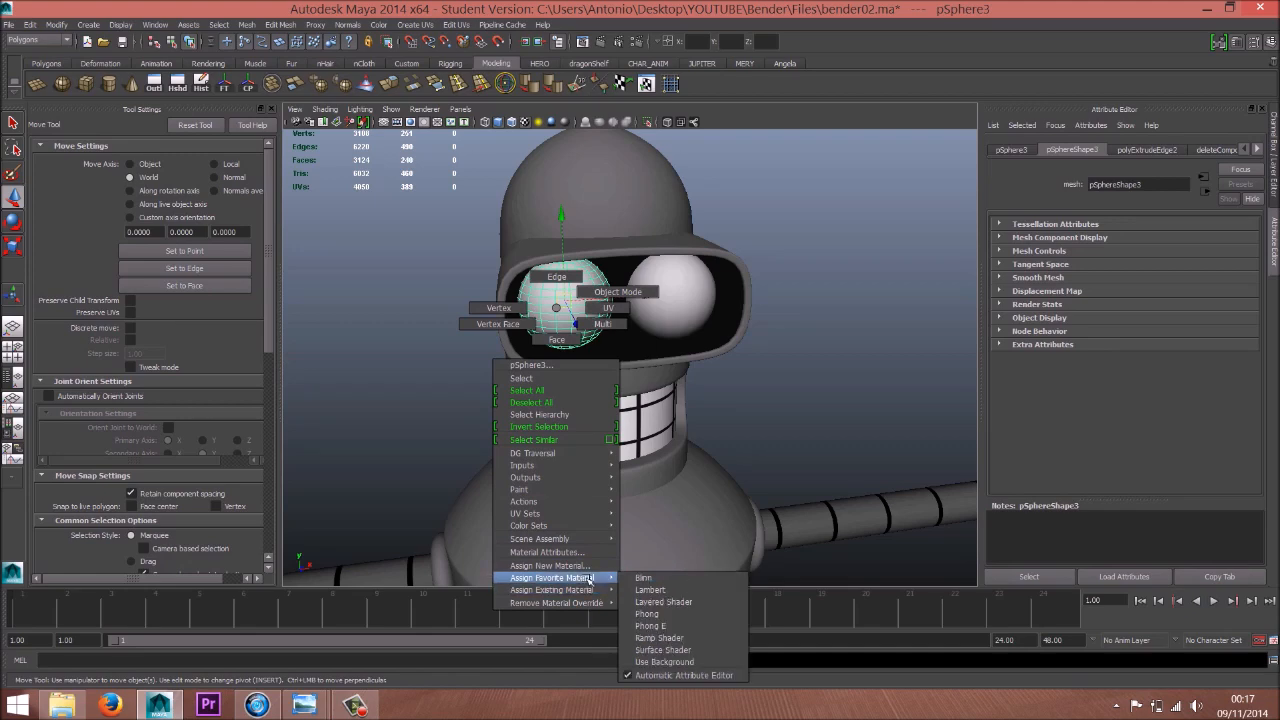
pyautogui.moveTo(667, 579); pyautogui.dragTo(667, 592, button='right')
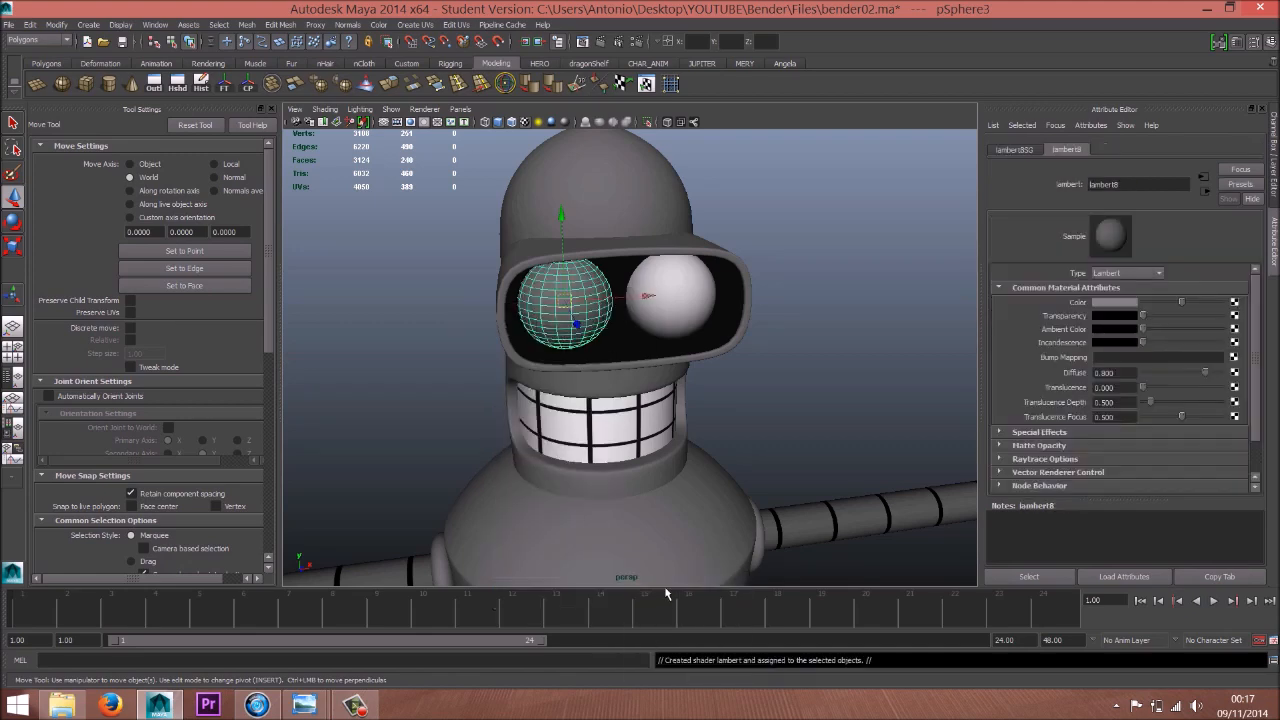
# Connect a File texture using the image occhio.jpg to the color of the right eye's material
pyautogui.click(1234, 303)
pyautogui.click(239, 211)
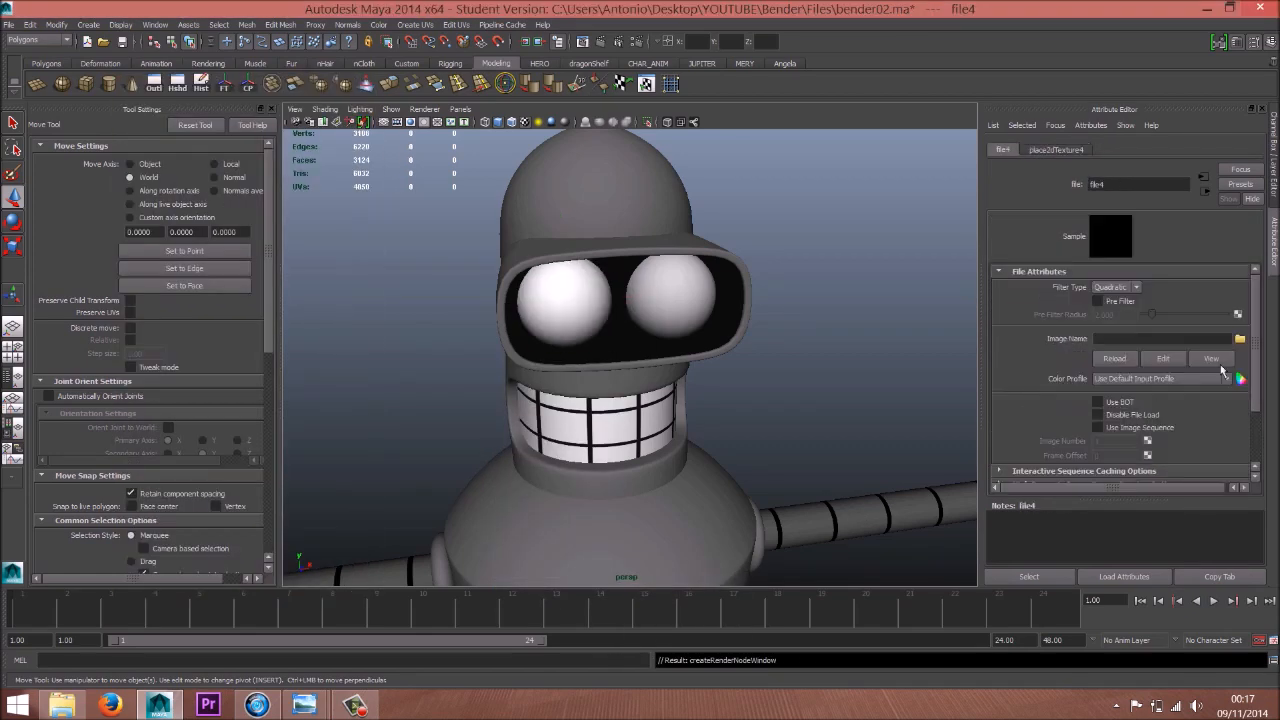
pyautogui.click(1240, 339)
pyautogui.click(531, 279)
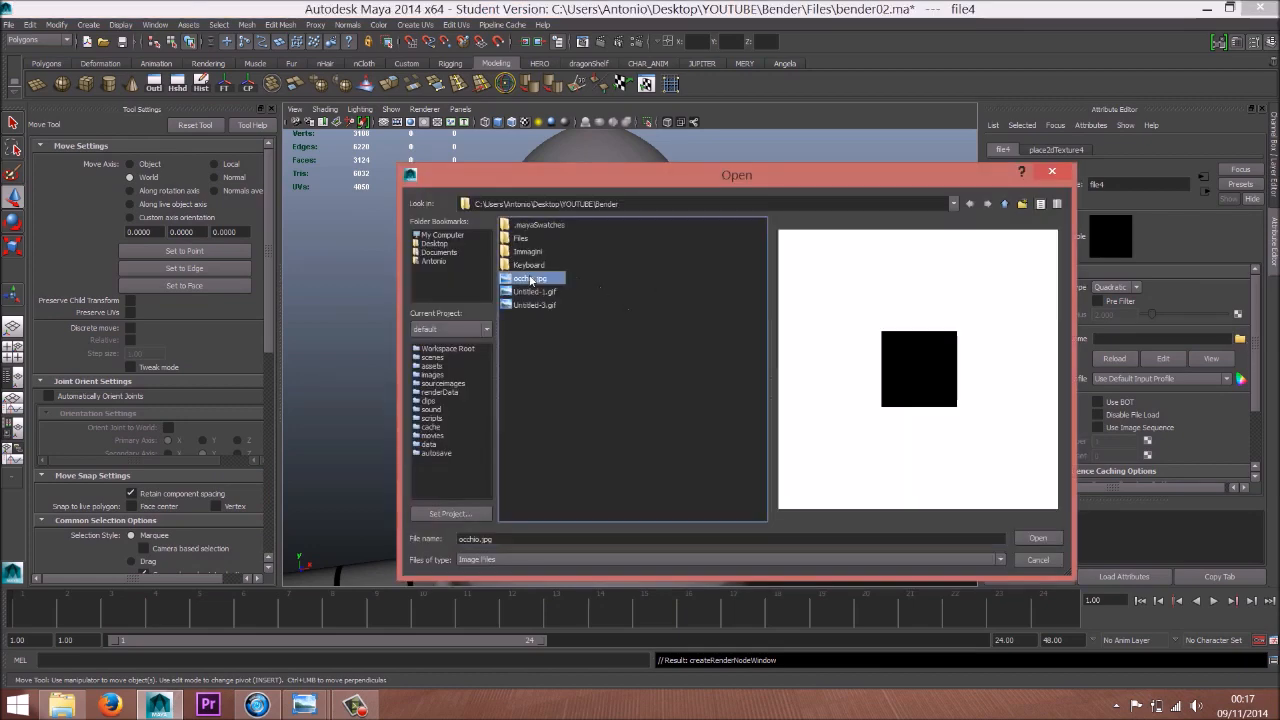
pyautogui.click(1038, 538)
pyautogui.keyDown('alt'); pyautogui.moveTo(663, 374); pyautogui.dragTo(648, 375); pyautogui.keyUp('alt')
pyautogui.keyDown('alt'); pyautogui.moveTo(517, 323); pyautogui.dragTo(514, 297); pyautogui.keyUp('alt')
# Select all faces of the character's right eye sphere
pyautogui.click(563, 288)
pyautogui.keyDown('alt'); pyautogui.moveTo(612, 288); pyautogui.dragTo(652, 315); pyautogui.keyUp('alt')
pyautogui.scroll(4, 626, 348)
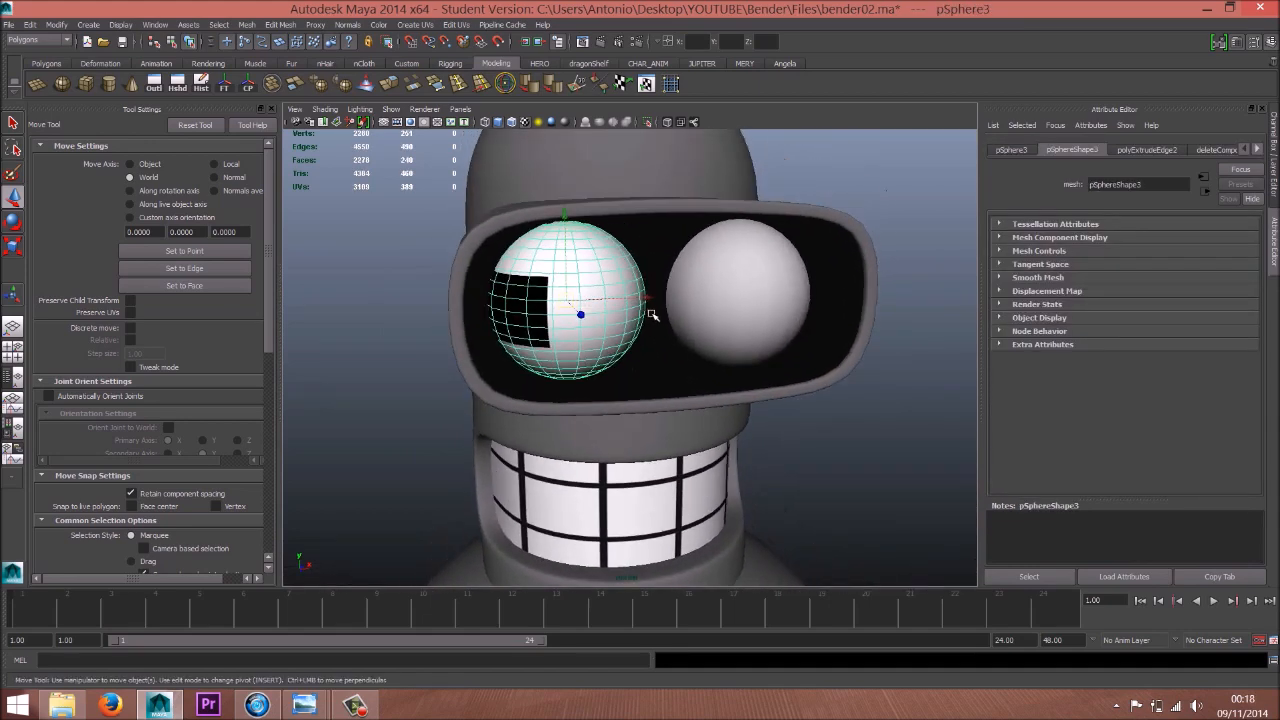
pyautogui.moveTo(590, 276); pyautogui.dragTo(592, 294, button='right')
pyautogui.doubleClick(591, 279)
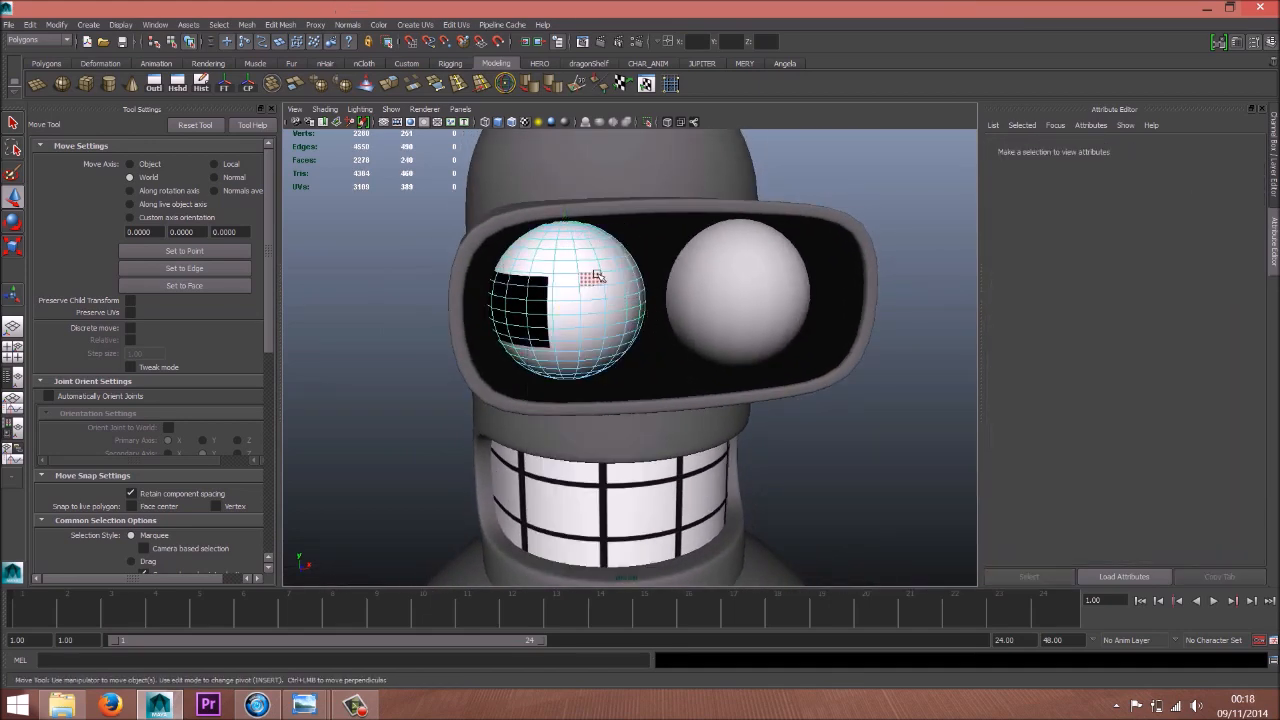
# Apply a planar UV mapping to the selected right eye faces so the pupil faces forward, and return to object mode
pyautogui.click(418, 25)
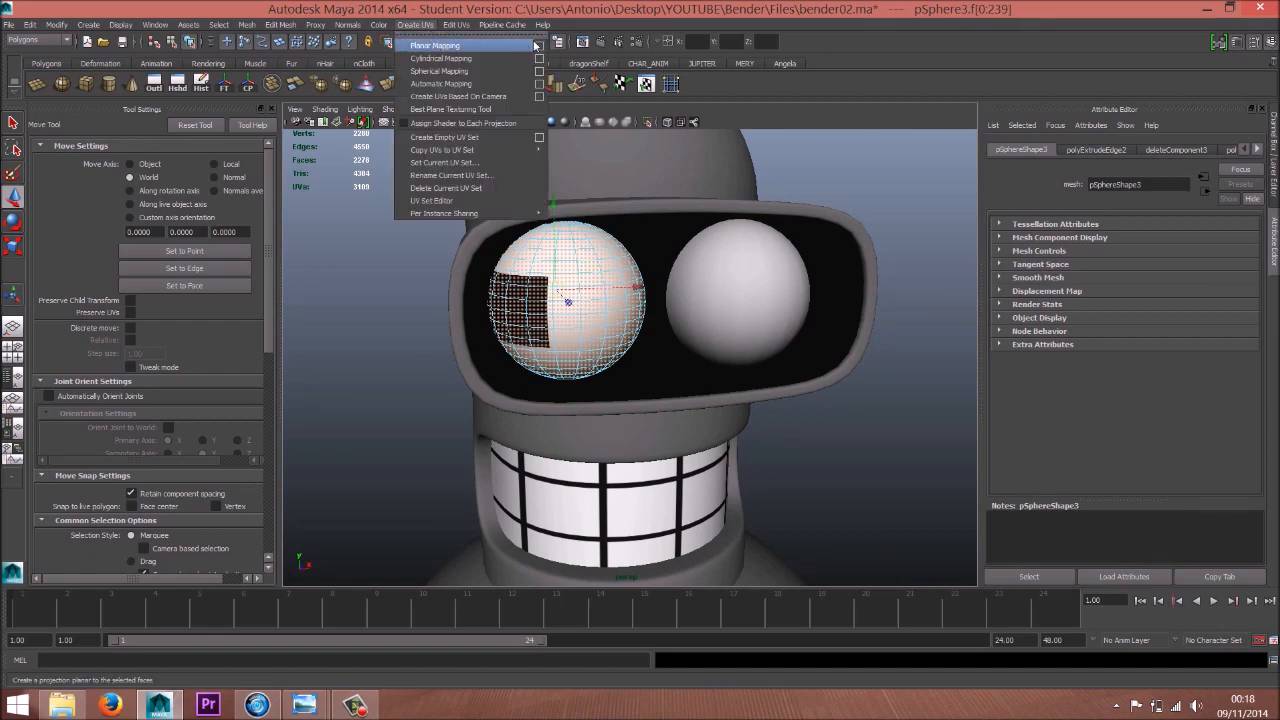
pyautogui.click(537, 46)
pyautogui.keyDown('alt'); pyautogui.moveTo(771, 443); pyautogui.dragTo(745, 282); pyautogui.keyUp('alt')
pyautogui.keyDown('alt'); pyautogui.moveTo(549, 418); pyautogui.dragTo(428, 408); pyautogui.keyUp('alt')
pyautogui.click(851, 317)
pyautogui.keyDown('alt'); pyautogui.moveTo(666, 380); pyautogui.dragTo(606, 377, button='right'); pyautogui.keyUp('alt')
pyautogui.keyDown('alt'); pyautogui.moveTo(606, 377); pyautogui.dragTo(612, 378); pyautogui.keyUp('alt')
pyautogui.press('w')
pyautogui.moveTo(597, 272); pyautogui.dragTo(642, 256, button='right')
pyautogui.click(608, 272)
pyautogui.keyDown('alt'); pyautogui.moveTo(608, 274); pyautogui.dragTo(582, 355); pyautogui.keyUp('alt')
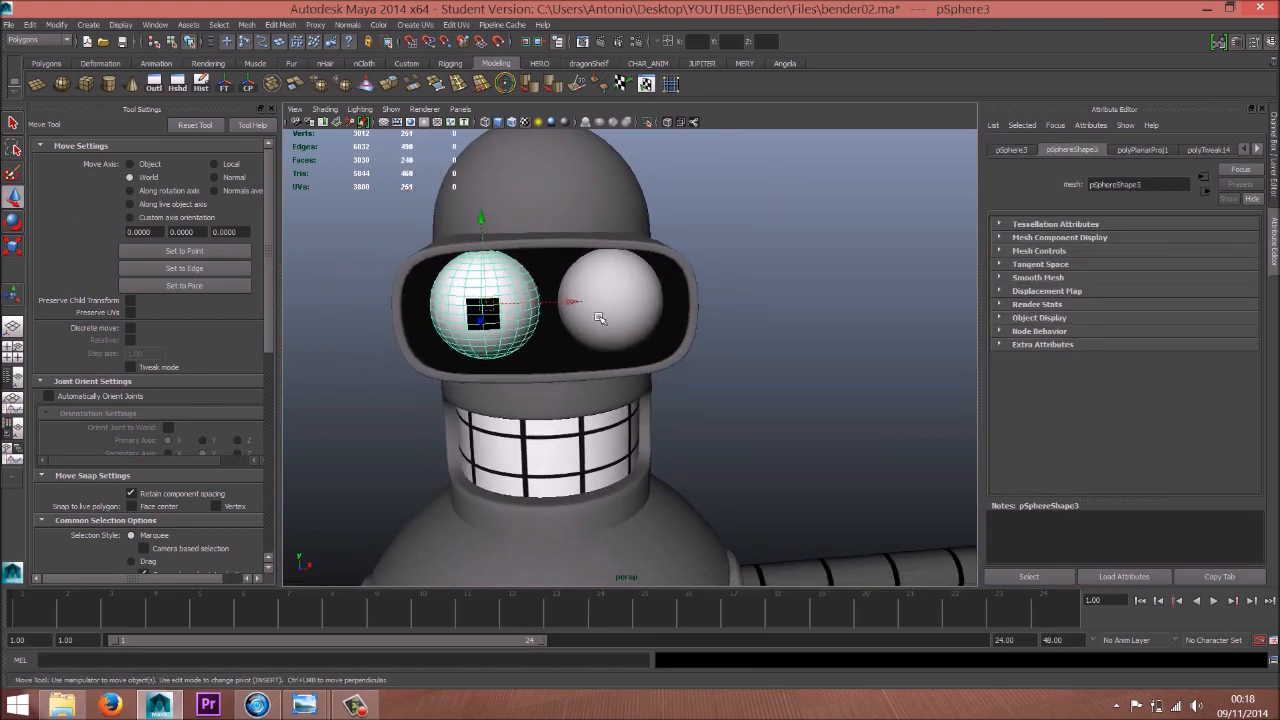
# Assign the existing lambert8 material to the character's left eye sphere
pyautogui.click(620, 322)
pyautogui.moveTo(604, 331)
pyautogui.mouseDown(button='right')
pyautogui.moveTo(617, 600)
pyautogui.moveTo(598, 388)
pyautogui.moveTo(665, 316)
pyautogui.moveTo(612, 330)
pyautogui.mouseUp(button='right')
pyautogui.click(492, 311)
pyautogui.moveTo(492, 311); pyautogui.dragTo(696, 533, button='right')
pyautogui.click(630, 310)
pyautogui.moveTo(630, 310); pyautogui.dragTo(660, 590, button='right')
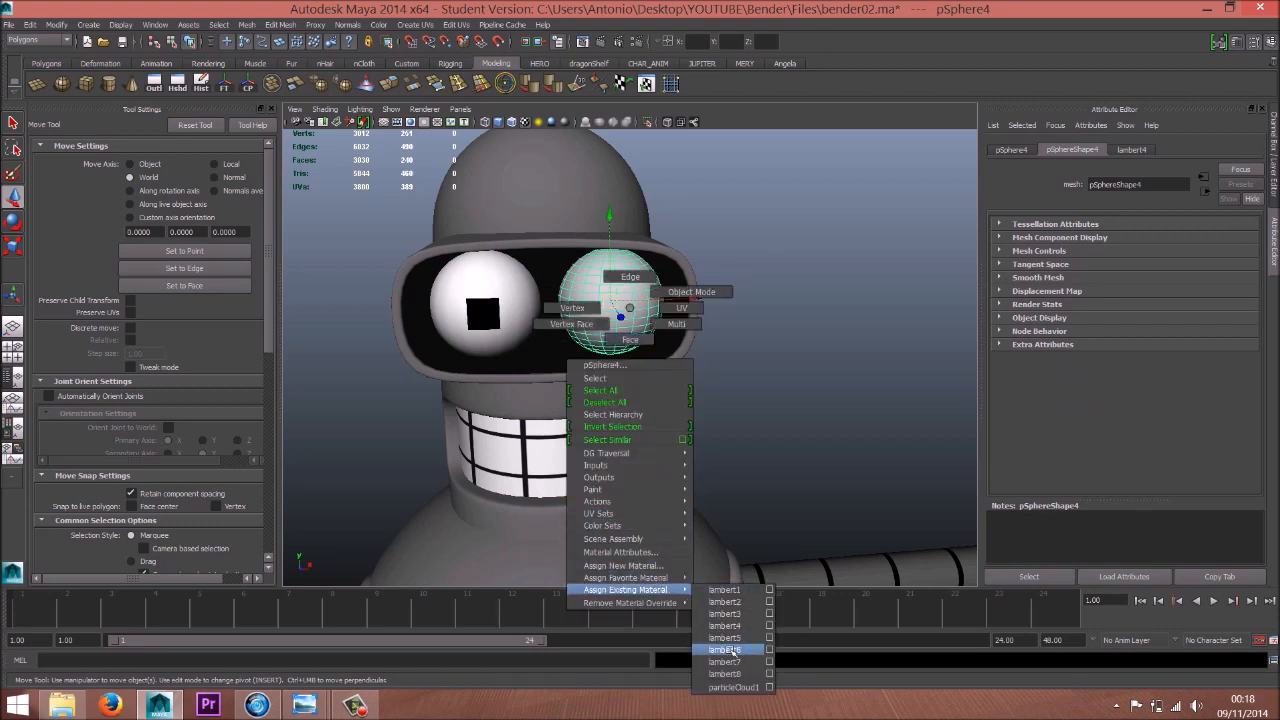
pyautogui.moveTo(724, 674); pyautogui.dragTo(724, 674, button='right')
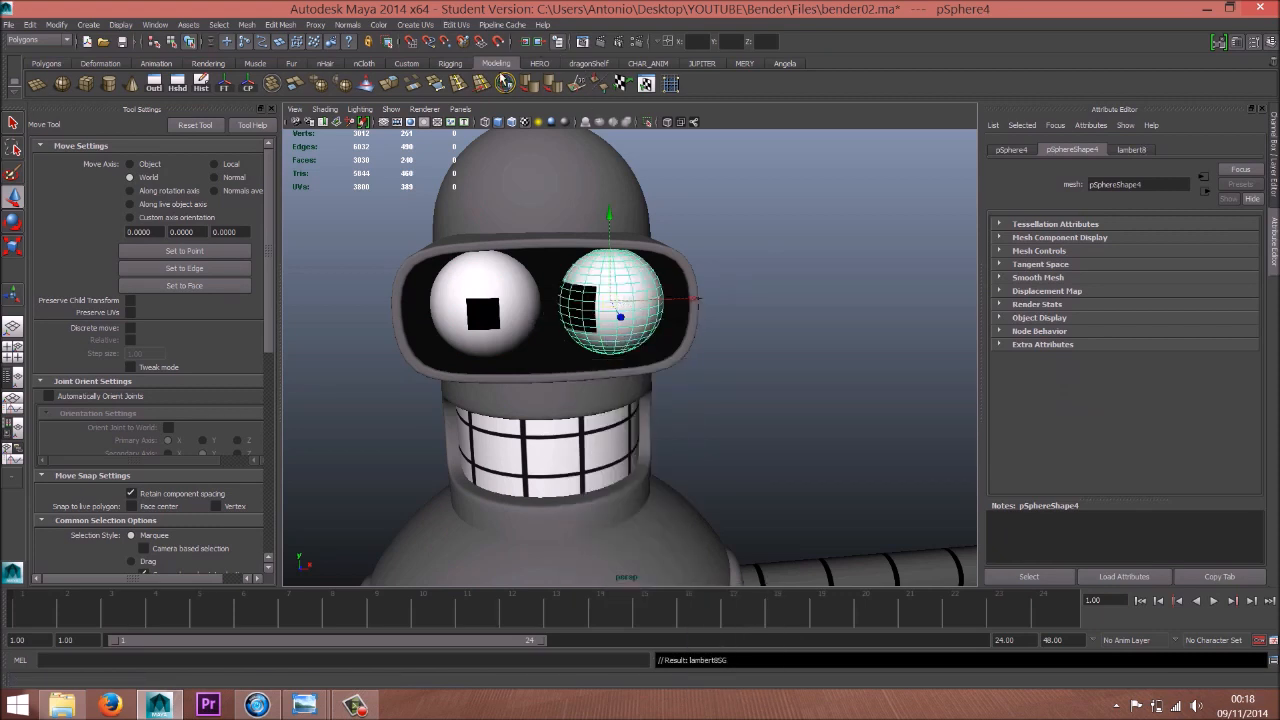
# Apply a planar UV mapping to the left eye sphere and return to object mode
pyautogui.click(421, 26)
pyautogui.click(437, 46)
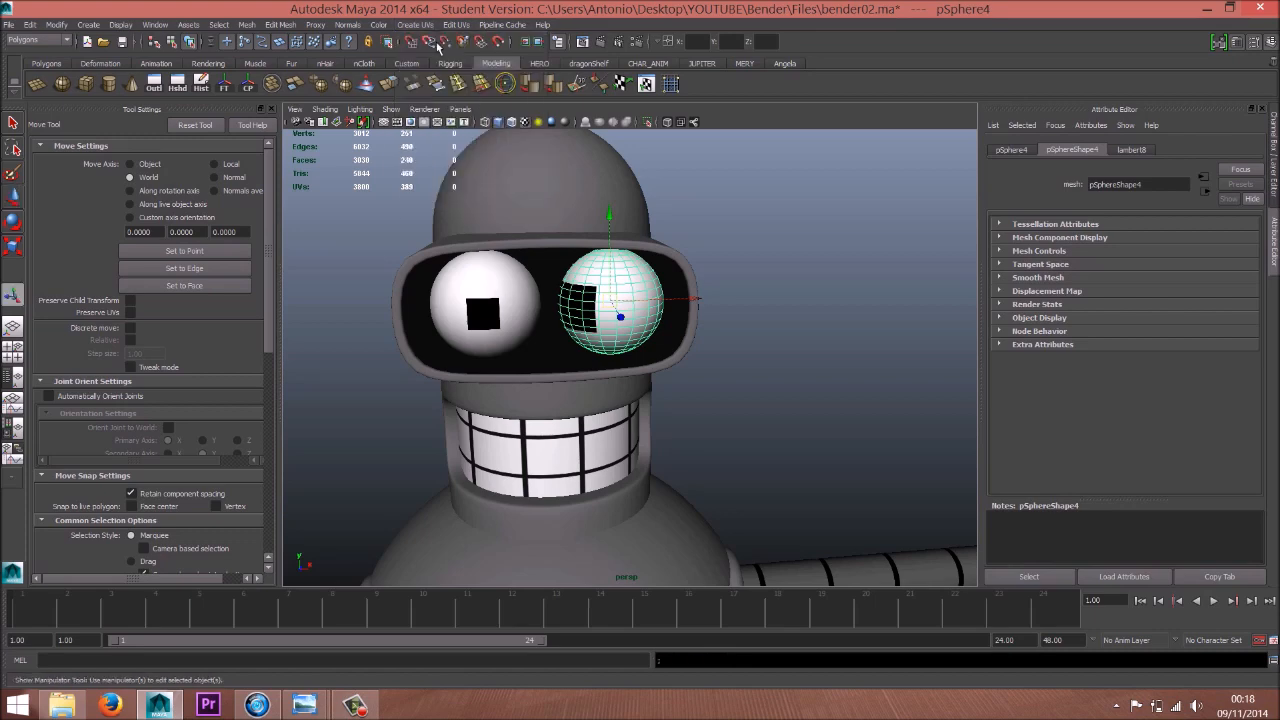
pyautogui.press('w')
pyautogui.keyDown('alt'); pyautogui.moveTo(567, 331); pyautogui.dragTo(591, 331); pyautogui.keyUp('alt')
pyautogui.moveTo(564, 309); pyautogui.dragTo(564, 309, button='right')
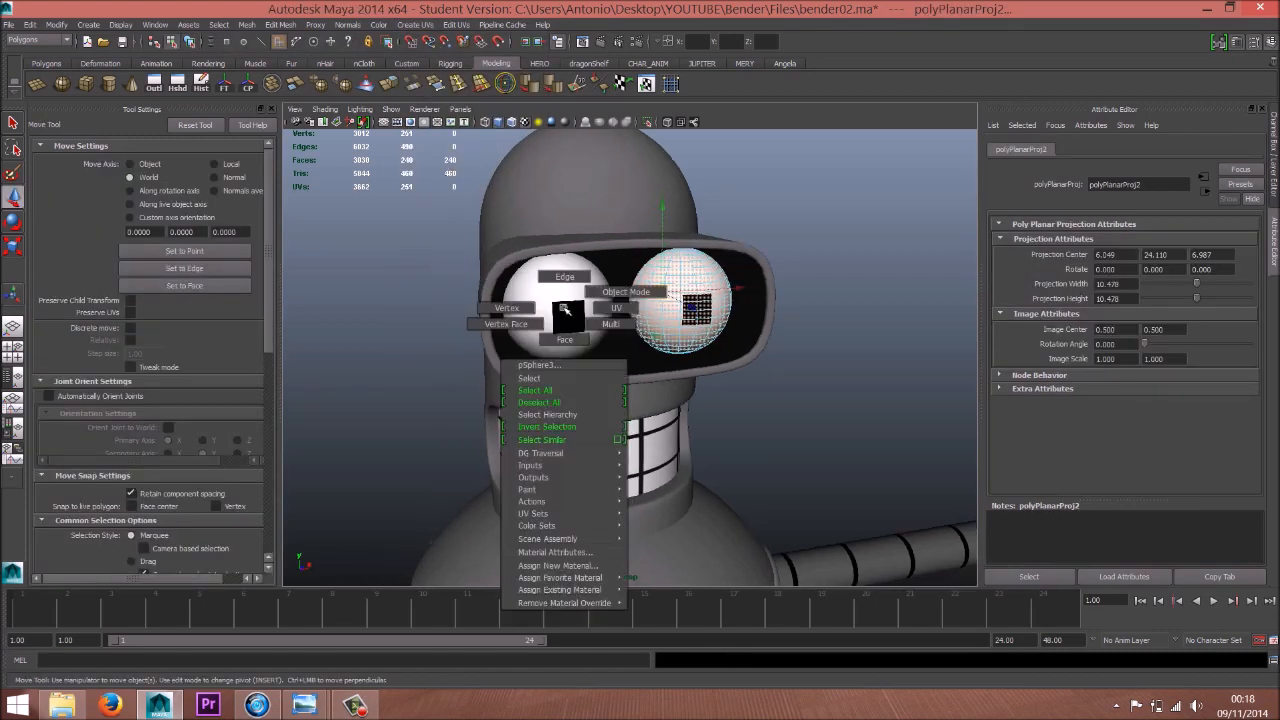
pyautogui.click(603, 291)
# Clear the selection and examine the whole textured character from the front
pyautogui.scroll(-8, 708, 354)
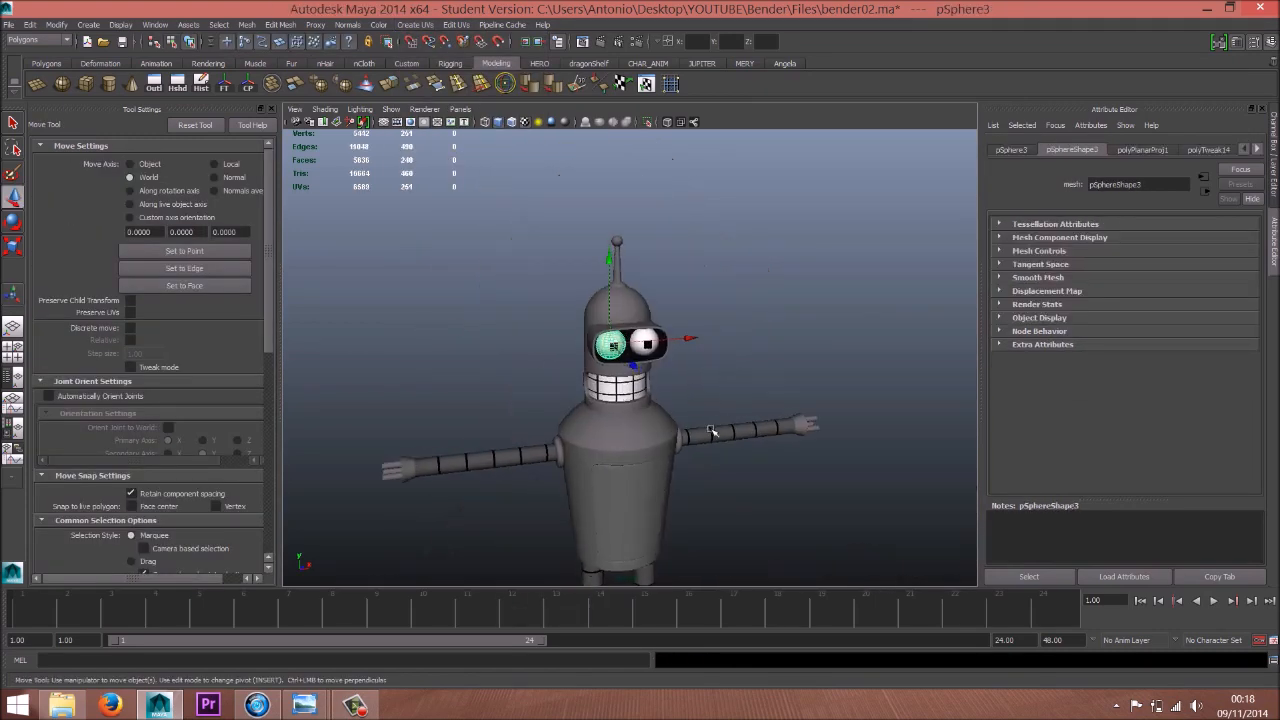
pyautogui.keyDown('alt'); pyautogui.moveTo(711, 431); pyautogui.dragTo(677, 314, button='middle'); pyautogui.keyUp('alt')
pyautogui.click(754, 277)
pyautogui.scroll(-3, 640, 360)
pyautogui.keyDown('alt'); pyautogui.moveTo(690, 378); pyautogui.dragTo(601, 375); pyautogui.keyUp('alt')
pyautogui.scroll(5, 603, 371)
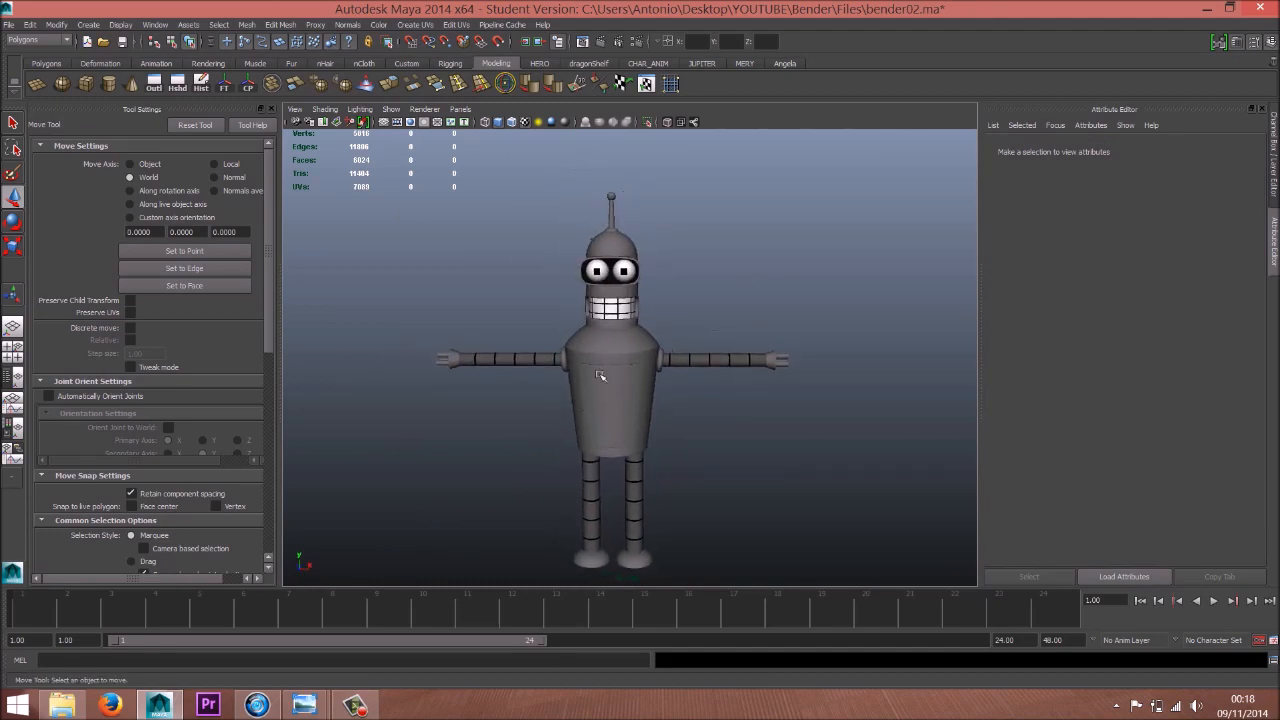